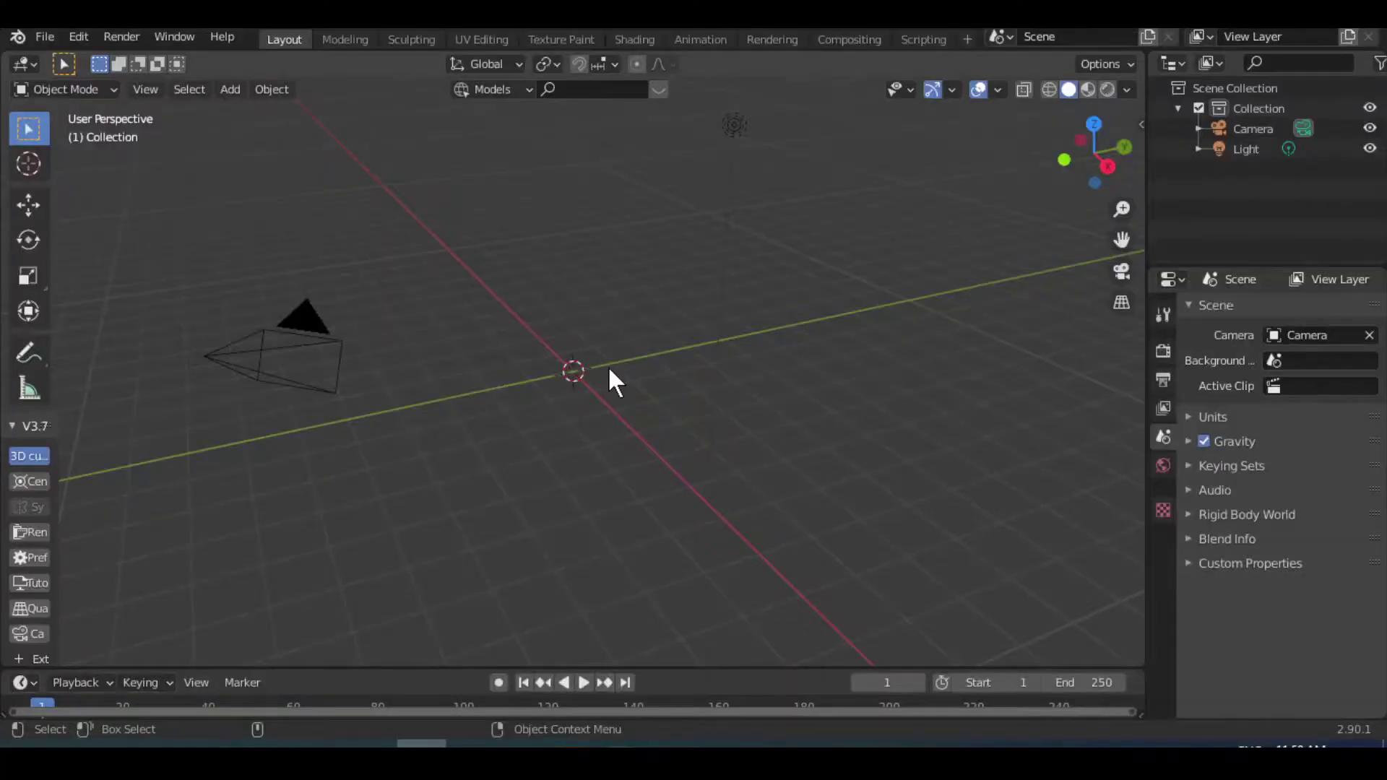
Step: Open the Add menu with Shift+A in the empty scene to add a mesh
key(shift+a)
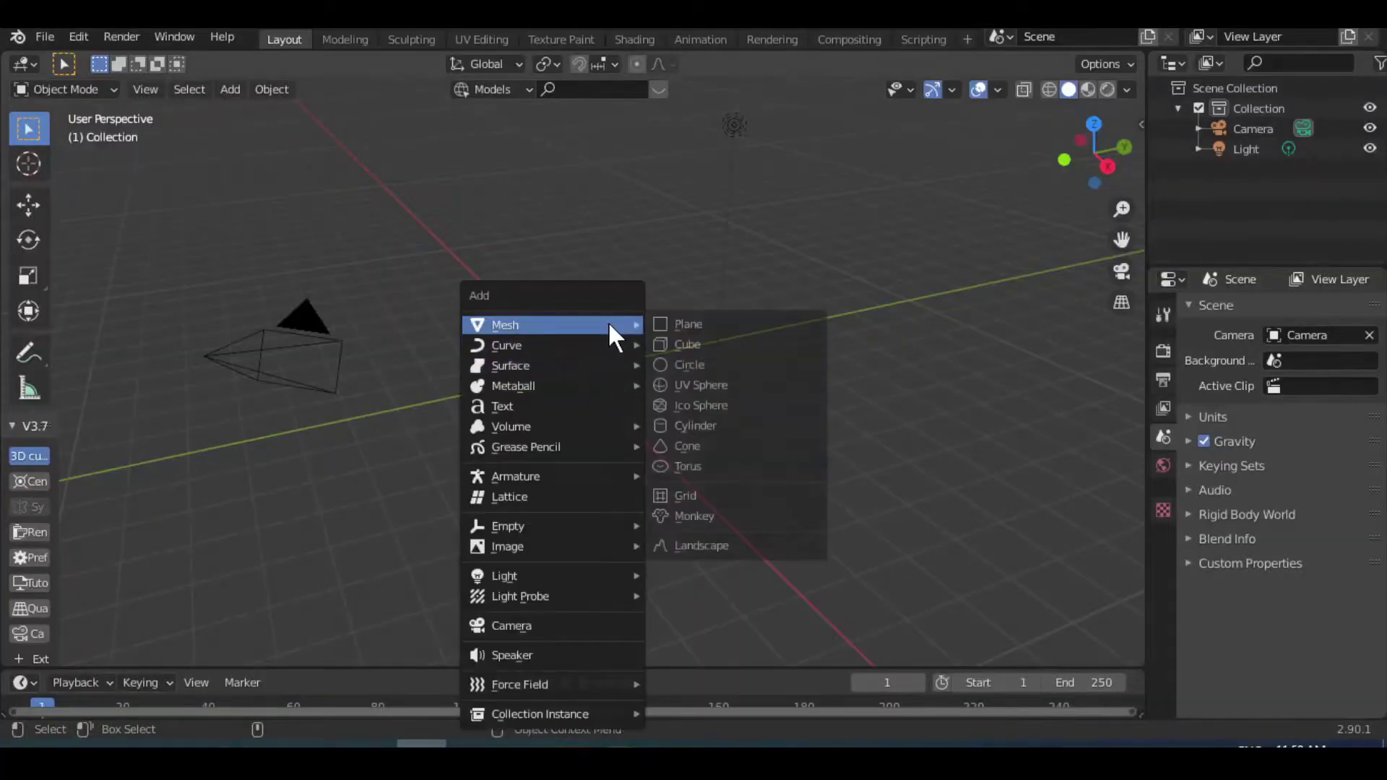
Step: Add a cube and begin scaling it, squashing it along Y
click(717, 344)
key(KP_1)
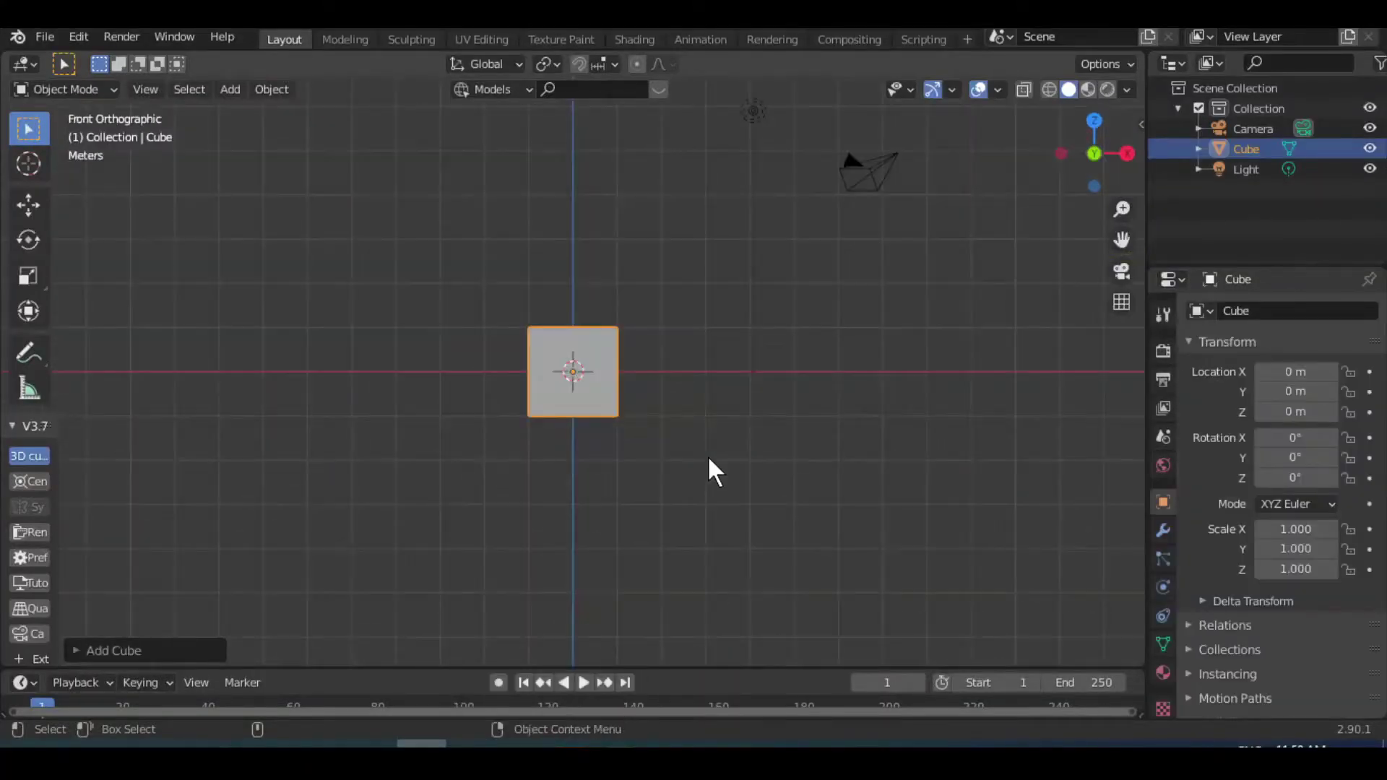
middle_drag(717, 401, 697, 481)
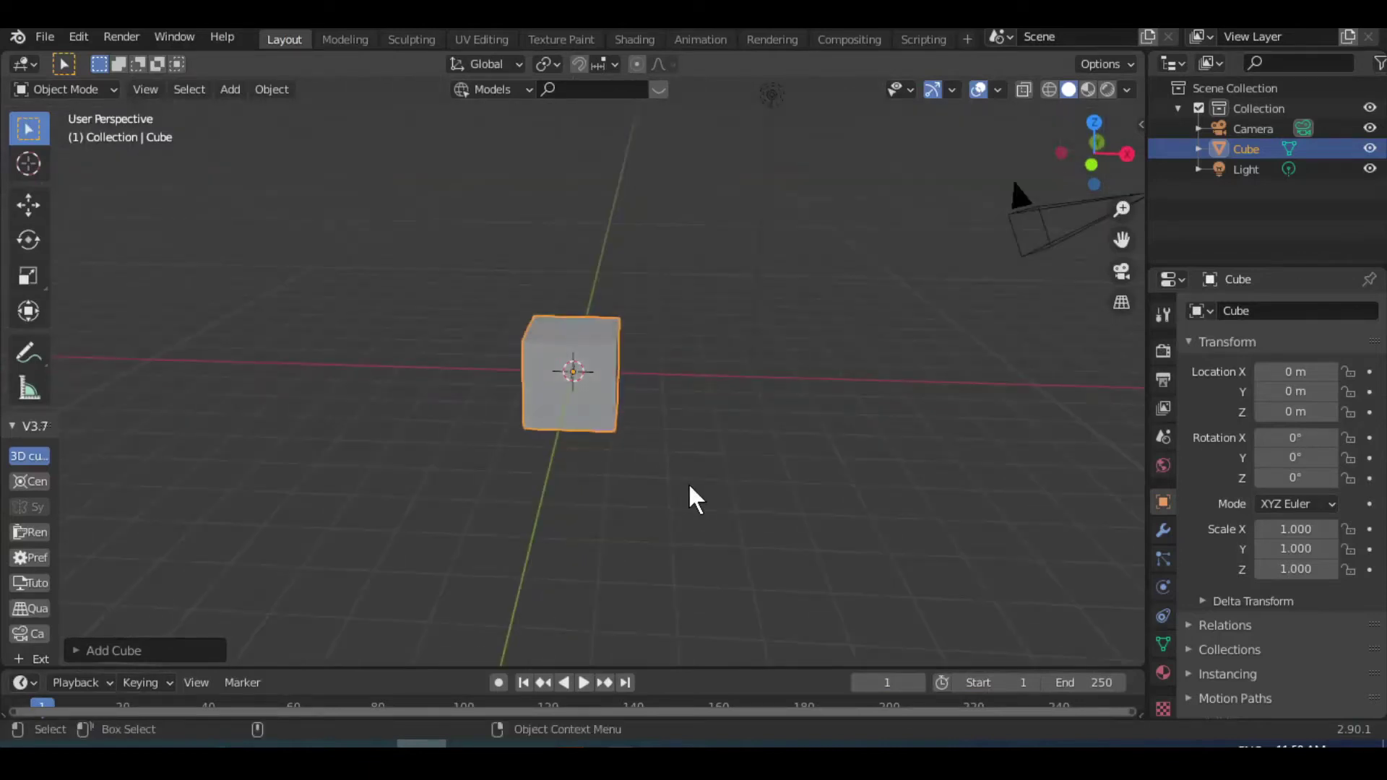
click(28, 275)
mouse_move(621, 533)
middle_down()
mouse_move(552, 525)
mouse_move(620, 351)
middle_up()
drag(622, 351, 567, 495)
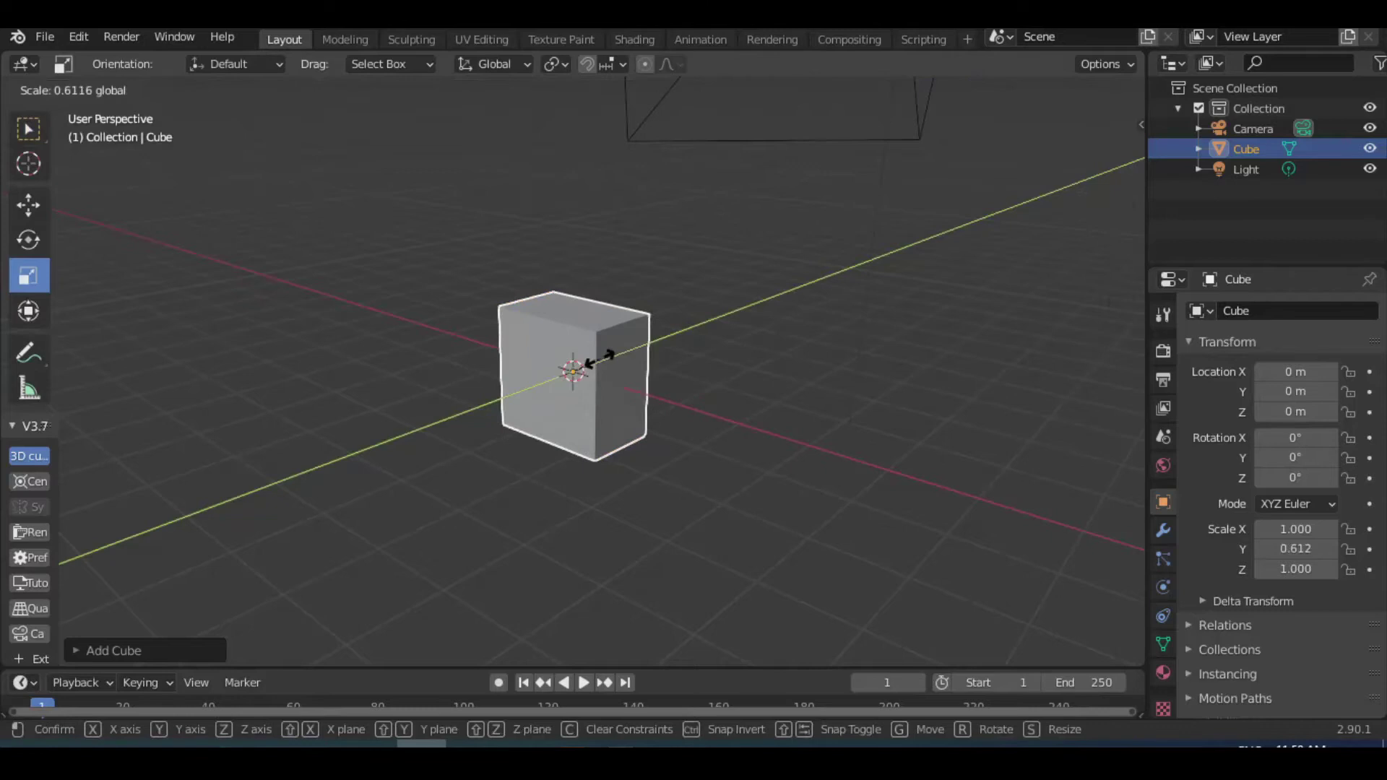
Step: Scale the block to X 0.680, Z 0.378 and Y 0.367
middle_drag(573, 506, 654, 477)
drag(653, 375, 628, 375)
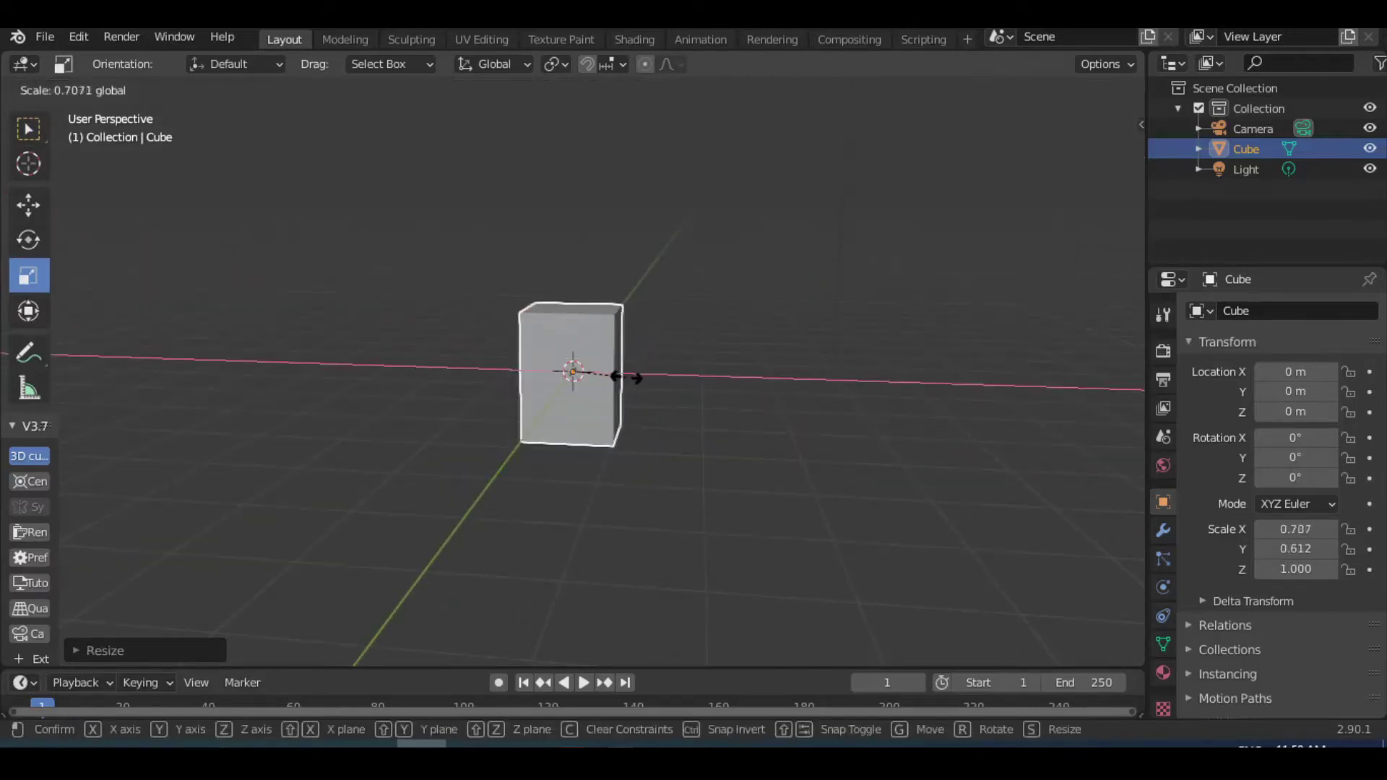
drag(572, 292, 567, 354)
scroll(638, 480, up, 3)
mouse_move(638, 480)
middle_down()
mouse_move(650, 487)
mouse_move(570, 574)
mouse_move(591, 394)
middle_up()
drag(641, 349, 619, 362)
mouse_move(604, 551)
middle_down()
mouse_move(749, 458)
mouse_move(660, 487)
mouse_move(730, 514)
mouse_move(649, 454)
mouse_move(648, 483)
middle_up()
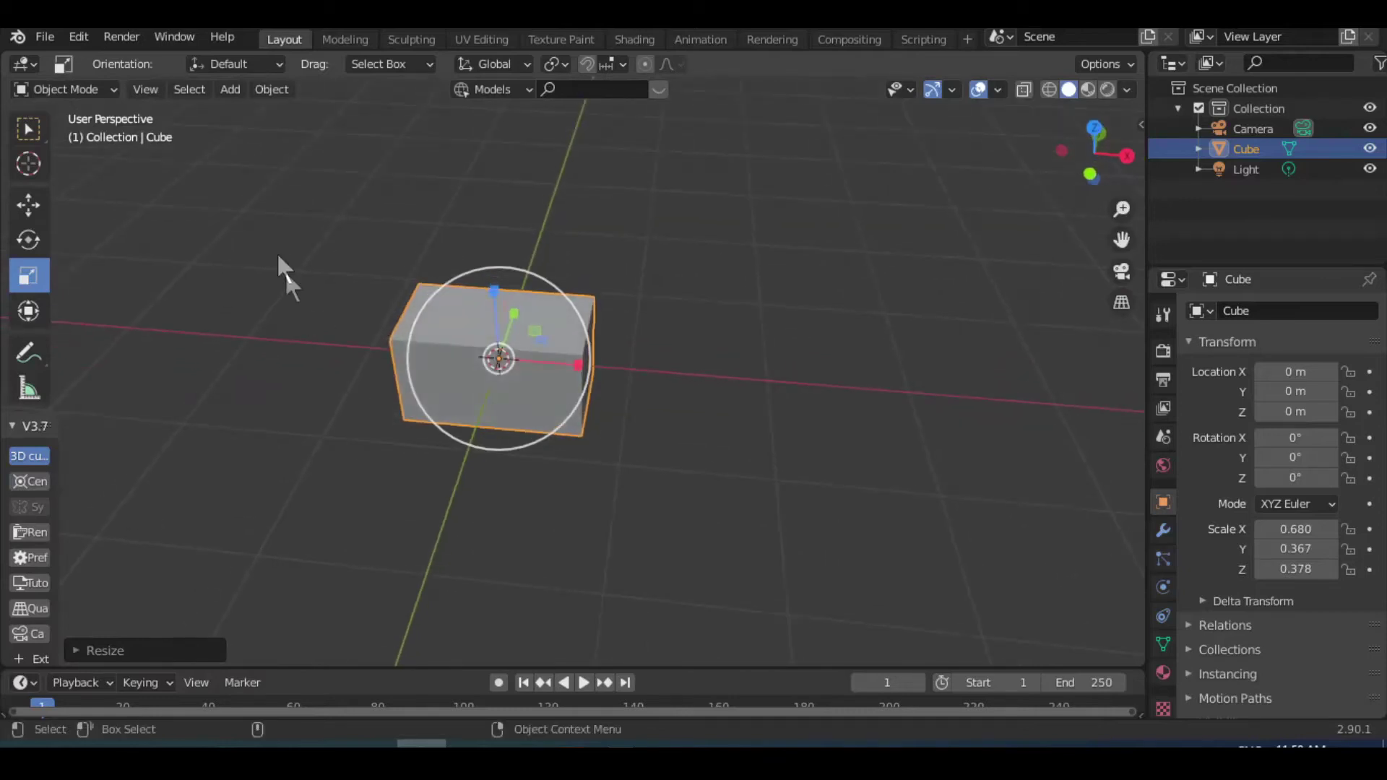
Step: Enter Edit Mode and slightly bevel the block's edges
click(101, 89)
click(43, 109)
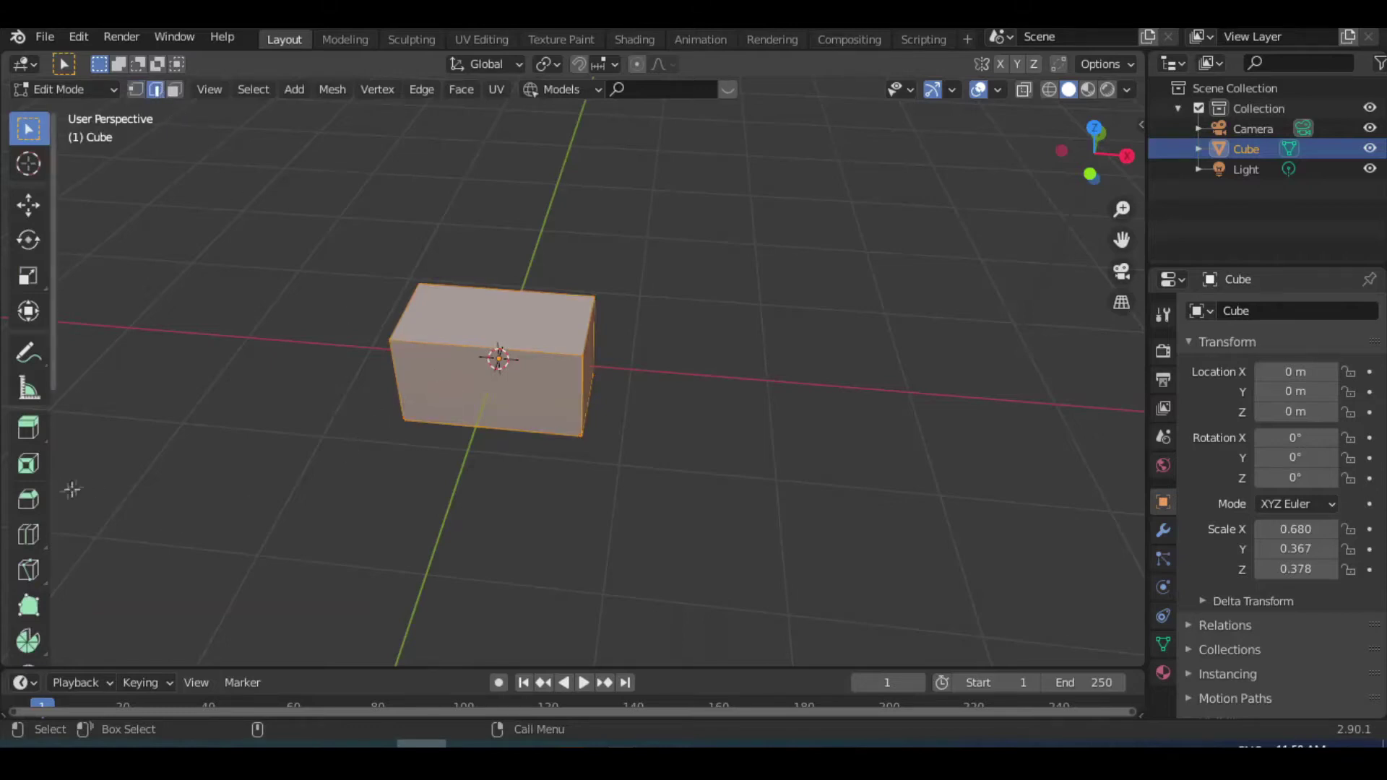
click(28, 500)
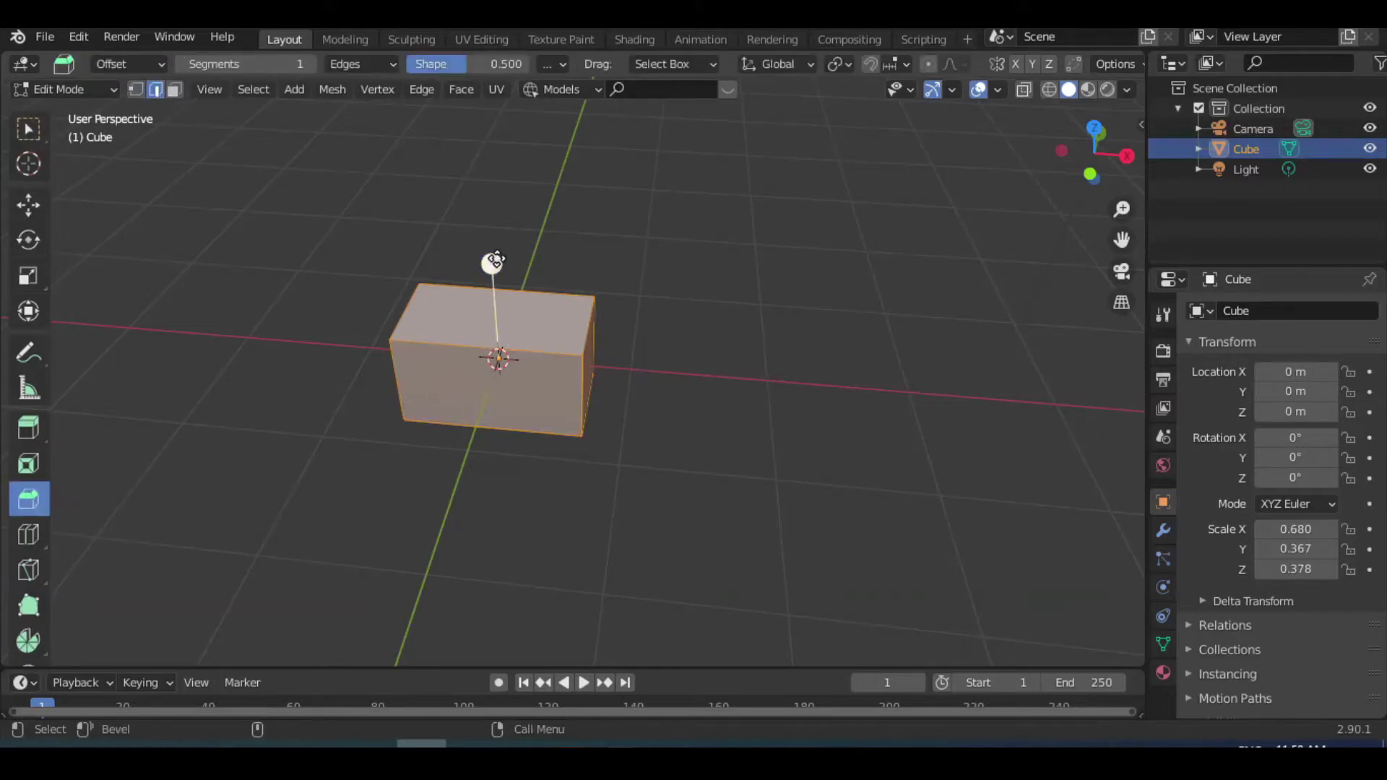
mouse_move(496, 260)
mouse_down()
mouse_move(503, 246)
mouse_move(482, 328)
mouse_up()
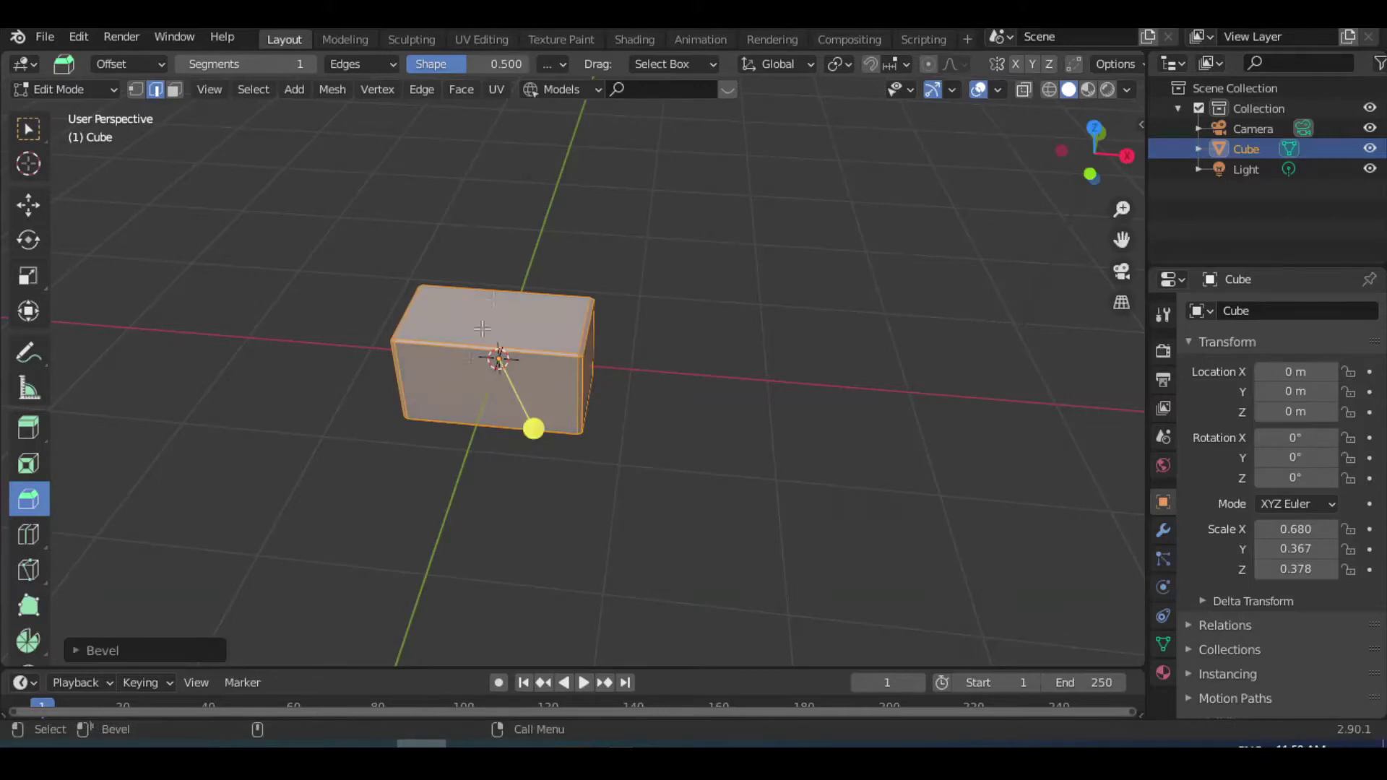
Step: Subdivide the block's mesh four times into a dense grid of faces
click(29, 208)
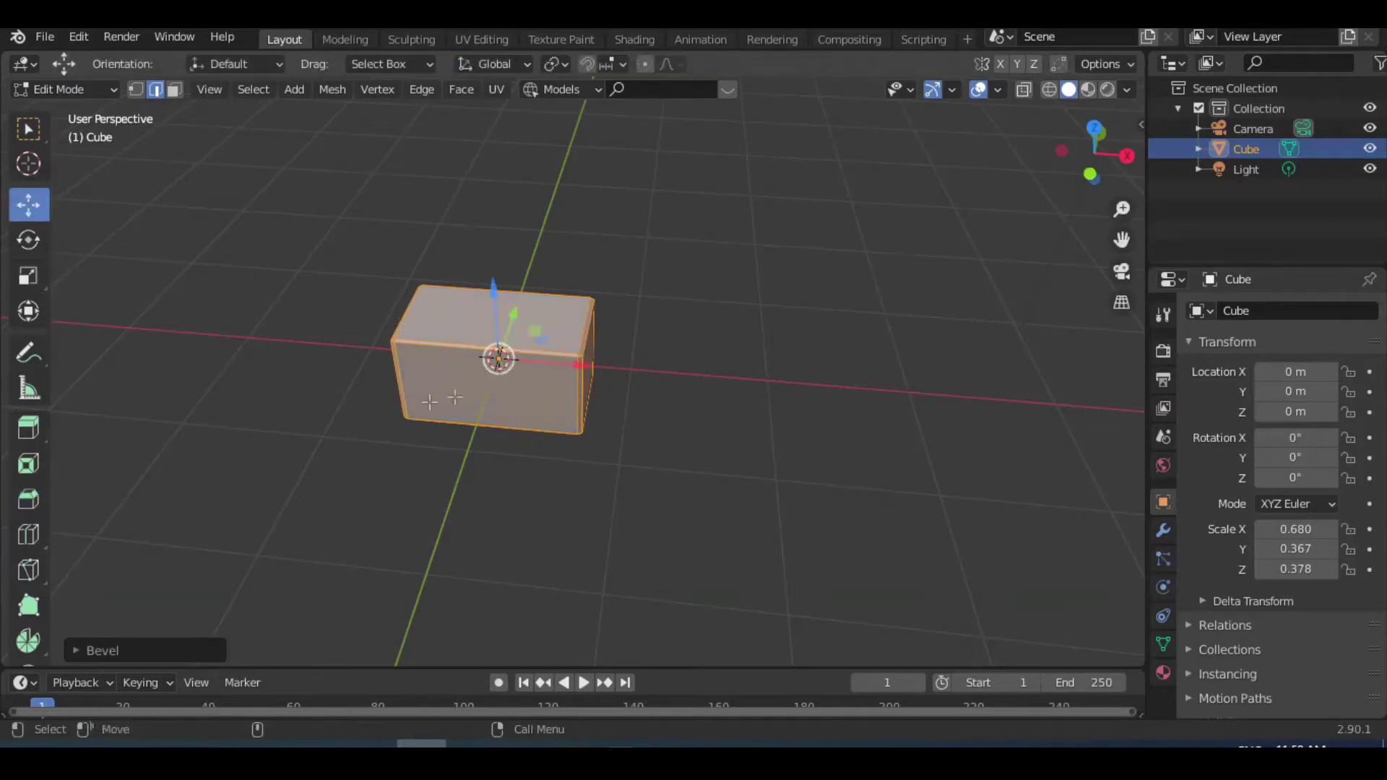
right_click(454, 332)
click(463, 158)
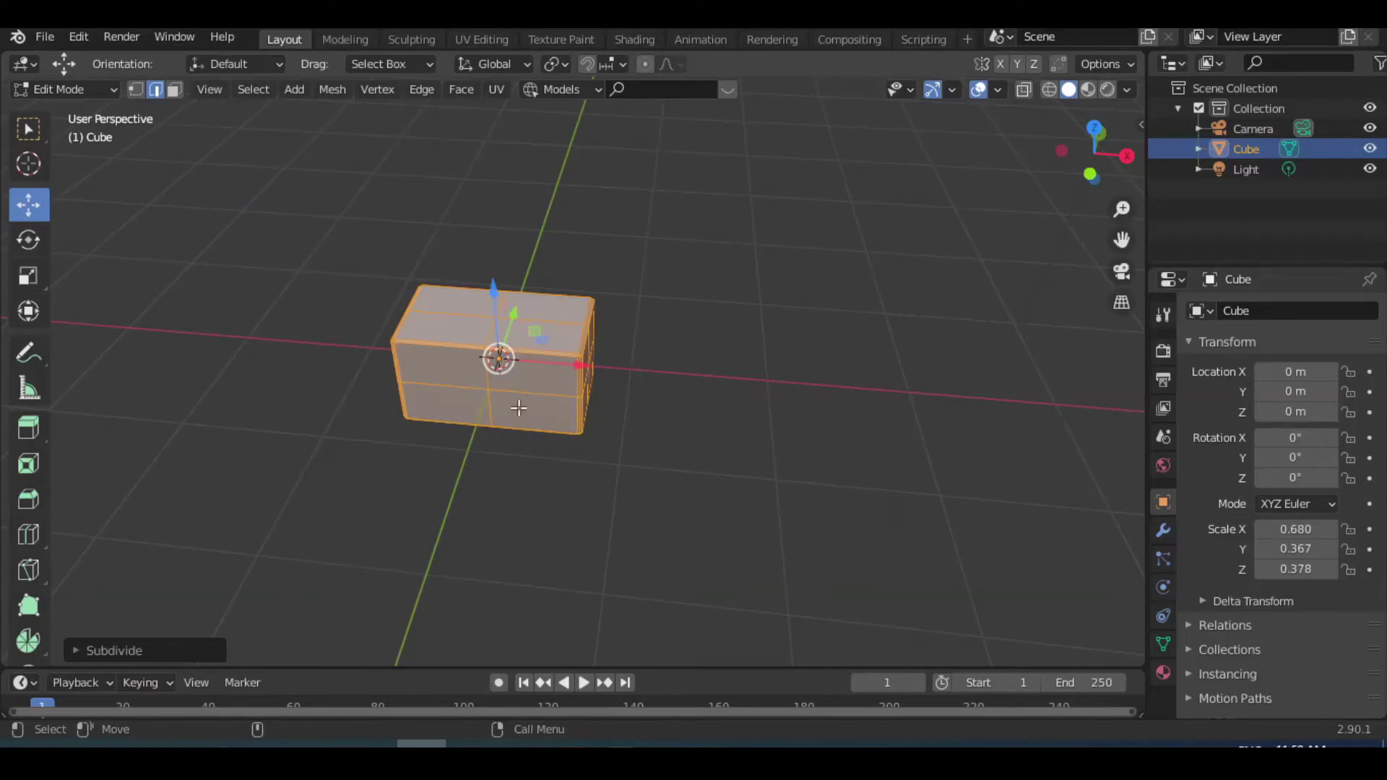
scroll(519, 408, up, 1)
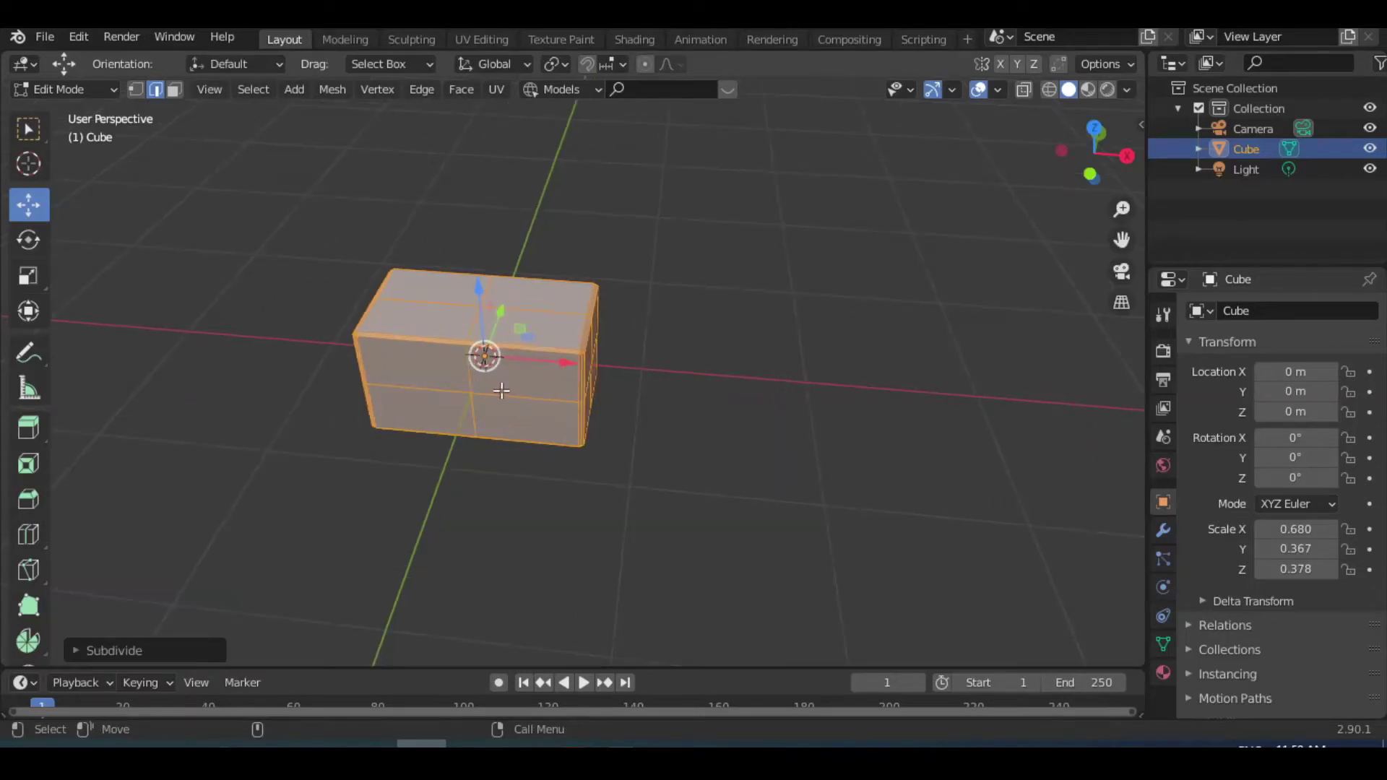
right_click(501, 390)
click(444, 158)
right_click(485, 398)
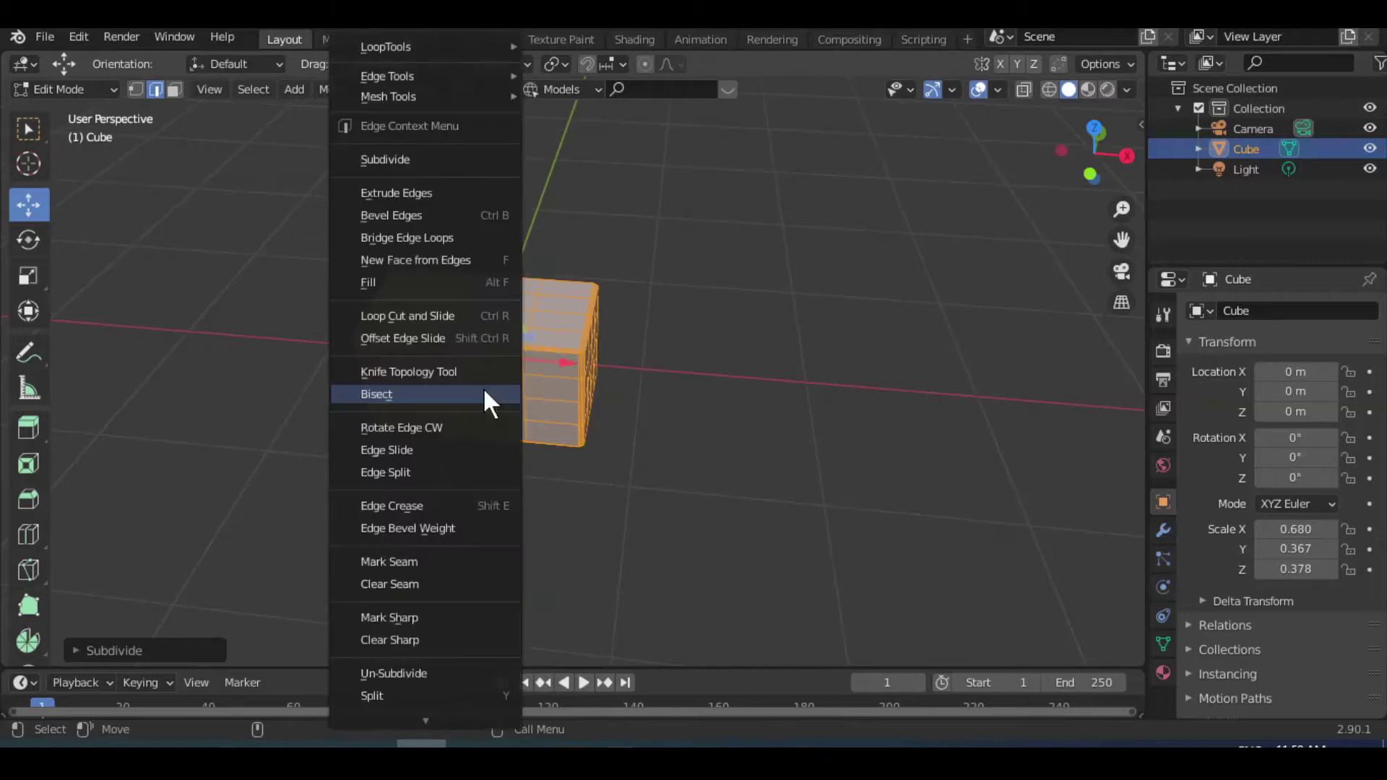
click(444, 158)
right_click(457, 232)
click(444, 158)
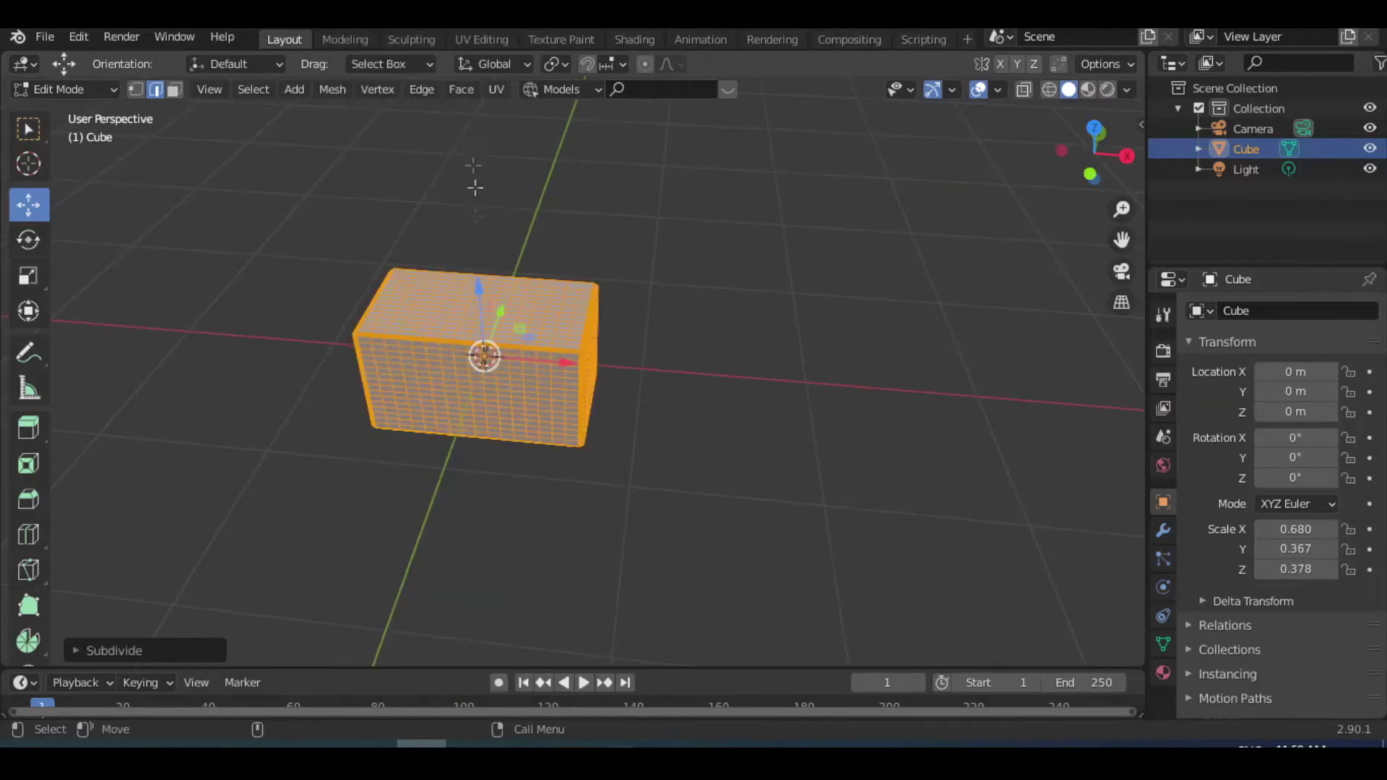
Step: Enter Sculpt Mode and sculpt bumps onto the block's front and top faces
click(65, 89)
click(43, 155)
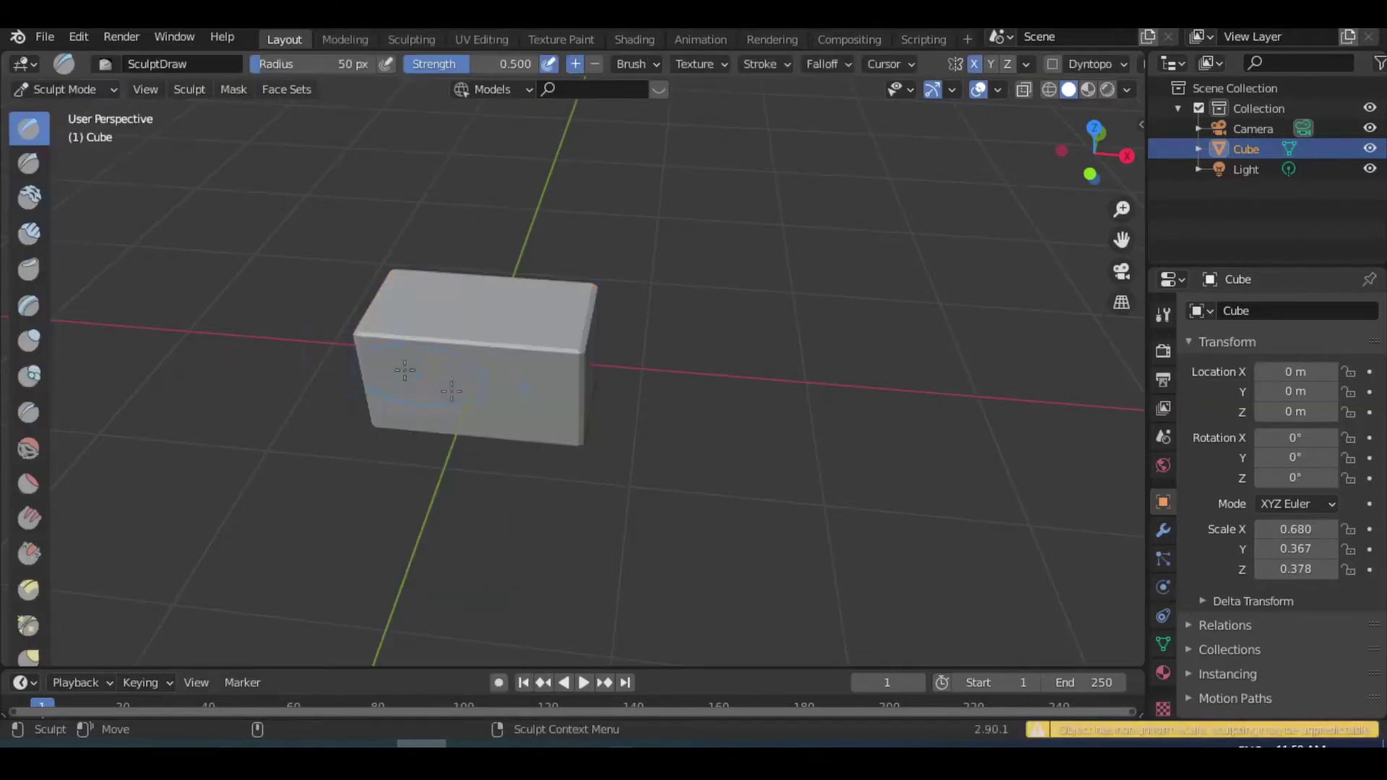
scroll(385, 391, up, 2)
mouse_move(443, 417)
middle_down()
mouse_move(527, 411)
mouse_move(579, 427)
middle_up()
scroll(561, 365, up, 2)
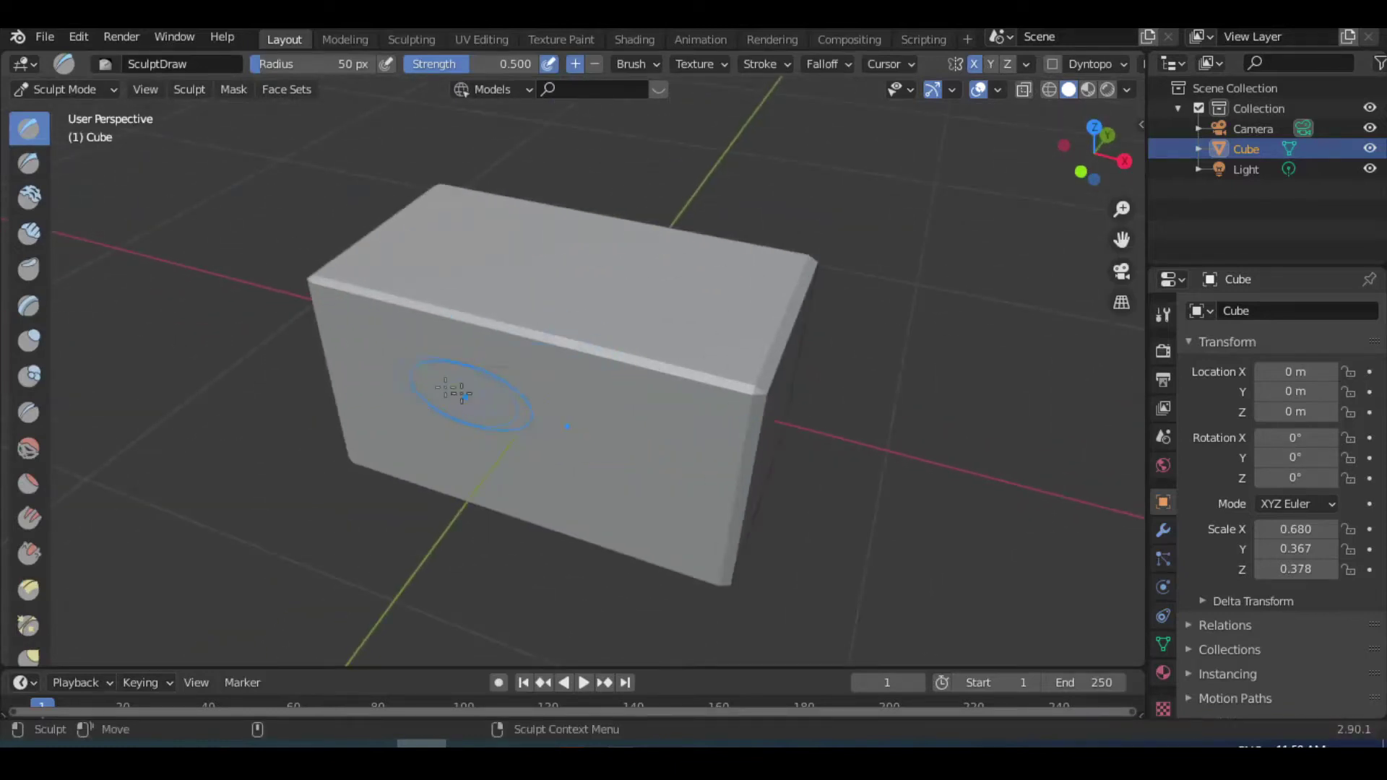
drag(460, 394, 446, 377)
drag(460, 448, 446, 424)
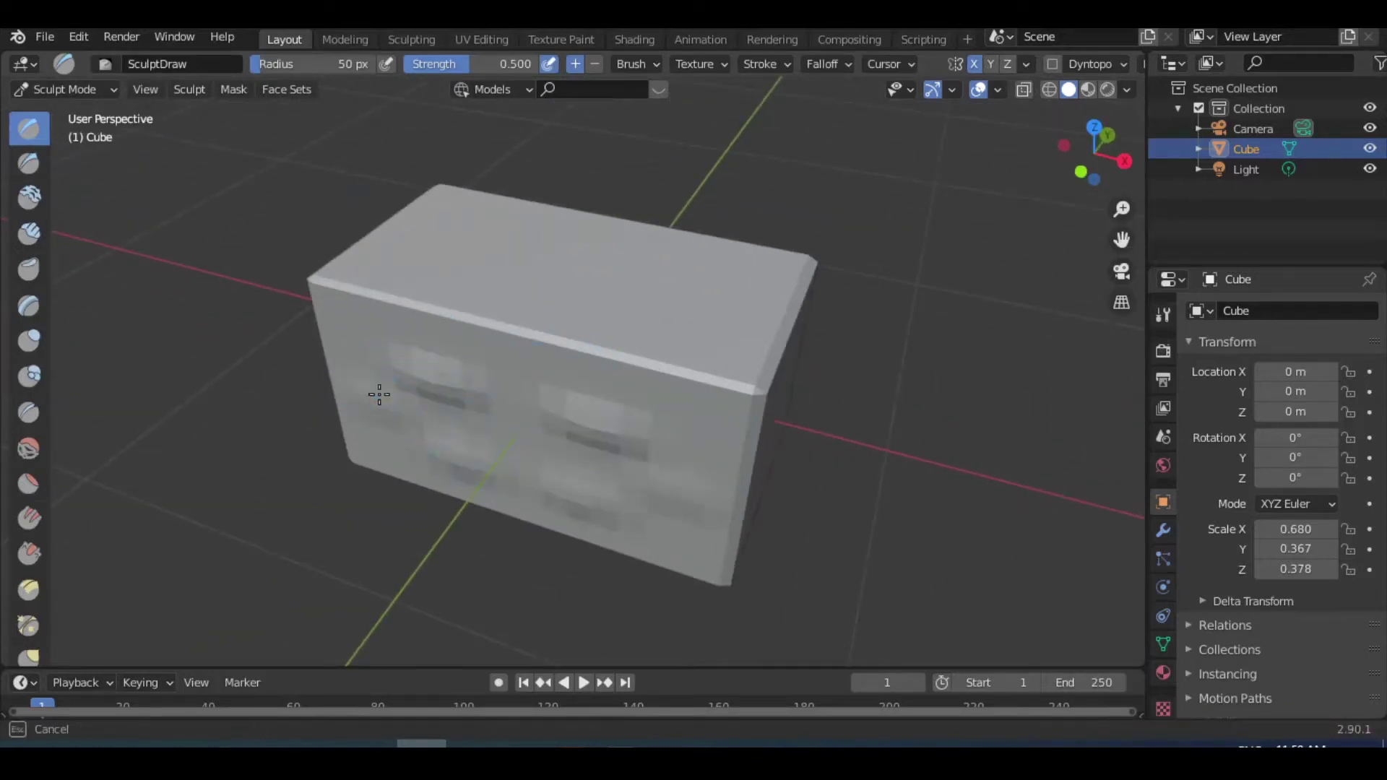
drag(529, 245, 470, 240)
Step: Sculpt more dents along the upper front edge and across the front face
mouse_move(585, 311)
middle_down()
mouse_move(737, 390)
mouse_move(604, 325)
middle_up()
drag(549, 304, 511, 280)
mouse_move(598, 261)
middle_down()
mouse_move(506, 289)
mouse_move(580, 526)
middle_up()
middle_drag(643, 344, 671, 370)
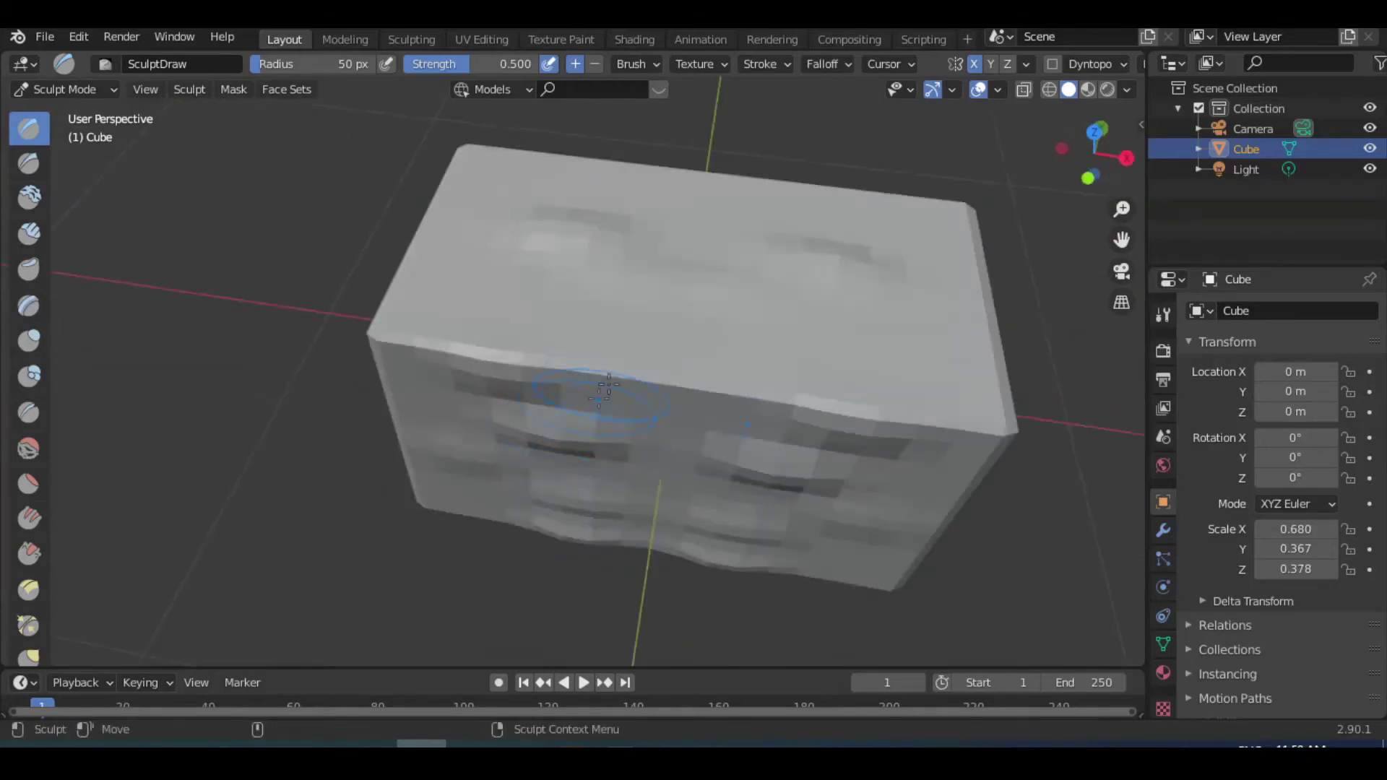
mouse_move(676, 371)
mouse_down()
mouse_move(508, 361)
mouse_move(581, 361)
mouse_up()
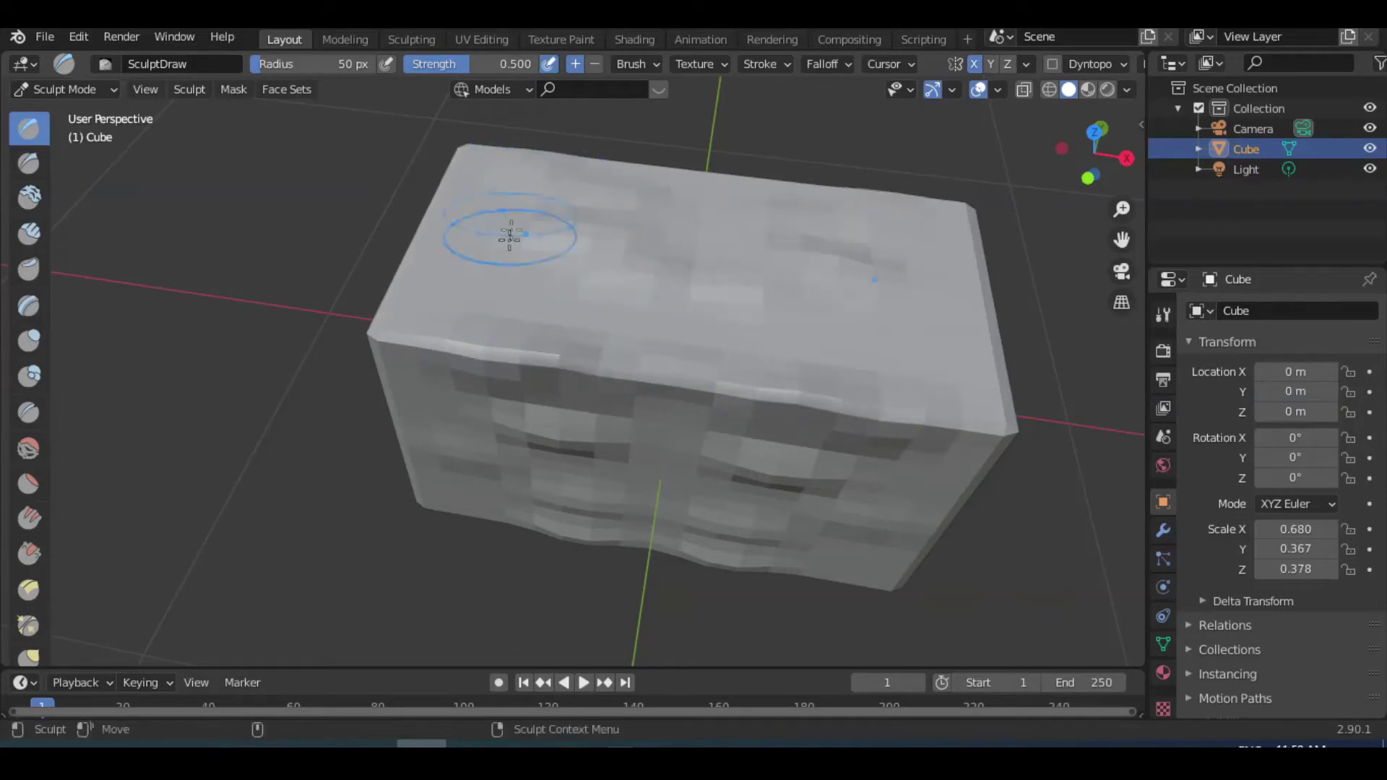
Step: Return to Object Mode and give the stone block Shade Smooth
click(69, 89)
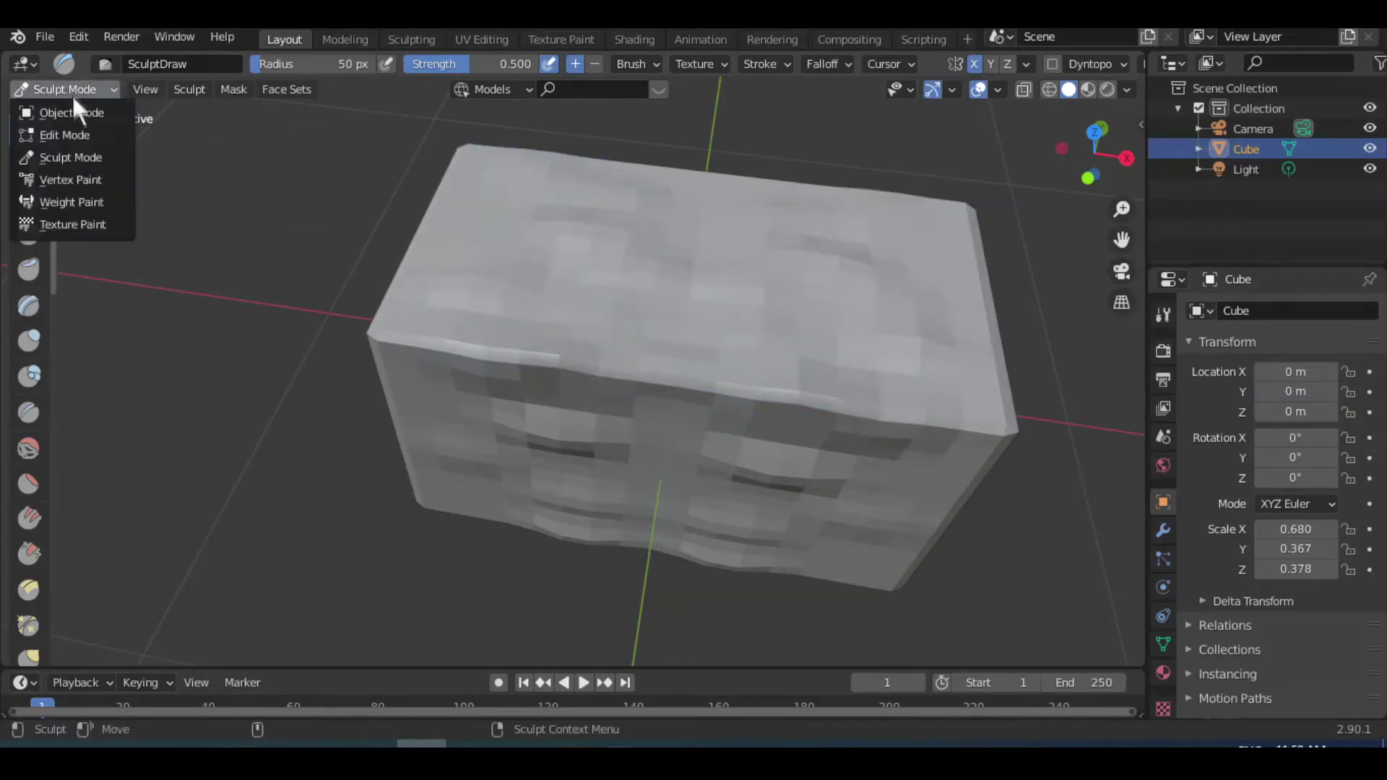
right_click(610, 268)
click(554, 275)
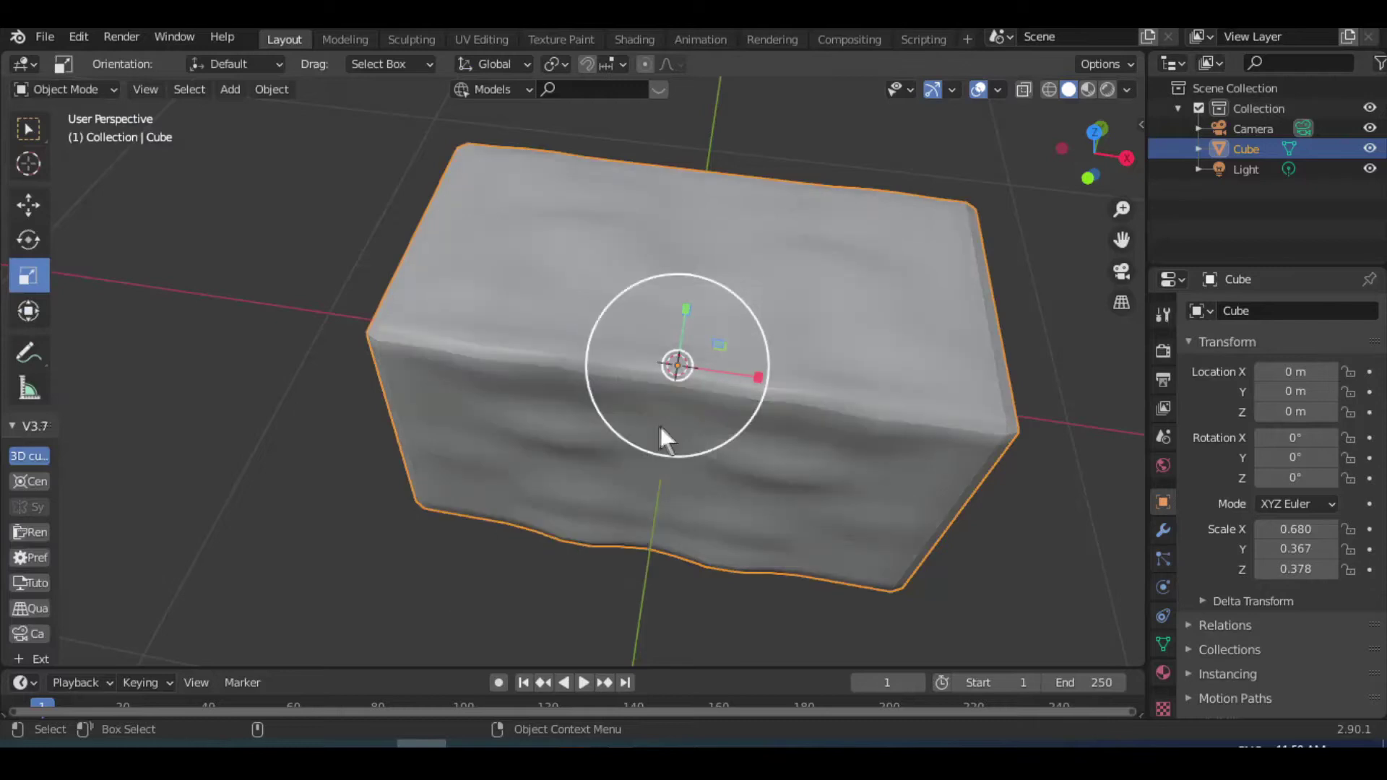
scroll(658, 422, down, 3)
mouse_move(764, 418)
middle_down()
mouse_move(627, 432)
mouse_move(645, 426)
middle_up()
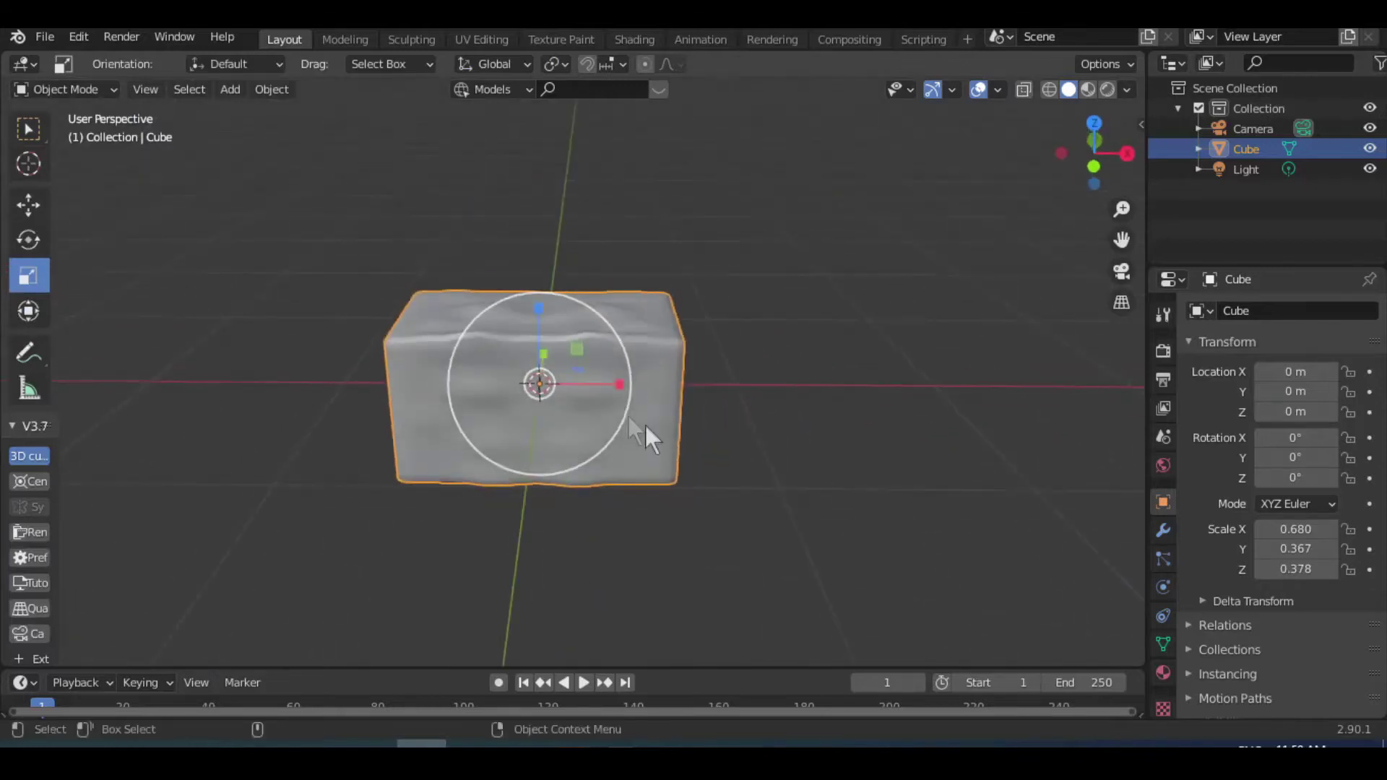
Step: Duplicate the block along X and place the copy beside the original
key(shift+d)
key(x)
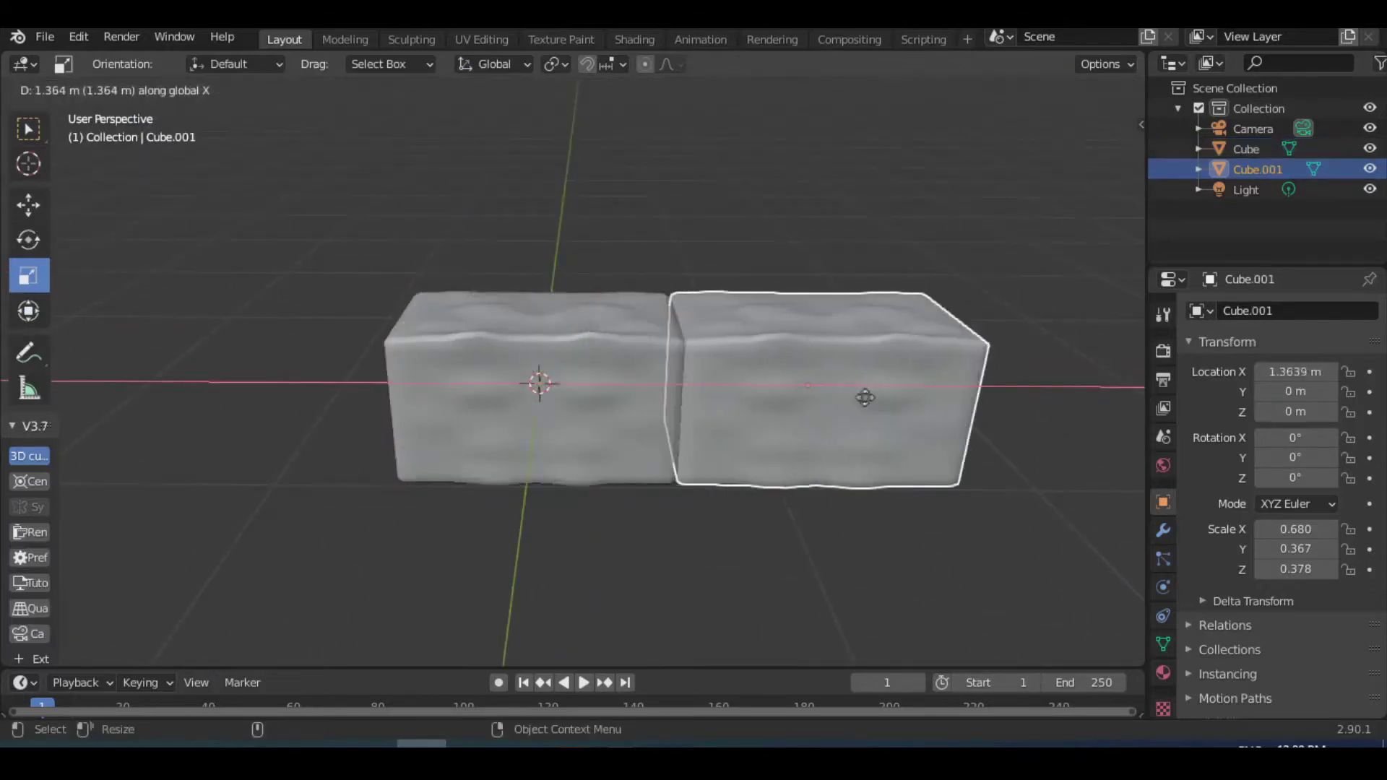
click(870, 398)
mouse_move(877, 464)
middle_down()
mouse_move(732, 495)
mouse_move(691, 476)
mouse_move(693, 497)
middle_up()
scroll(731, 491, up, 2)
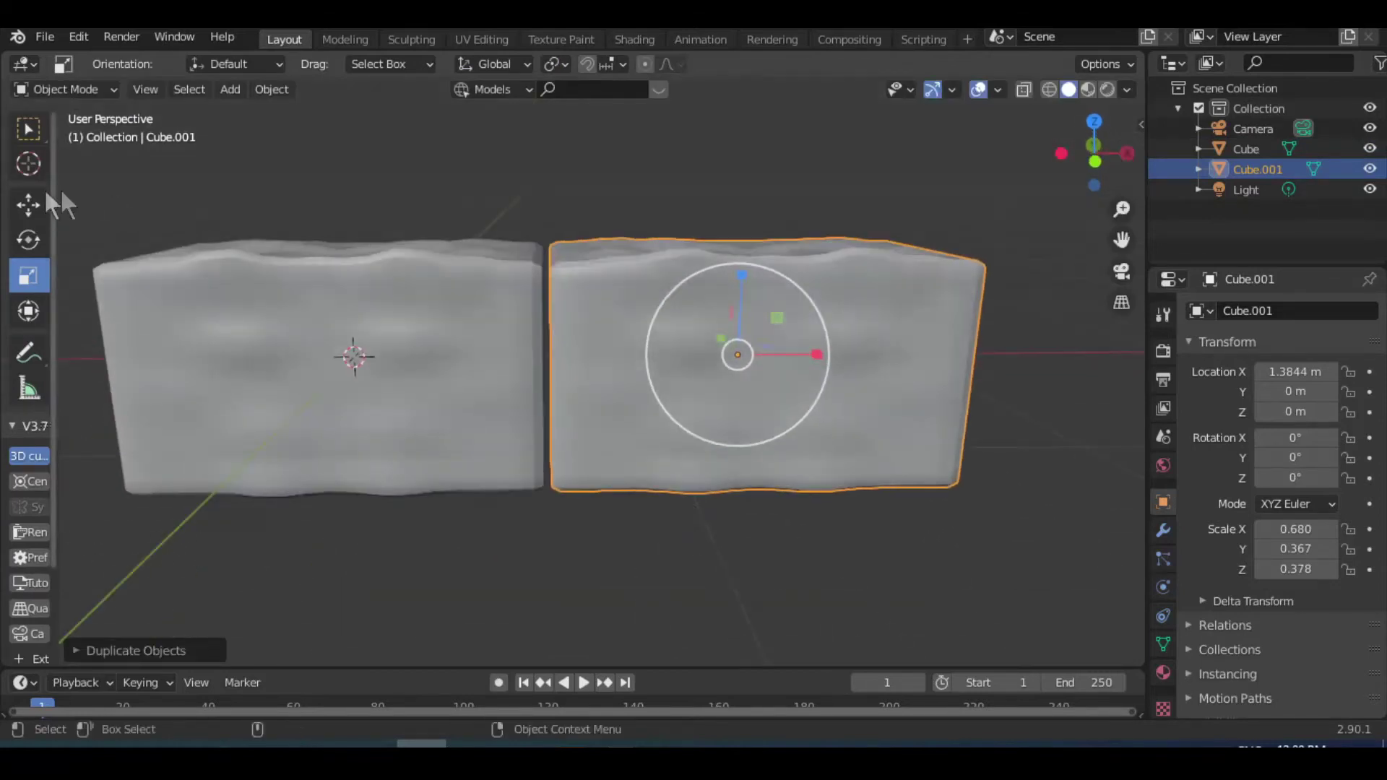
key(shift+space)
key(g)
drag(821, 357, 814, 362)
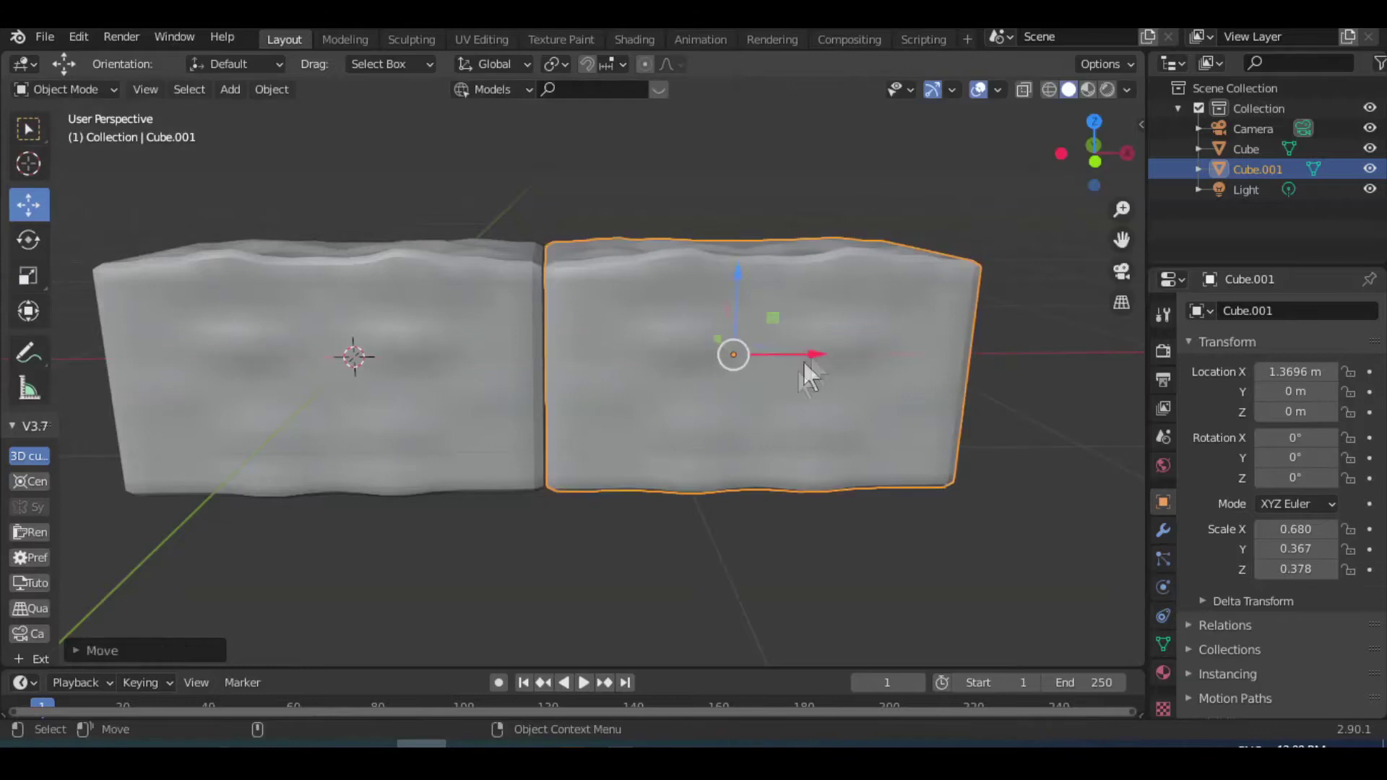
Step: Stretch the copy to X scale 1.126 and slide it against the original block
scroll(651, 462, down, 3)
middle_drag(631, 474, 609, 511)
click(28, 276)
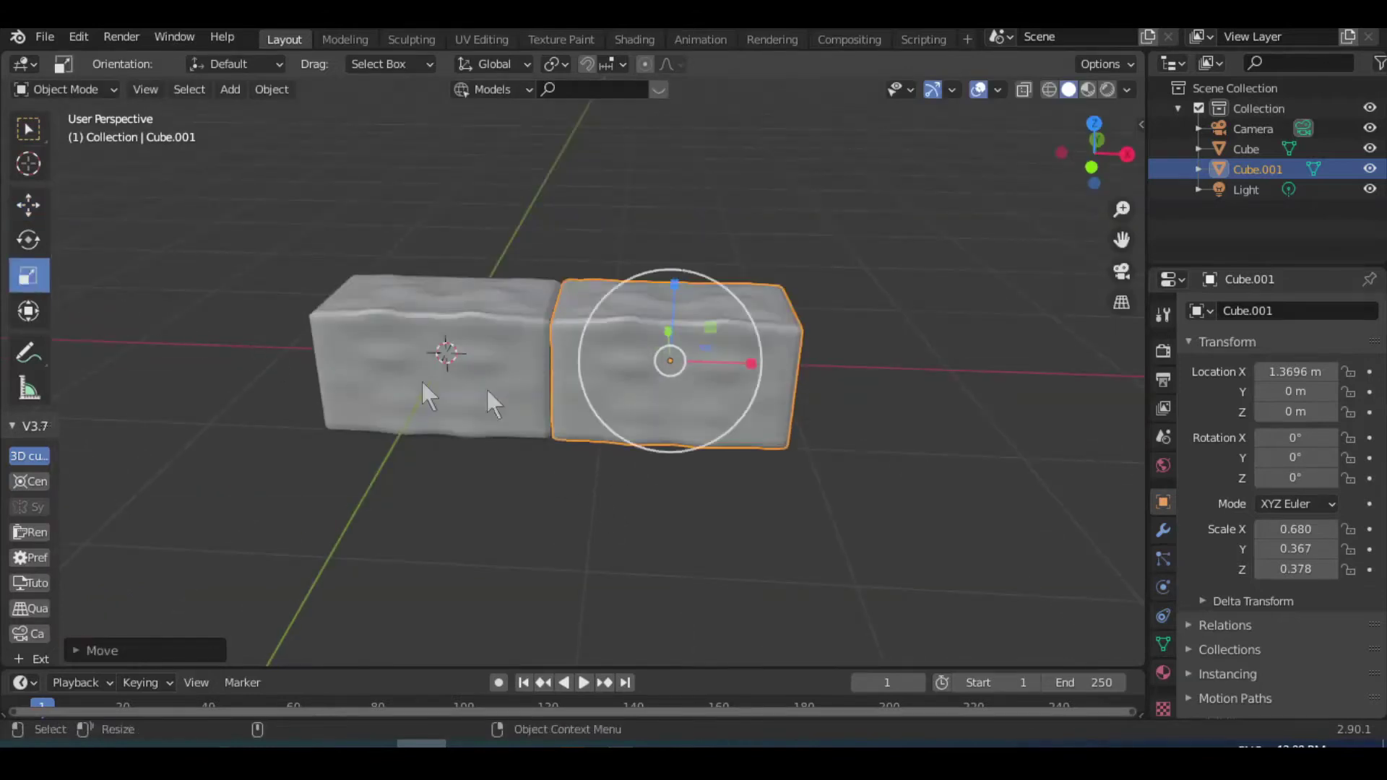
drag(753, 363, 830, 359)
click(28, 205)
mouse_move(778, 516)
middle_down()
mouse_move(574, 501)
mouse_move(611, 477)
mouse_move(600, 469)
middle_up()
click(81, 92)
Step: Sculpt the longer copy with the Clay brush, then switch back to Object Mode
click(43, 155)
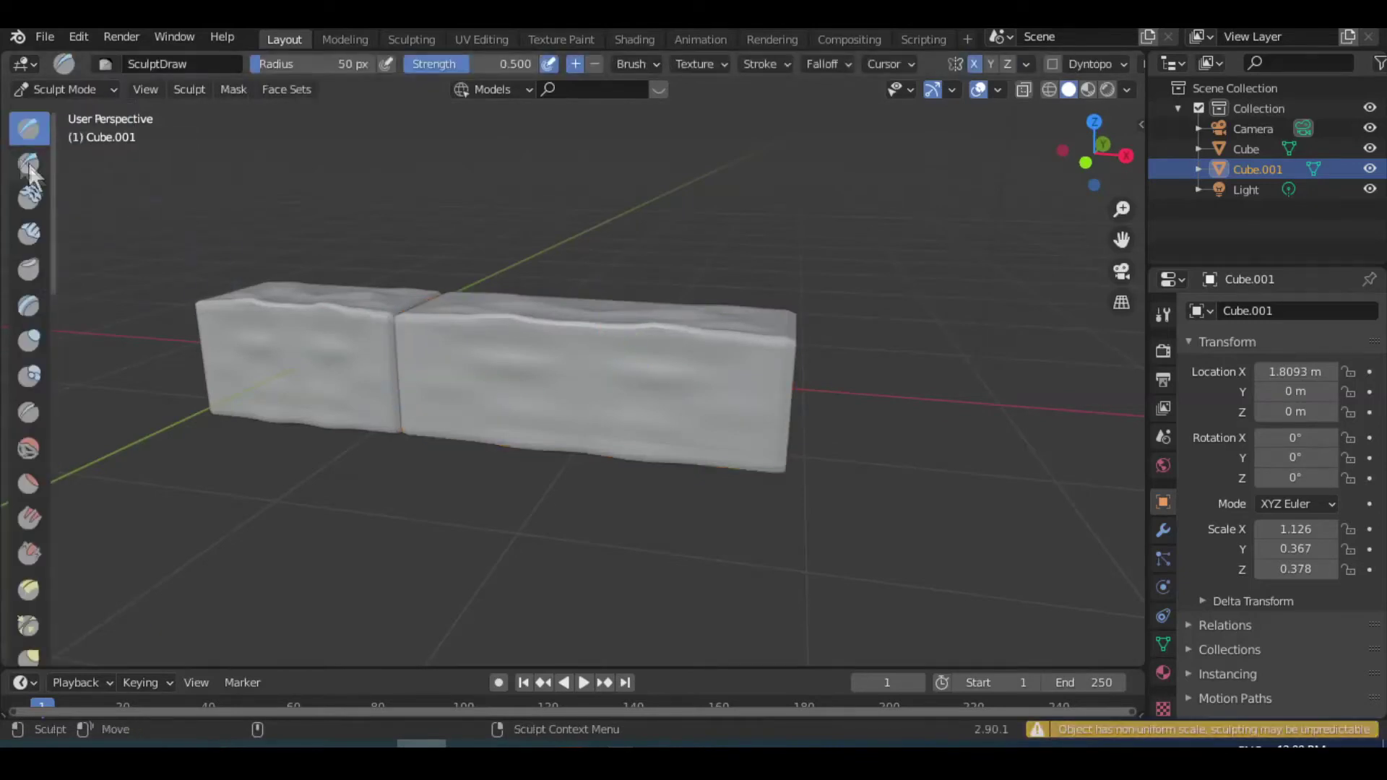
click(29, 196)
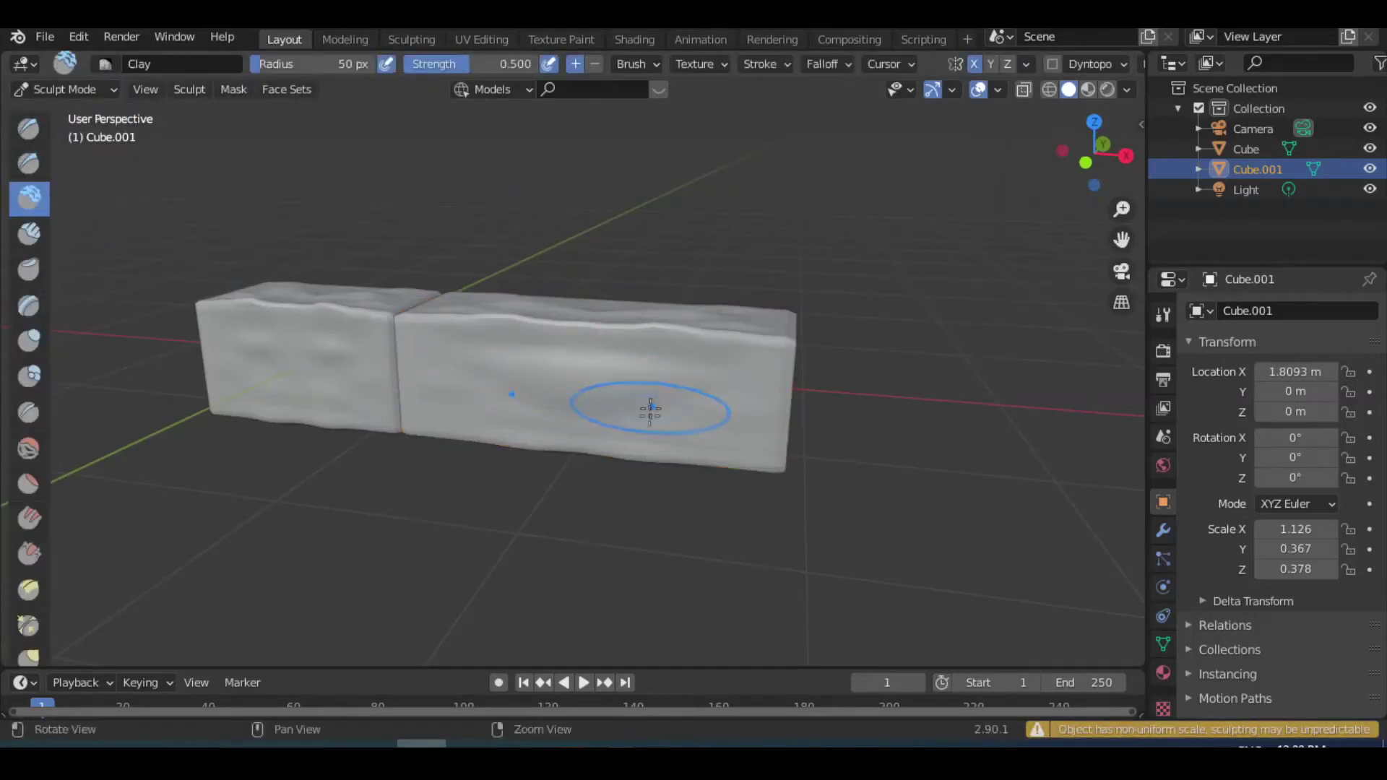
middle_drag(650, 410, 694, 368)
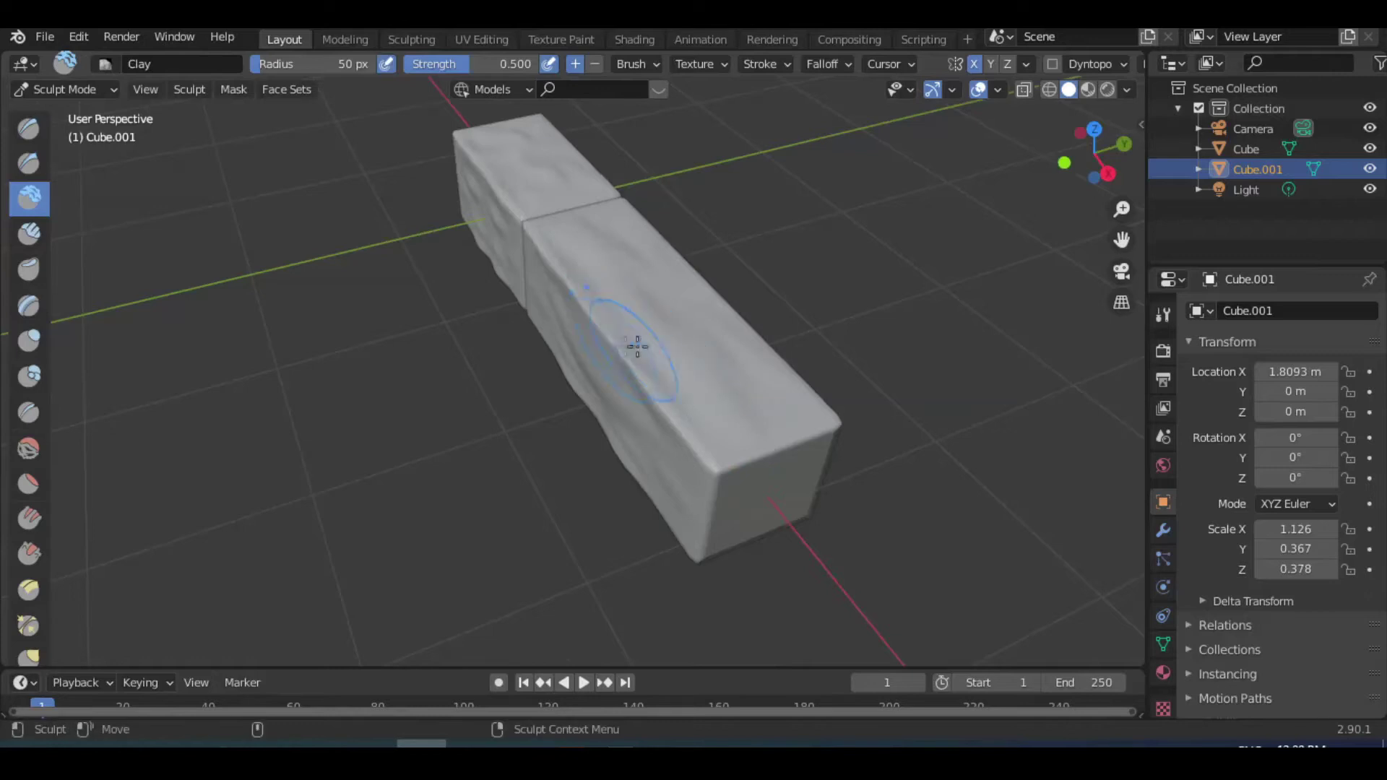
middle_drag(626, 332, 526, 352)
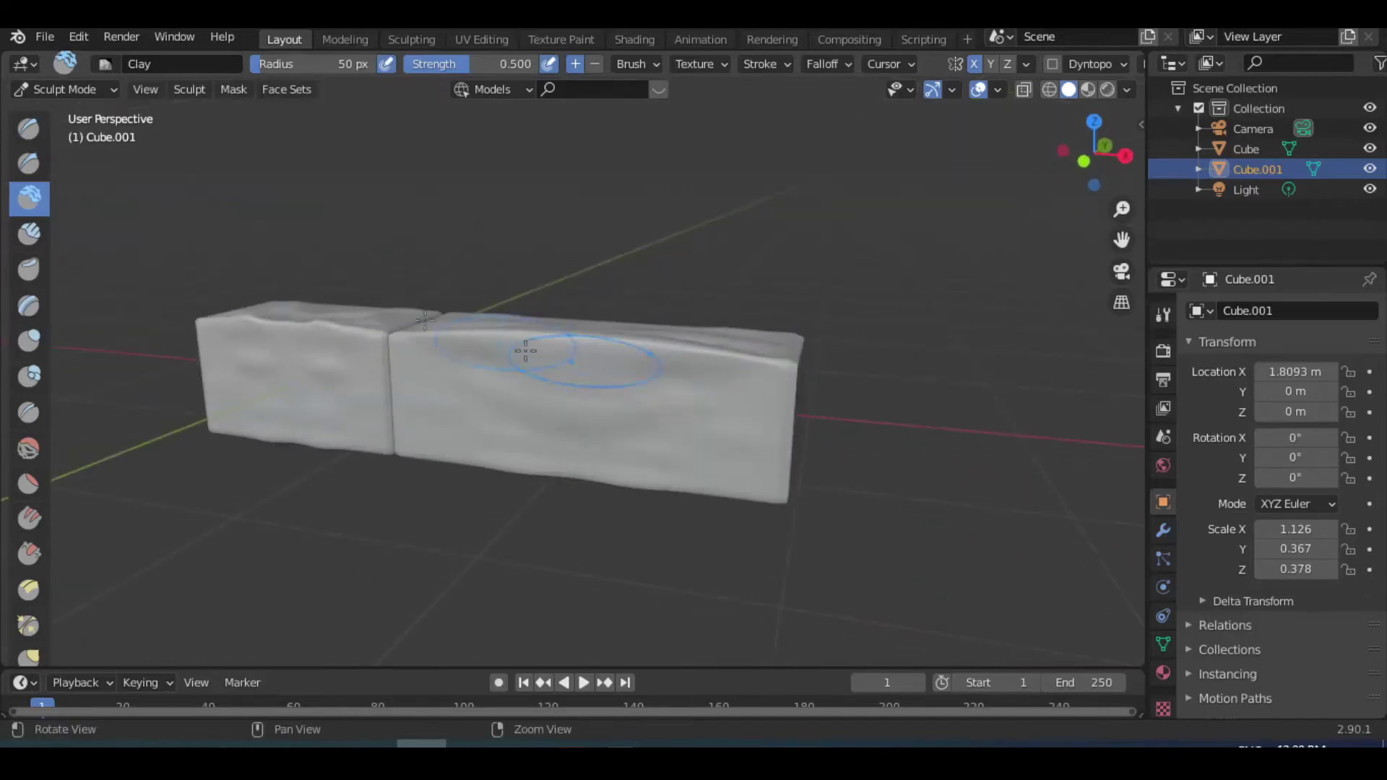
click(65, 89)
middle_drag(414, 337, 514, 450)
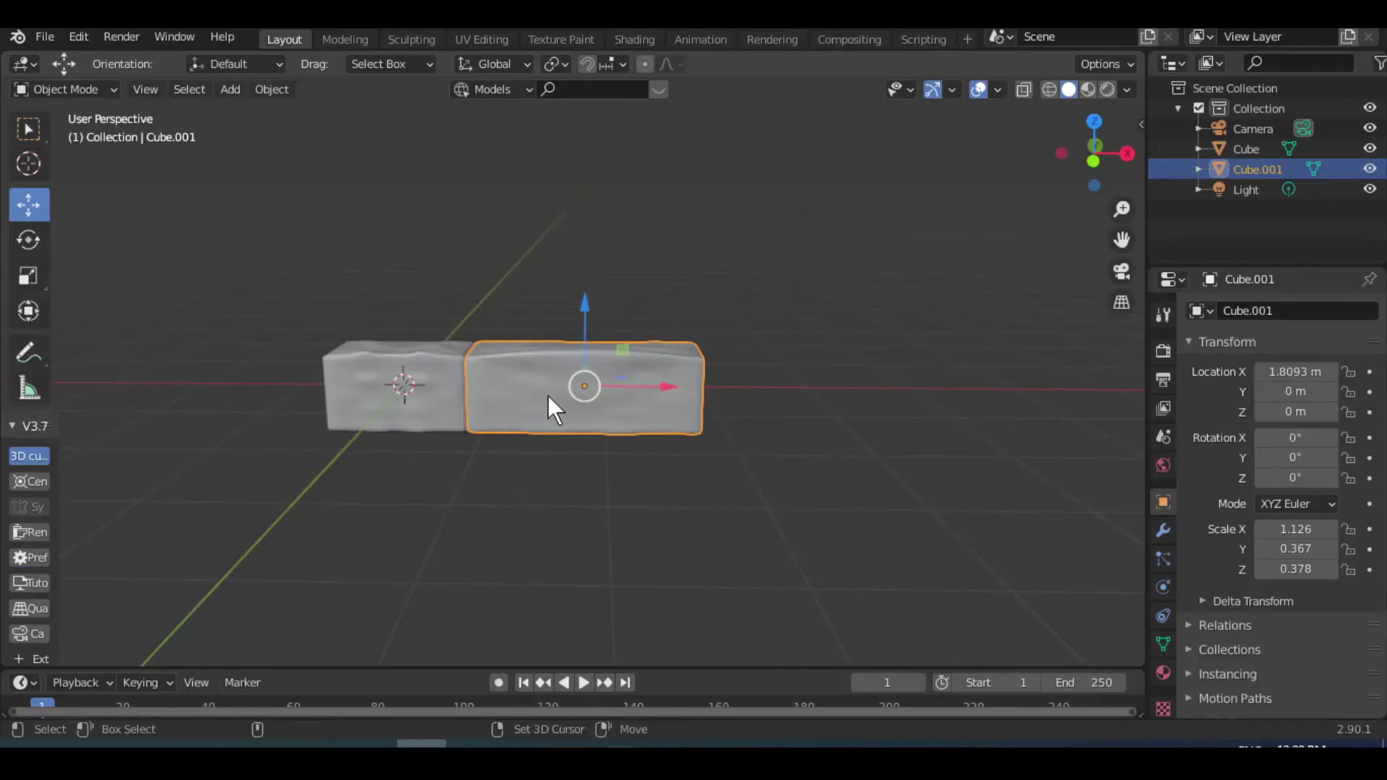
Step: Duplicate a block along X and butt the copy against the row's left end
key(shift+d)
key(x)
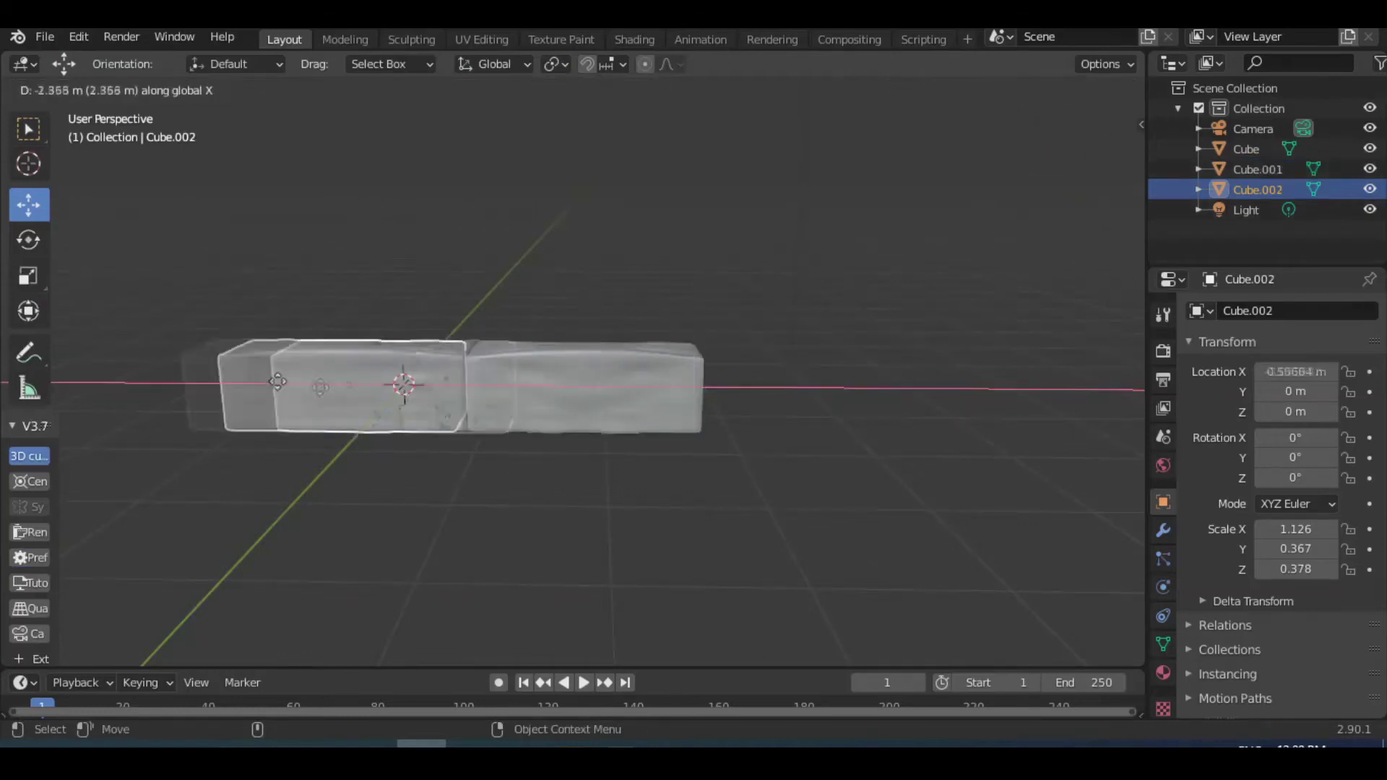
click(180, 386)
key(KP_1)
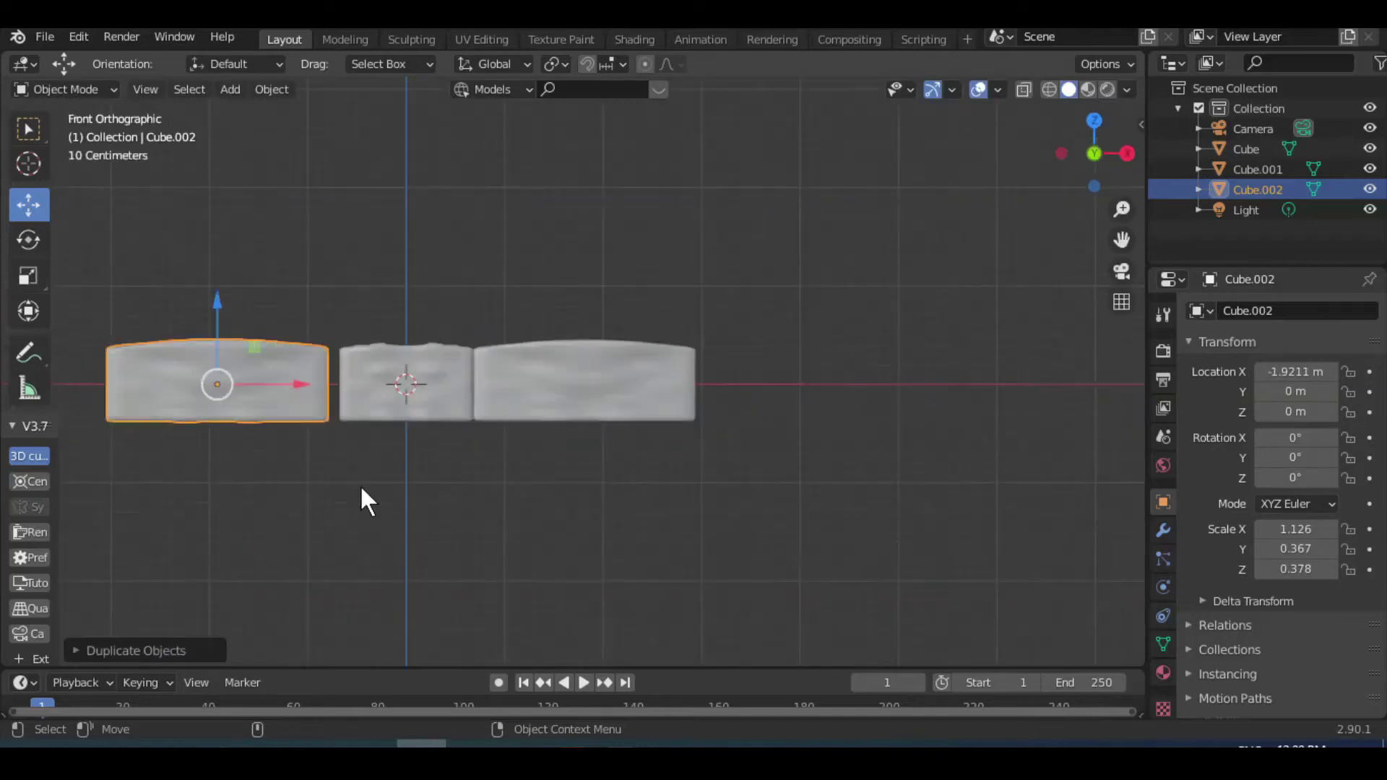
scroll(362, 489, up, 3)
shift+middle_drag(362, 489, 805, 501)
mouse_move(443, 393)
mouse_down()
mouse_move(452, 383)
mouse_move(394, 386)
mouse_move(533, 399)
mouse_up()
Step: Scale the new left block to X 0.750 and select the right-hand block
click(29, 276)
click(28, 206)
scroll(697, 514, down, 1)
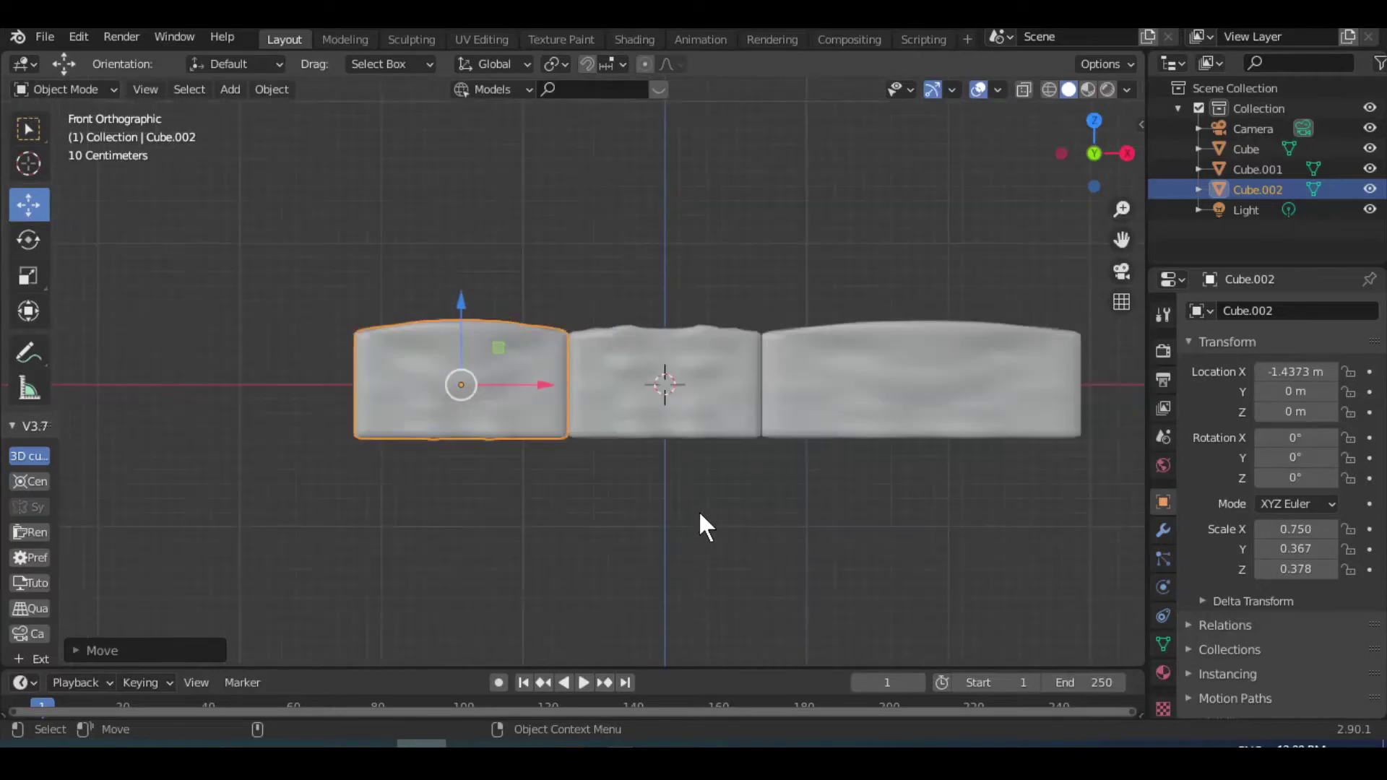
mouse_move(744, 486)
middle_down()
mouse_move(614, 490)
mouse_move(625, 485)
middle_up()
click(650, 358)
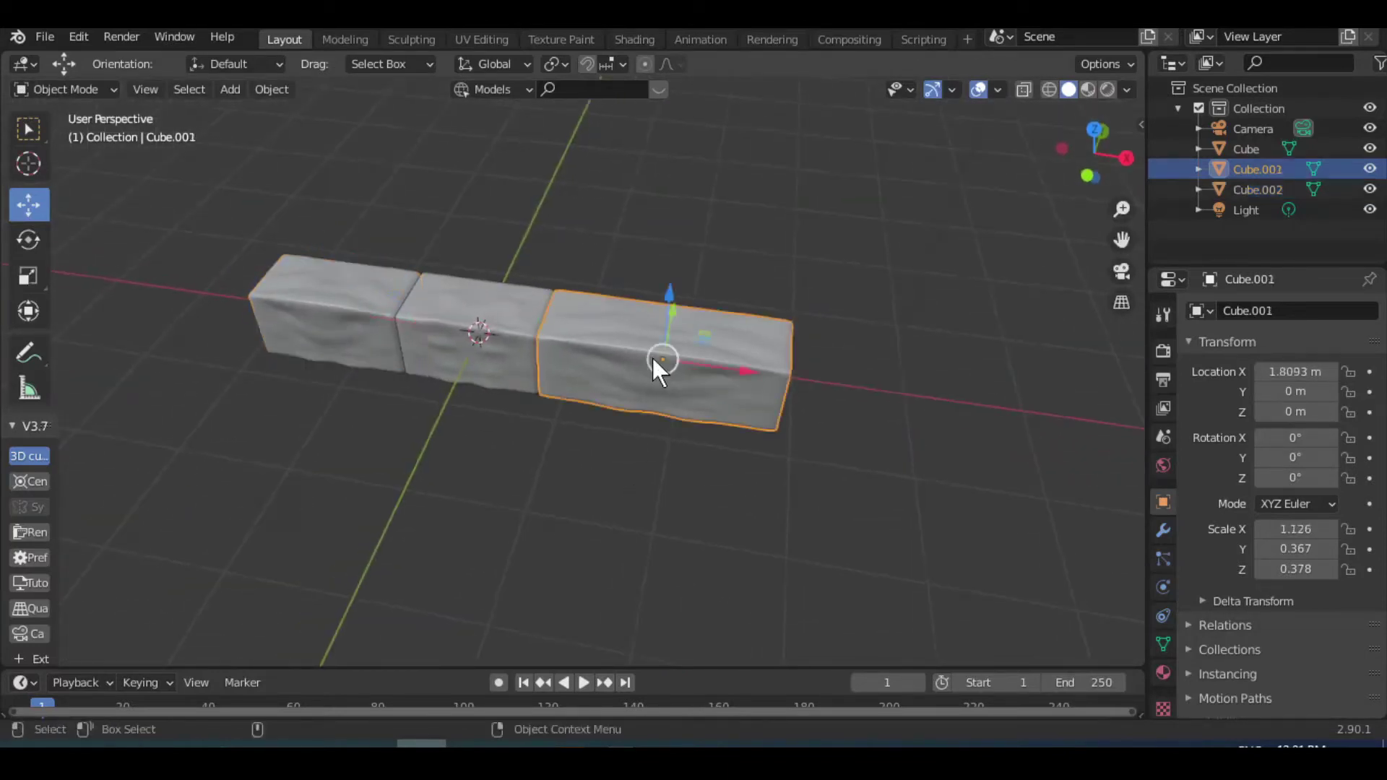
Step: In Shading, give the right block a new material with an Image Texture node
click(616, 39)
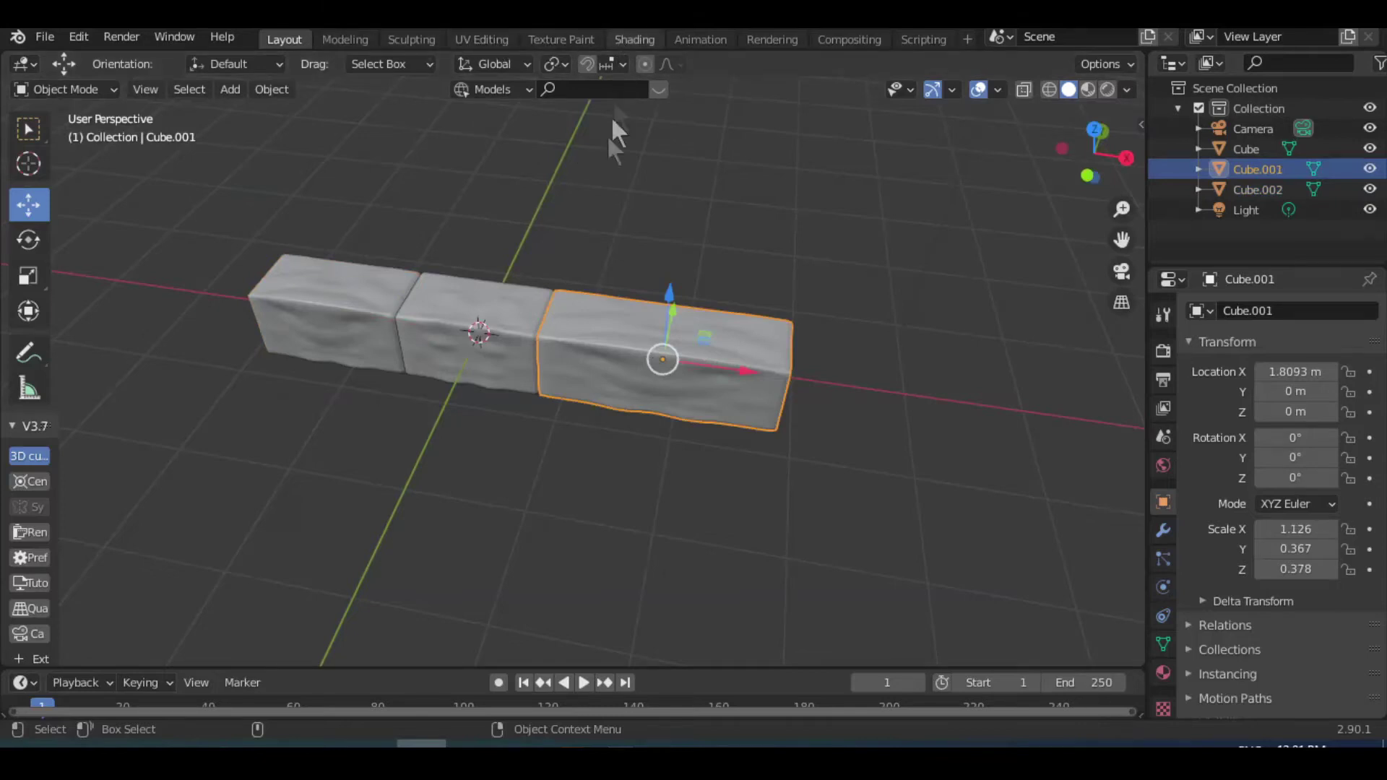
drag(844, 432, 842, 482)
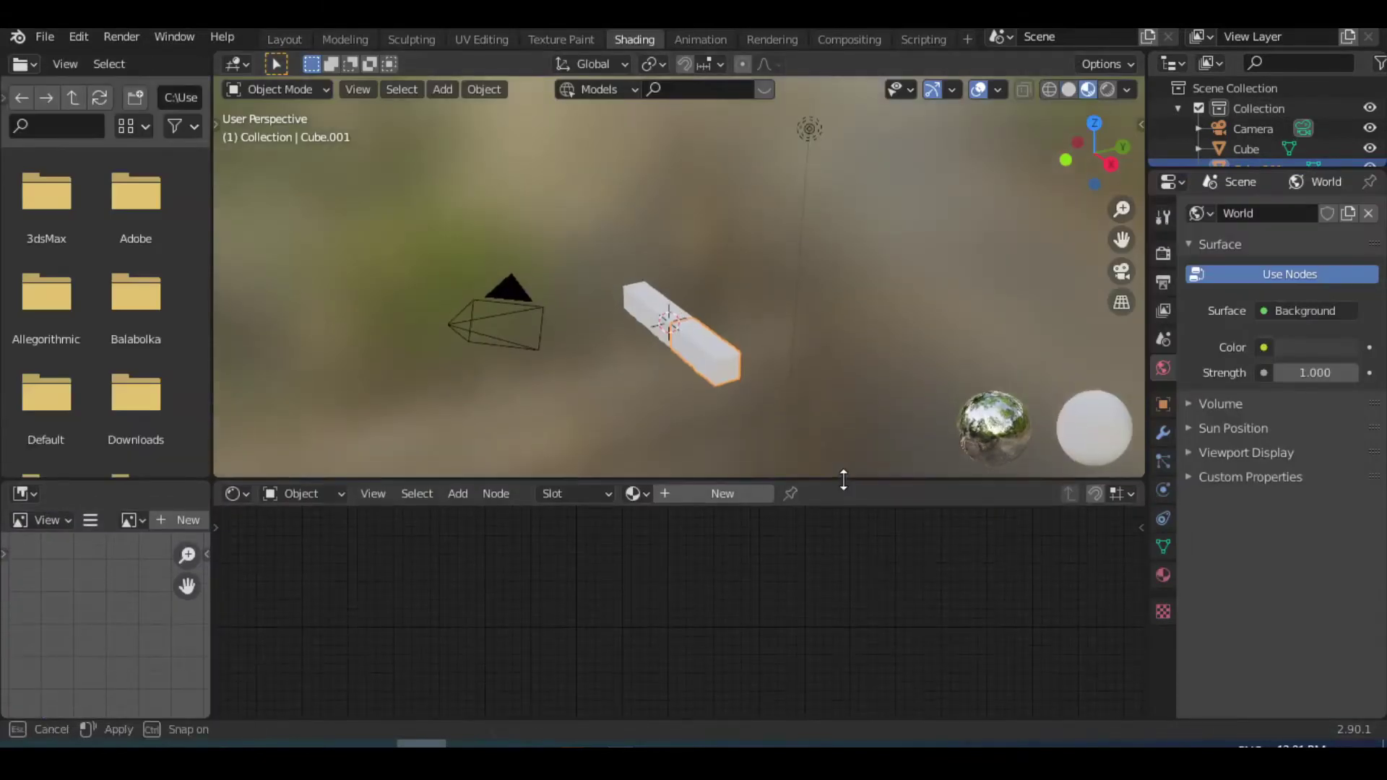
click(731, 497)
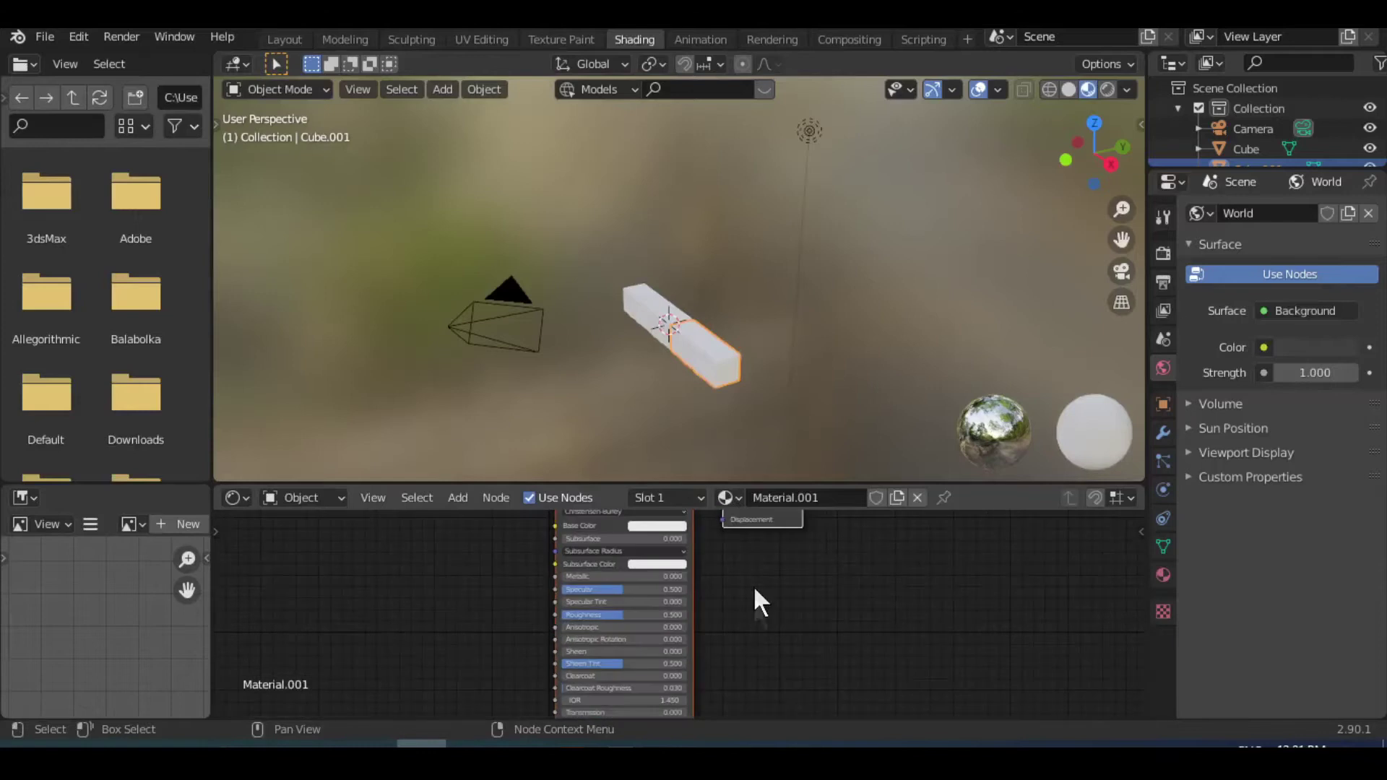
scroll(752, 614, up, 2)
click(458, 497)
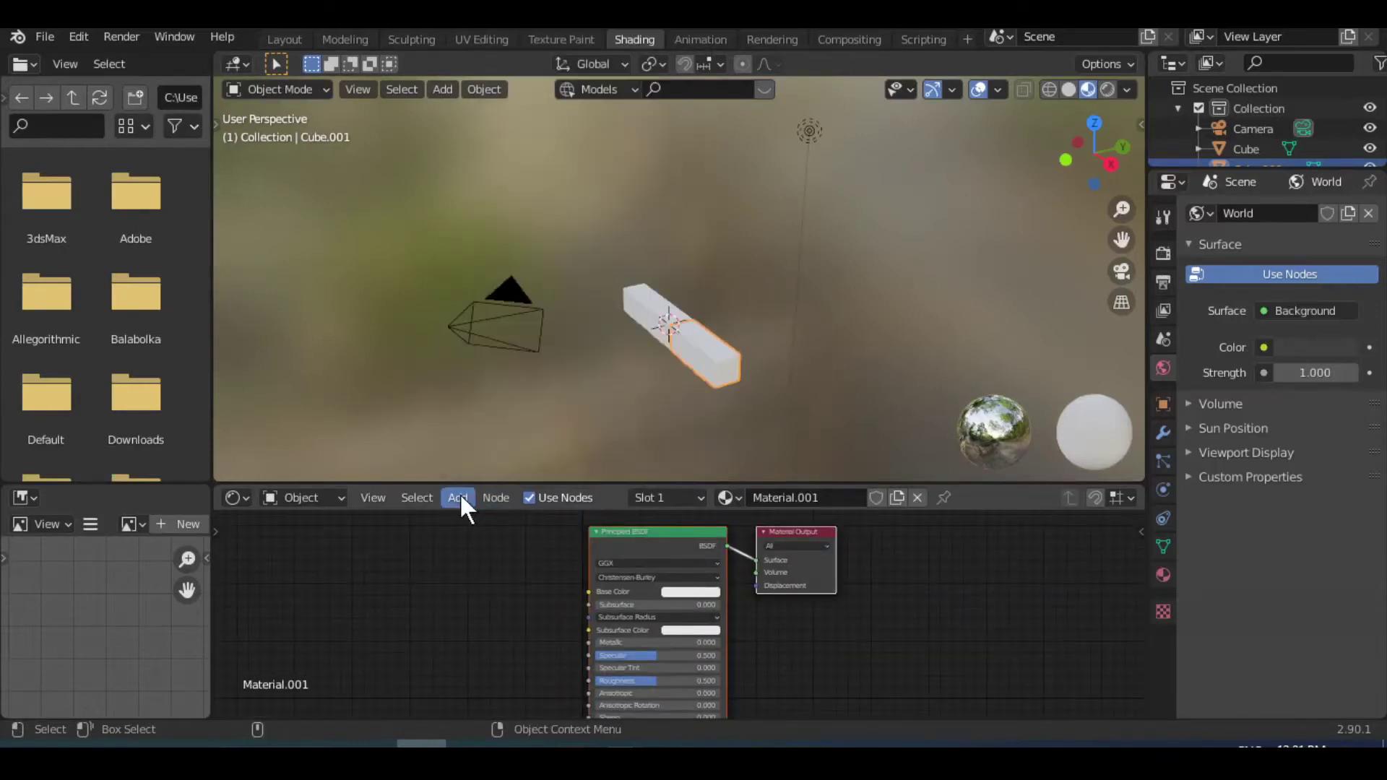
click(460, 493)
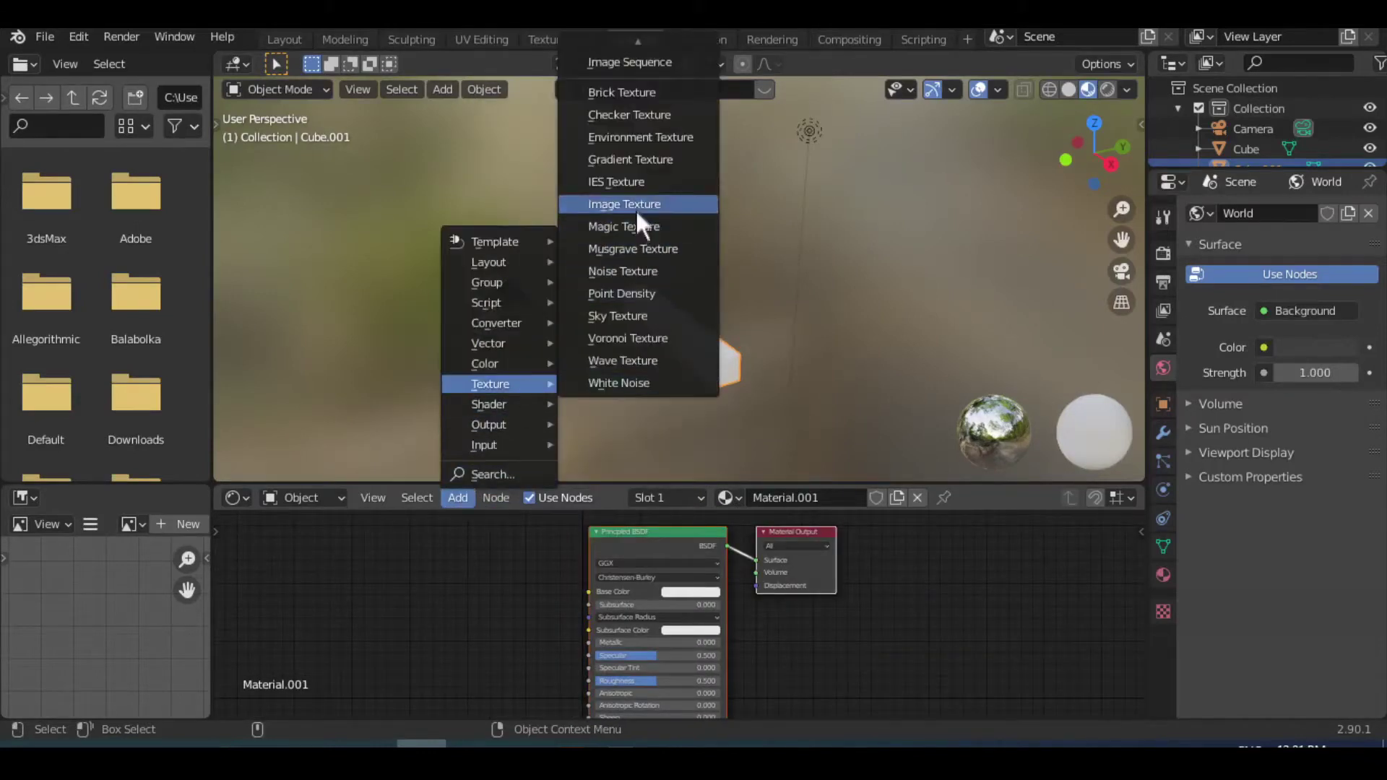
click(635, 207)
click(419, 543)
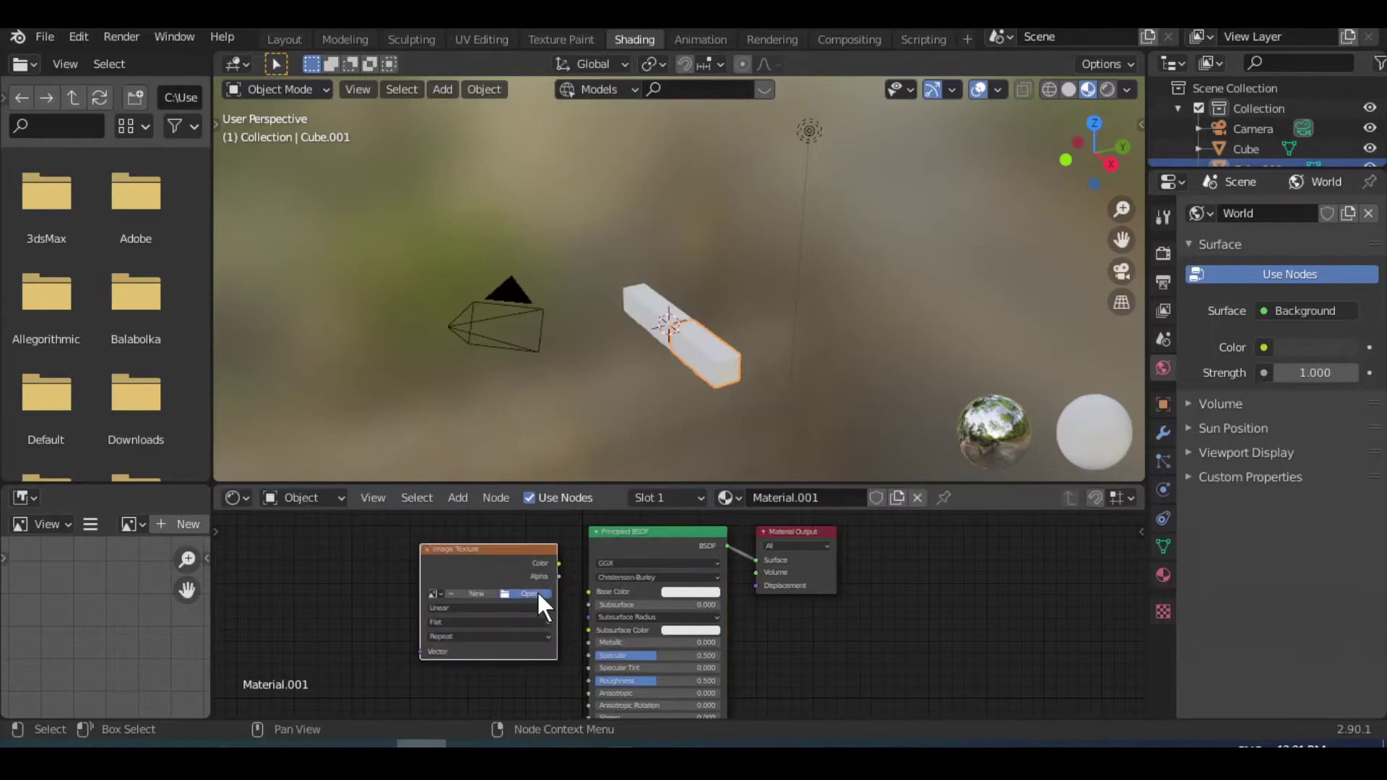
Step: Load the concrete floor texture from G:\MY DATA\TEXTURES into the image node
click(537, 591)
click(275, 217)
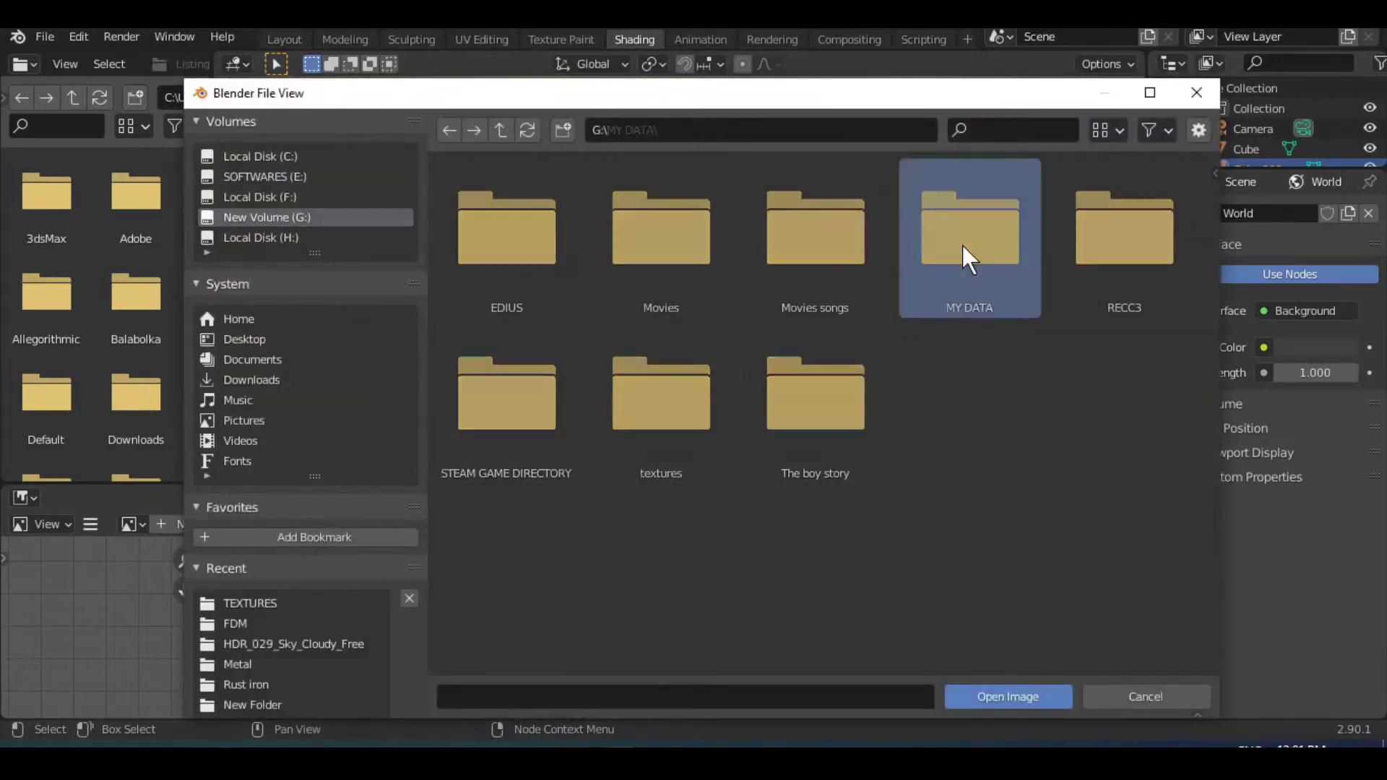
double_click(963, 257)
click(672, 574)
double_click(672, 561)
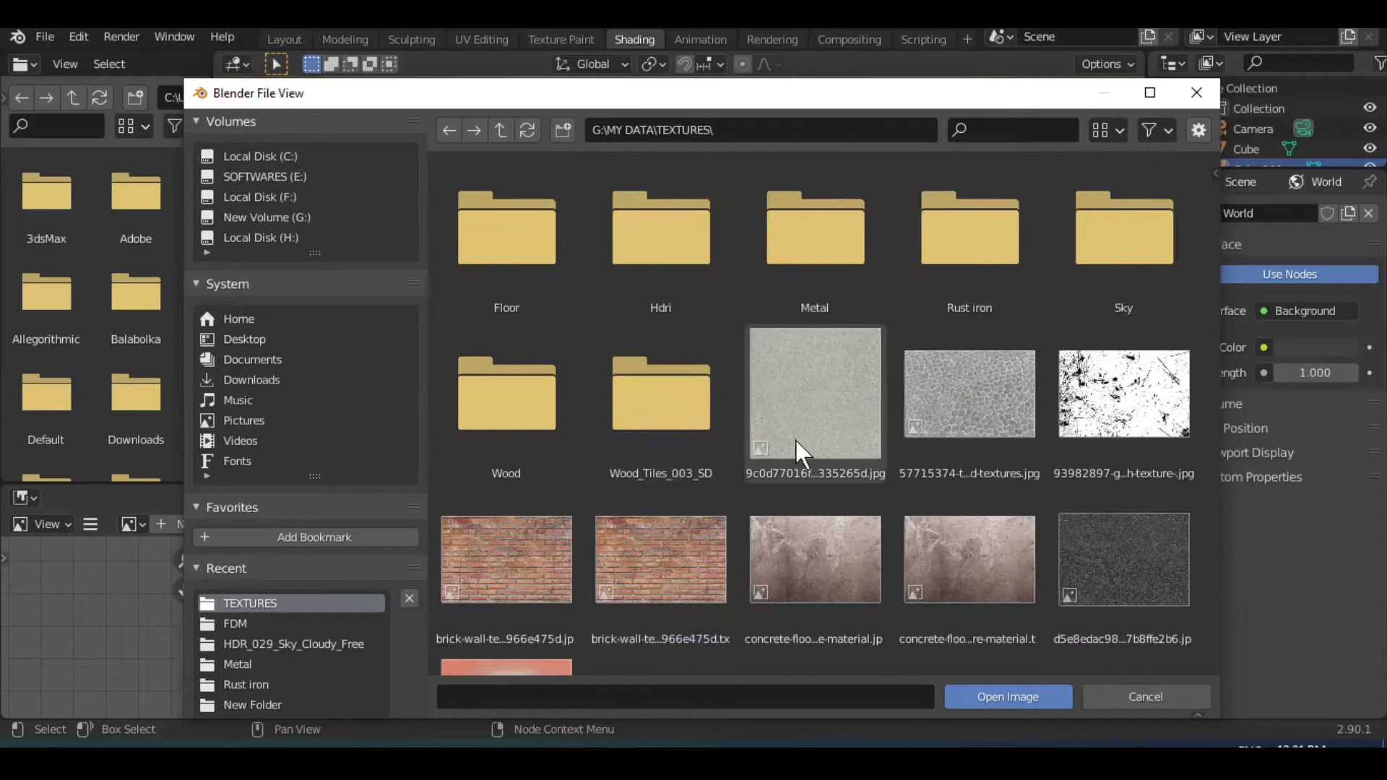
scroll(824, 445, down, 1)
scroll(826, 441, down, 2)
scroll(826, 442, down, 1)
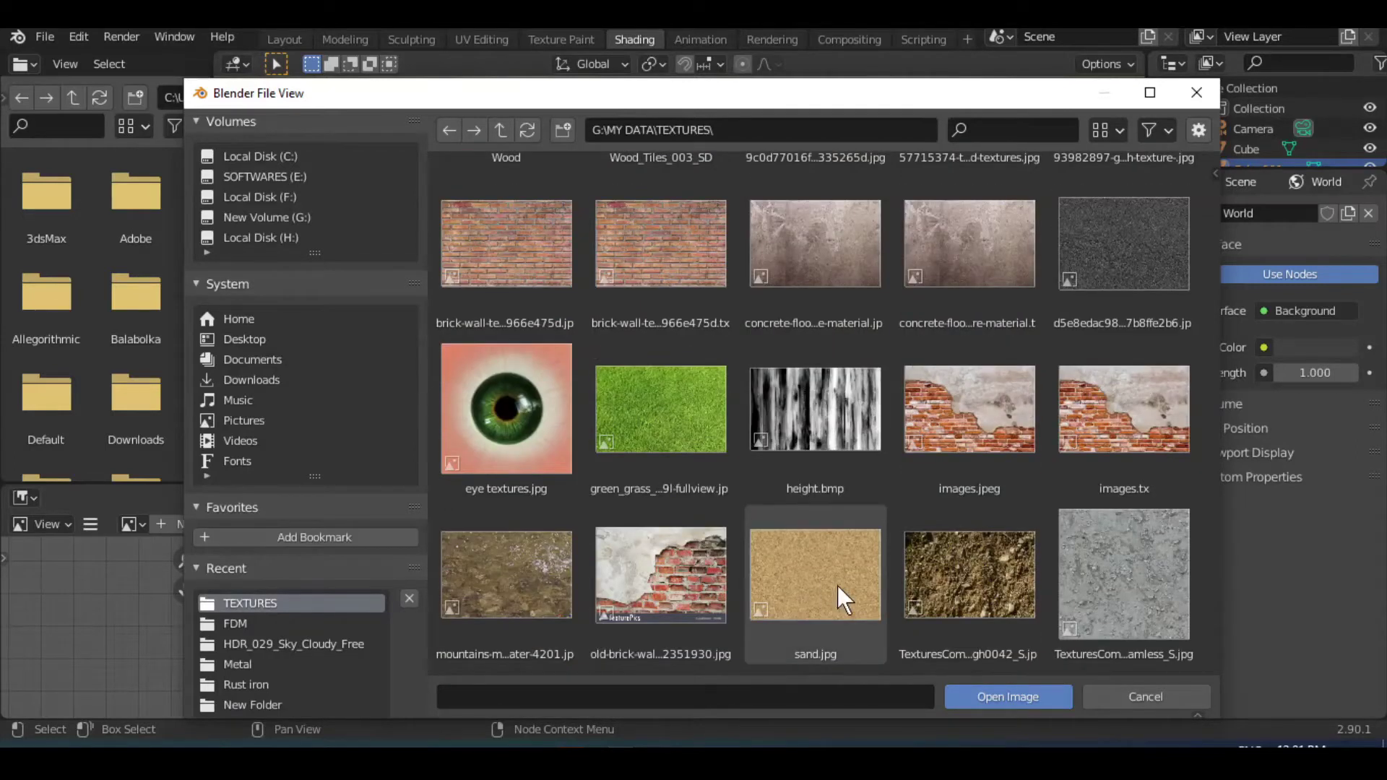
scroll(838, 587, up, 1)
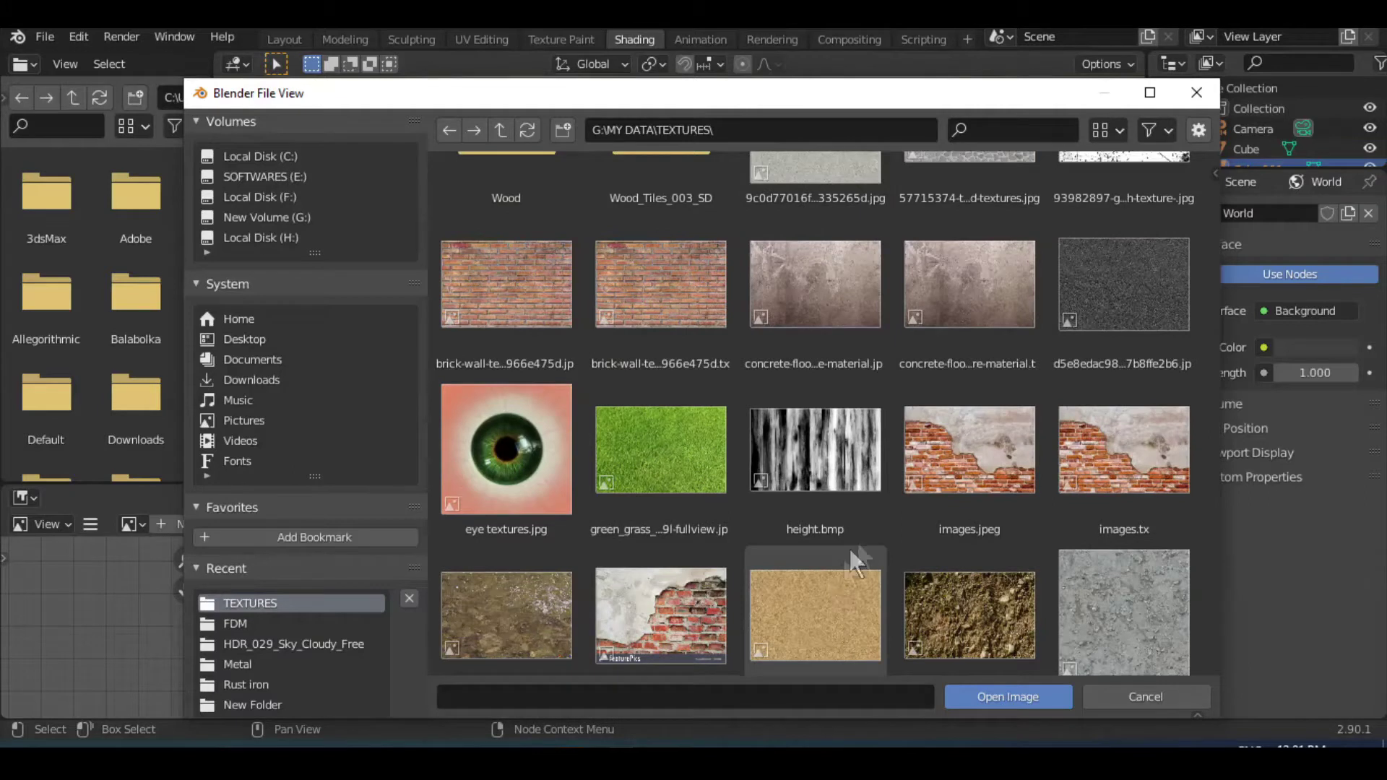
double_click(969, 297)
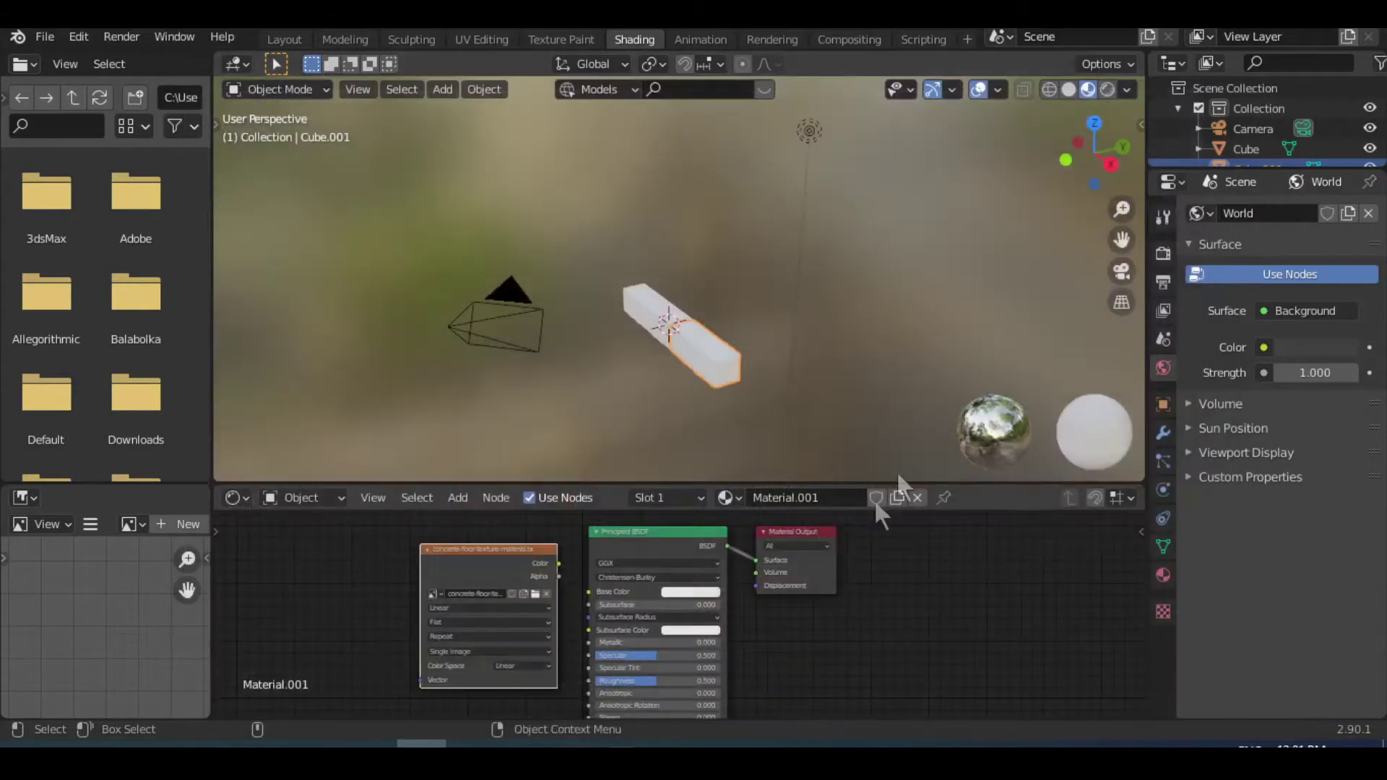
Step: Connect the image texture's Color output to the material's Base Color
drag(558, 562, 587, 591)
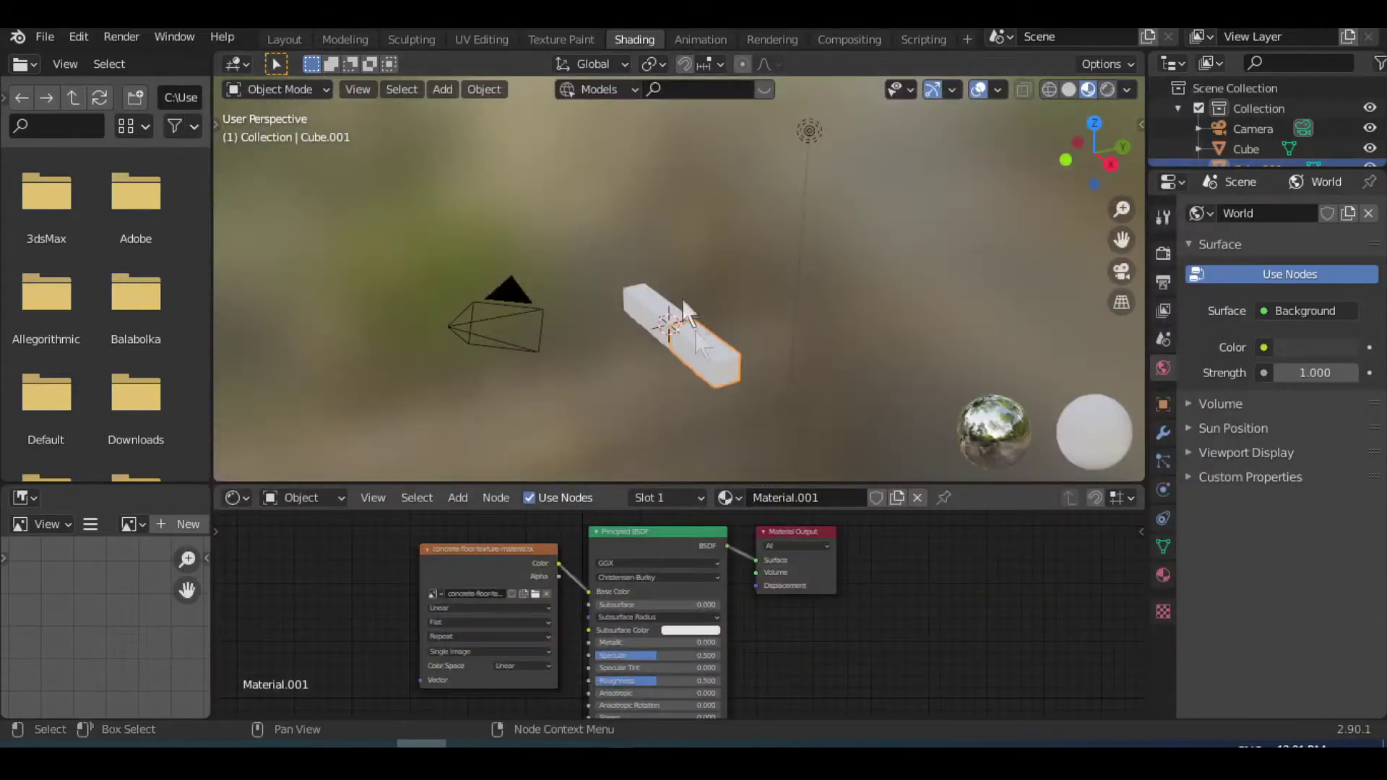
scroll(704, 402, up, 1)
scroll(704, 402, up, 2)
scroll(751, 361, up, 2)
scroll(744, 324, up, 2)
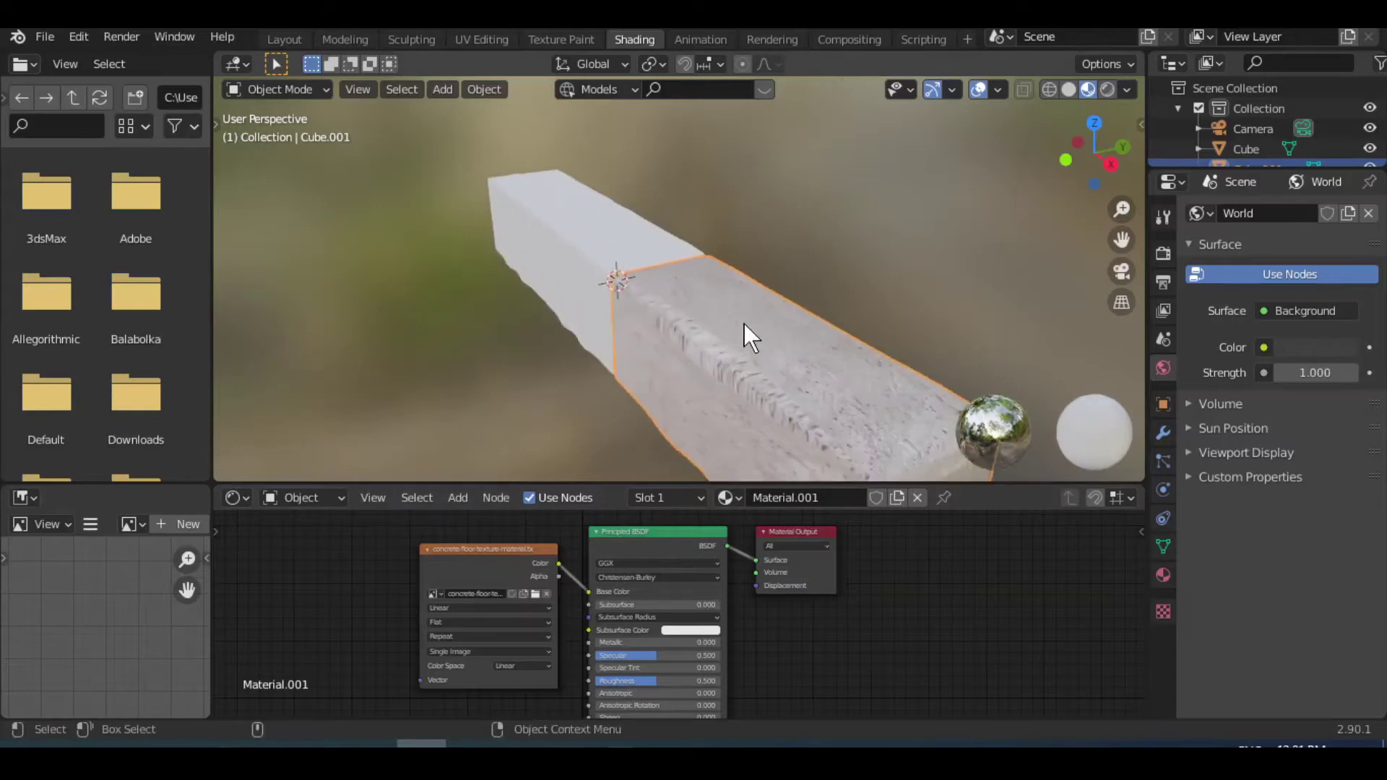
middle_drag(744, 323, 816, 332)
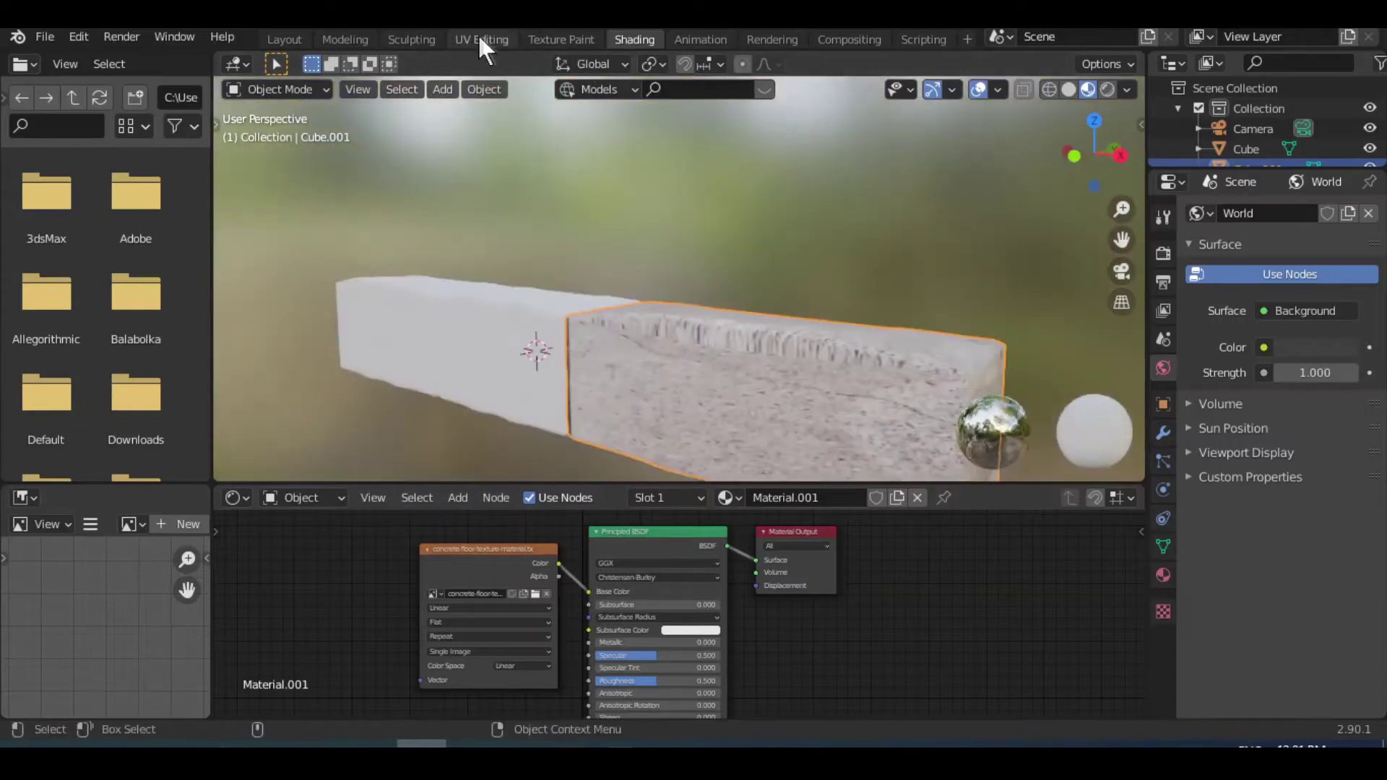
Step: Unwrap the block with Smart UV Project in the UV Editing workspace
click(479, 40)
mouse_move(831, 390)
middle_down()
mouse_move(896, 379)
mouse_move(831, 390)
middle_up()
scroll(907, 376, up, 4)
scroll(907, 377, down, 3)
scroll(478, 417, down, 3)
scroll(478, 417, down, 2)
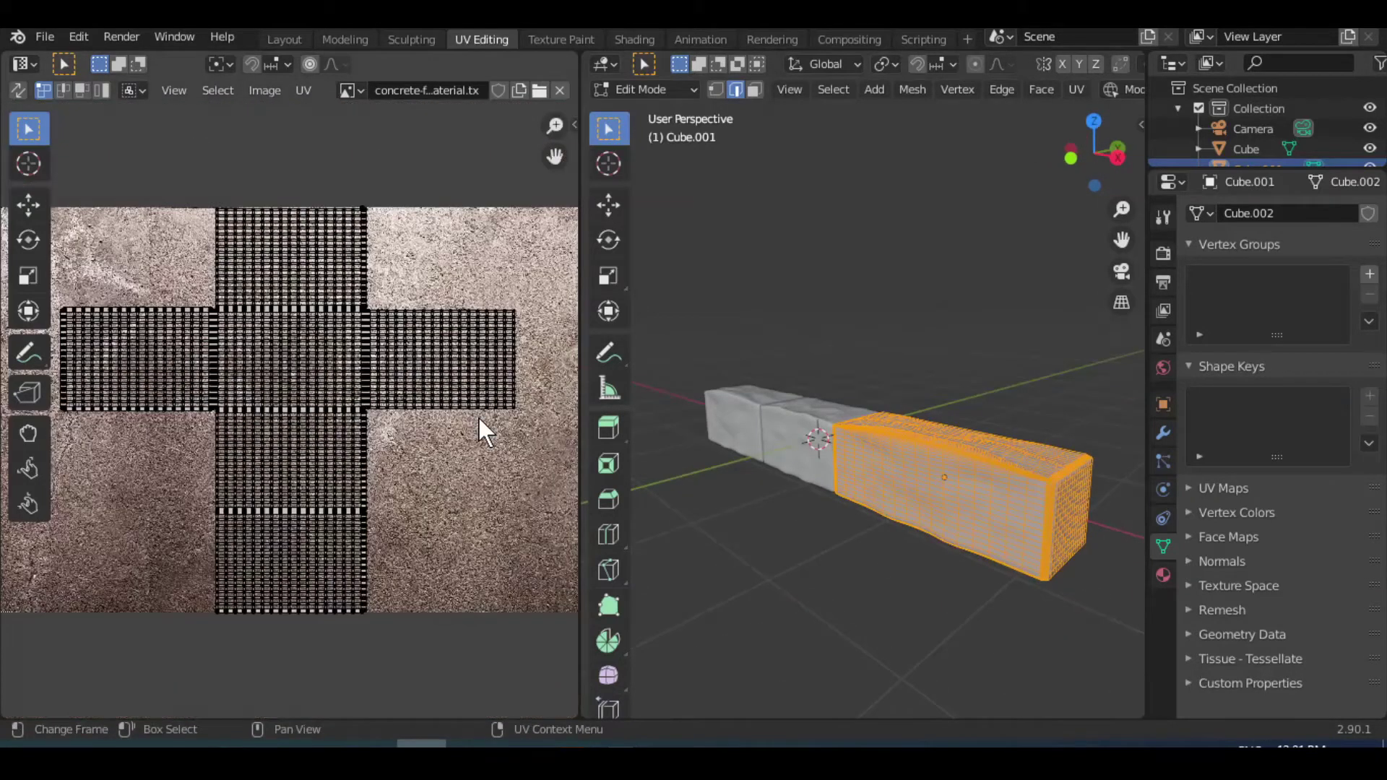
scroll(952, 507, up, 2)
click(1087, 89)
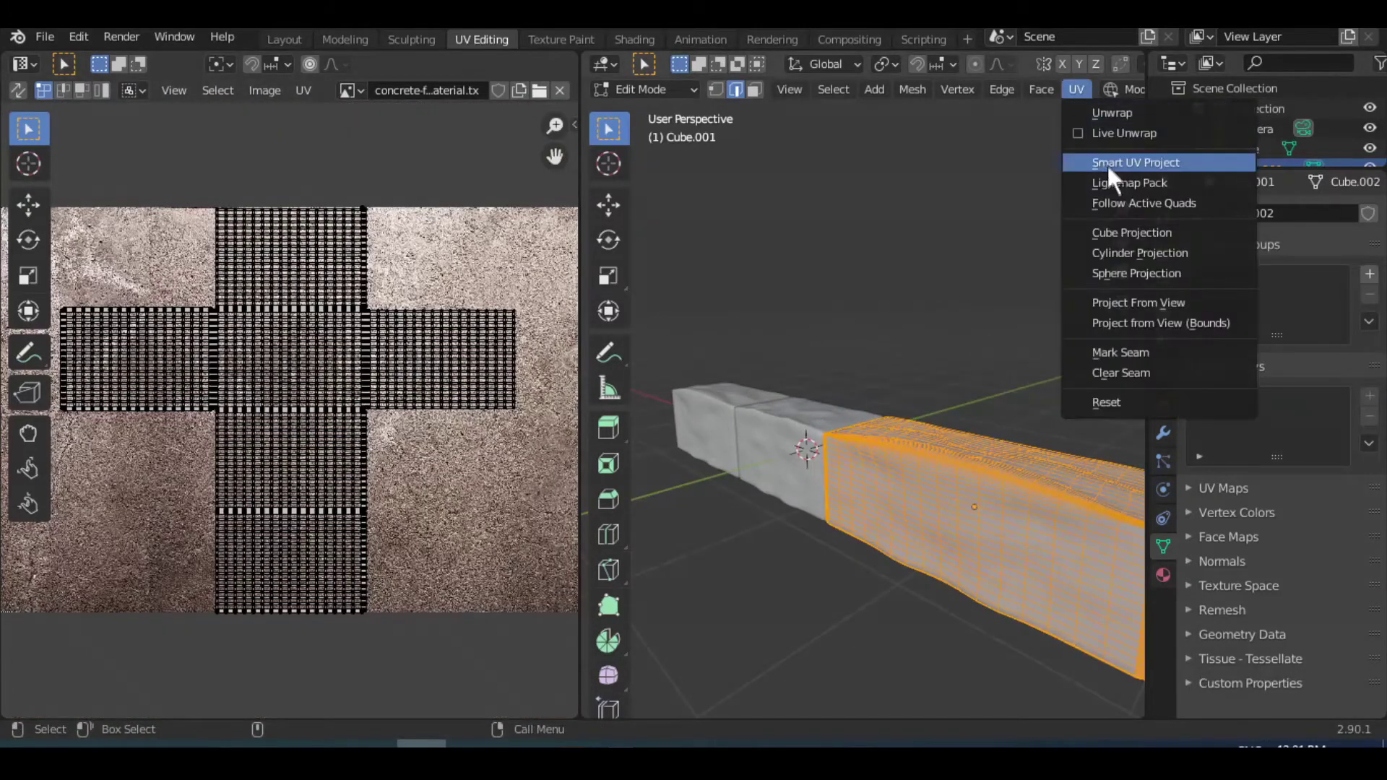
click(1107, 163)
click(1065, 326)
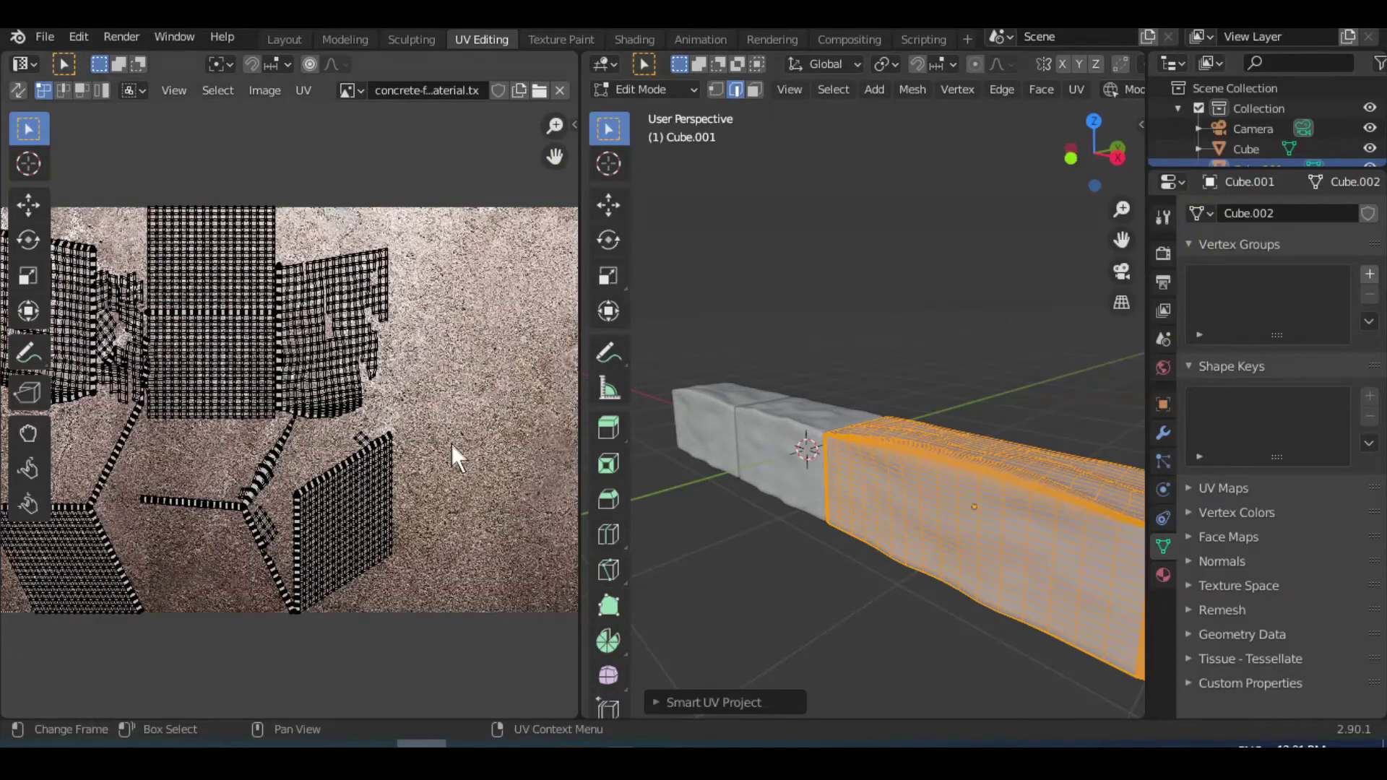
scroll(451, 456, down, 2)
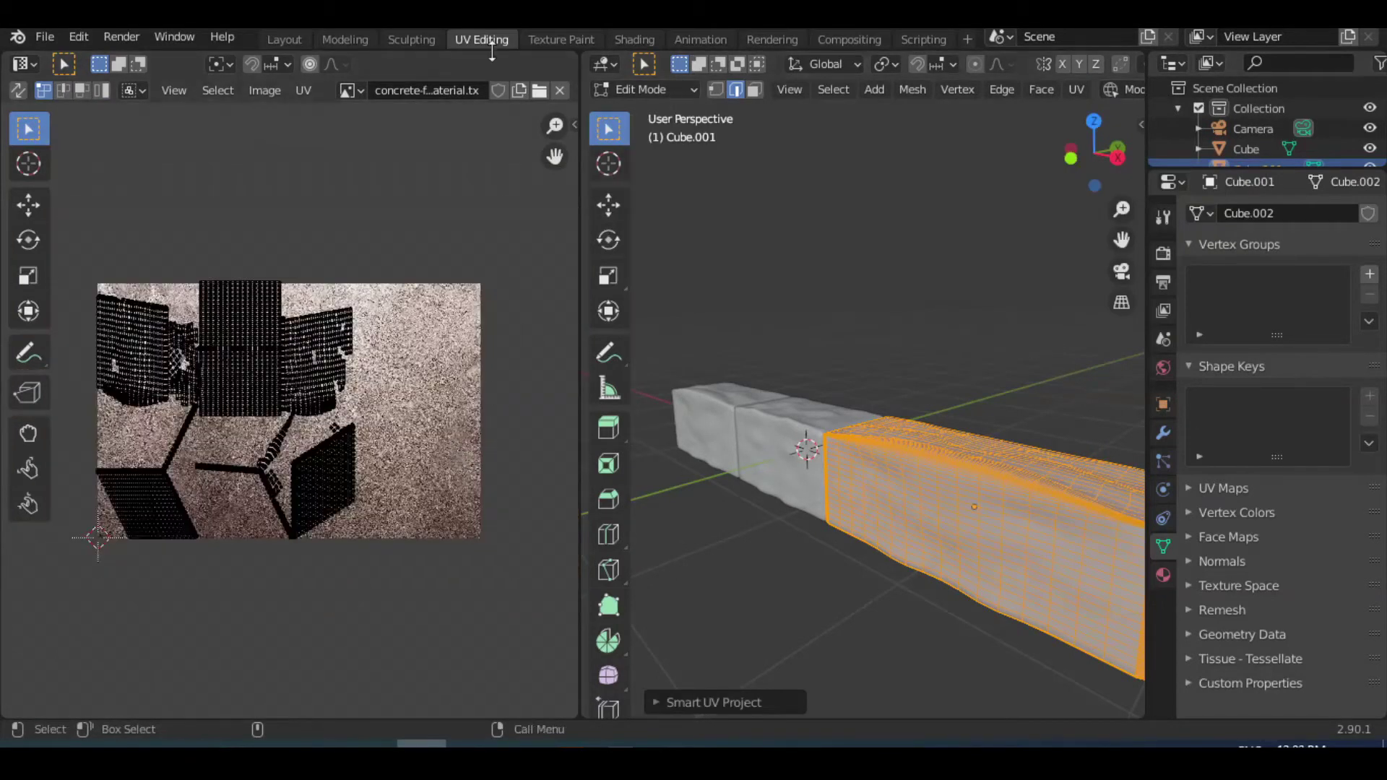
click(634, 39)
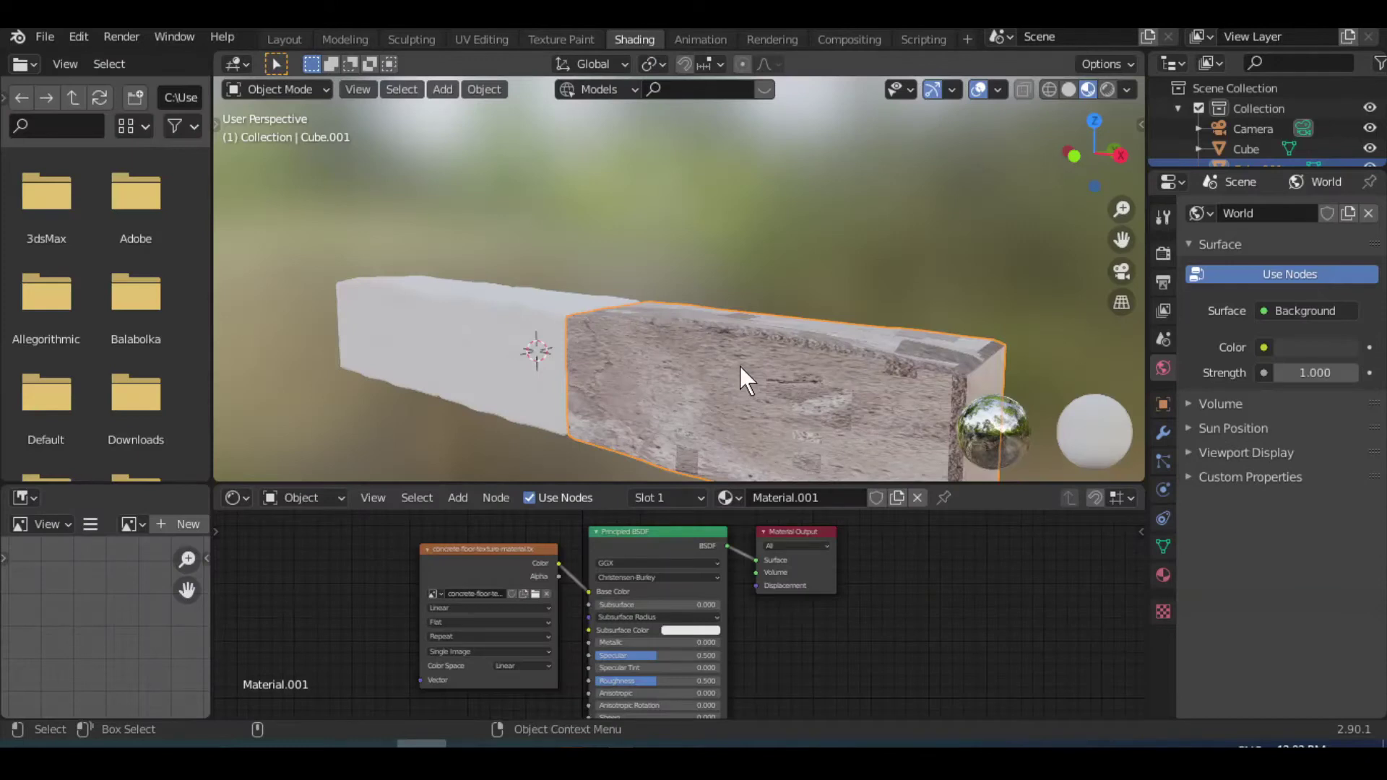
Step: Add a Texture Coordinate node feeding UV into the concrete image's Vector input
key(shift+a)
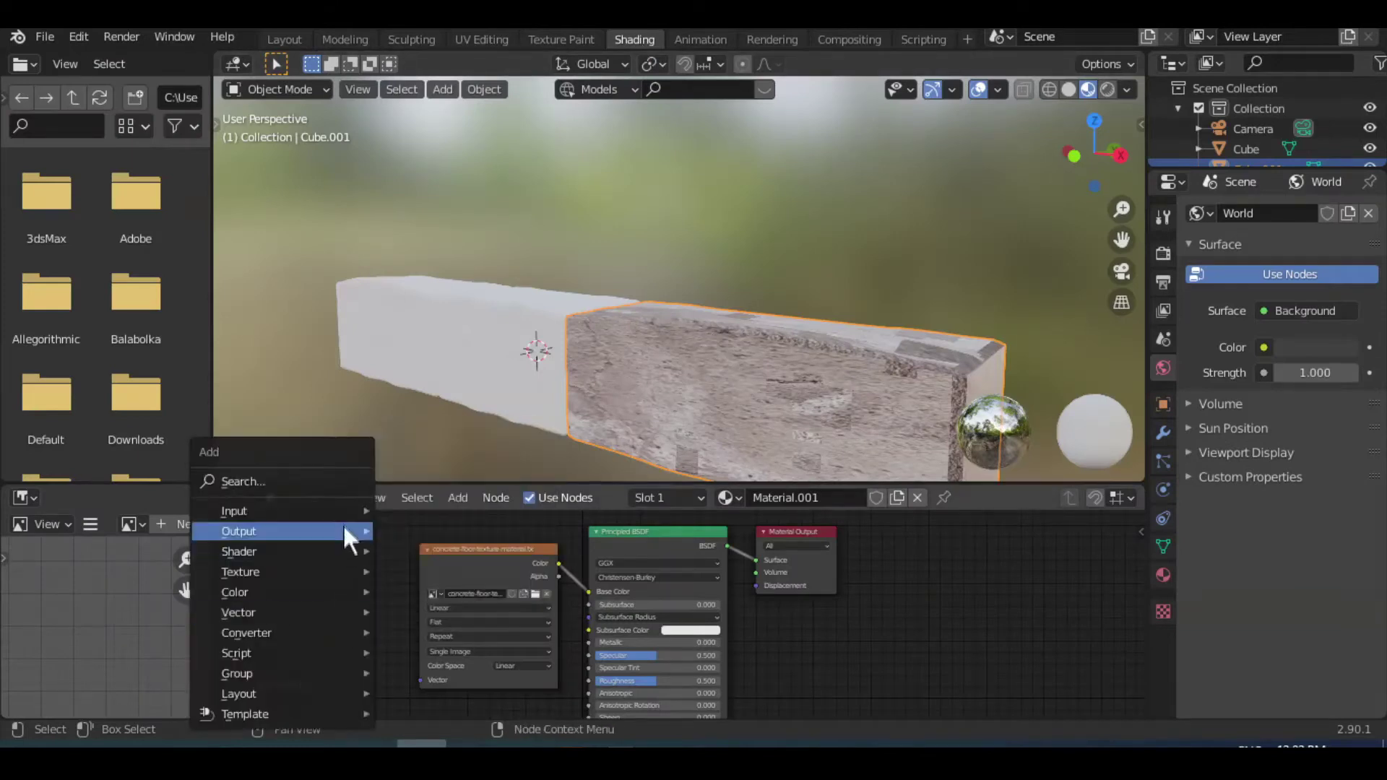
click(452, 398)
click(378, 576)
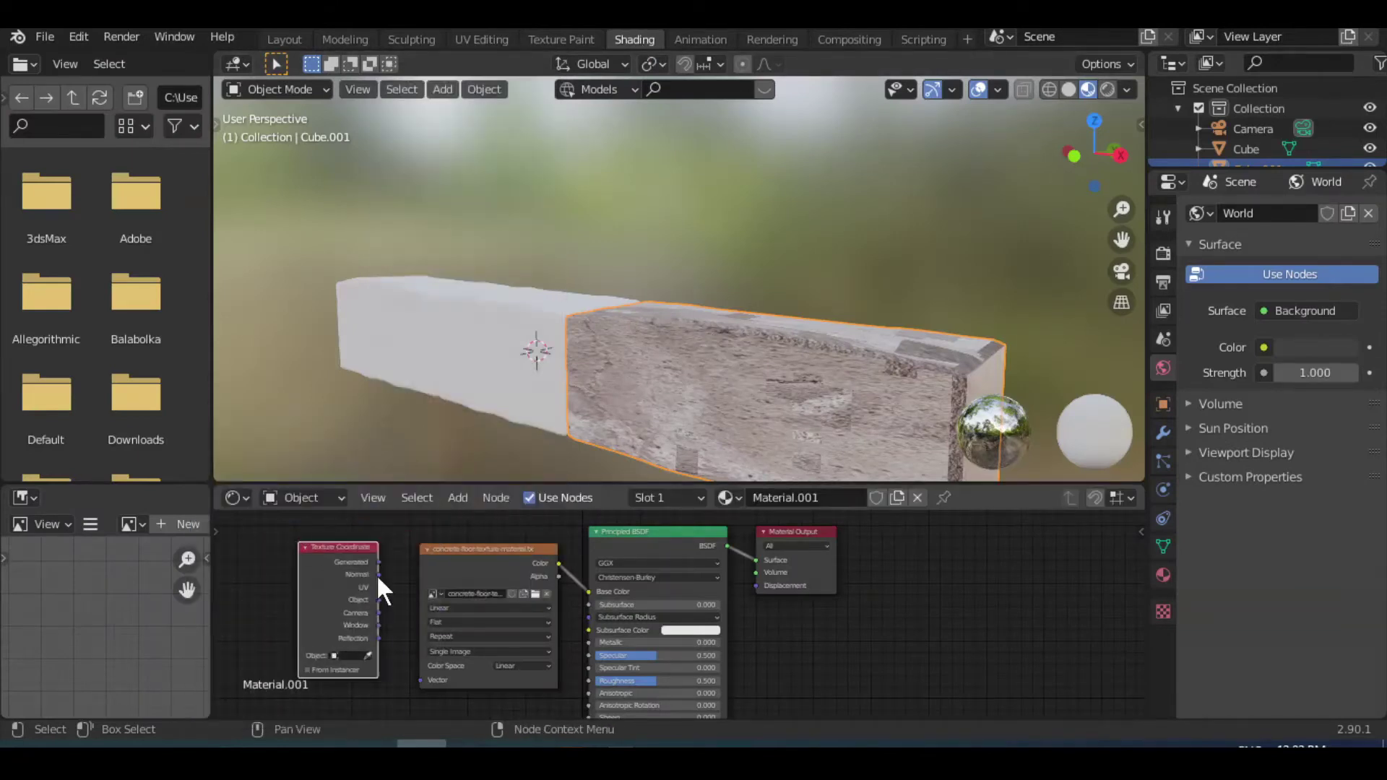
drag(377, 586, 421, 680)
Step: Switch to the UV Editing workspace and view the textured beam from above
middle_drag(730, 323, 775, 370)
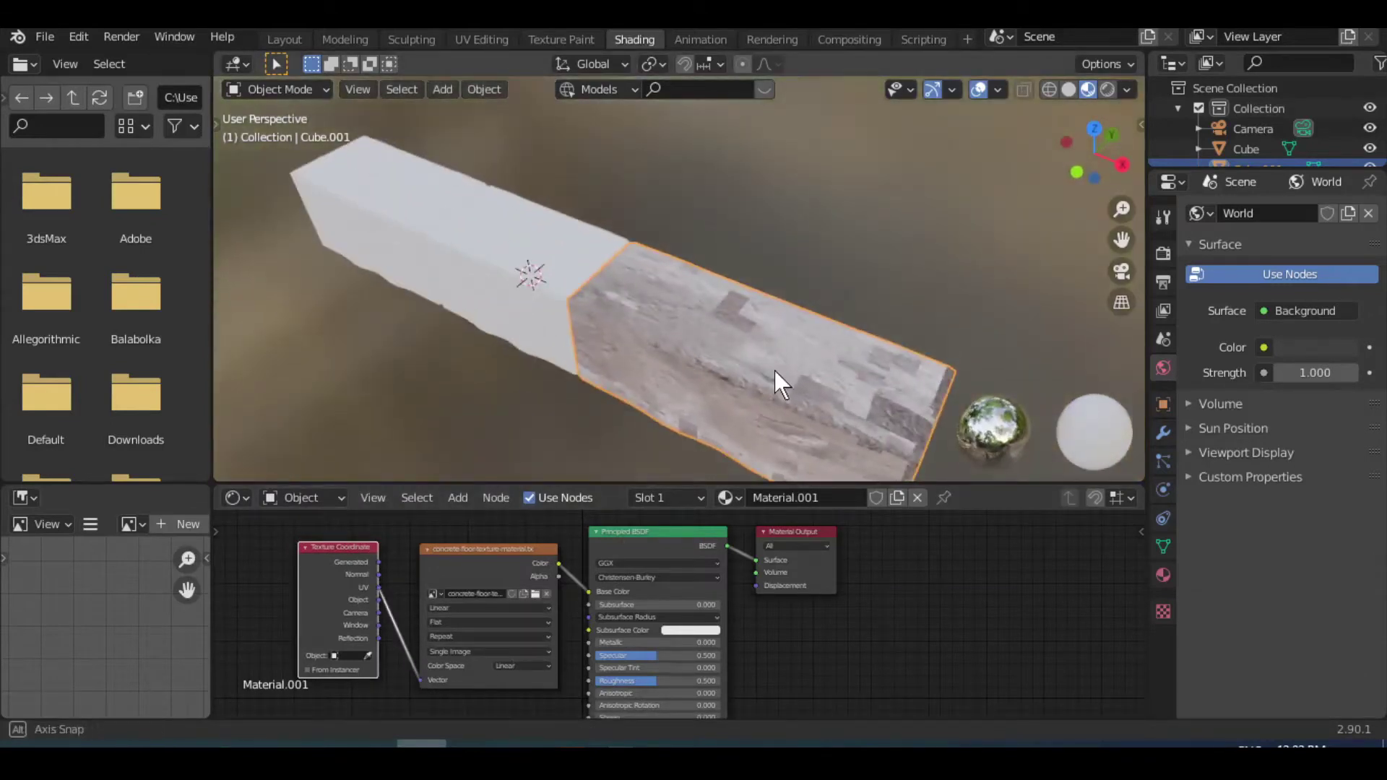
click(482, 39)
mouse_move(1015, 550)
middle_down()
mouse_move(952, 533)
mouse_move(1109, 520)
middle_up()
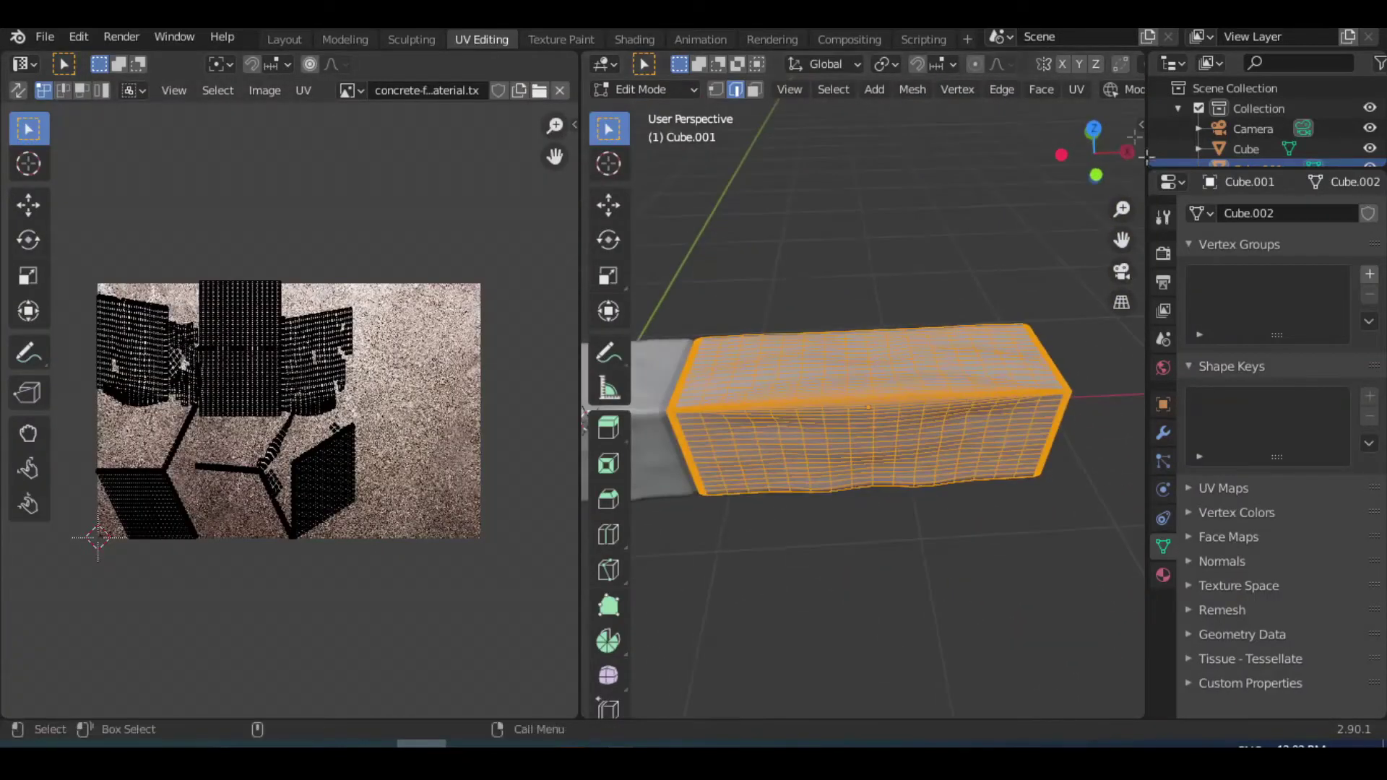
Step: Re-unwrap Cube.001 with Cube Projection, then select the middle brick in Shading to check its material
click(1077, 89)
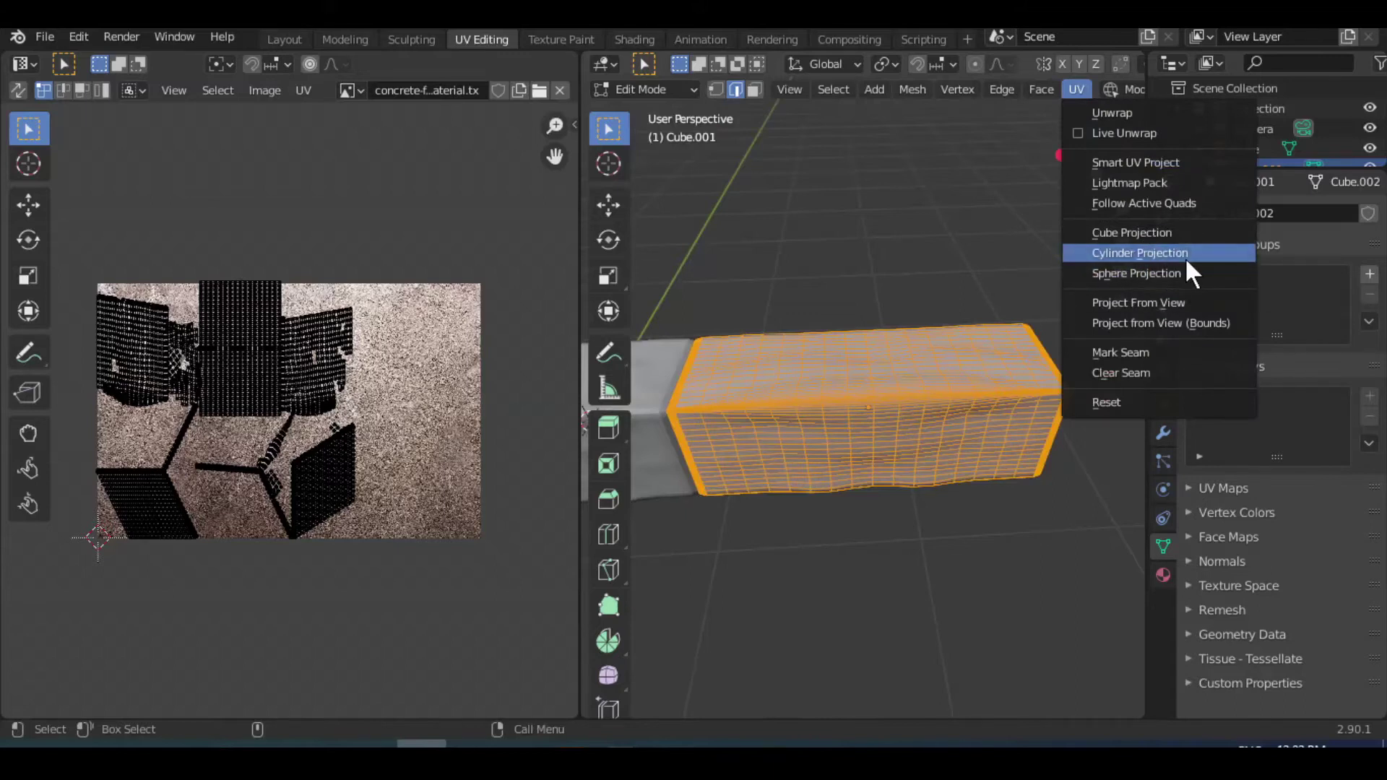
click(1162, 231)
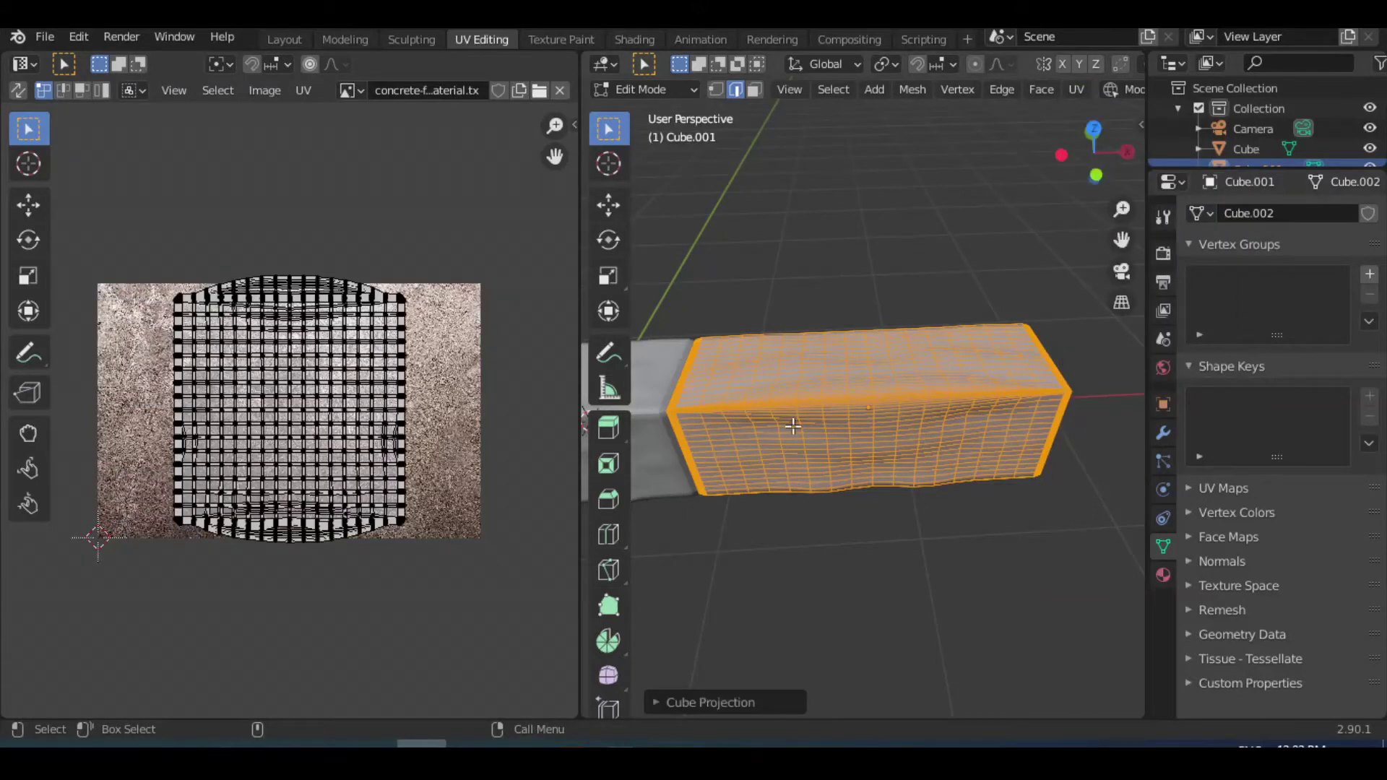
click(613, 39)
mouse_move(660, 405)
middle_down()
mouse_move(665, 285)
mouse_move(660, 331)
mouse_move(840, 250)
mouse_move(784, 369)
mouse_move(658, 279)
middle_up()
click(653, 278)
click(633, 498)
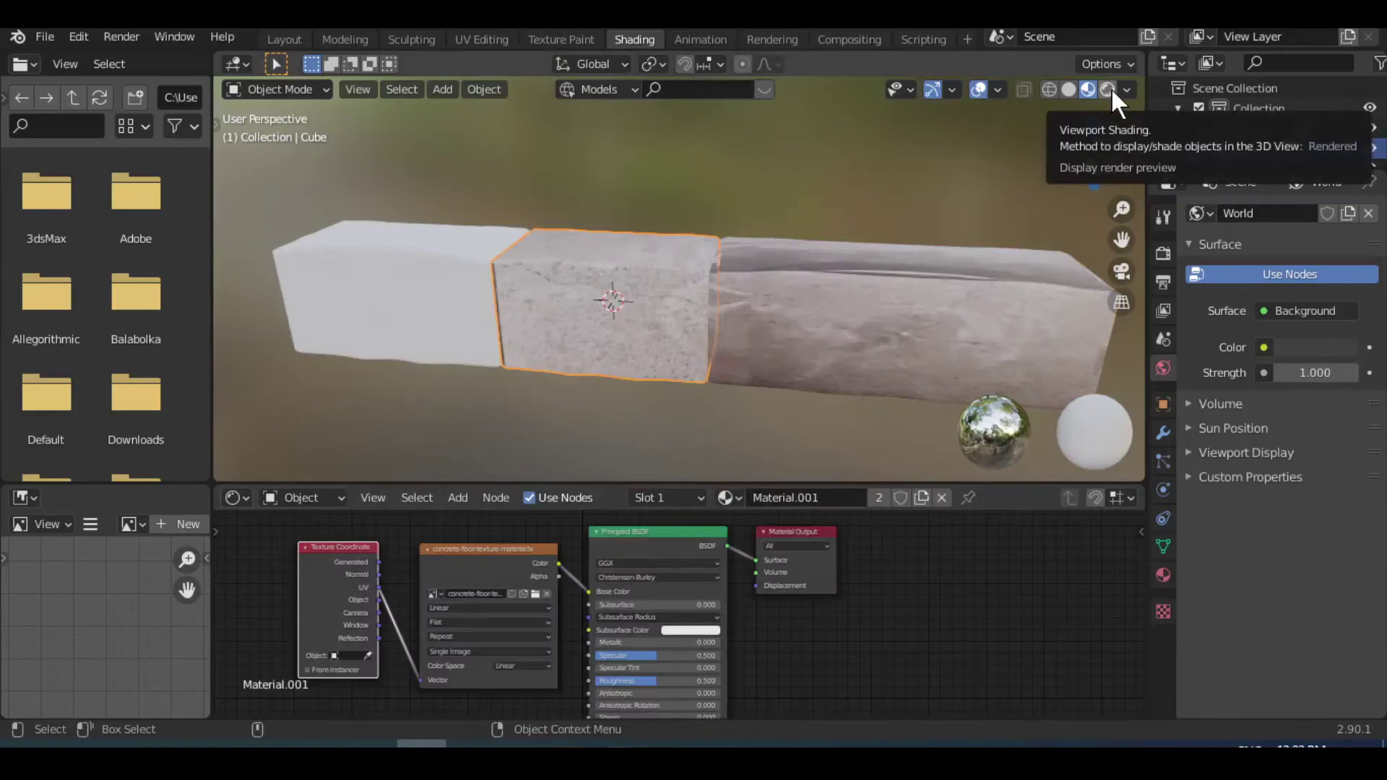
Step: Assign the concrete Material.001 to the left brick Cube.002
click(383, 303)
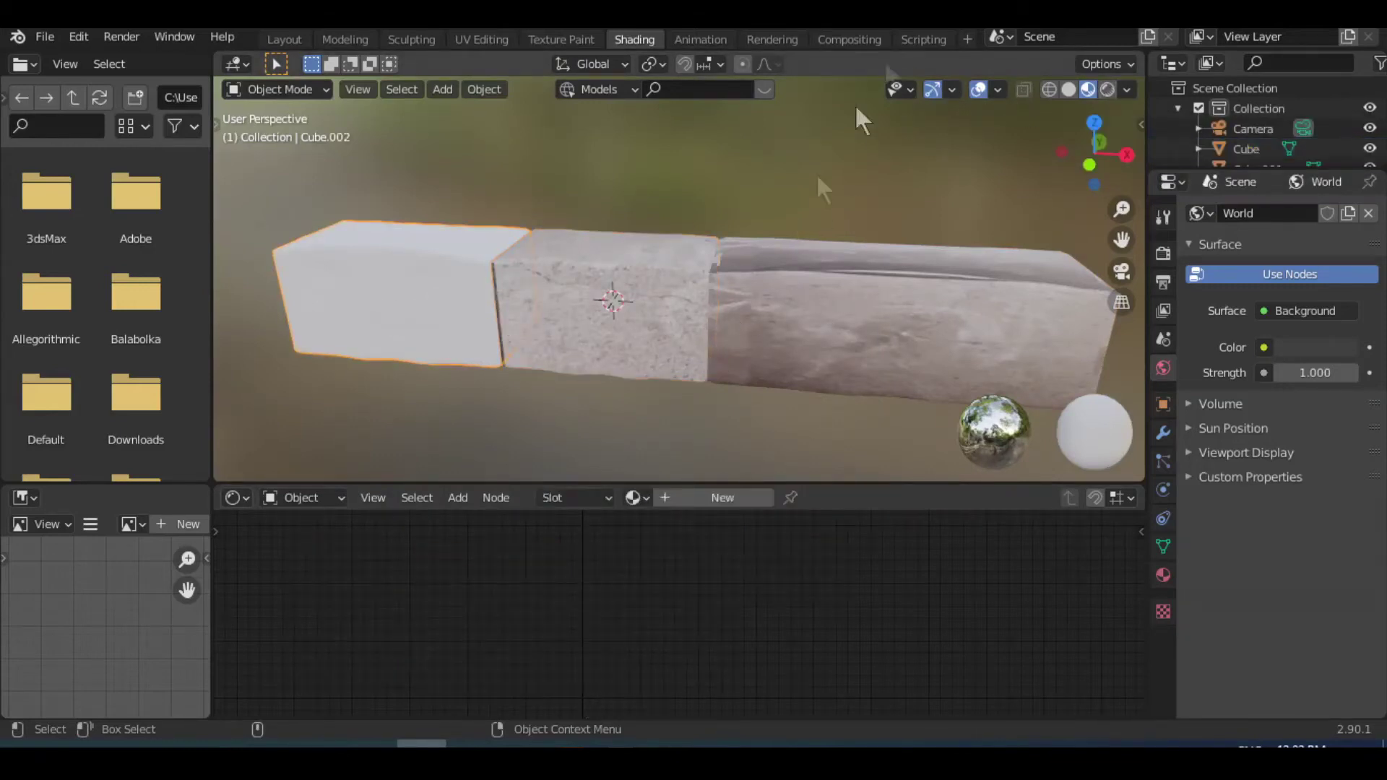
click(635, 497)
click(681, 316)
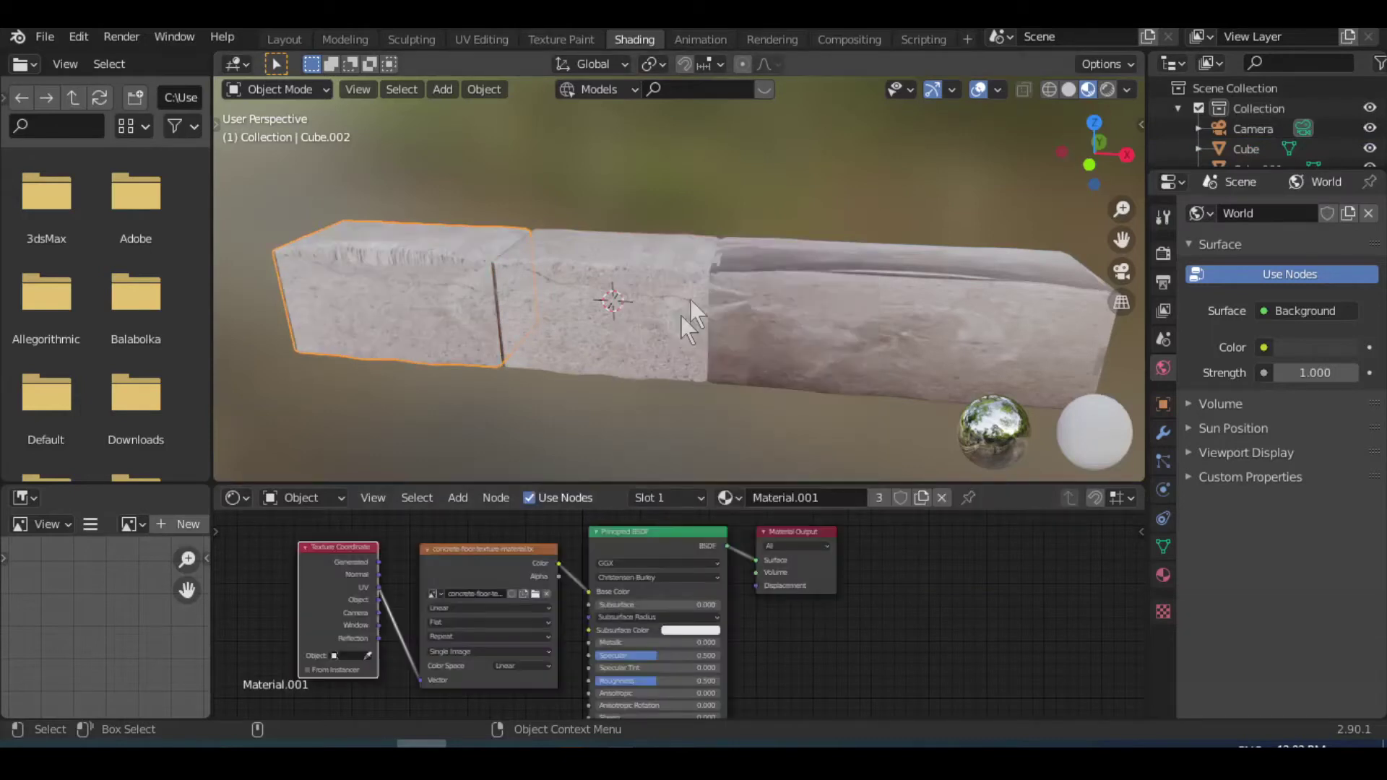
Step: Select all of Cube.002's faces and unwrap them with Cube Projection
click(482, 39)
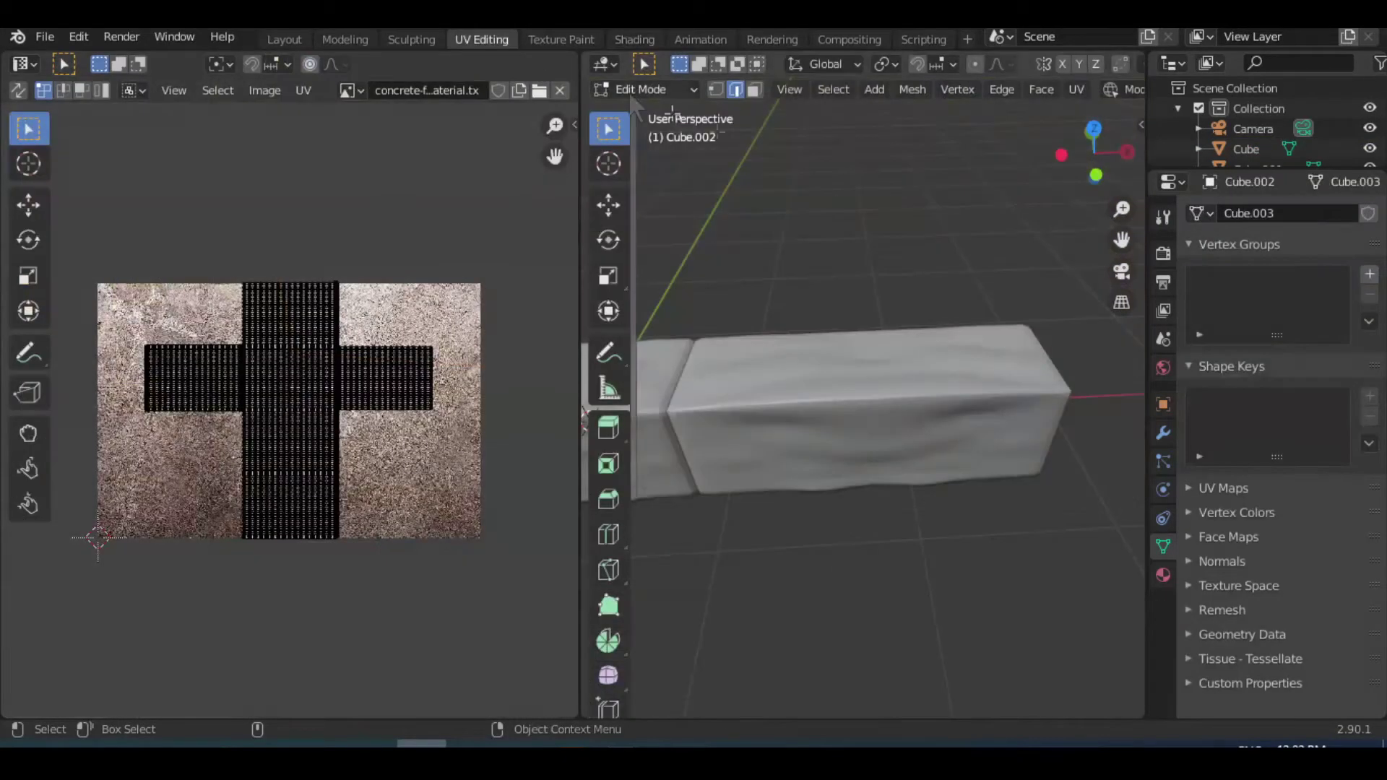
key(a)
scroll(879, 430, down, 3)
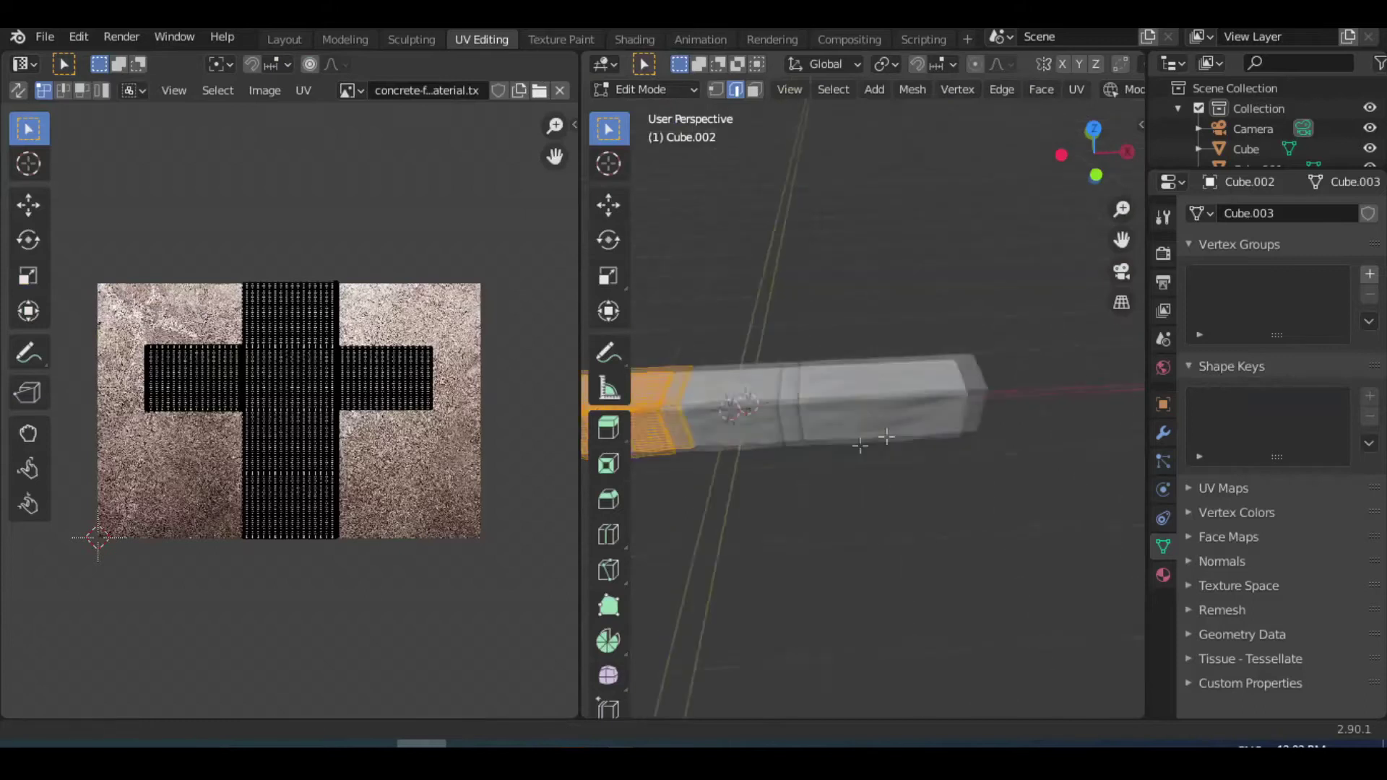
click(1077, 89)
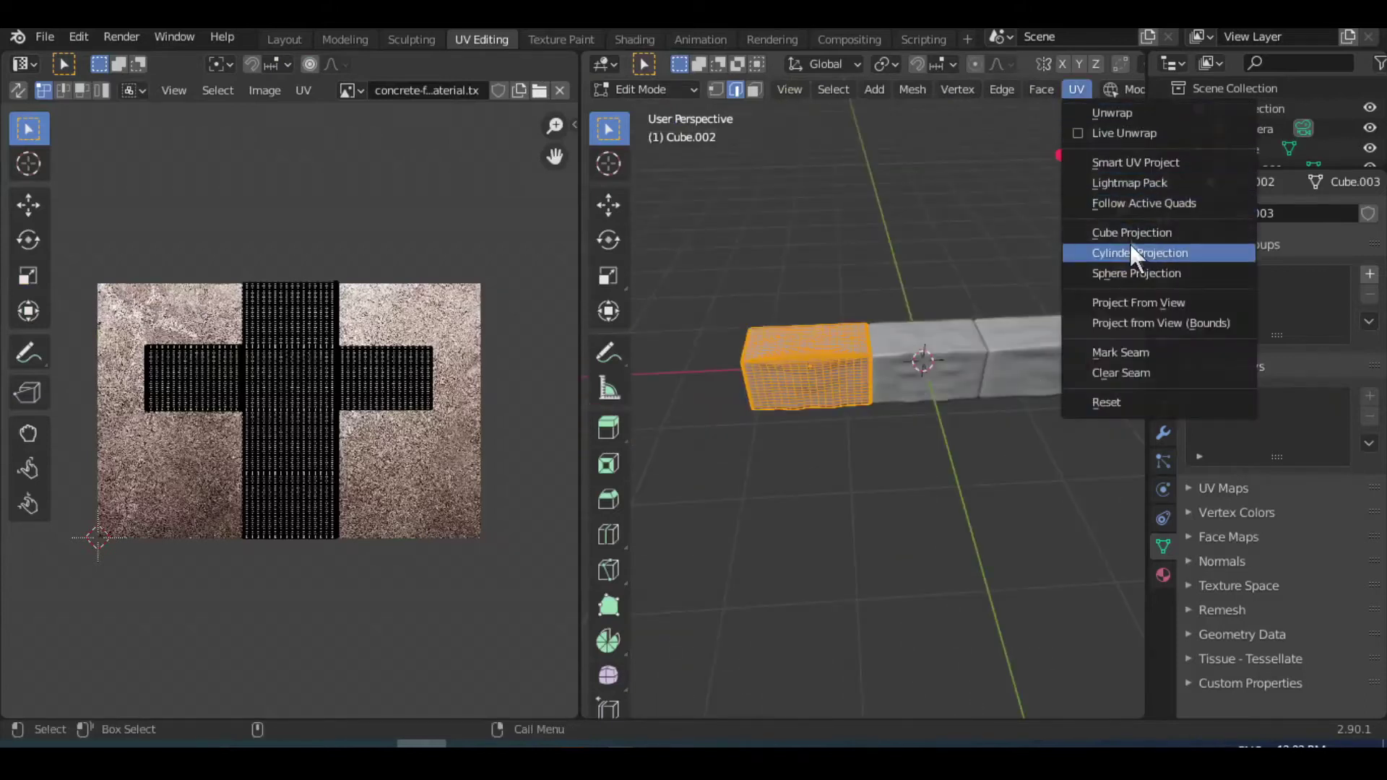
click(1130, 233)
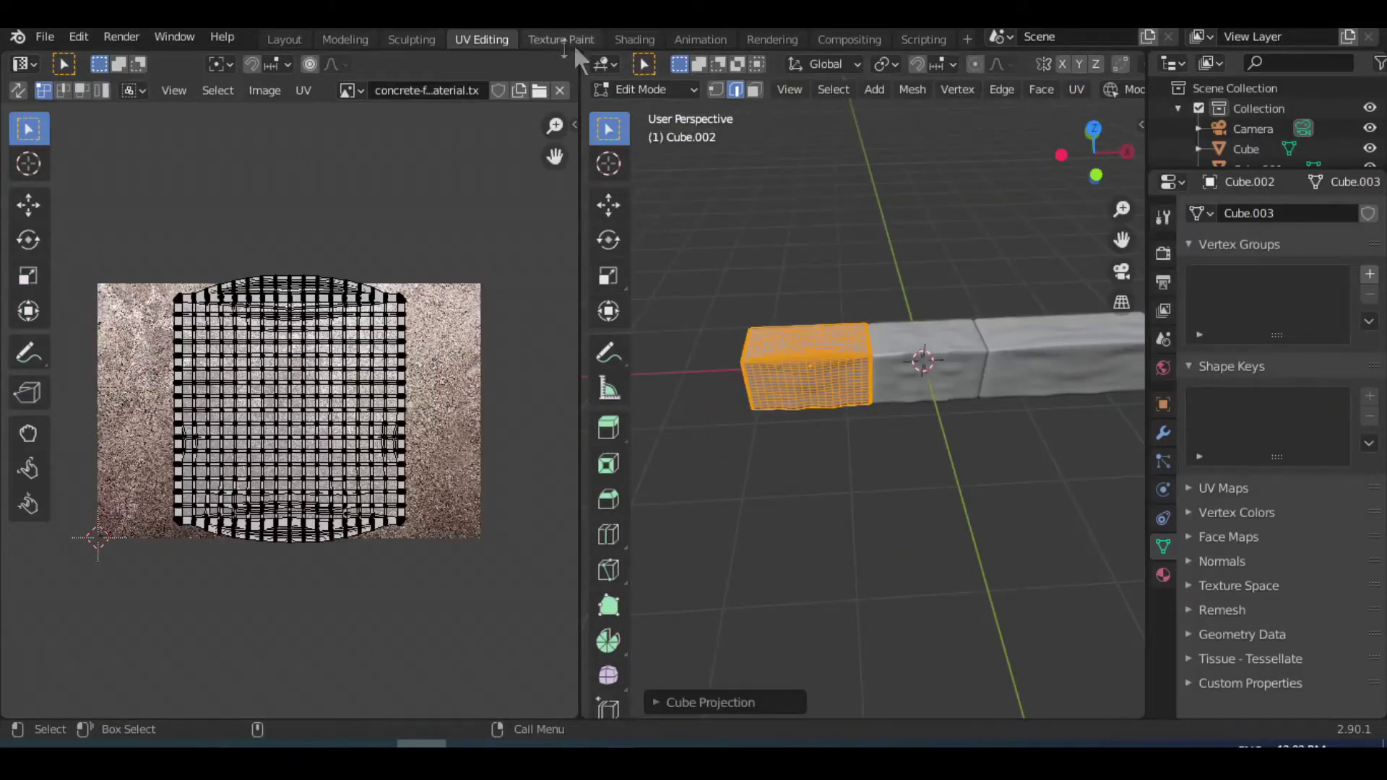
Step: In Shading, add the middle and right bricks to the selection alongside the left one
click(628, 39)
scroll(650, 354, down, 3)
mouse_move(742, 356)
middle_down()
mouse_move(647, 396)
mouse_move(715, 340)
mouse_move(705, 373)
middle_up()
scroll(717, 327, up, 2)
shift+click(640, 316)
shift+click(789, 310)
Step: Join the three selected bricks into a single object
click(476, 88)
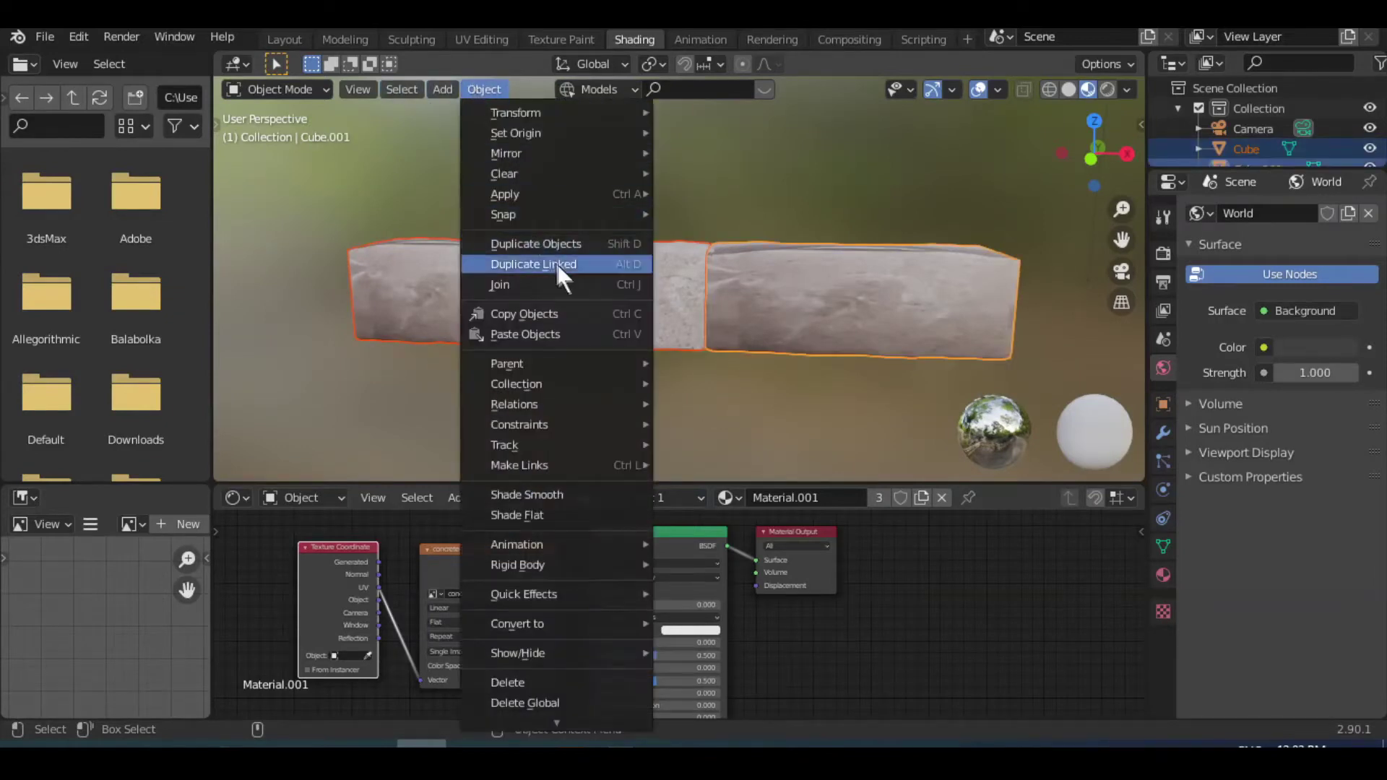
click(567, 277)
drag(1004, 483, 1004, 571)
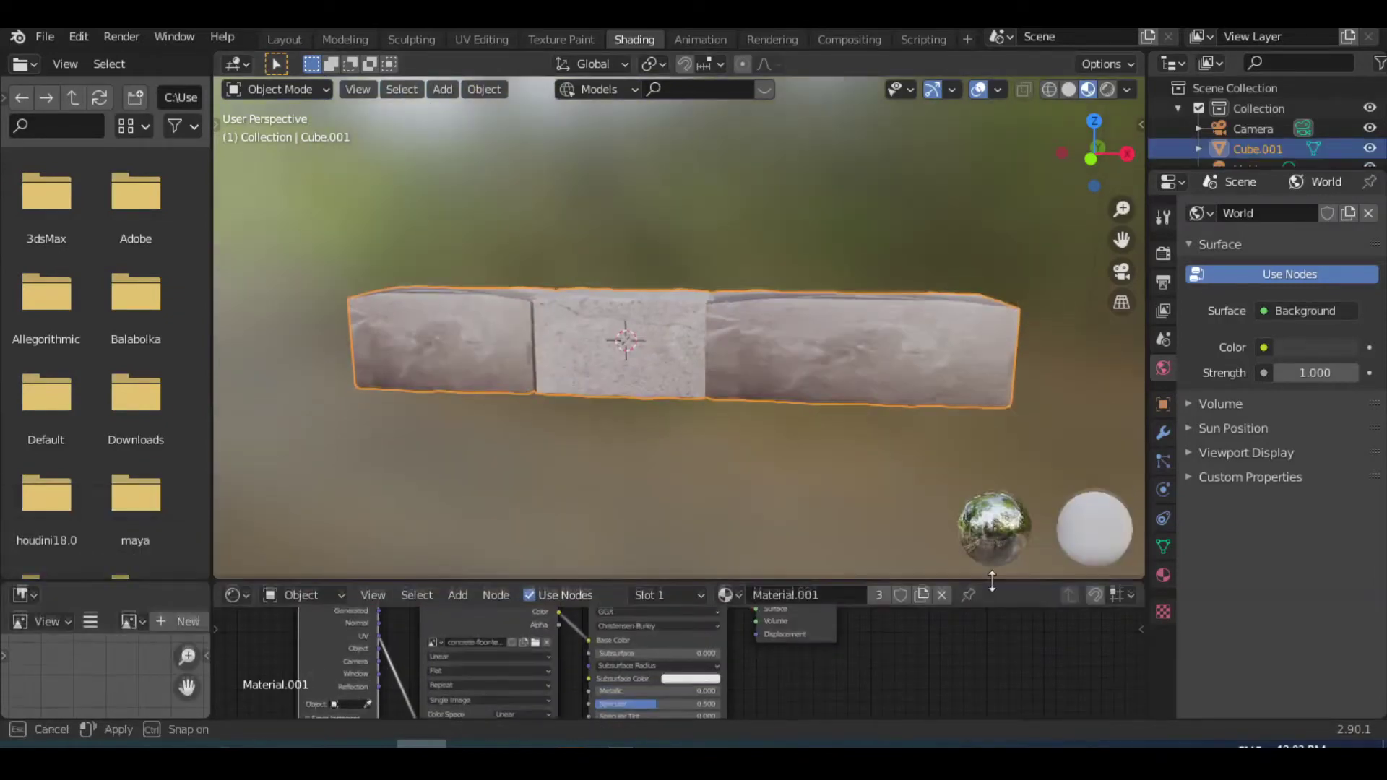
Step: Add an Array modifier to the joined bricks with Count 5
click(285, 39)
scroll(618, 431, down, 1)
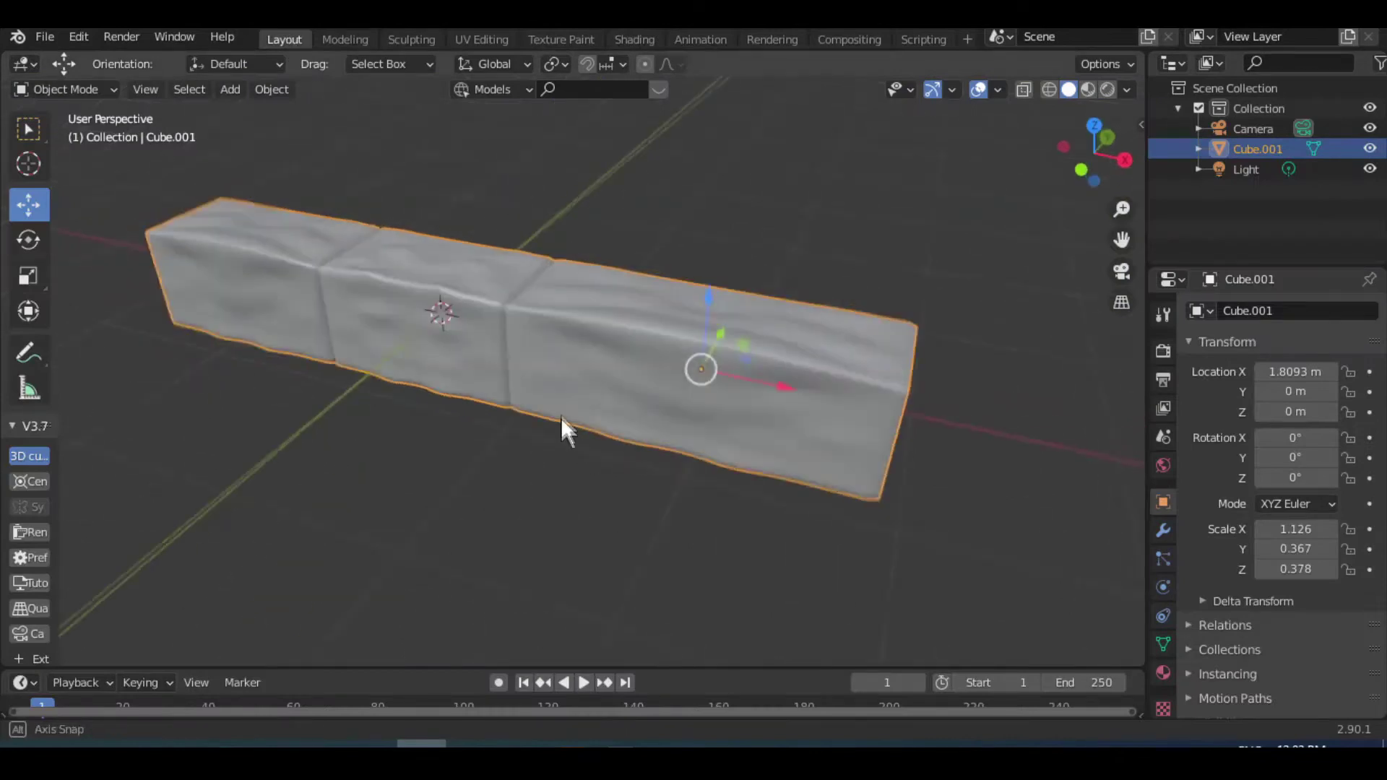
scroll(560, 416, down, 3)
click(1163, 531)
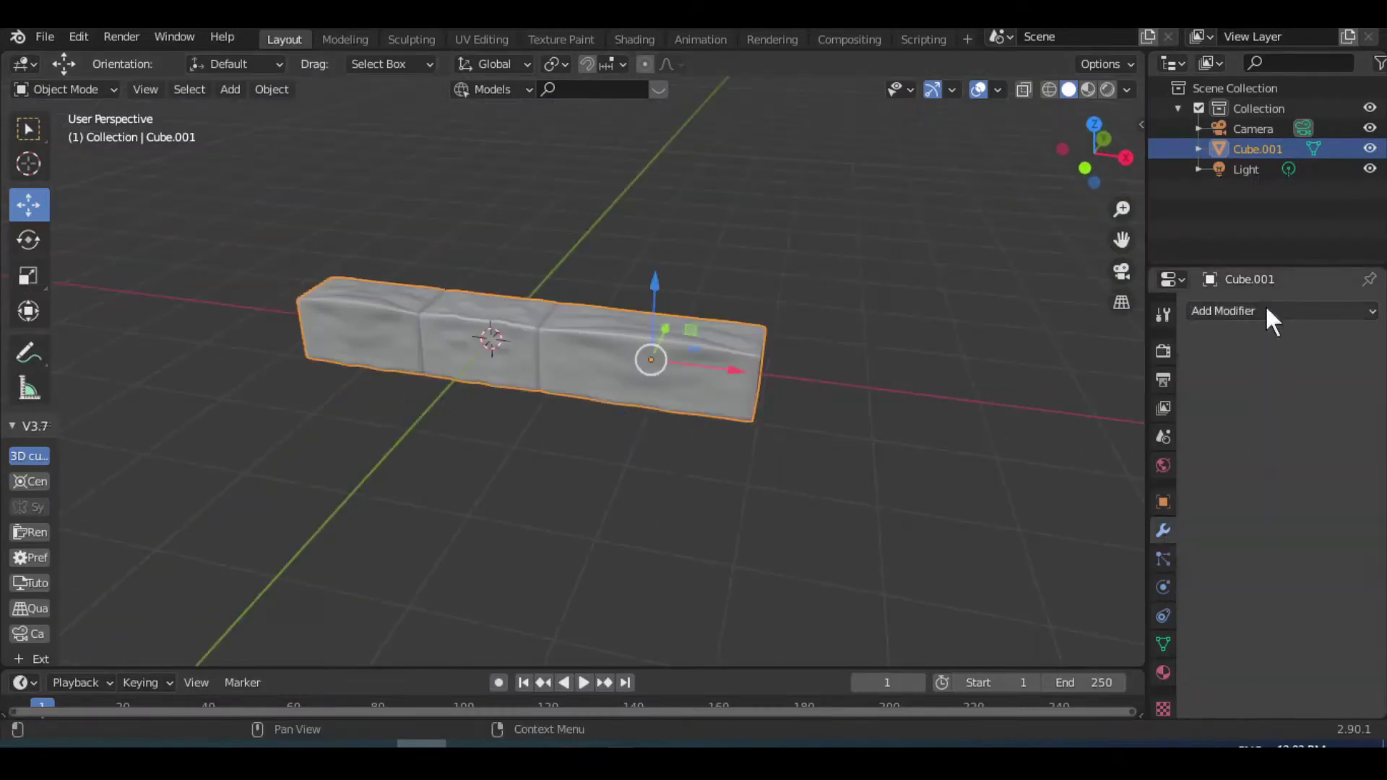
click(1265, 310)
click(1054, 356)
mouse_move(680, 396)
middle_down()
mouse_move(620, 395)
mouse_move(642, 409)
mouse_move(629, 410)
middle_up()
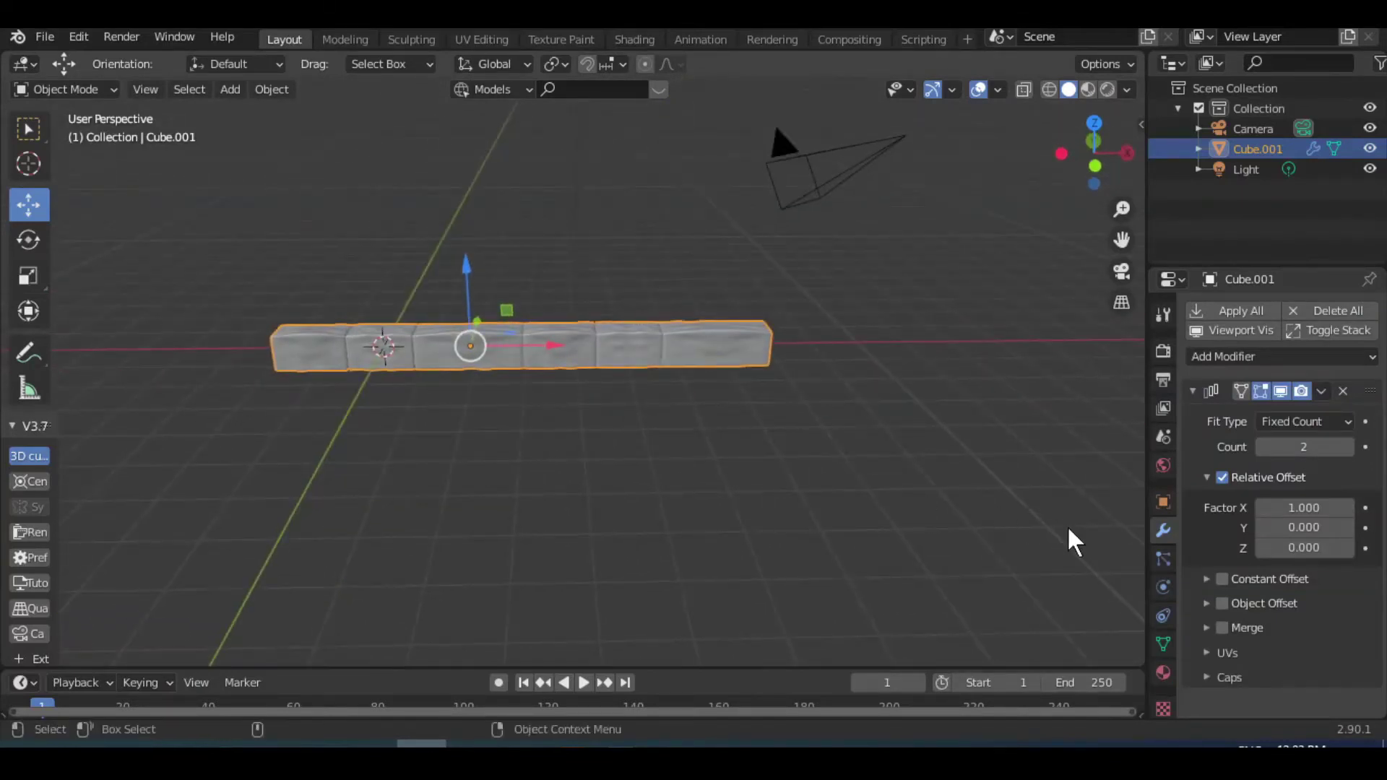
shift+middle_drag(666, 447, 802, 459)
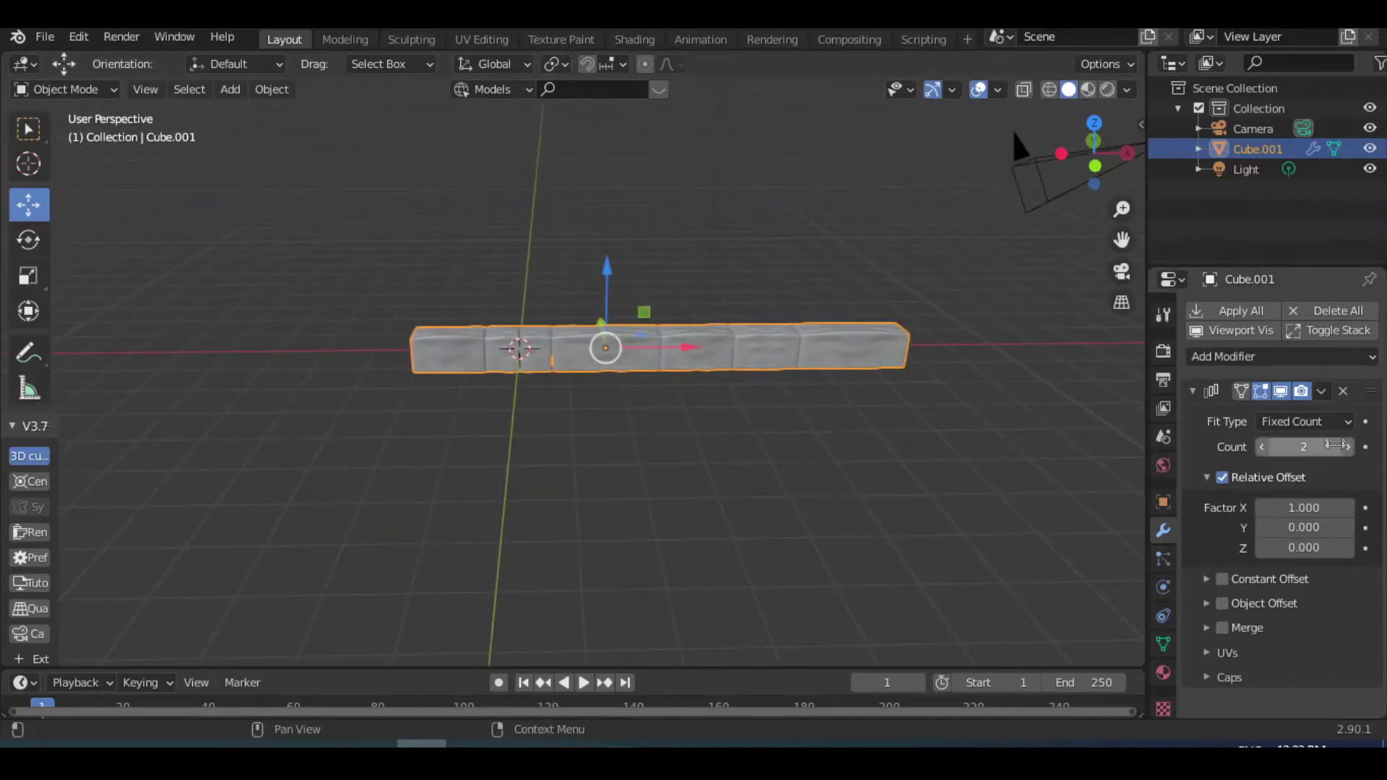
click(1349, 447)
click(1348, 446)
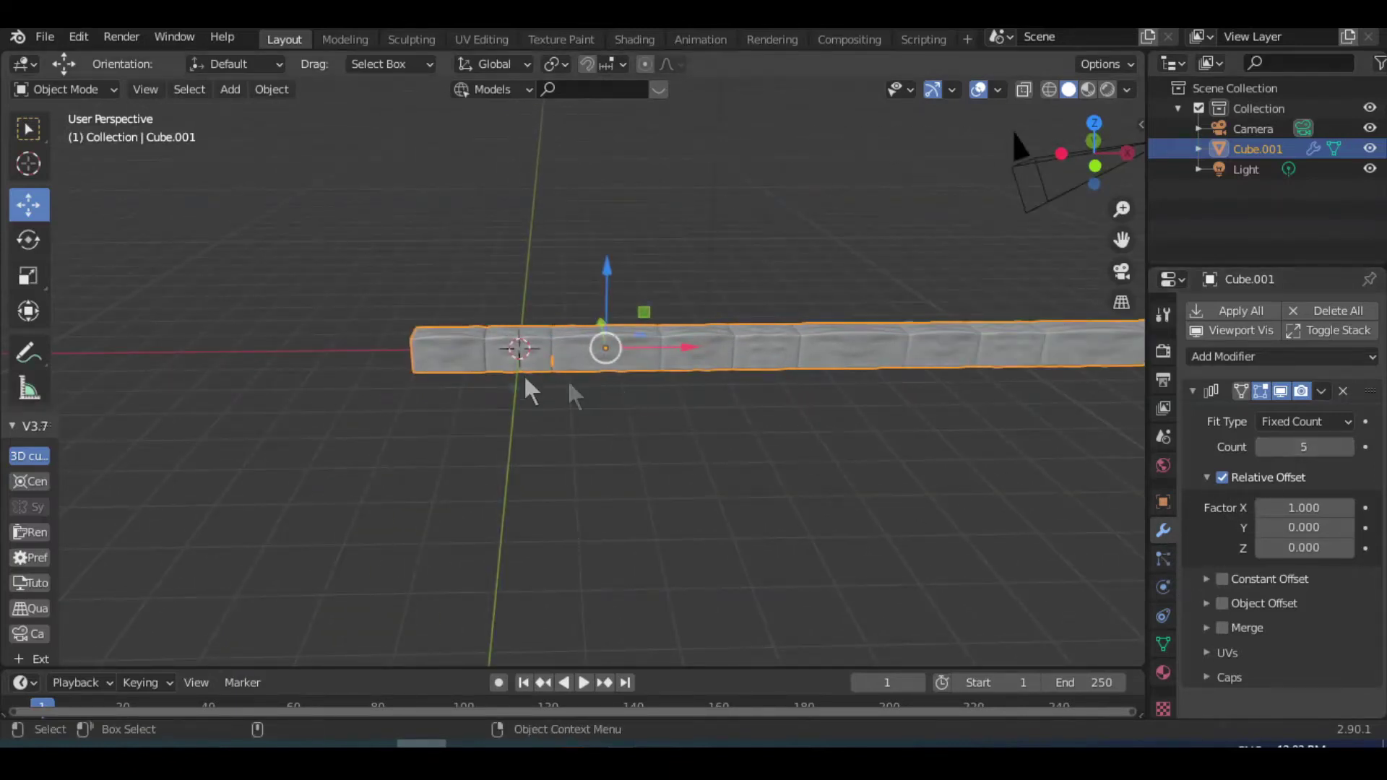
Step: Move the brick row about 2.1 m along X and switch to front view
key(g)
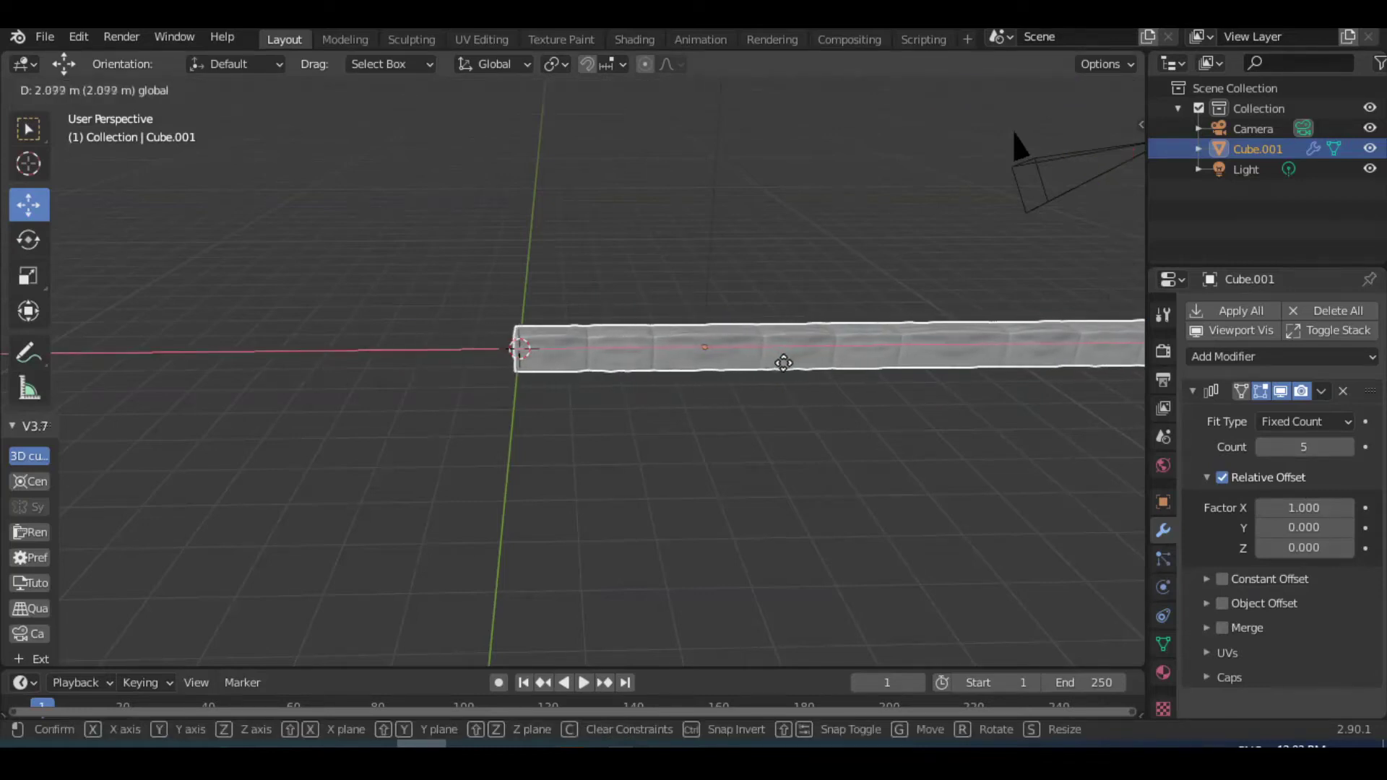
click(784, 363)
key(KP_1)
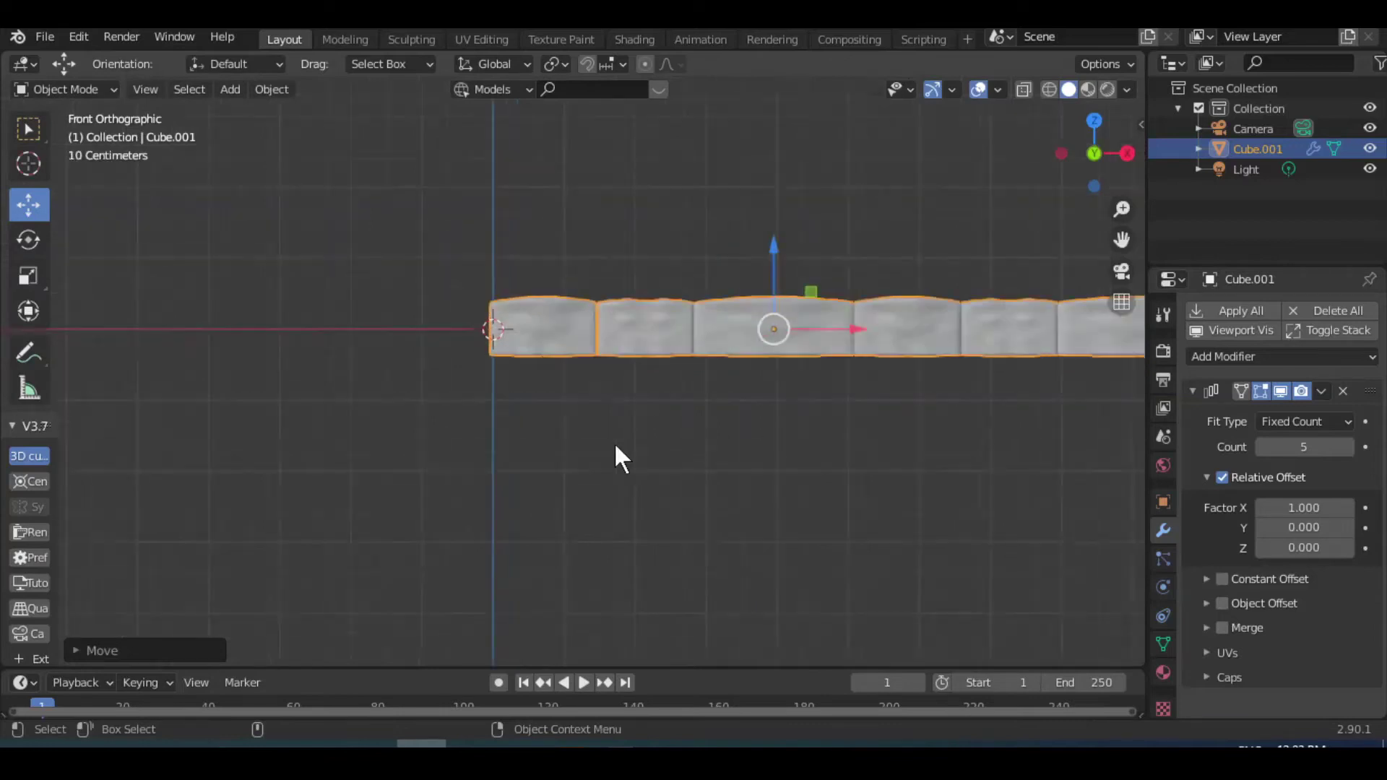
Step: Set the brick row's origin to the 3D cursor at its left end
scroll(614, 442, up, 3)
shift+middle_drag(565, 413, 644, 531)
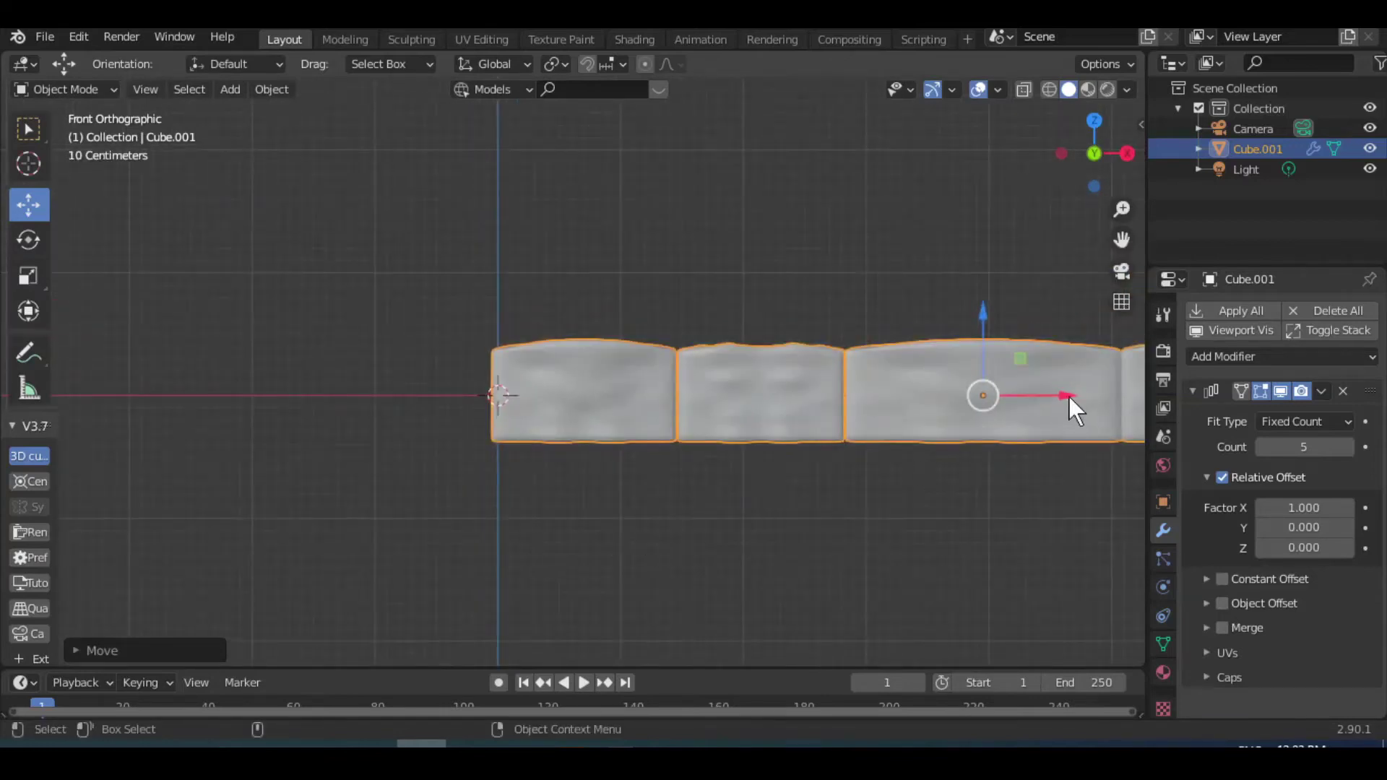
drag(1069, 397, 1074, 396)
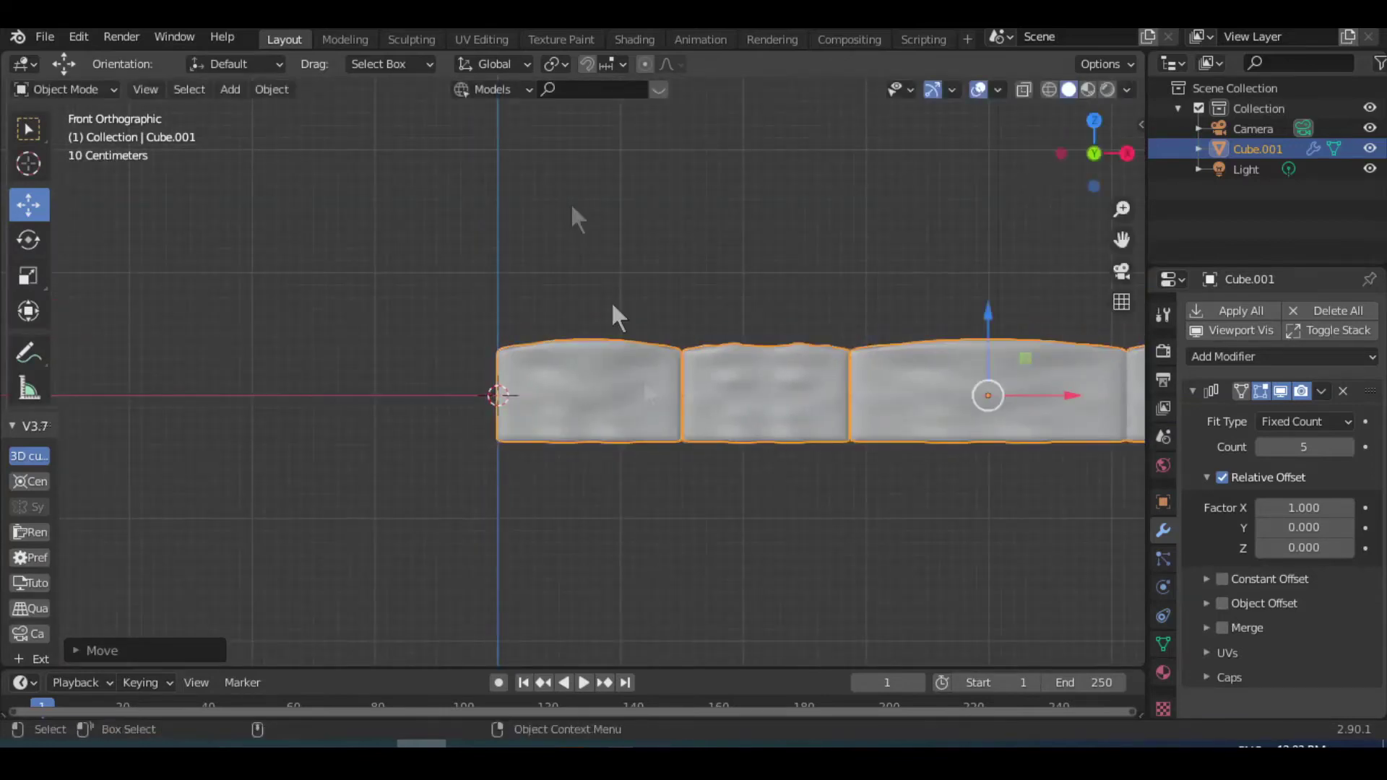
click(284, 87)
mouse_move(302, 133)
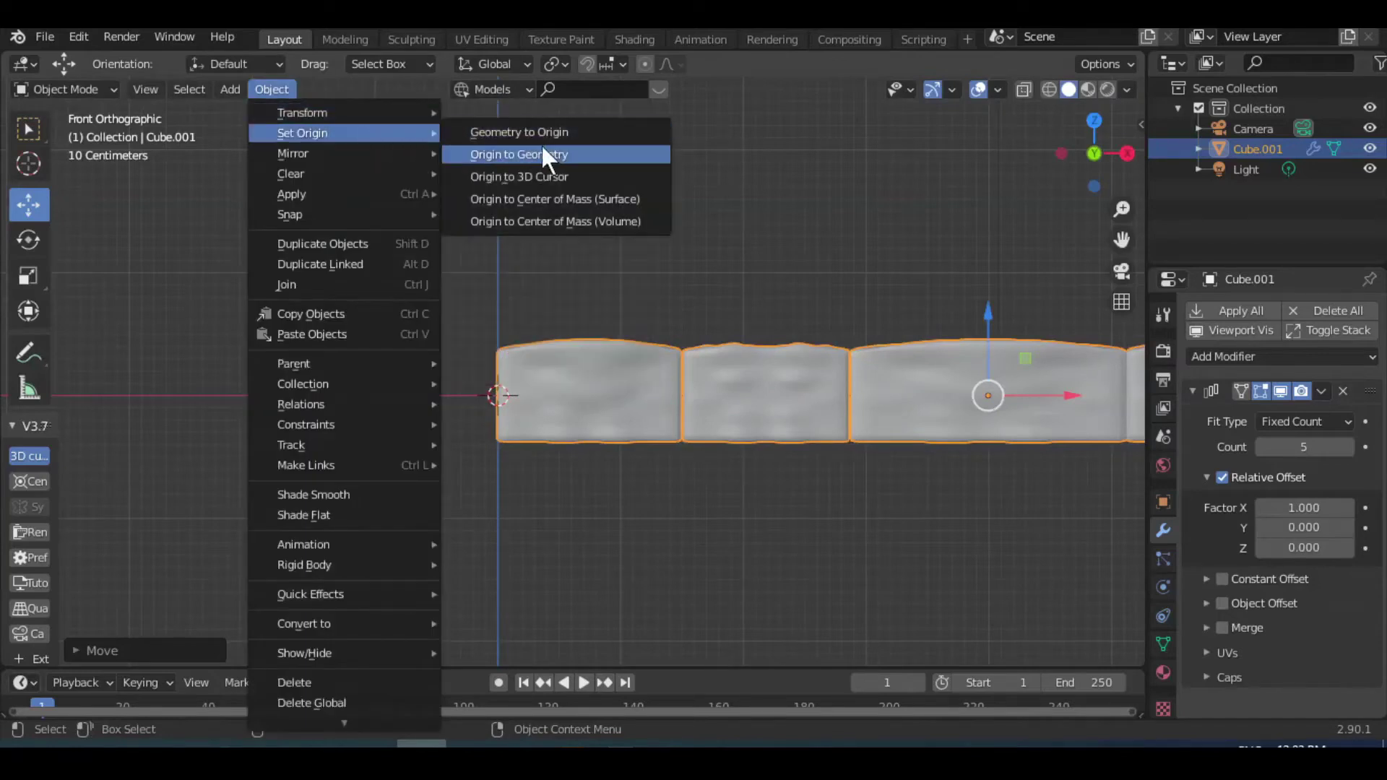
click(545, 176)
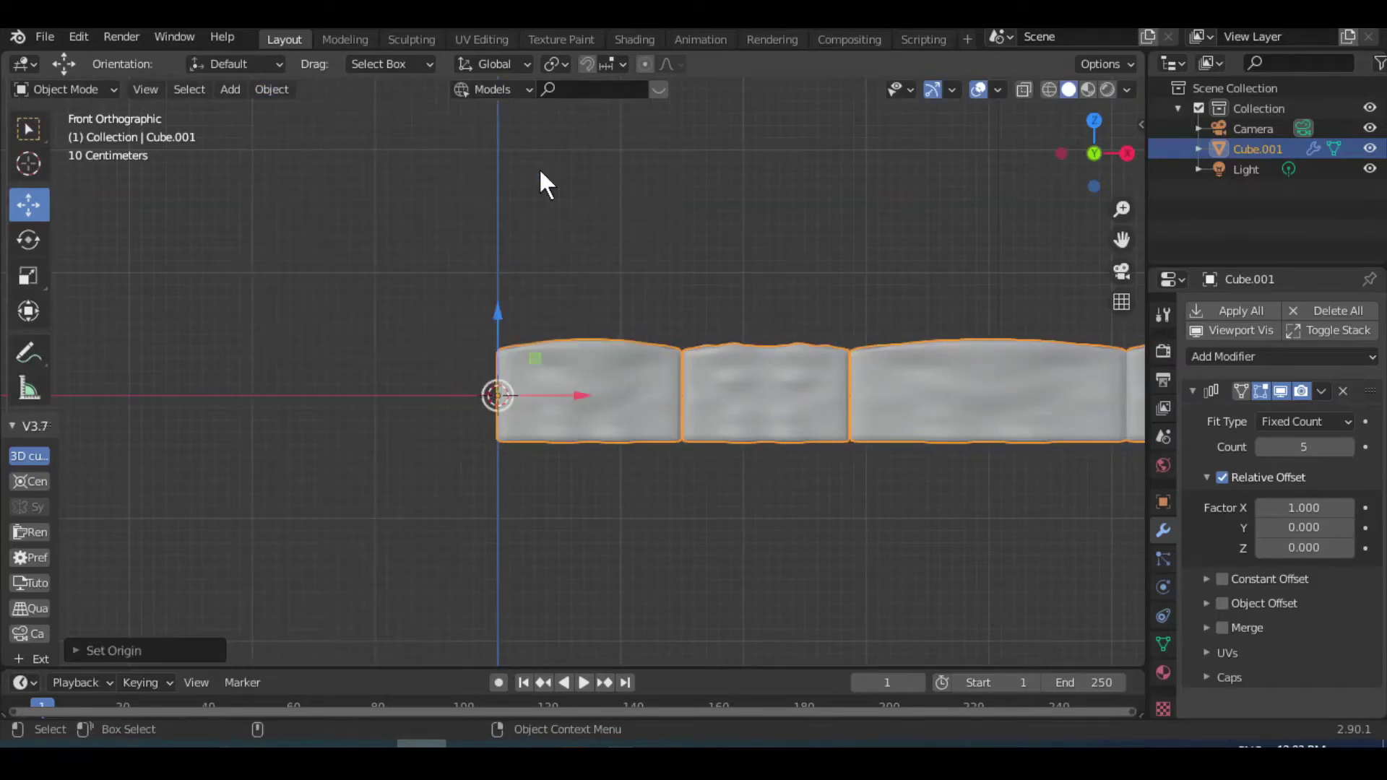
Step: Add a Simple Deform modifier set to Bend on Z with a 360° angle
click(1192, 390)
click(1201, 355)
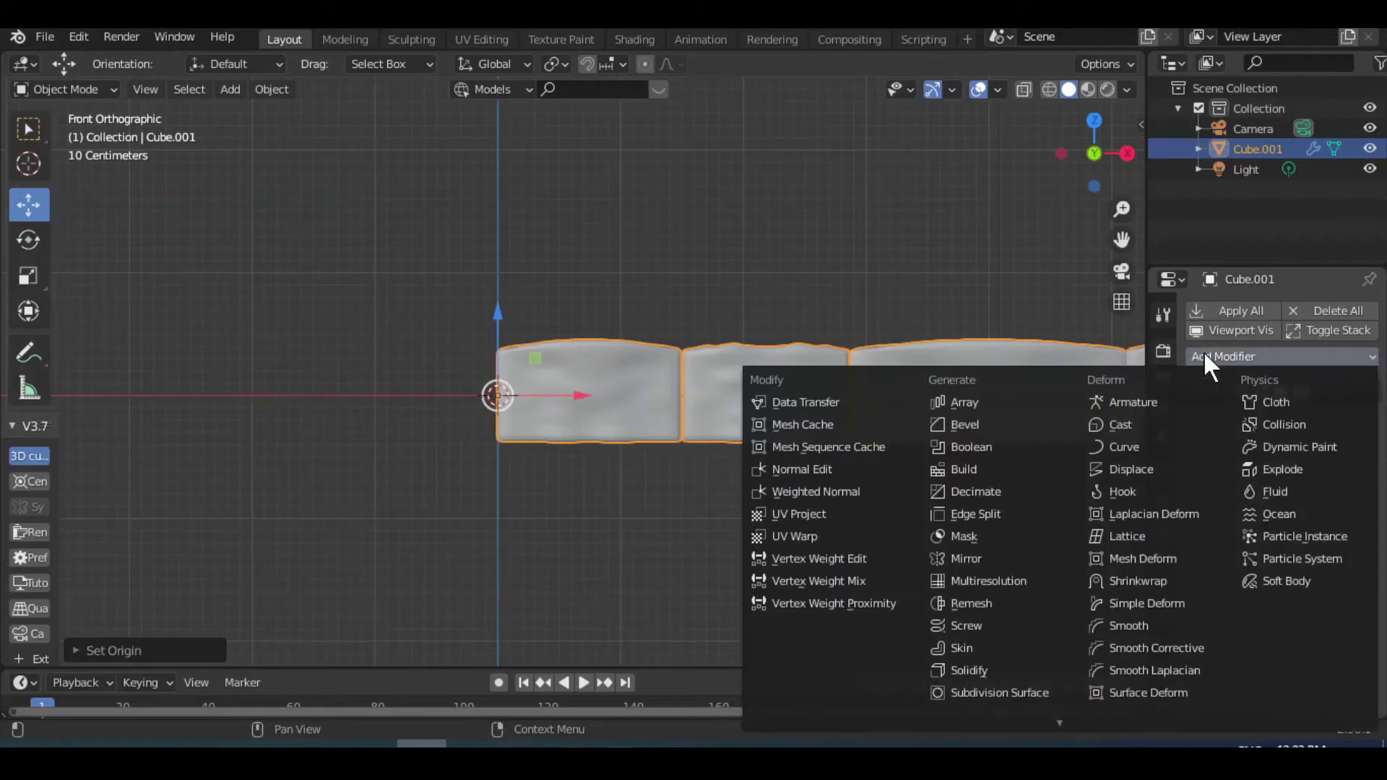
click(1155, 604)
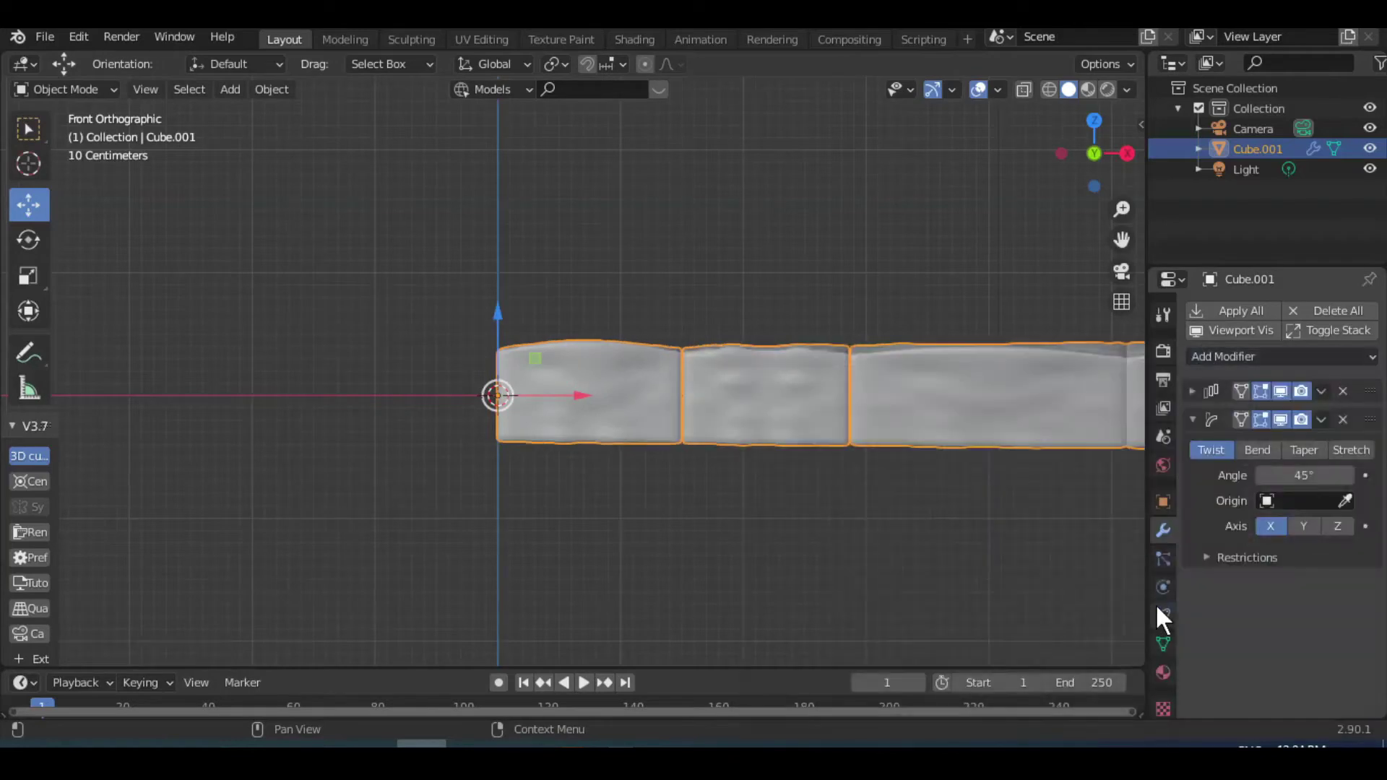
click(1254, 448)
click(1333, 526)
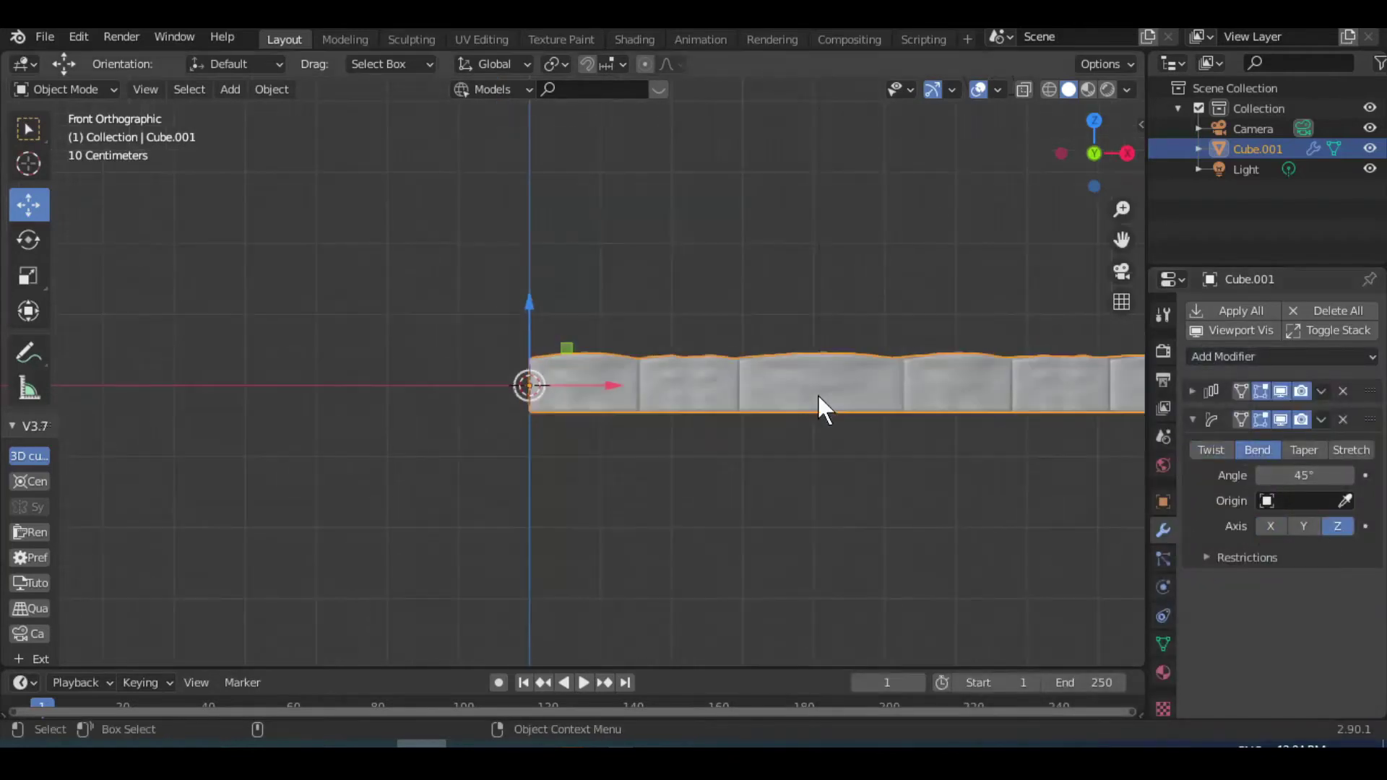
middle_drag(817, 396, 772, 453)
click(1301, 475)
text(360)
key(Return)
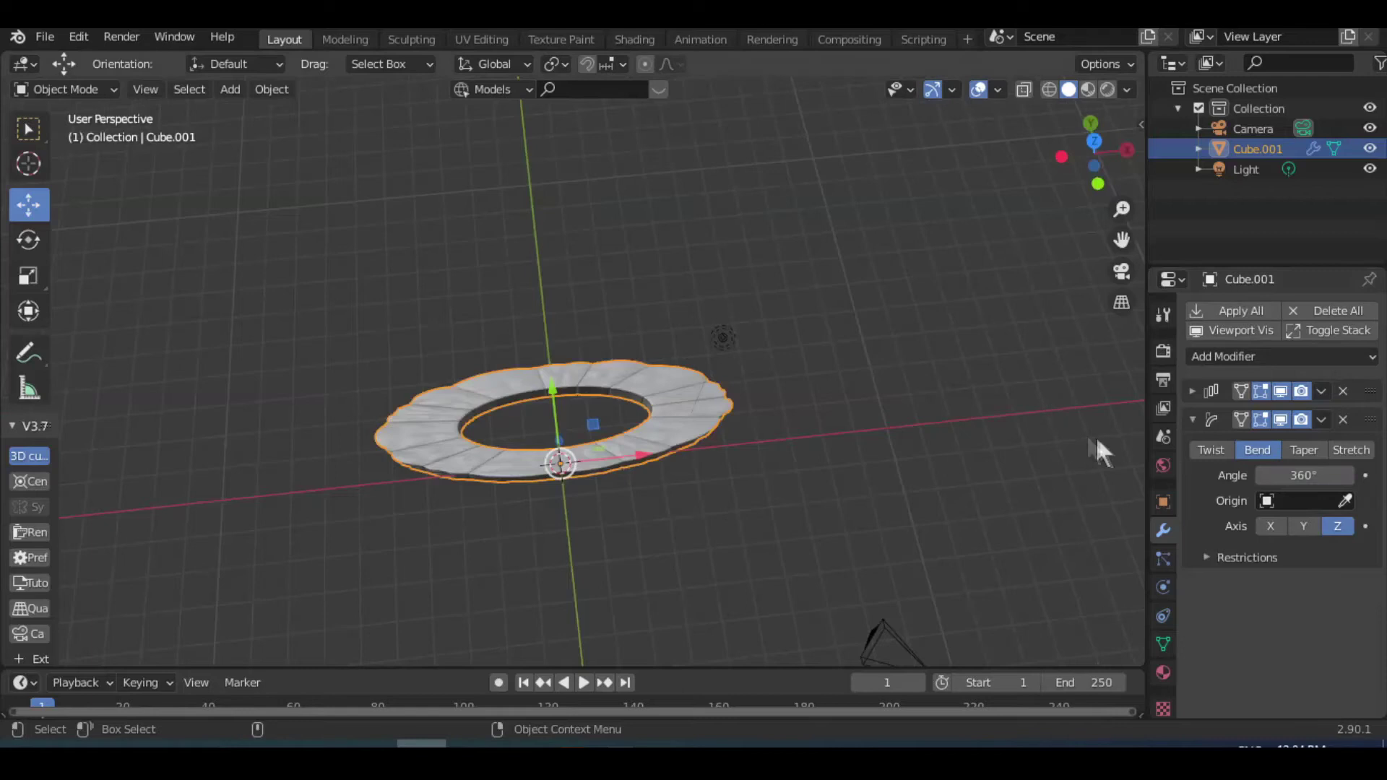
Step: Apply the ring's modifiers and rescale it into a circle, then undo that change
click(923, 377)
key(KP_7)
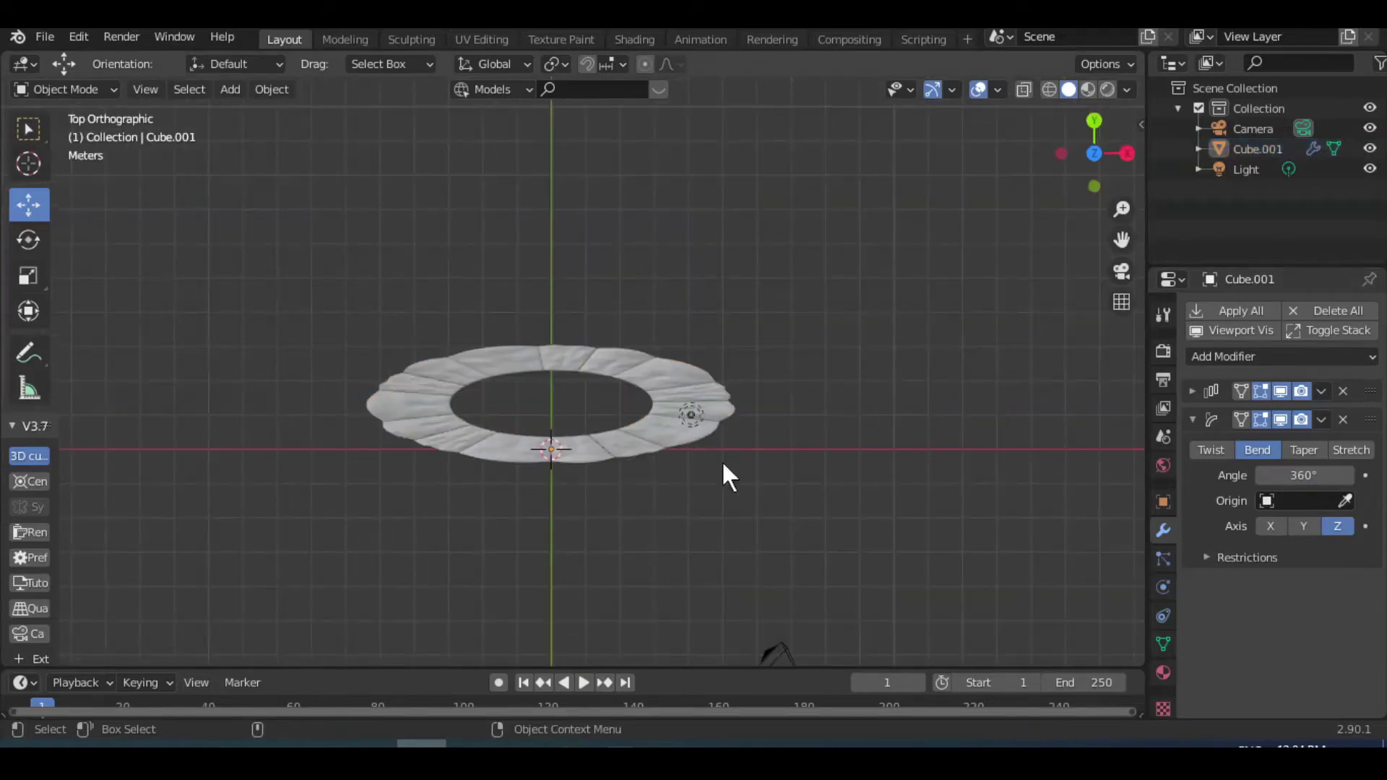
scroll(721, 461, up, 3)
click(650, 397)
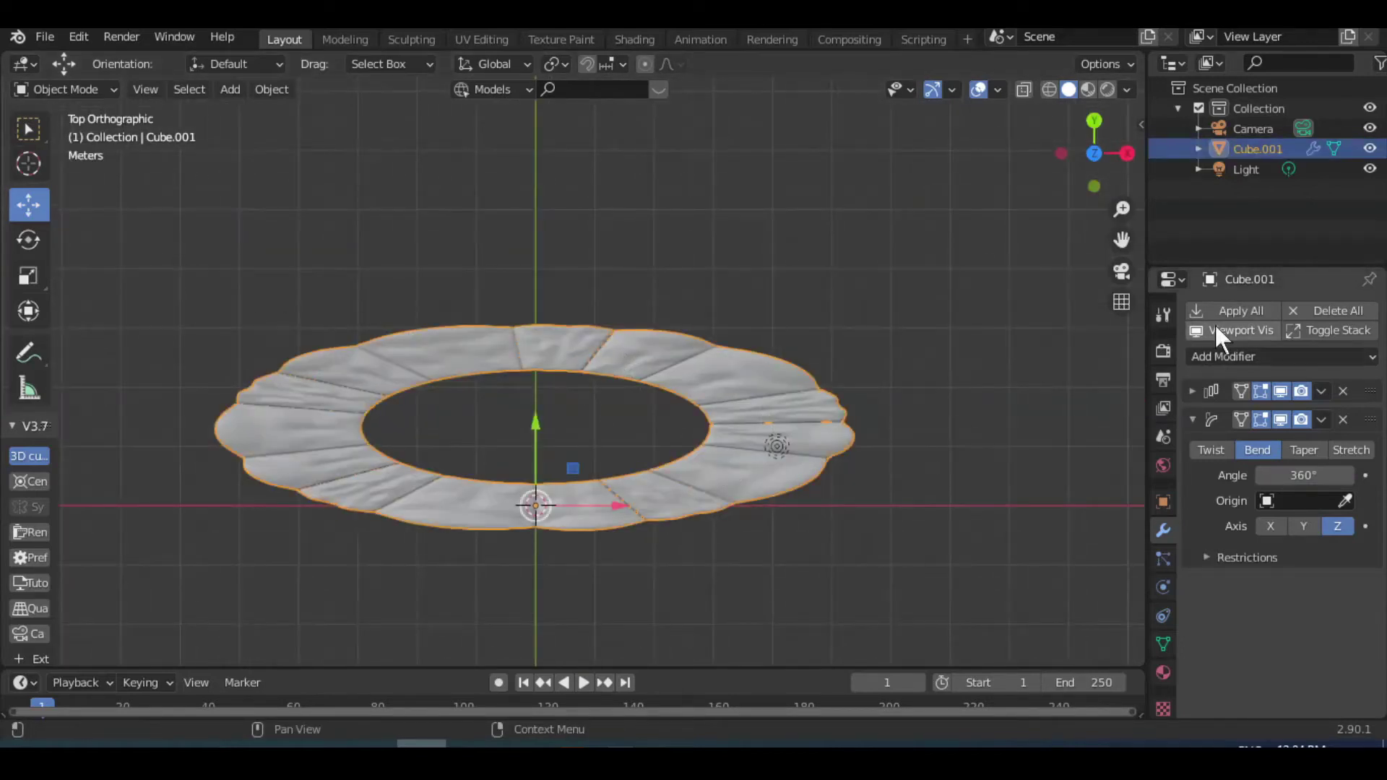
click(1241, 311)
click(30, 273)
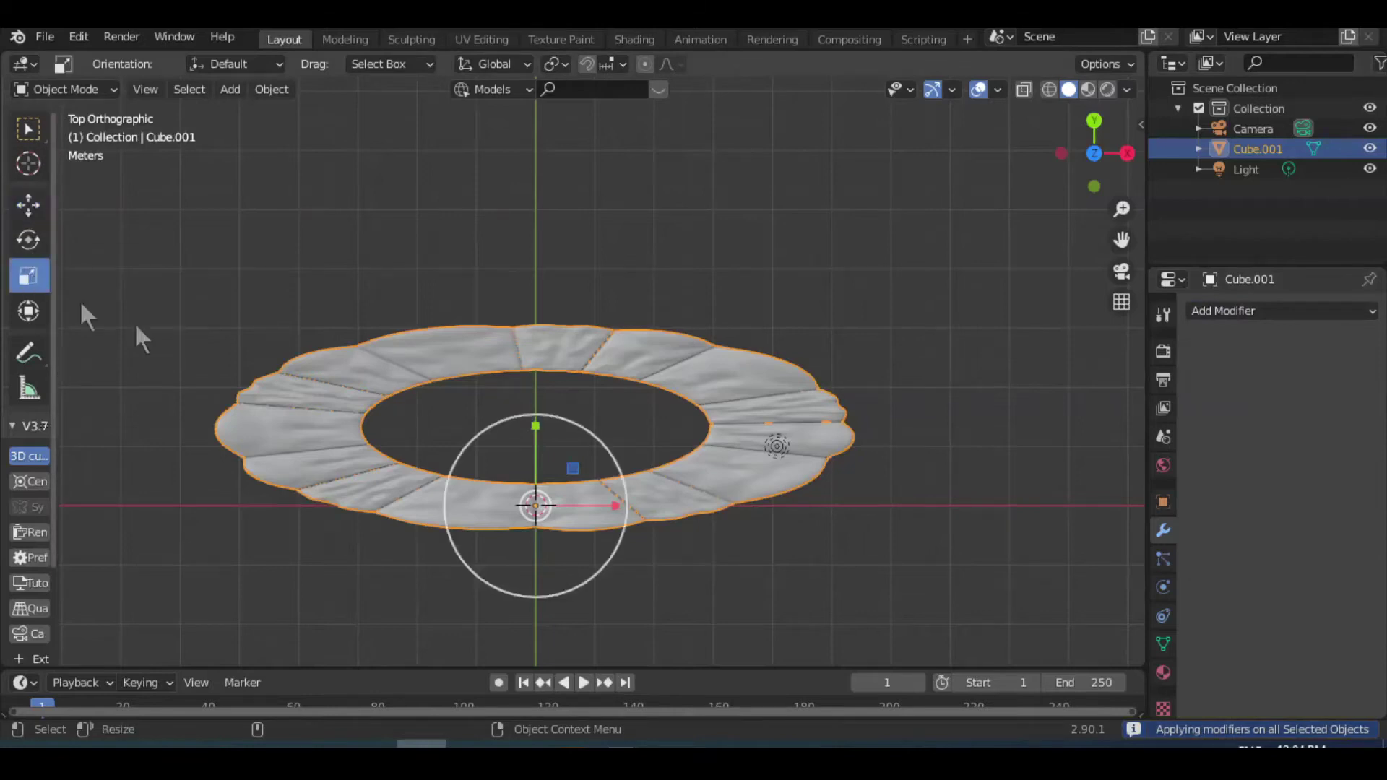
drag(620, 505, 560, 503)
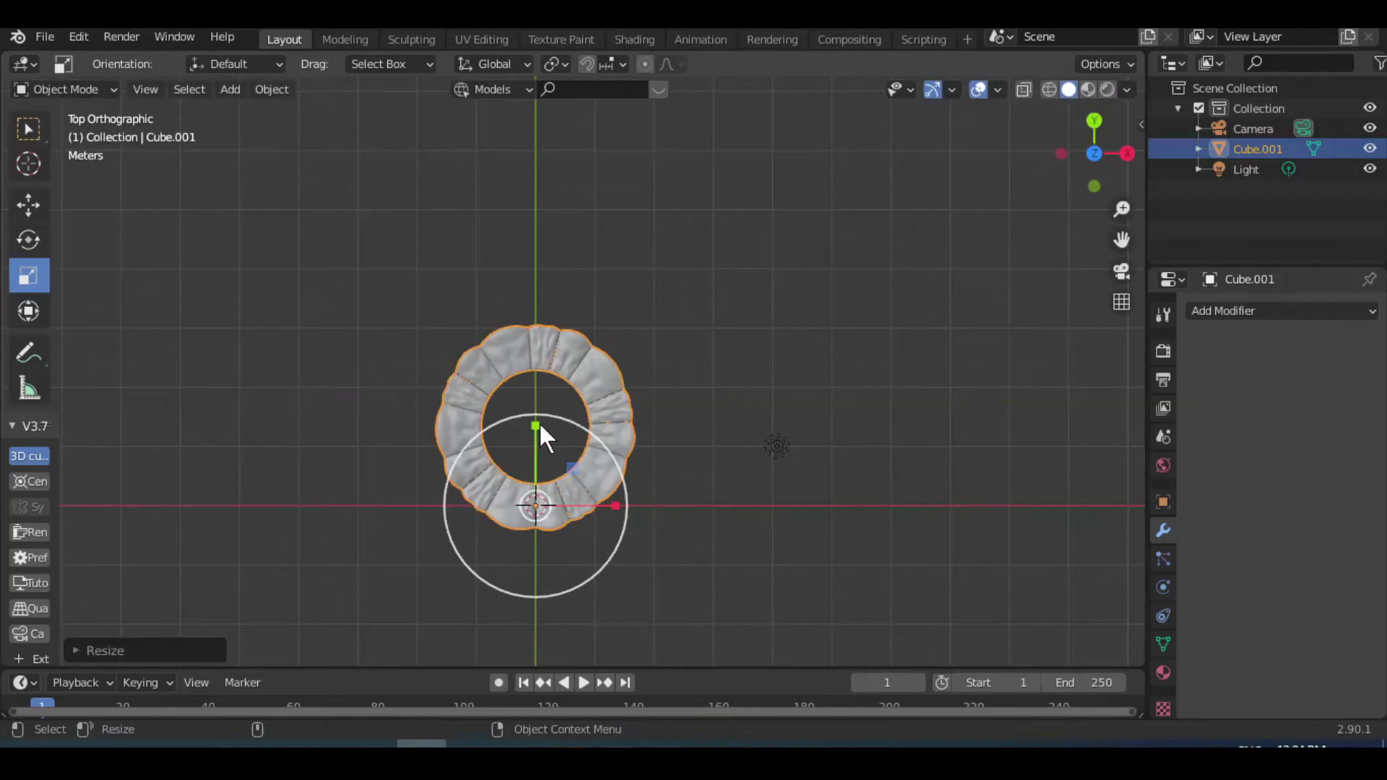
drag(531, 424, 532, 365)
drag(609, 501, 686, 519)
mouse_move(712, 557)
middle_down()
mouse_move(707, 350)
mouse_move(705, 462)
middle_up()
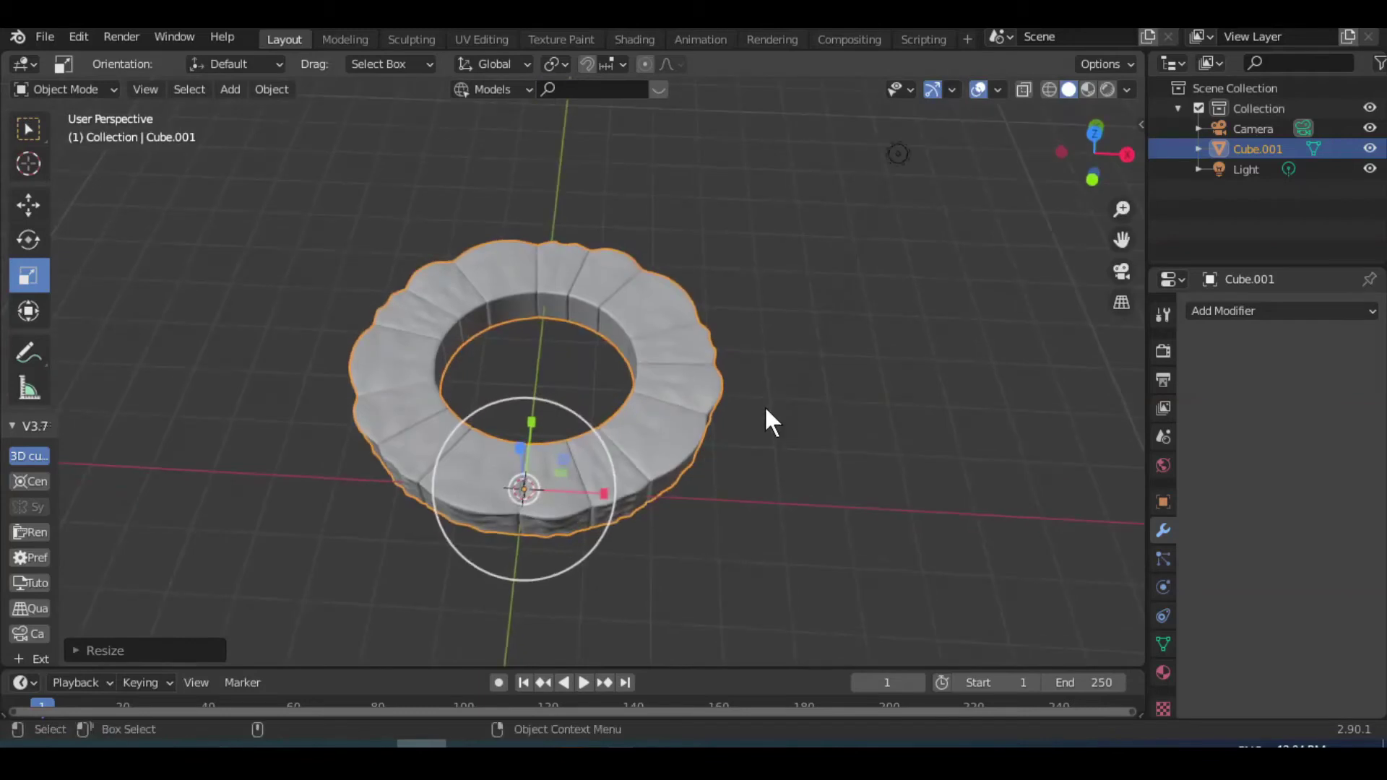
key(ctrl+z)
key(ctrl+z)
key(ctrl+z)
key(ctrl+z)
Step: Raise the ring's Array modifier count to 10
key(ctrl+shift+z)
click(1193, 390)
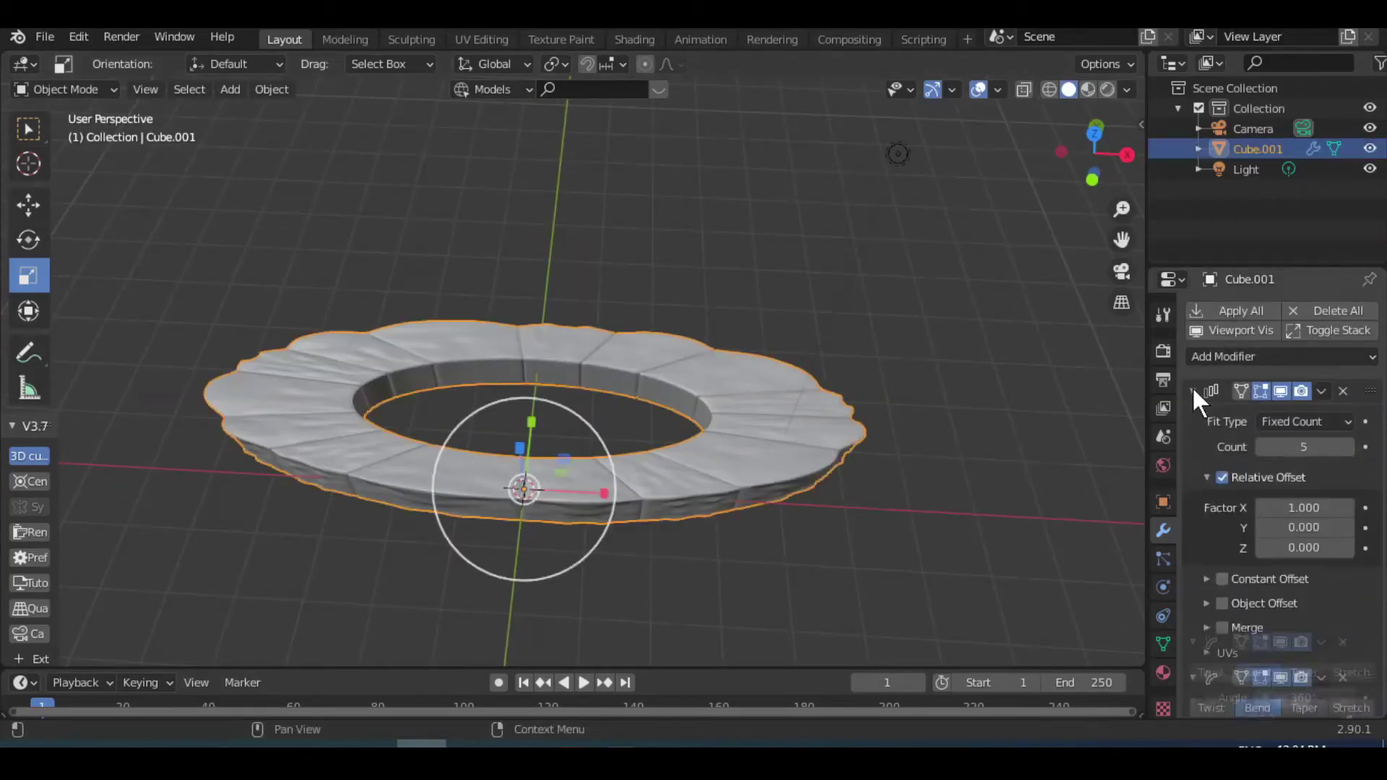
click(1348, 446)
click(1348, 447)
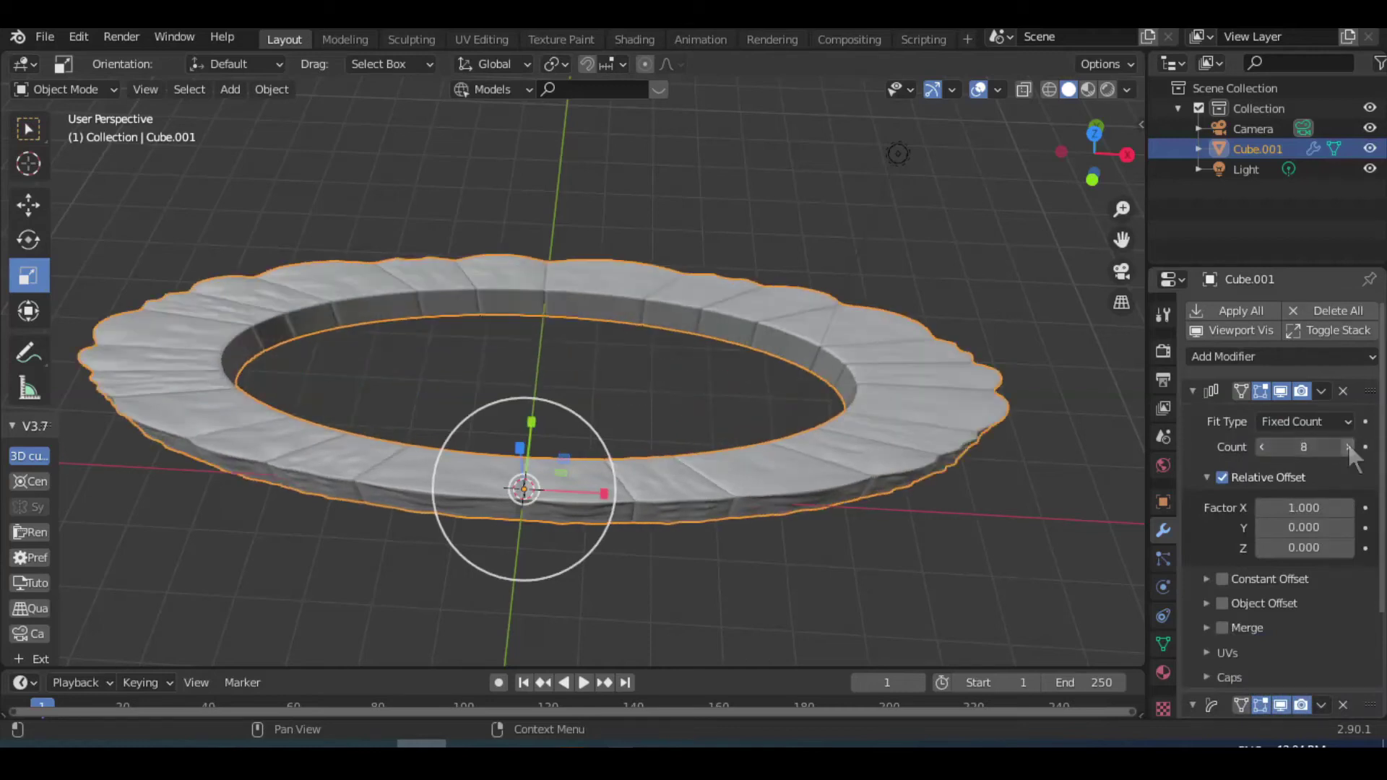
click(1348, 446)
Step: Scale the ring down to about 0.39 of its size
scroll(754, 367, down, 3)
mouse_move(754, 367)
middle_down()
mouse_move(713, 417)
mouse_move(713, 467)
middle_up()
scroll(712, 467, up, 2)
drag(622, 449, 566, 445)
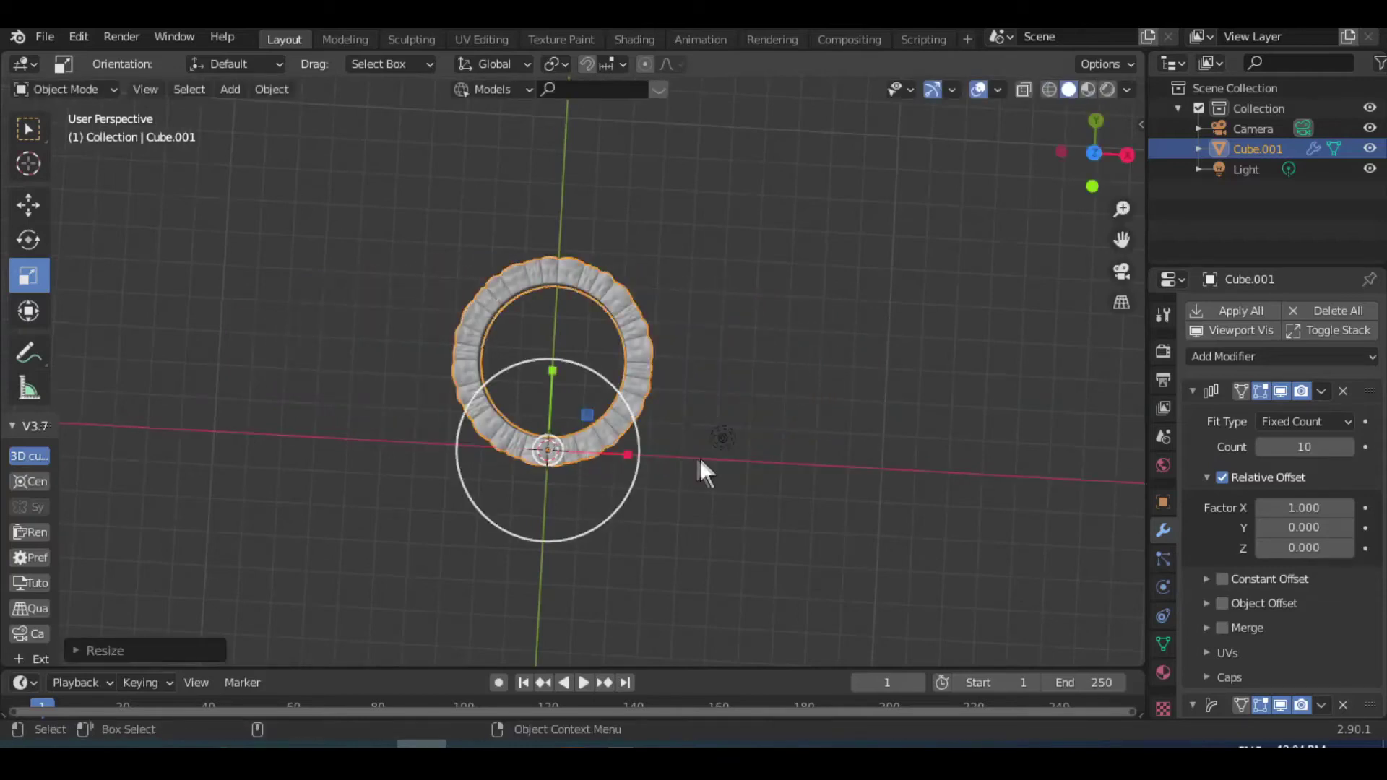
Step: Apply all of the ring's modifiers and set its origin to geometry
scroll(701, 457, up, 3)
middle_drag(701, 457, 779, 325)
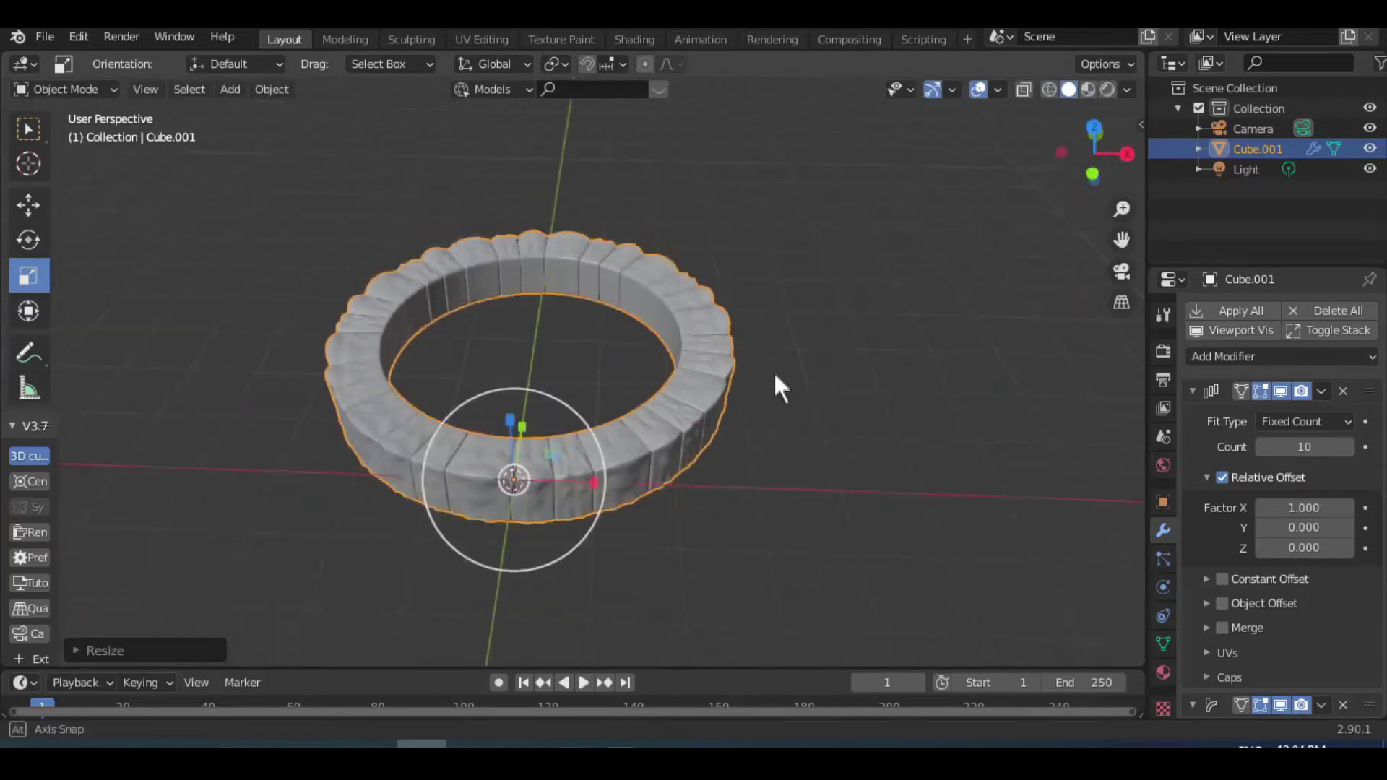
click(1235, 312)
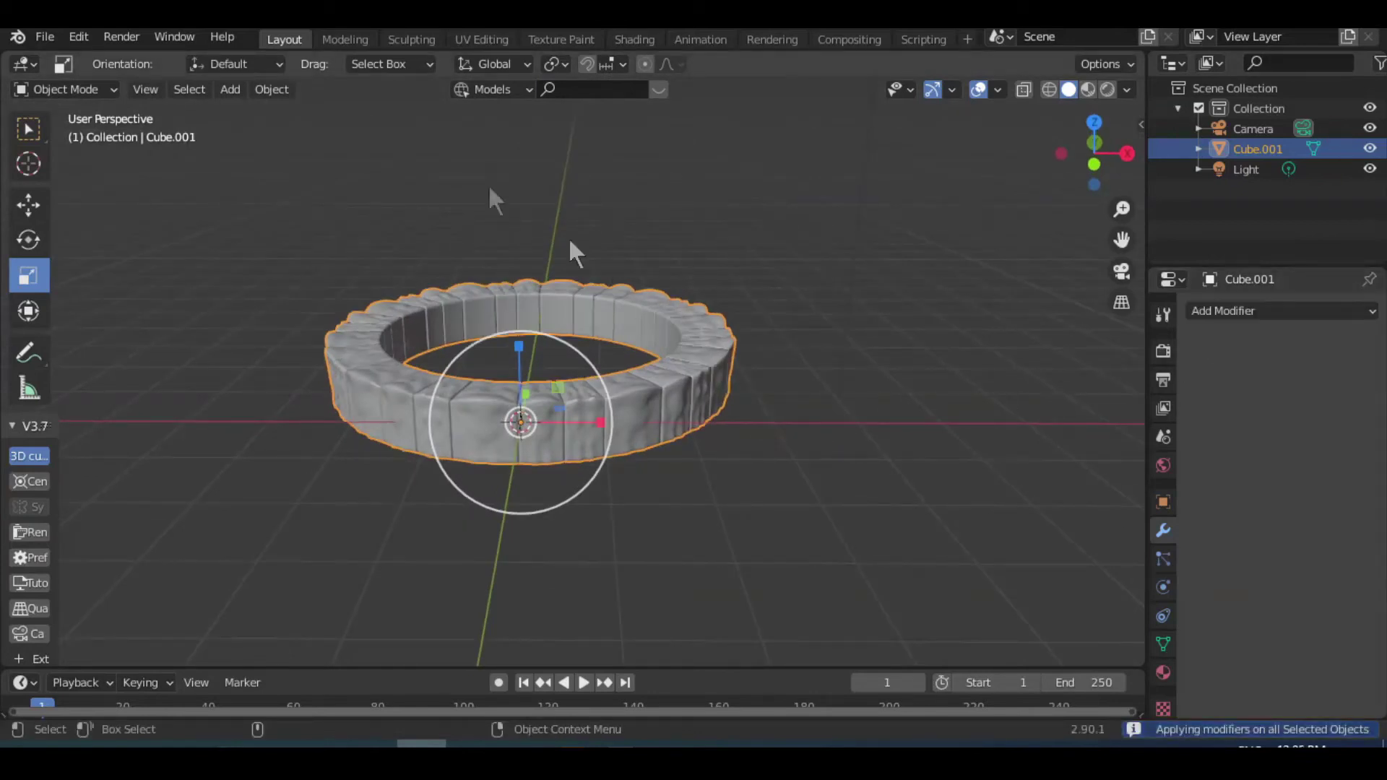
click(273, 89)
click(522, 154)
mouse_move(743, 376)
middle_down()
mouse_move(794, 514)
mouse_move(739, 423)
mouse_move(808, 293)
mouse_move(895, 349)
mouse_move(841, 354)
middle_up()
Step: Duplicate the stone ring twice, stacking each copy straight up along Z
key(KP_1)
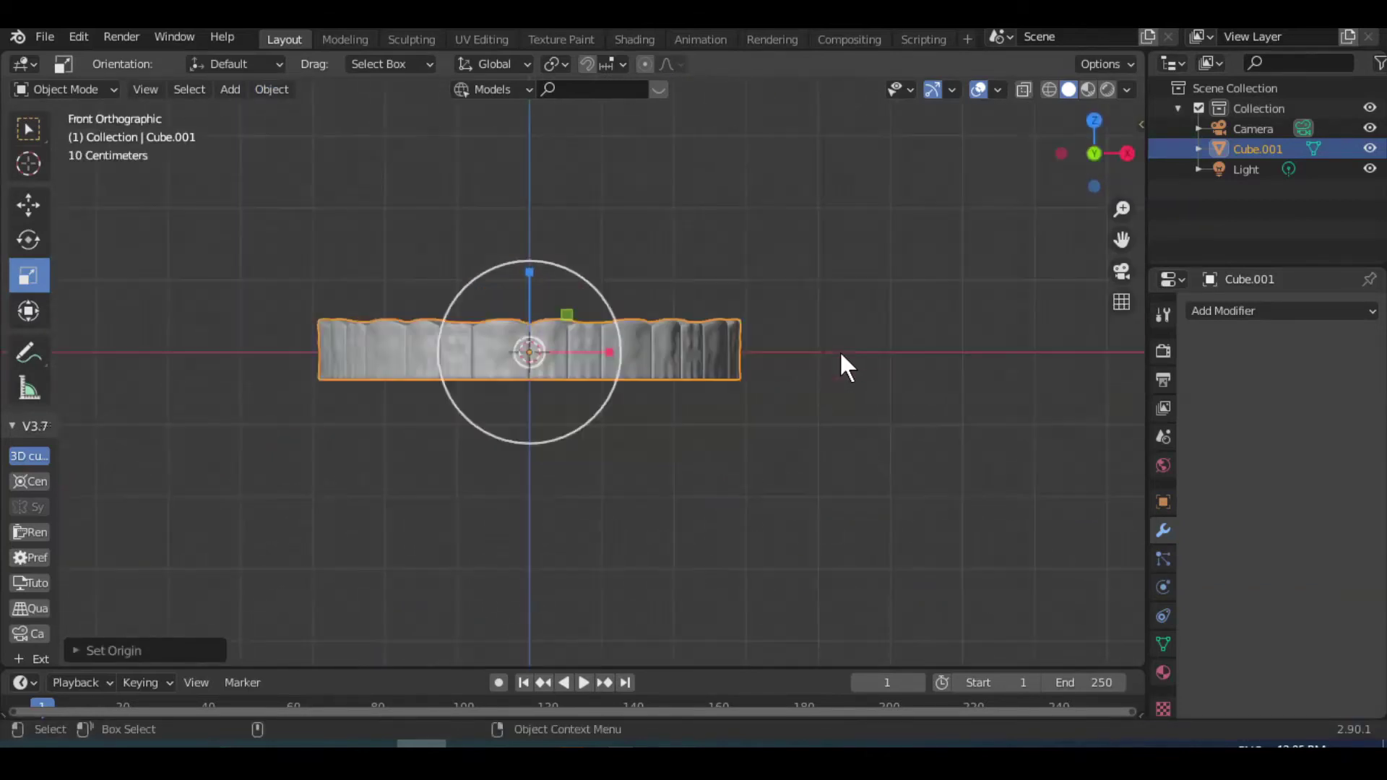
key(KP_Decimal)
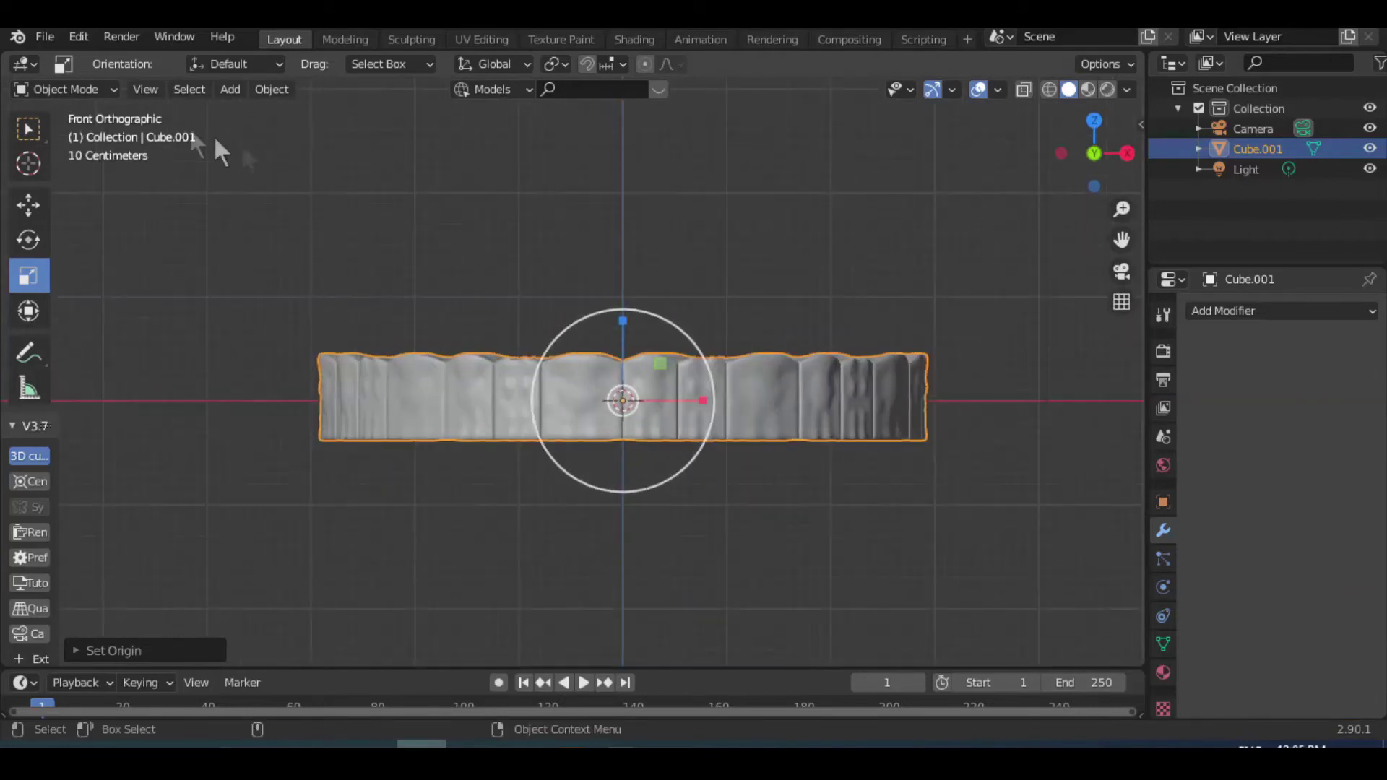
click(28, 204)
key(shift+d)
key(z)
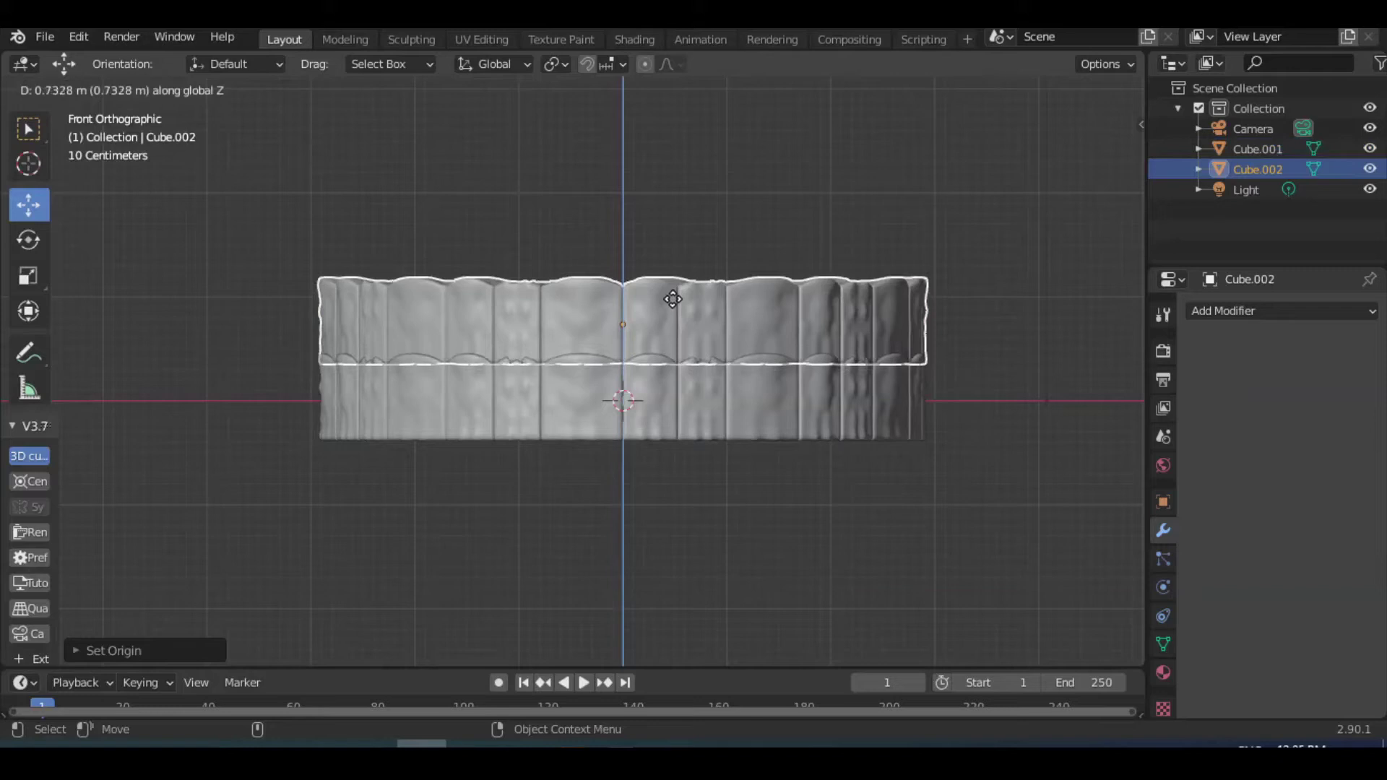
click(674, 299)
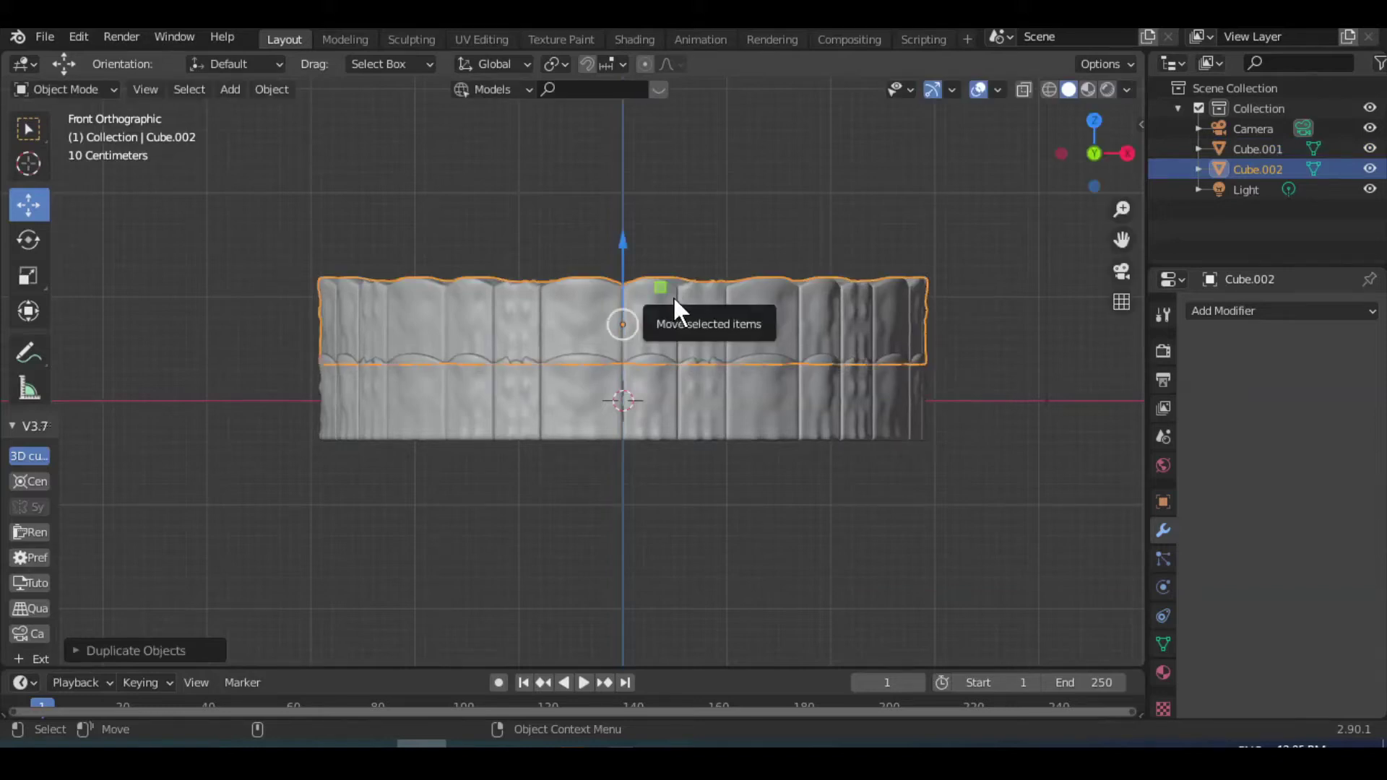
key(shift+d)
key(z)
click(675, 211)
Step: Scale the middle ring Cube.002 slightly larger
middle_drag(693, 301, 705, 409)
click(732, 460)
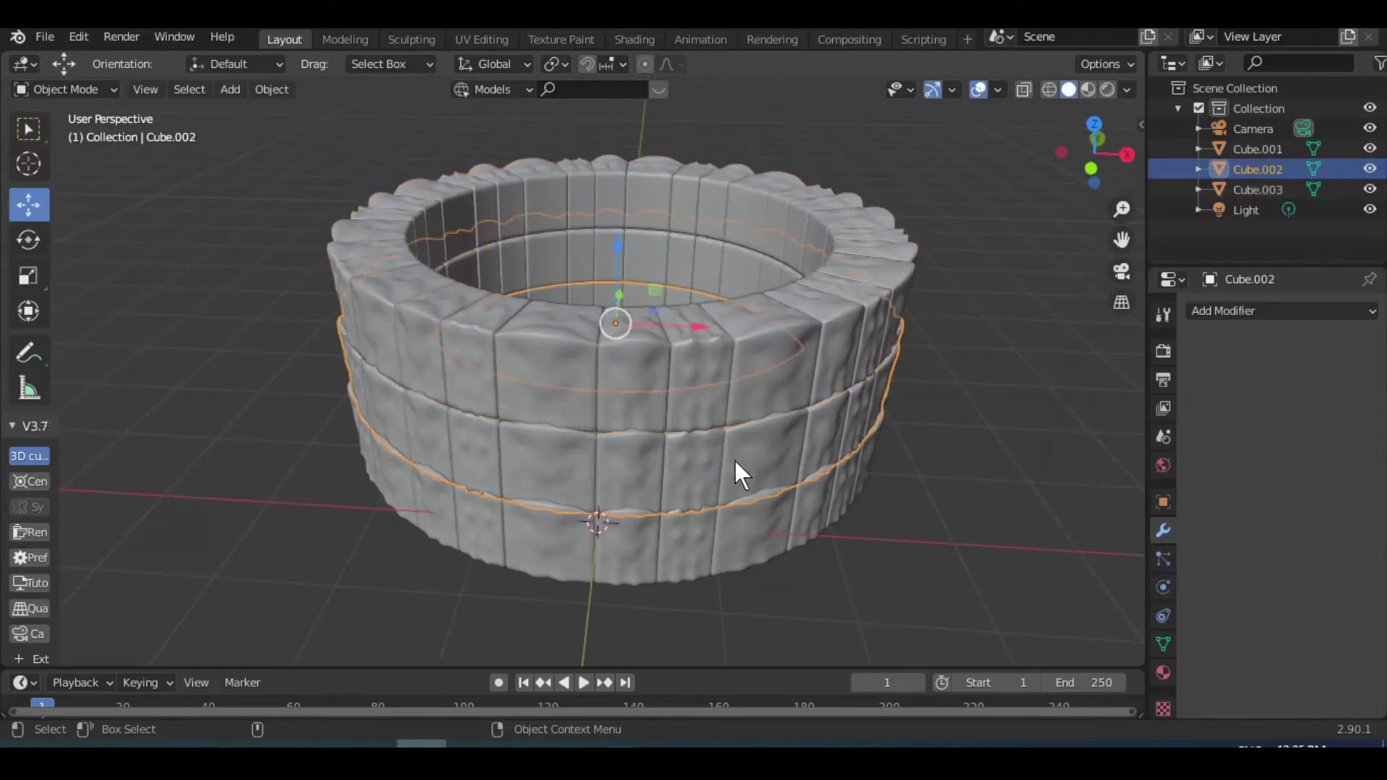
click(29, 276)
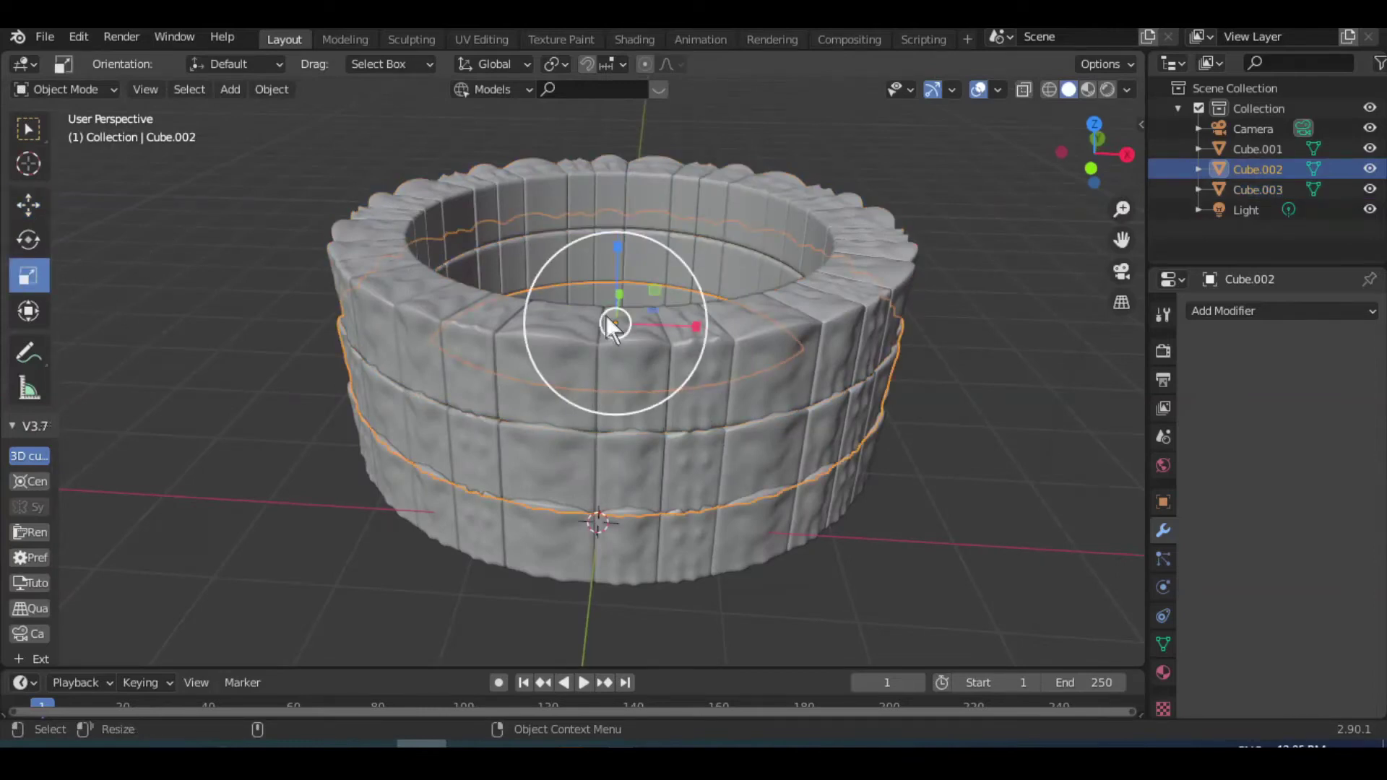
drag(617, 320, 608, 319)
key(ctrl+z)
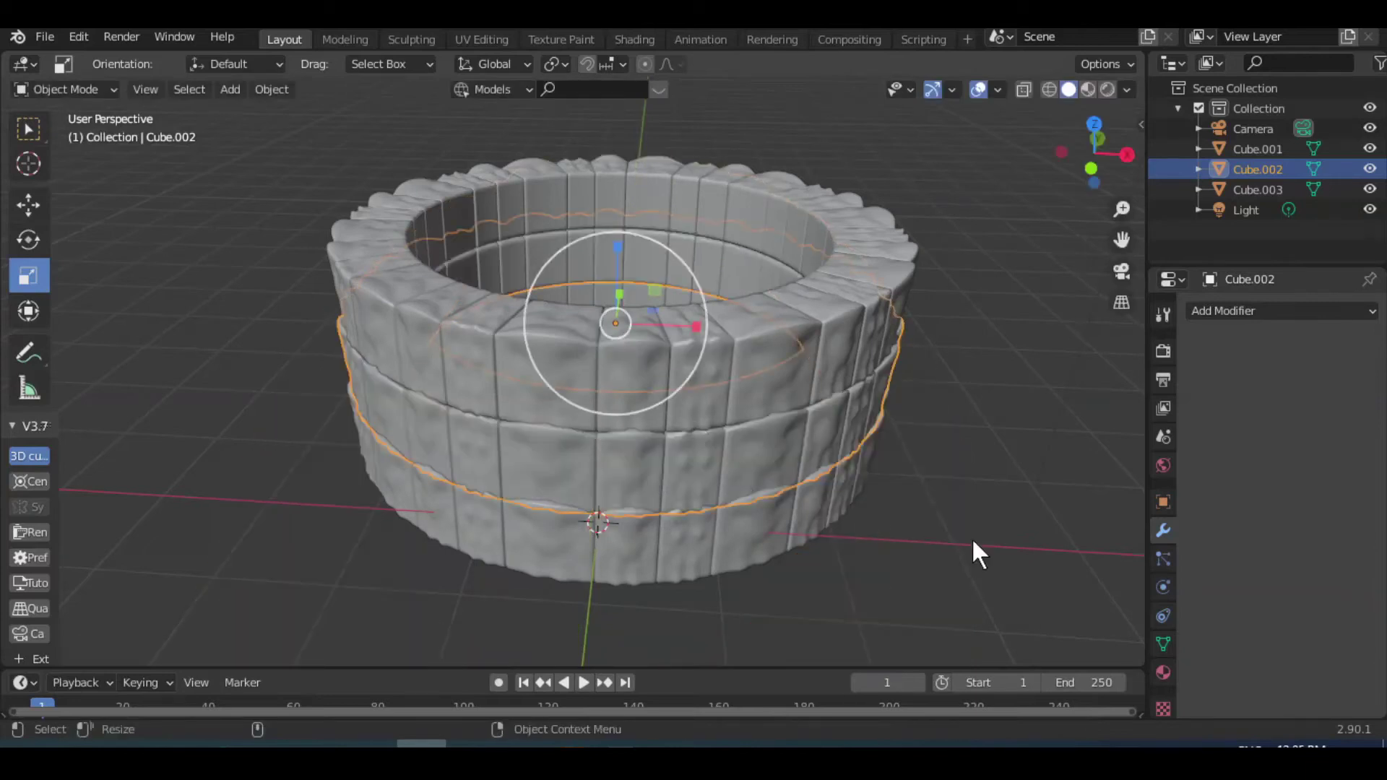
key(s)
key(Return)
Step: Scale the top ring Cube.003 slightly smaller
click(836, 358)
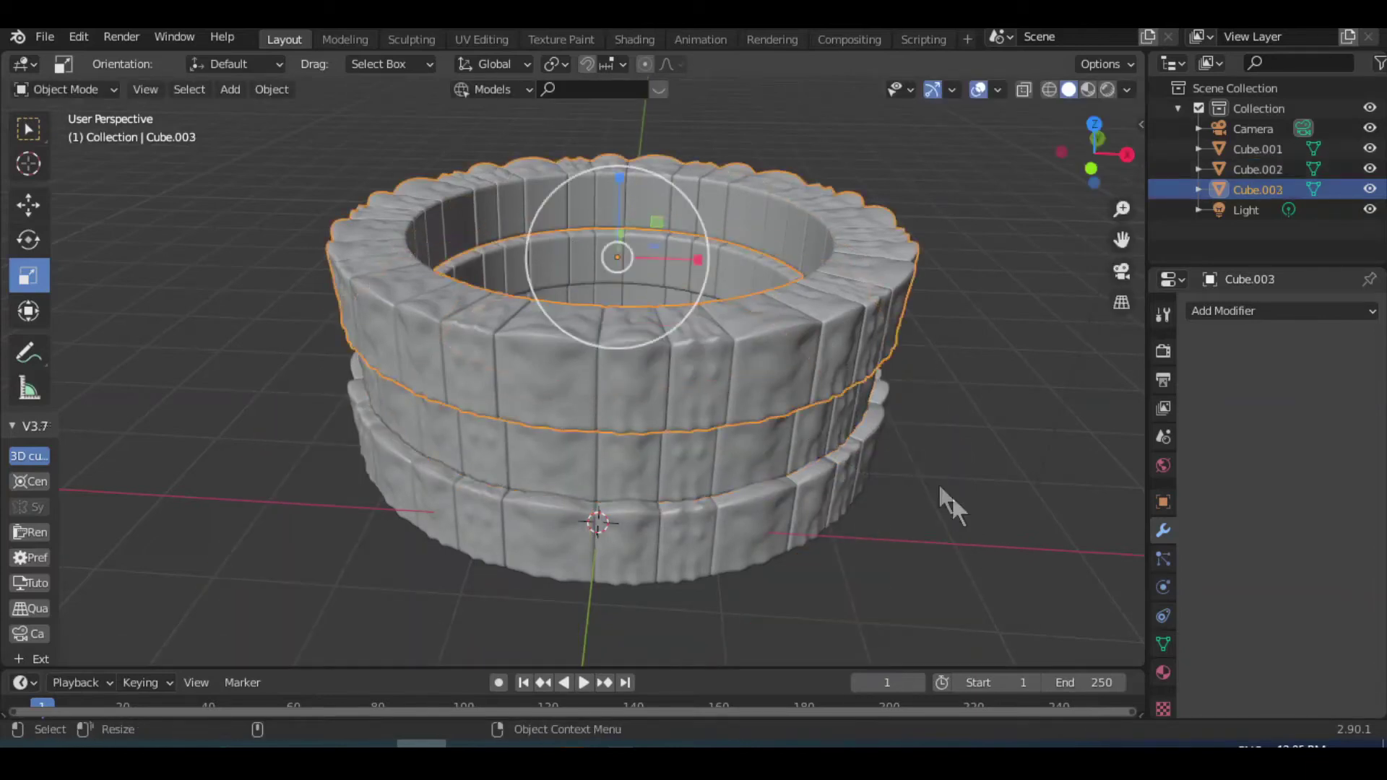
key(s)
click(917, 502)
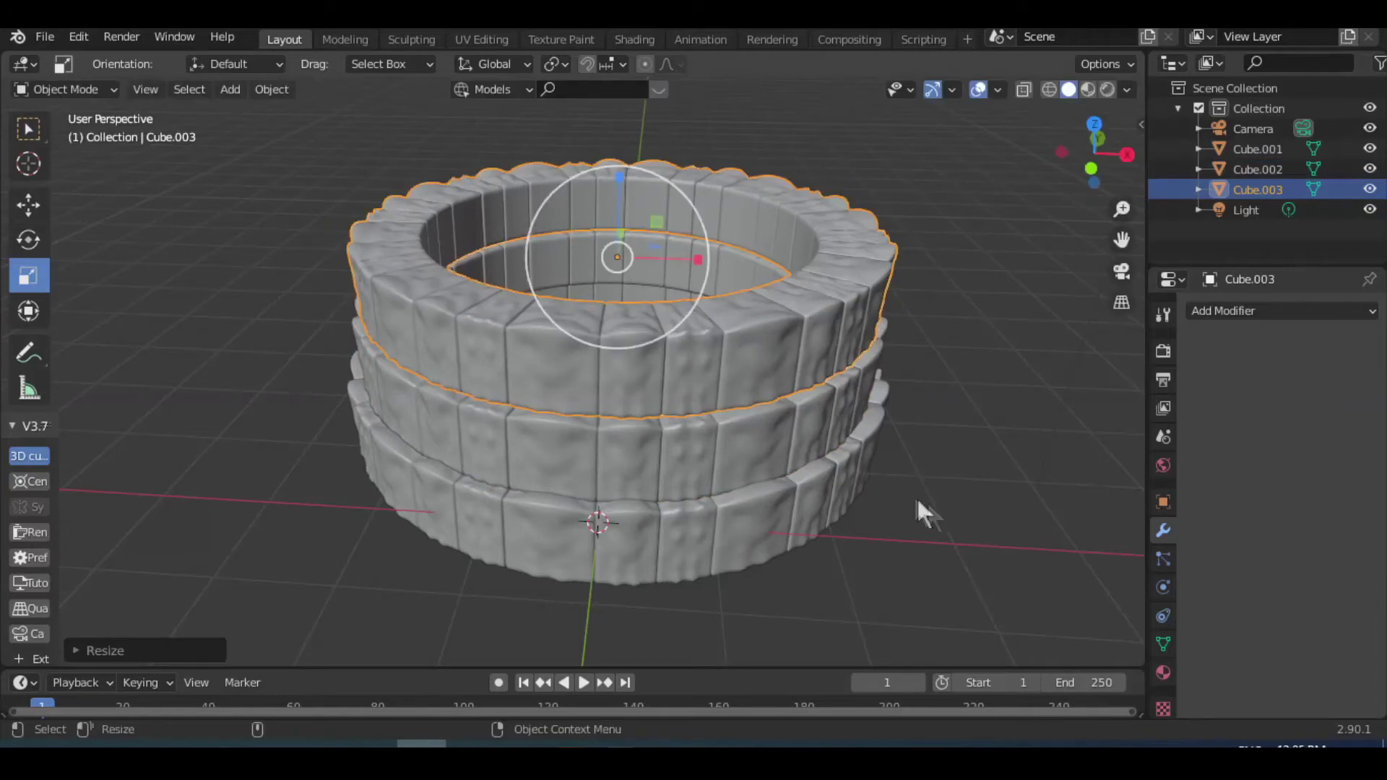
scroll(916, 505, down, 2)
Step: In Material Preview, rotate the top ring about 18.66° around Z
click(1109, 87)
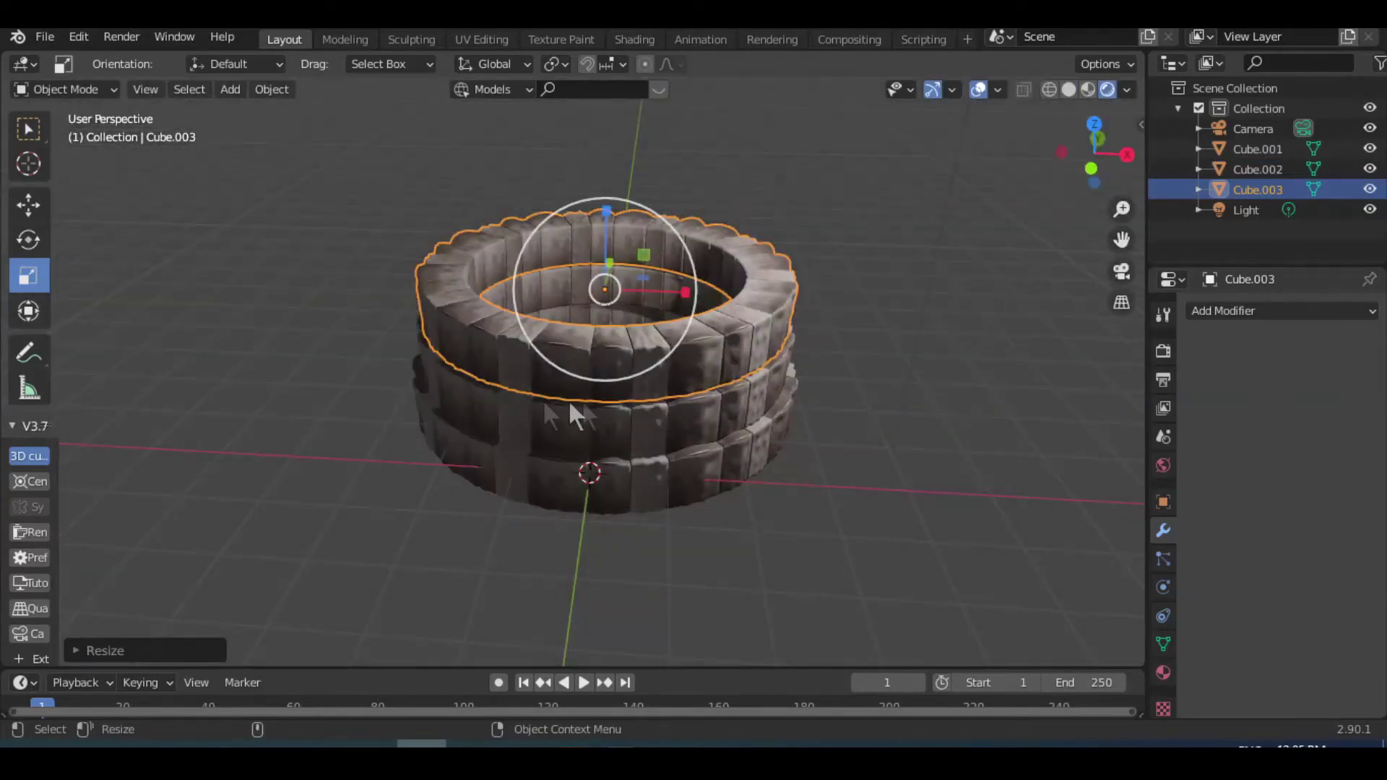
key(r)
key(z)
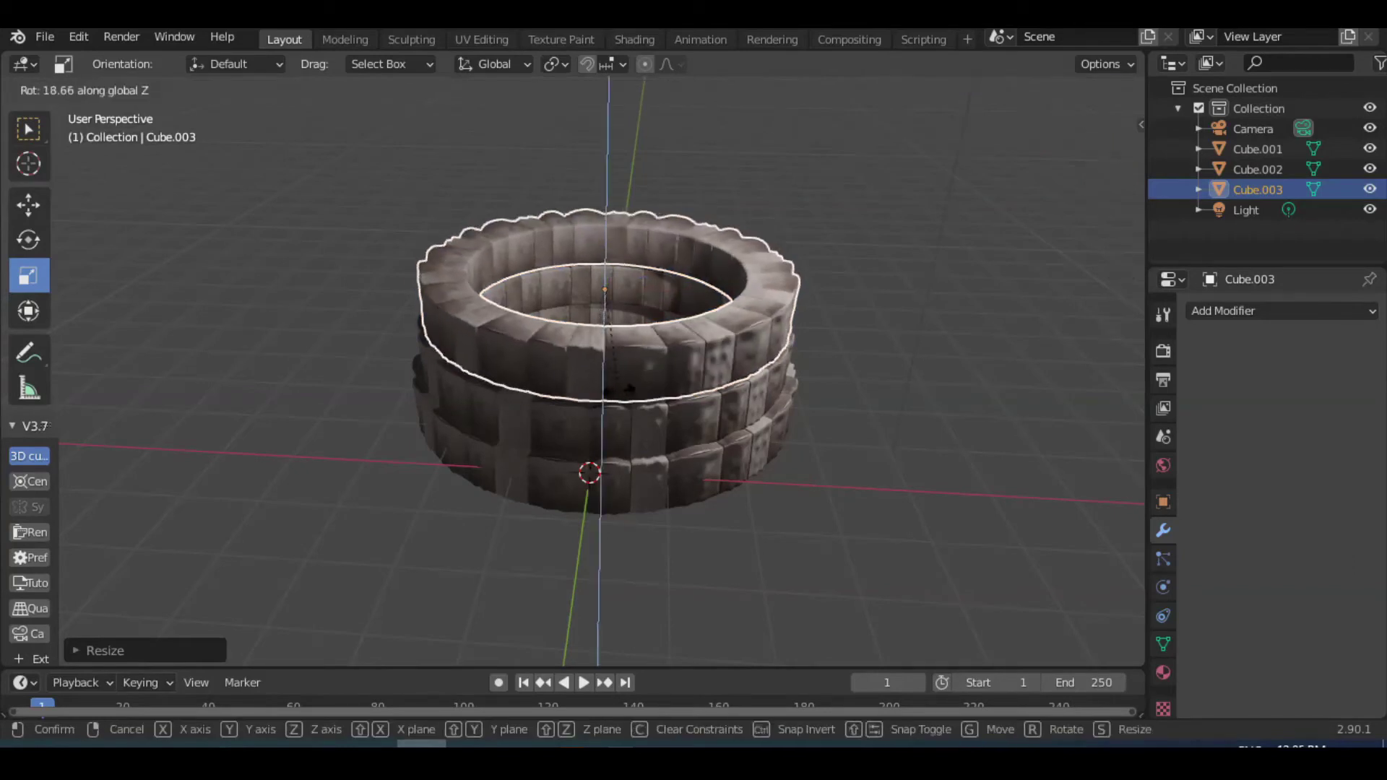
click(610, 428)
Step: Rotate the middle ring Cube.002 around Z, then select the scene light
click(627, 454)
key(r)
key(z)
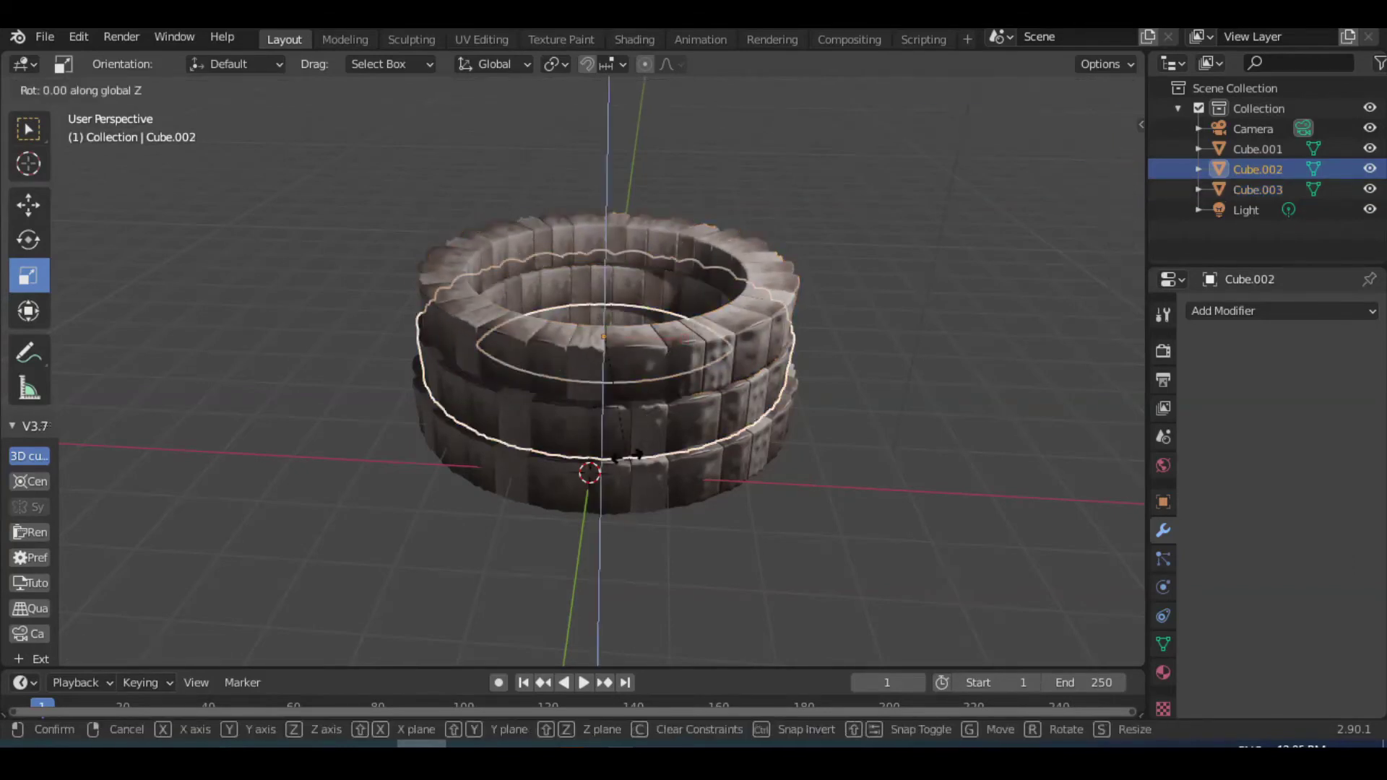
click(770, 433)
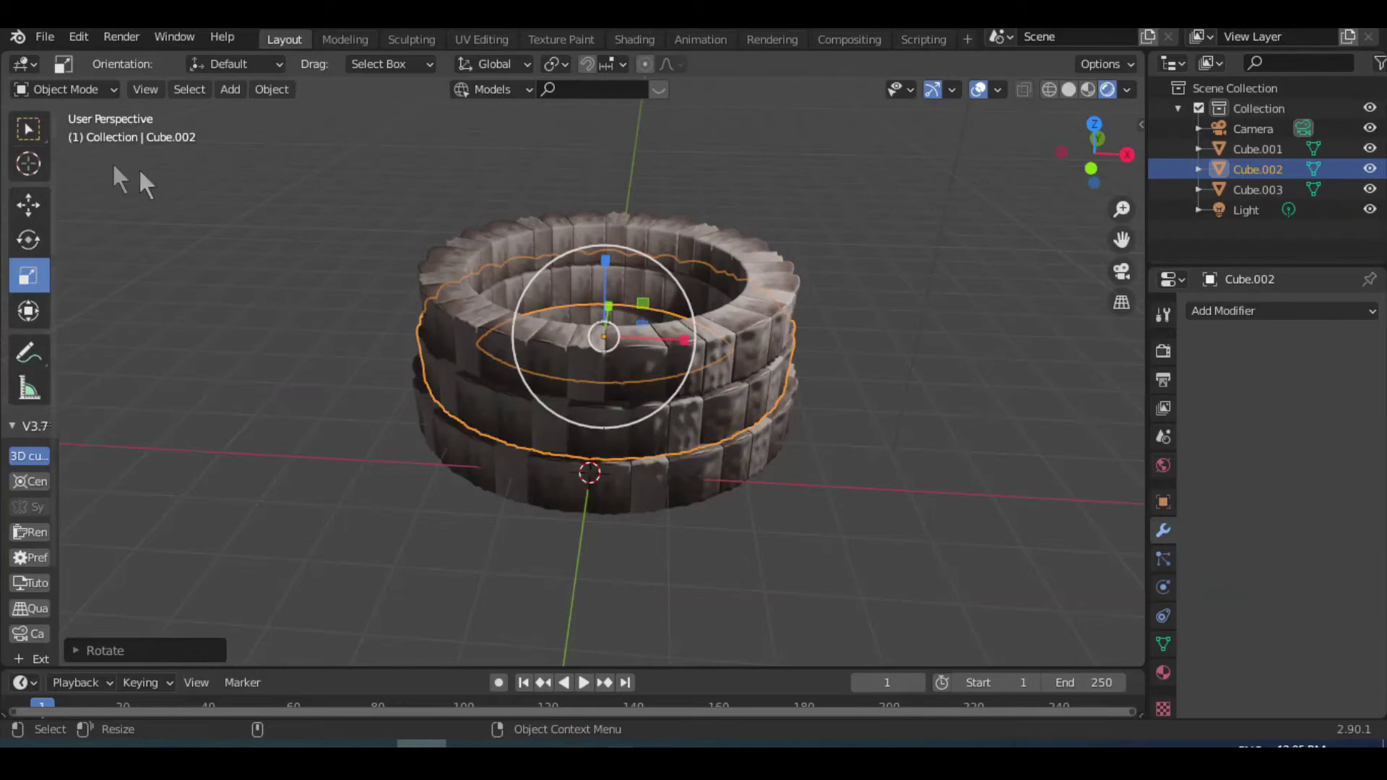
click(34, 204)
click(909, 335)
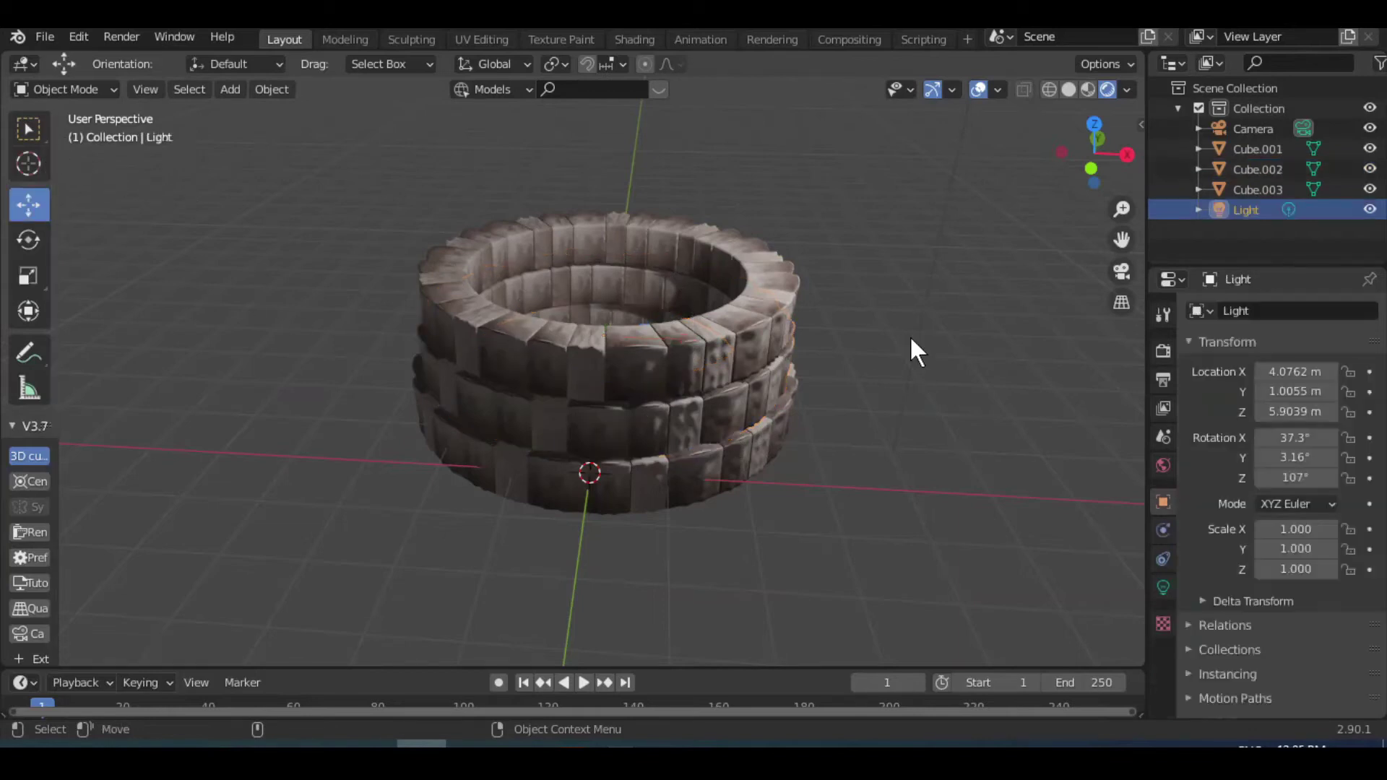
Step: Add a plane under the well and scale it by 10 as the ground
key(shift+a)
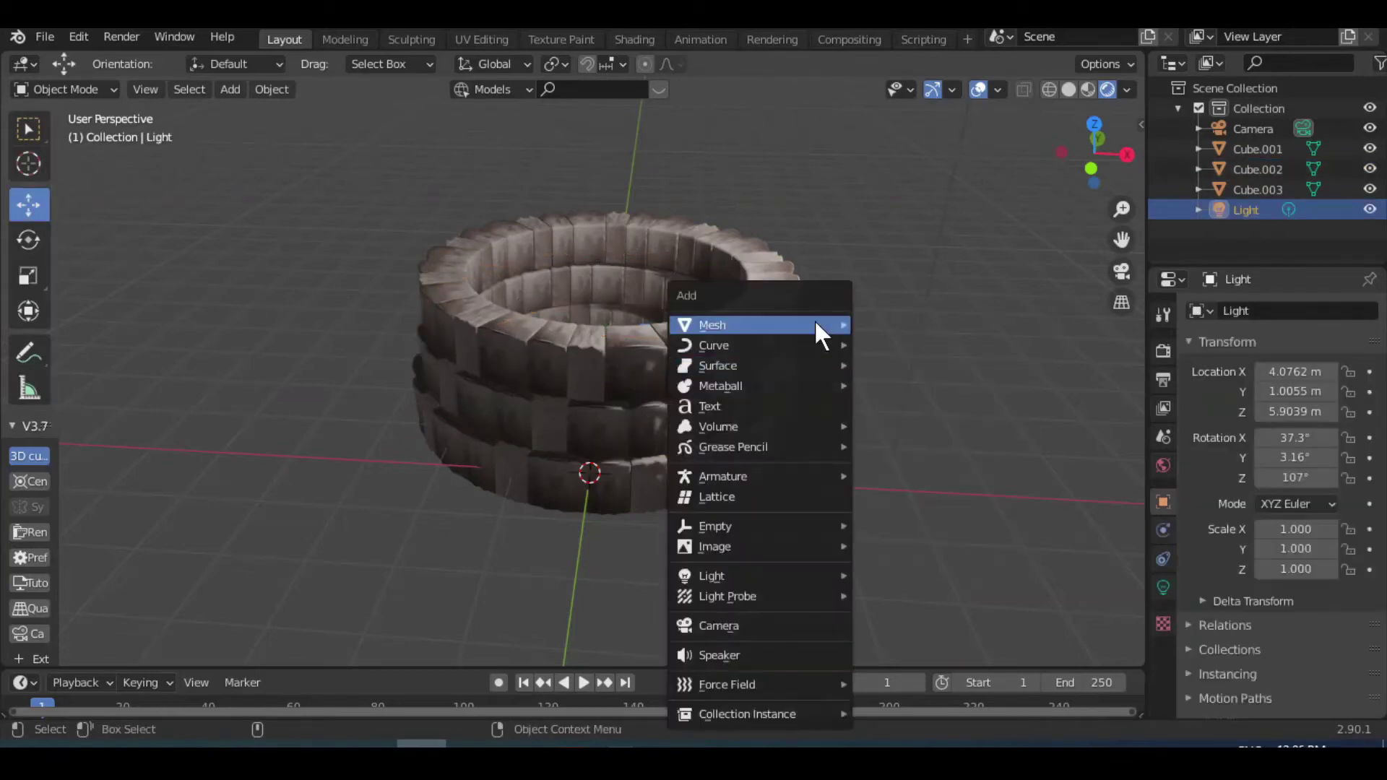
click(890, 321)
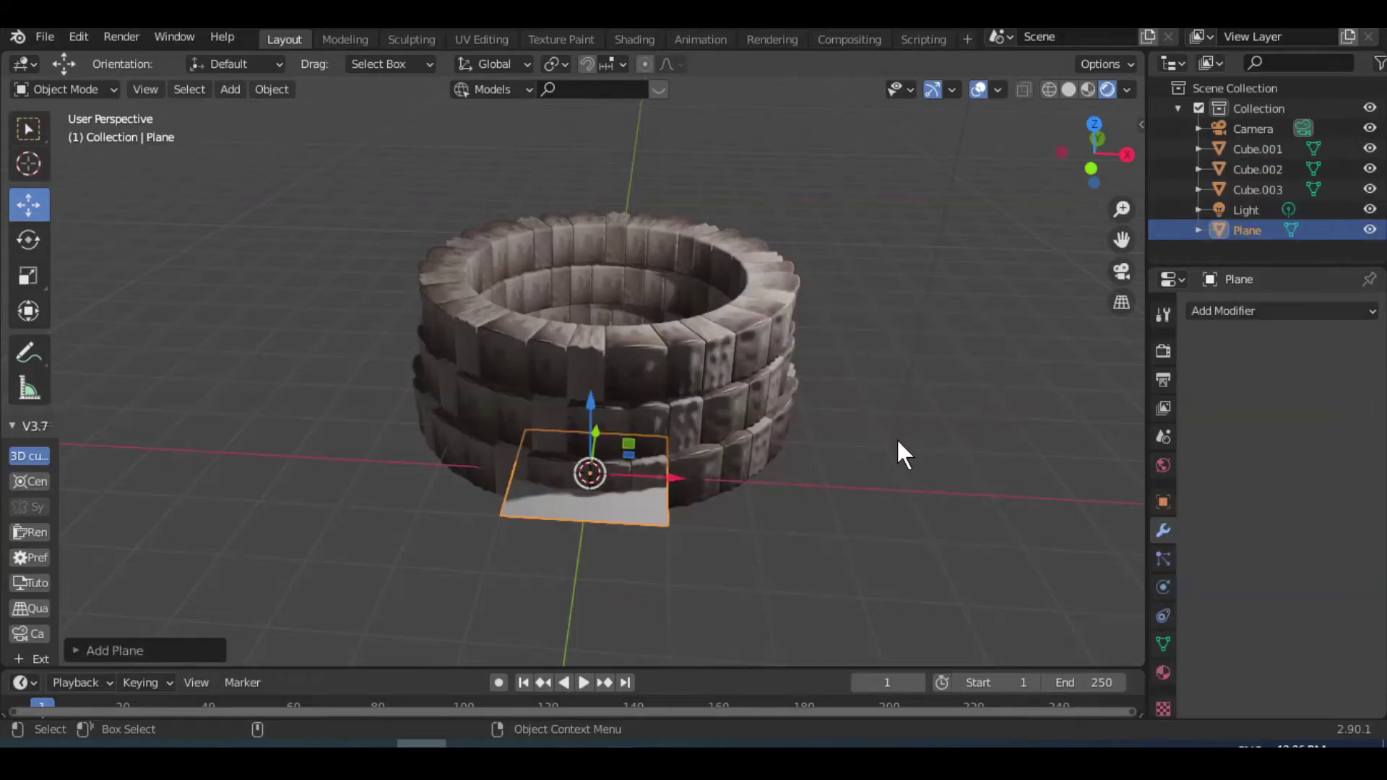
text(s10)
key(Return)
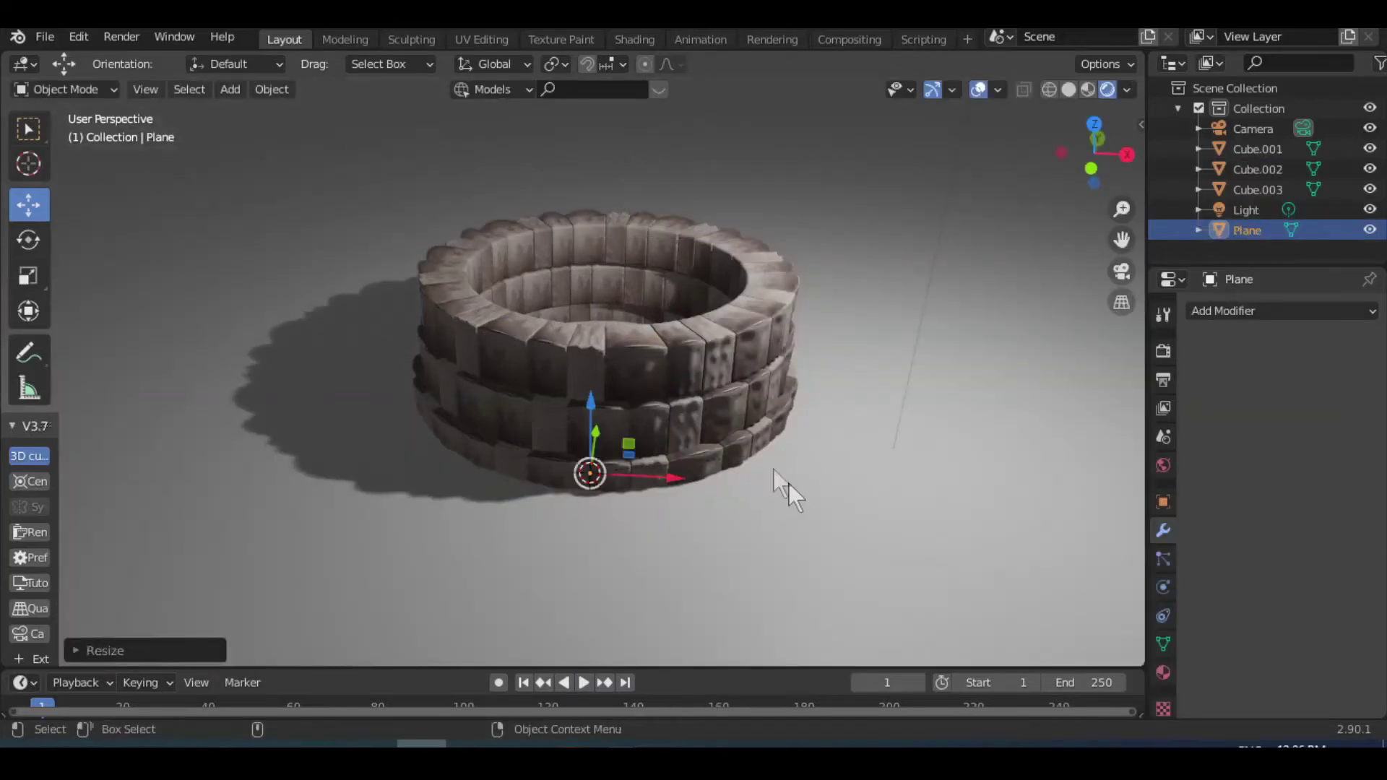
scroll(765, 462, up, 2)
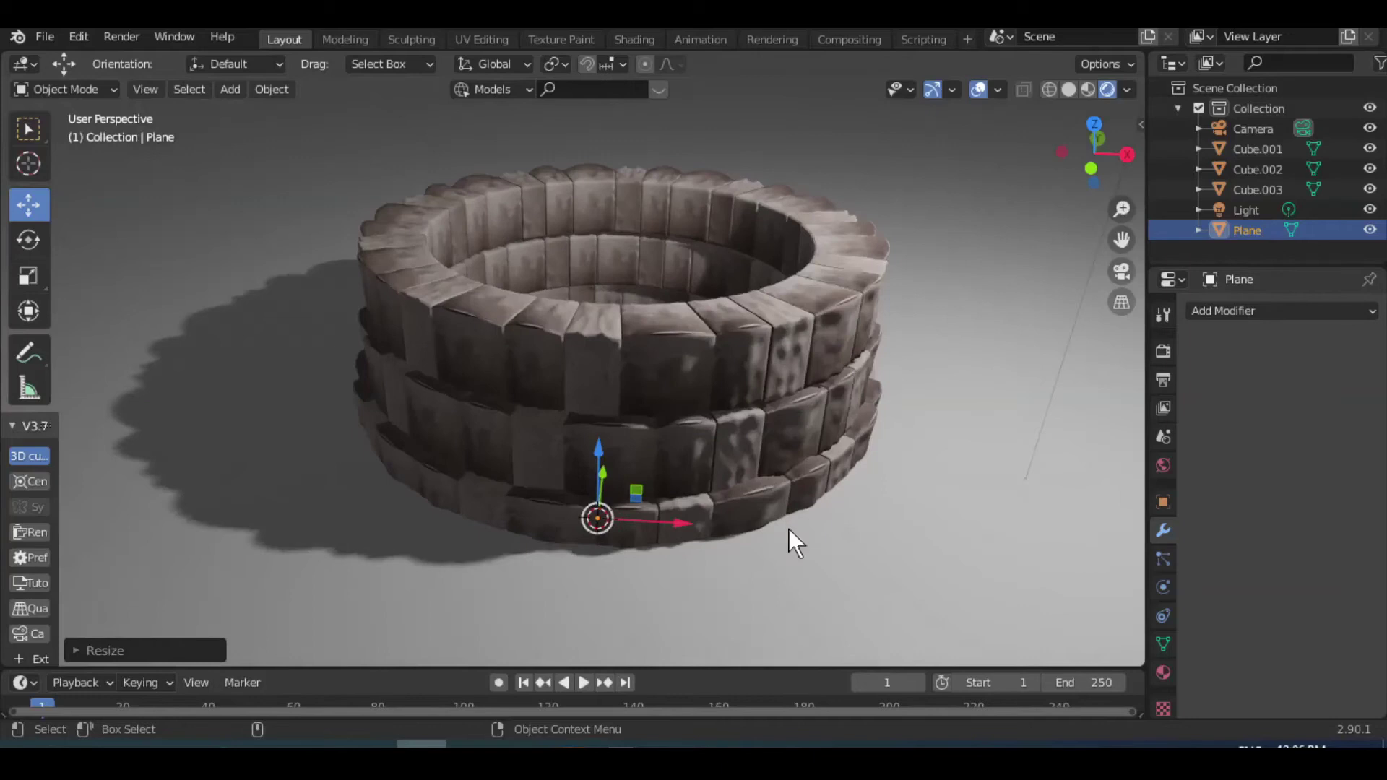
Step: Lock the camera to the view and pan it to centre the well
key(KP_0)
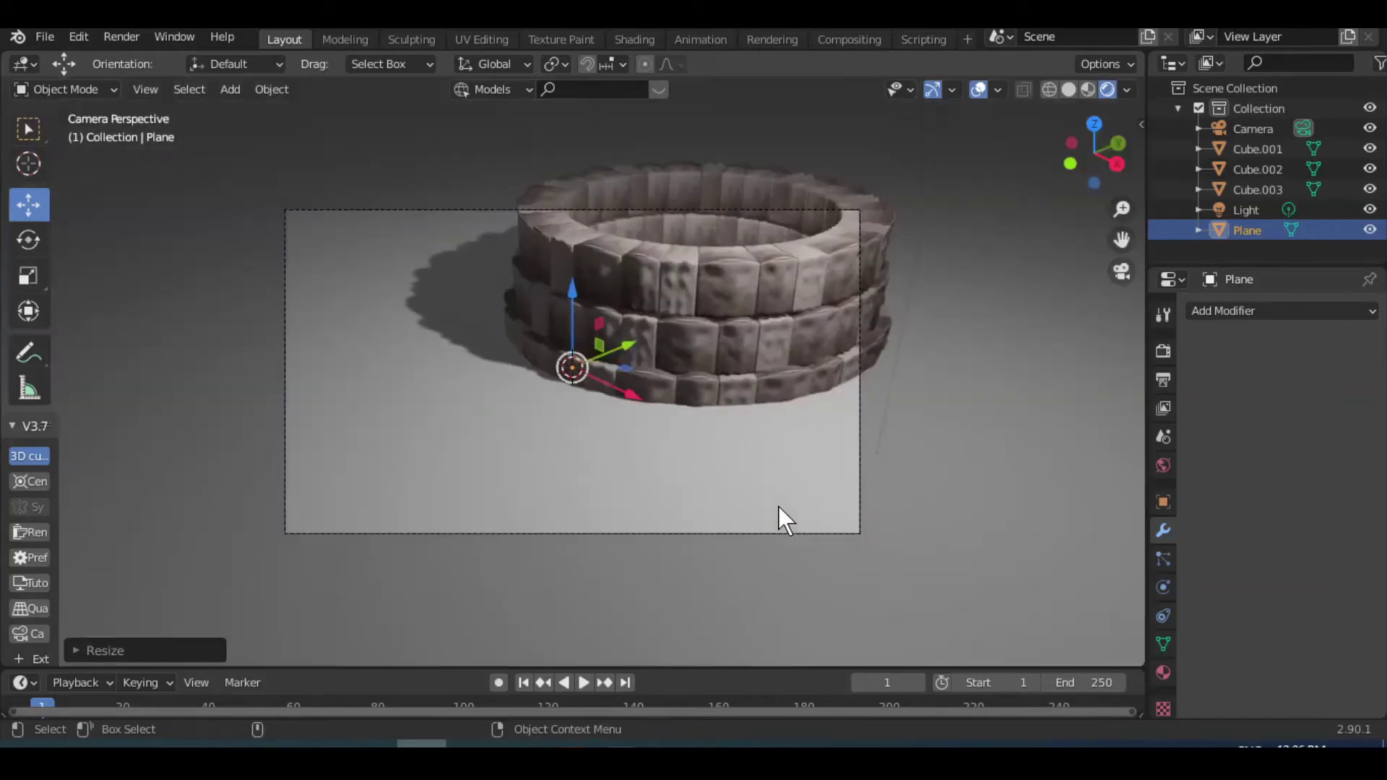
key(n)
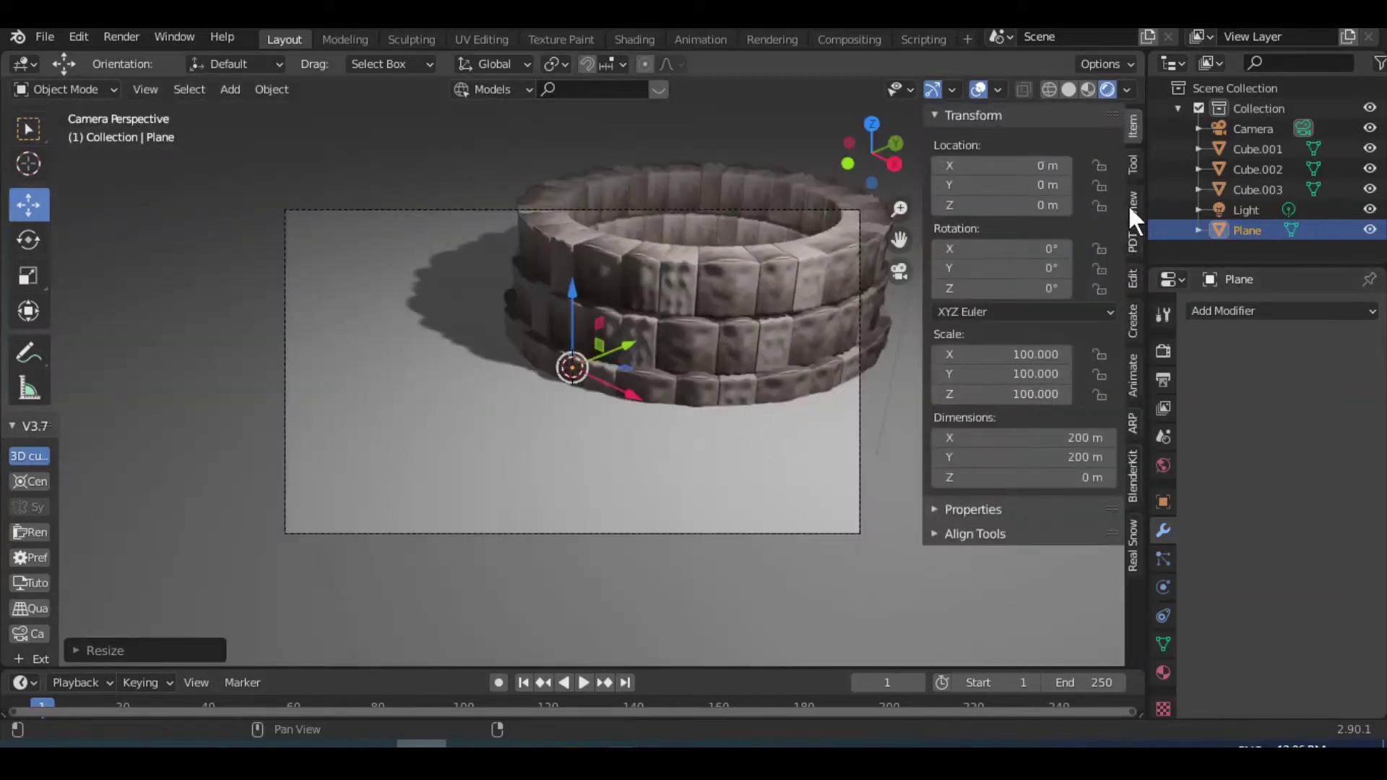
click(1132, 204)
click(1033, 365)
key(n)
mouse_move(687, 293)
shift+middle_down()
mouse_move(591, 387)
mouse_move(630, 391)
mouse_move(659, 366)
mouse_move(650, 383)
shift+middle_up()
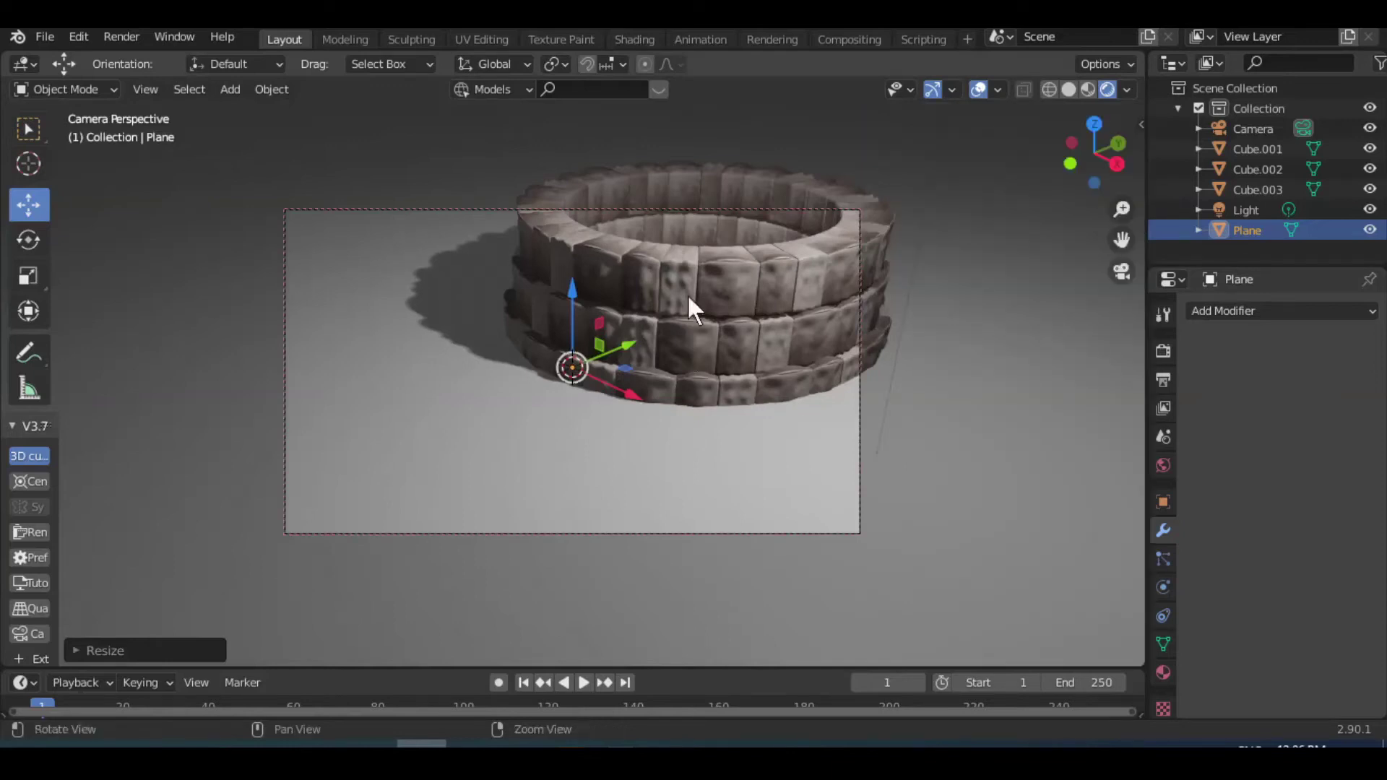
Step: Set the render engine to Cycles
click(1163, 352)
click(1306, 310)
click(1308, 311)
click(1297, 378)
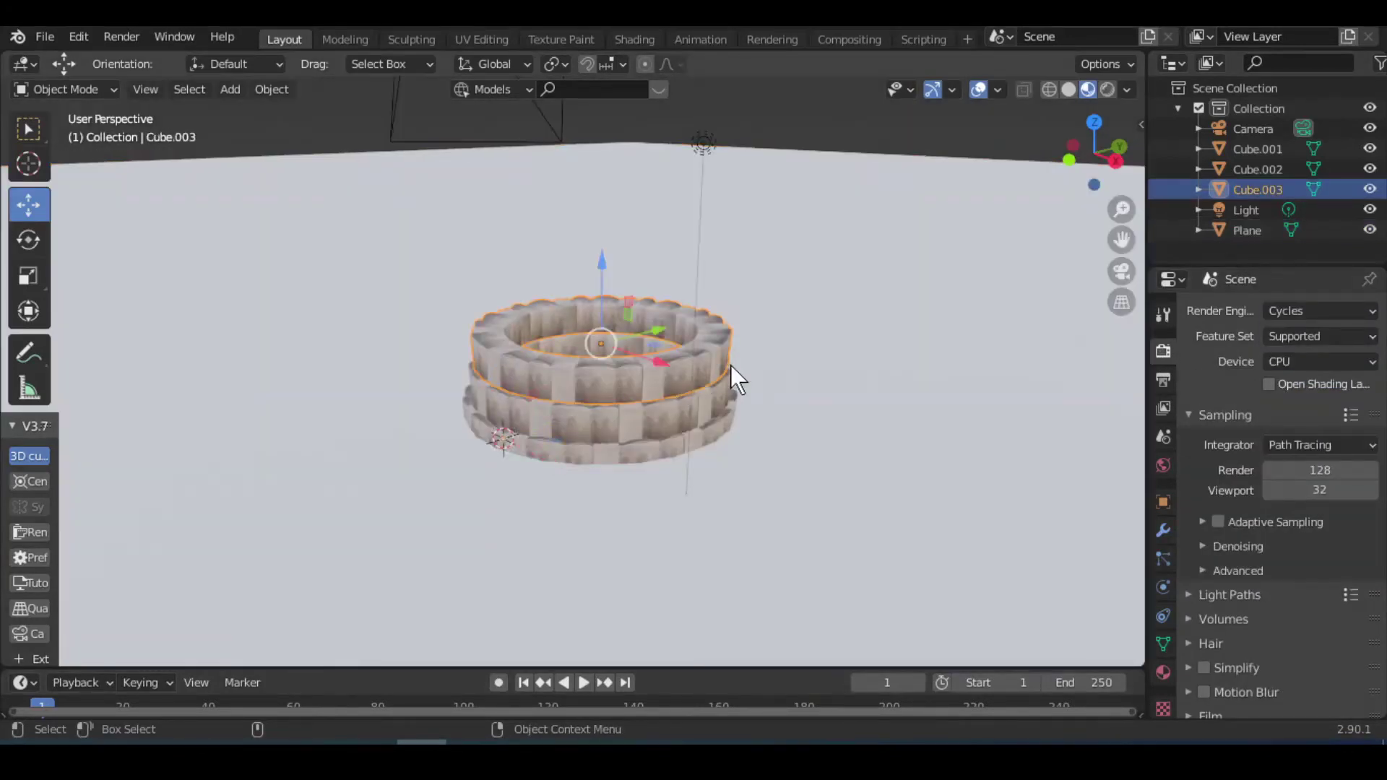
Step: Duplicate the top ring upward as Cube.004 and scale it to 0.9506
key(shift+d)
key(z)
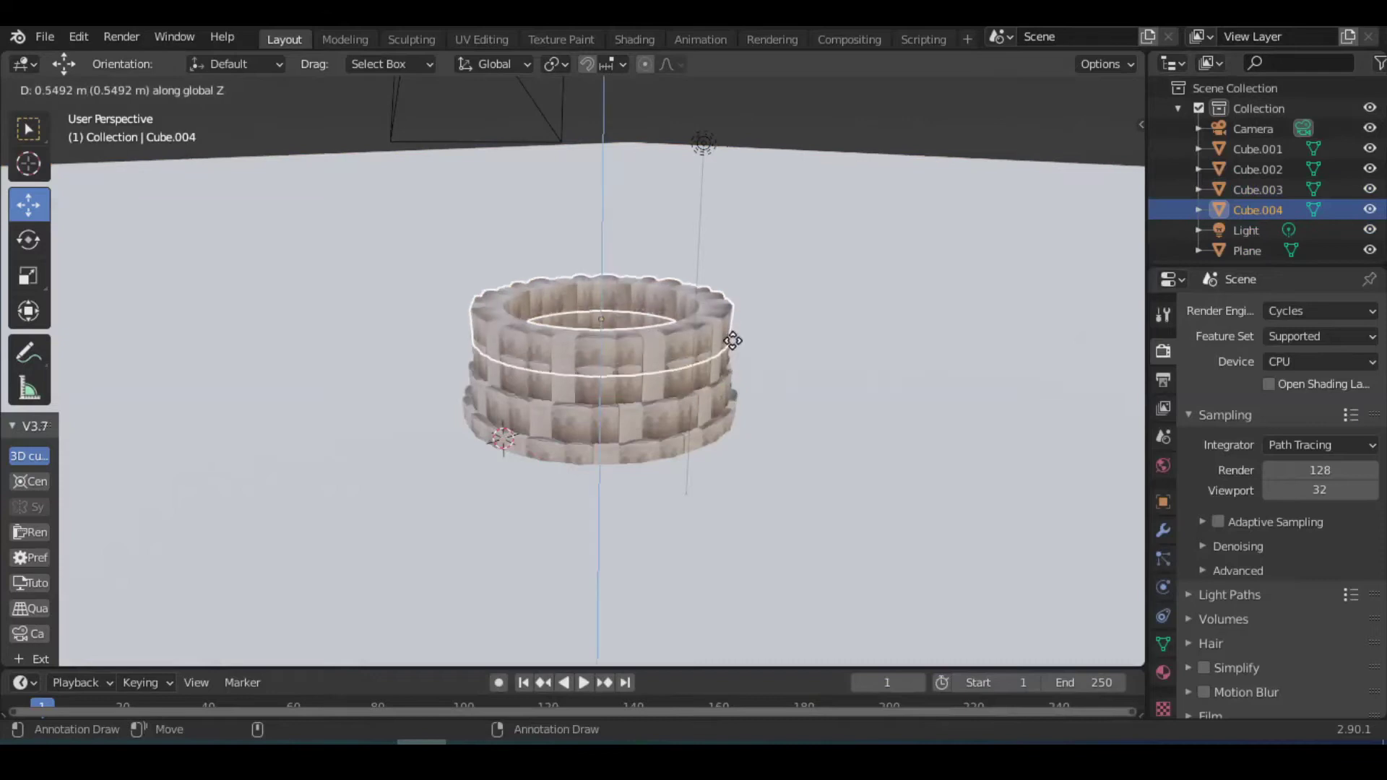
click(733, 340)
key(s)
click(825, 391)
Step: Edit the World shader in Shading and delete its Background node
click(634, 39)
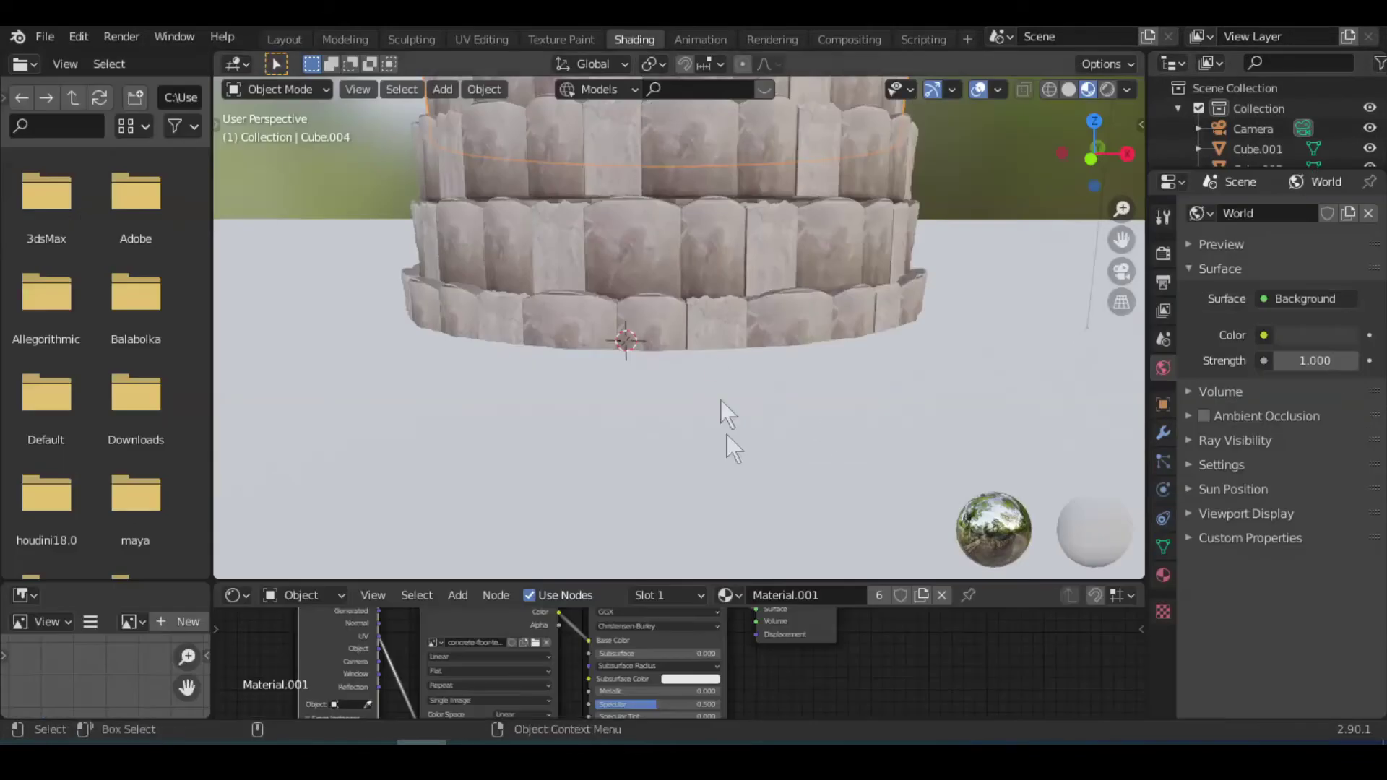
drag(1000, 584, 986, 288)
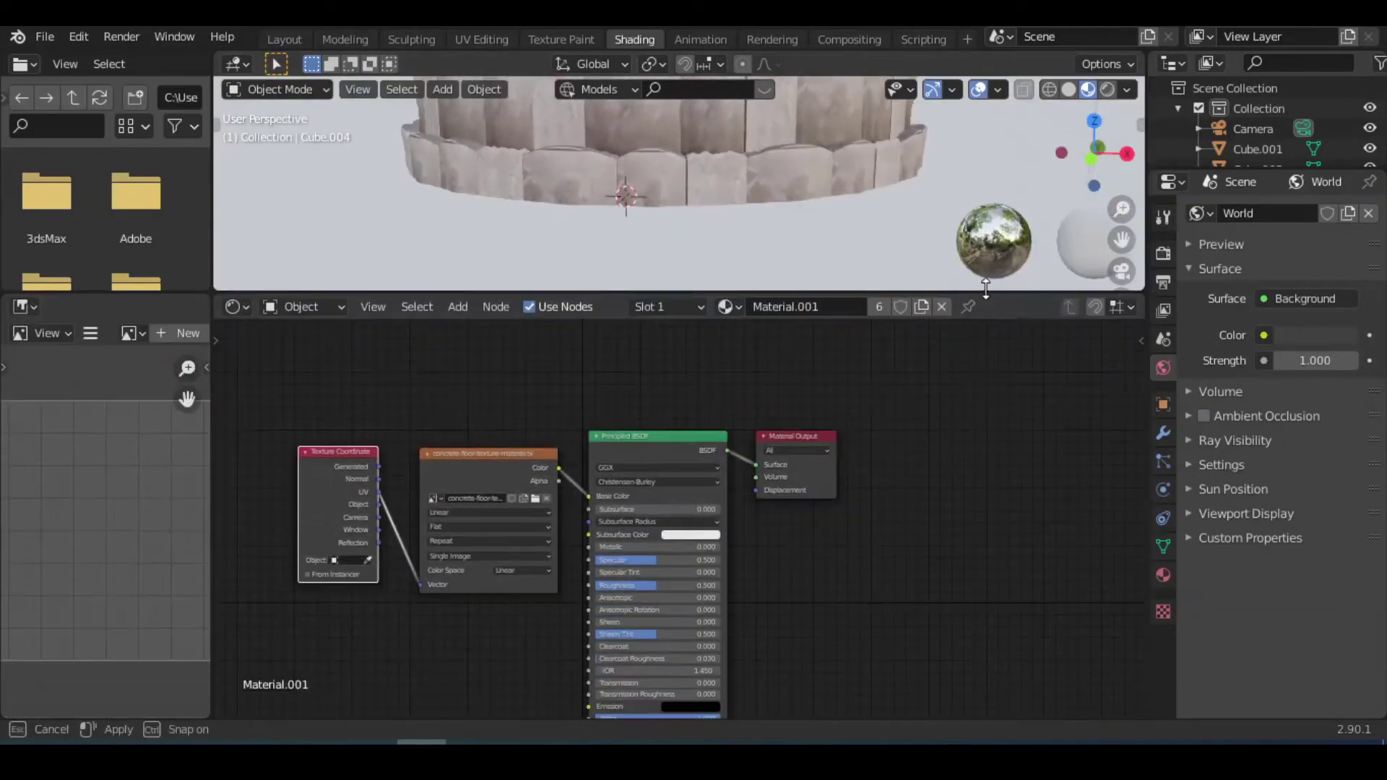
click(302, 307)
click(316, 348)
scroll(655, 516, up, 3)
drag(586, 393, 576, 434)
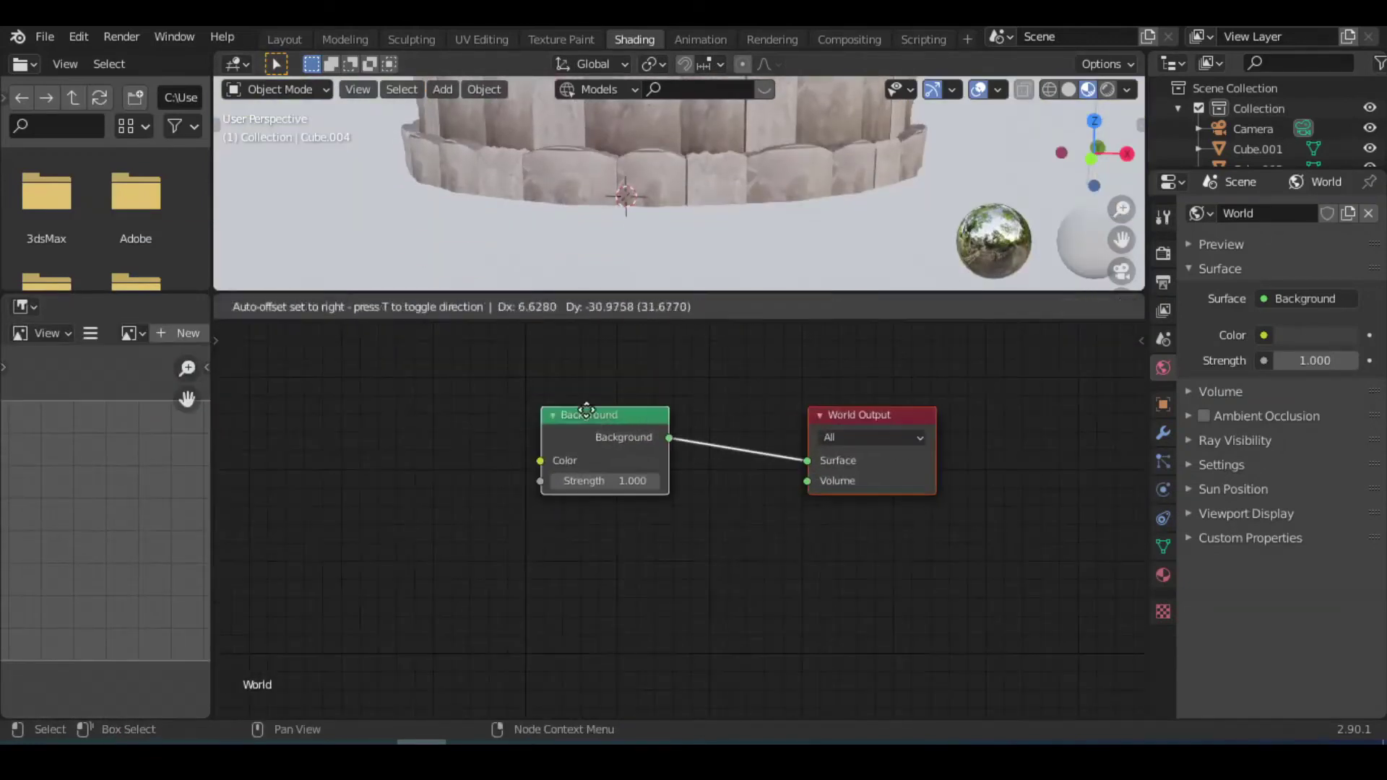
key(Delete)
Step: Wire a Nishita Sky Texture into World Output Surface and view it in Rendered shading
key(shift+a)
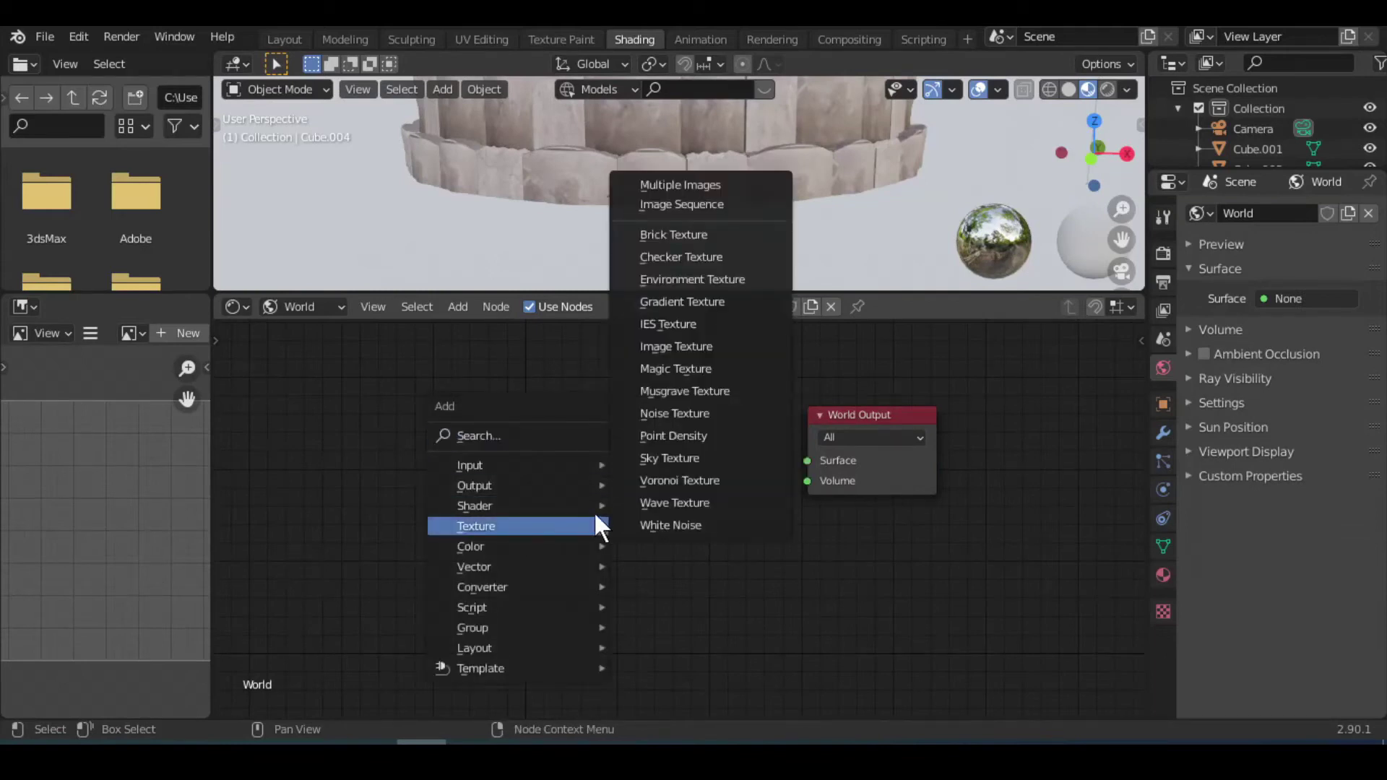
key(Escape)
key(shift+a)
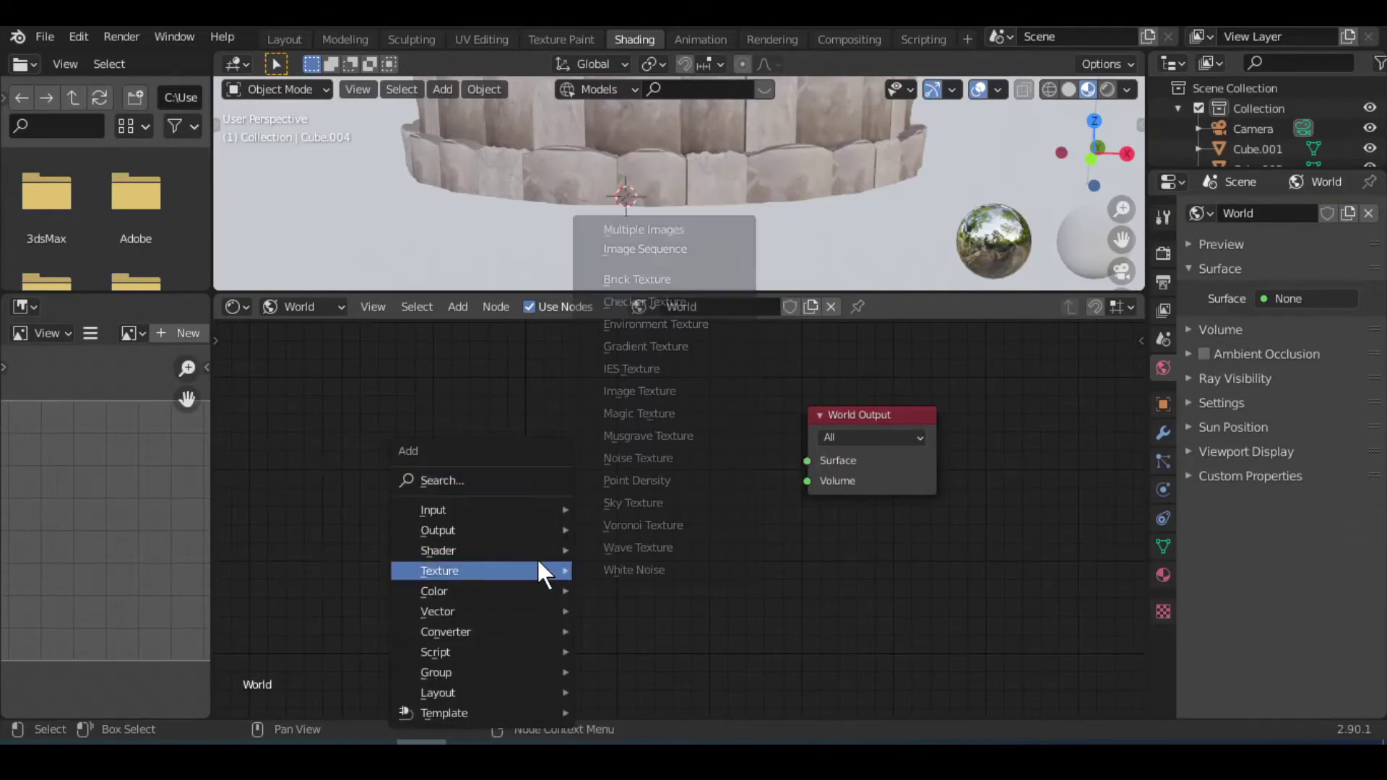
click(647, 504)
click(563, 389)
drag(700, 424, 807, 460)
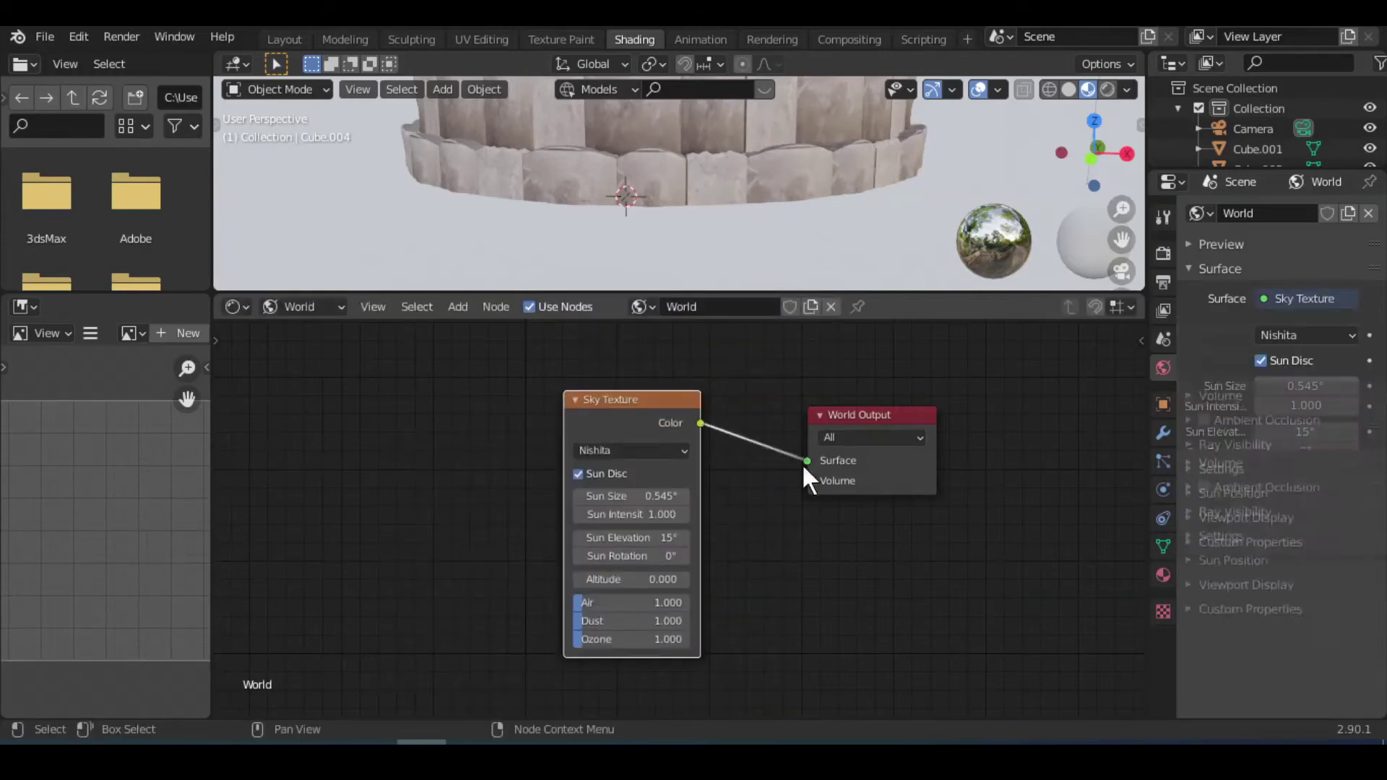
click(1104, 86)
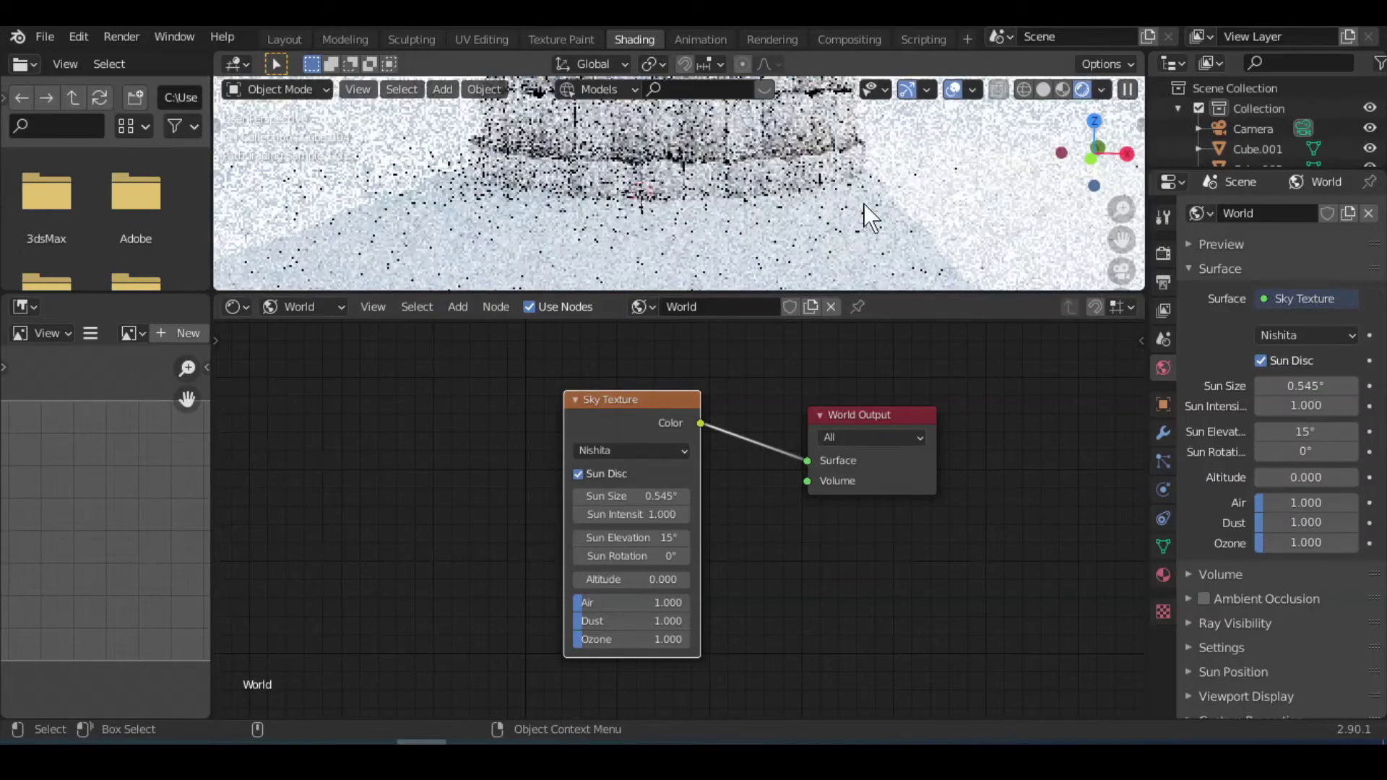
Step: Enlarge the 3D view and generate a new Dynamic sky world, Dynamic_1
drag(899, 292, 900, 558)
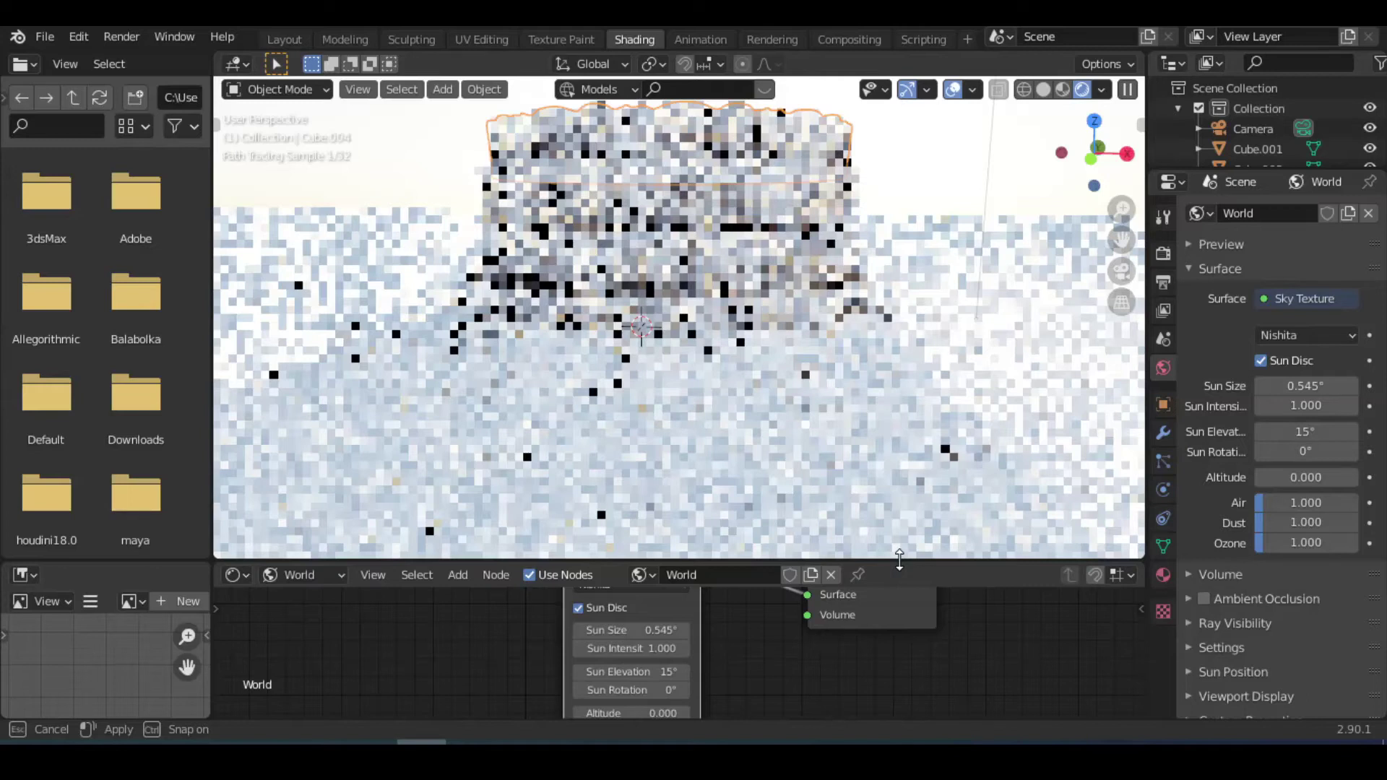
drag(899, 559, 900, 559)
key(n)
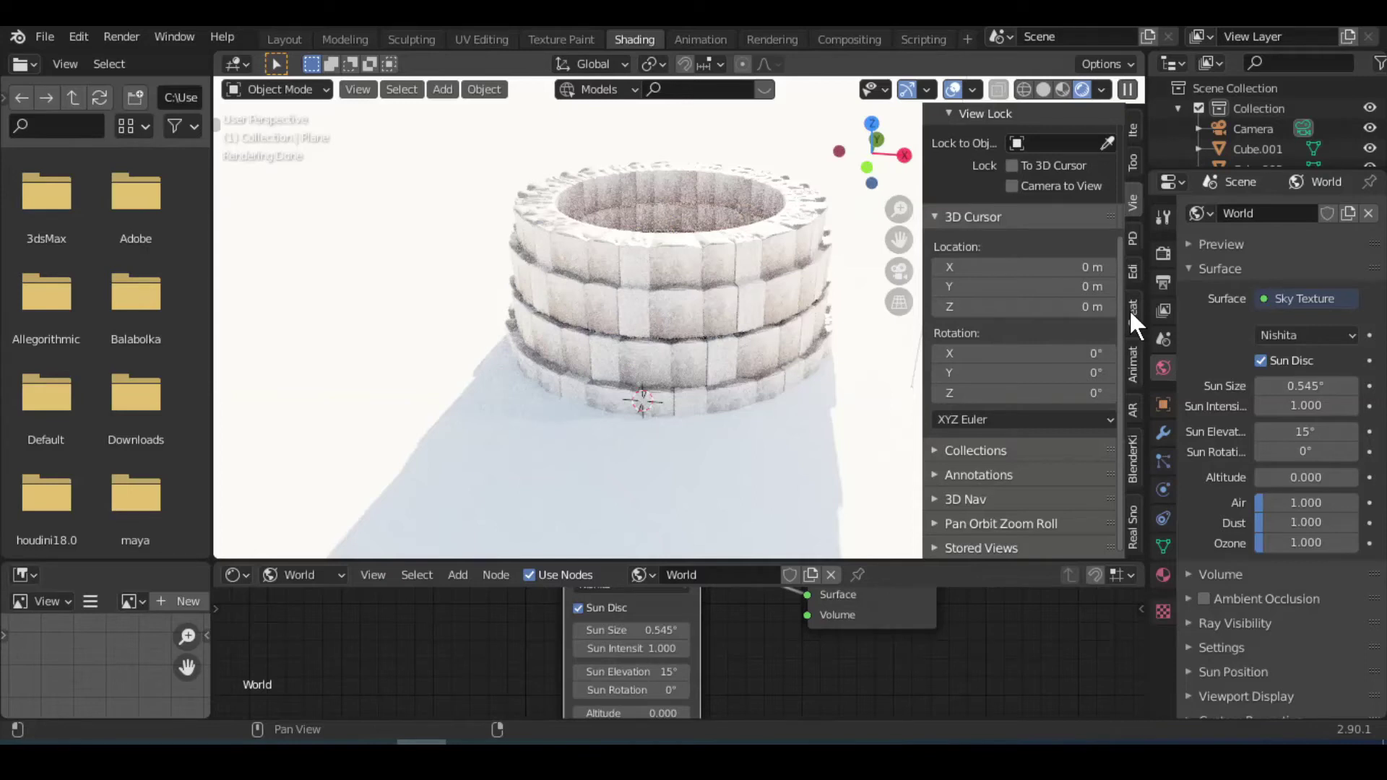
click(1130, 320)
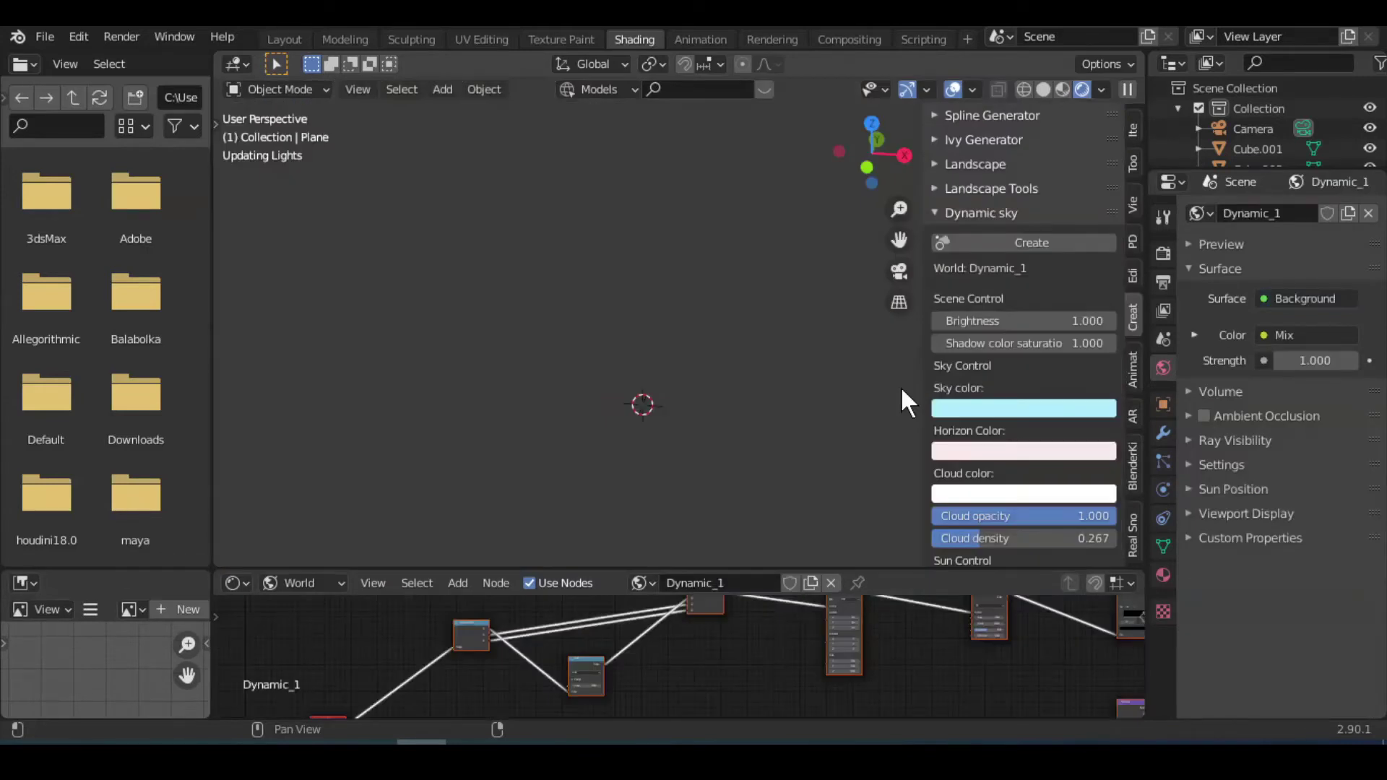
Step: In solid shading, render a test image of the well from the camera view
key(n)
click(1043, 88)
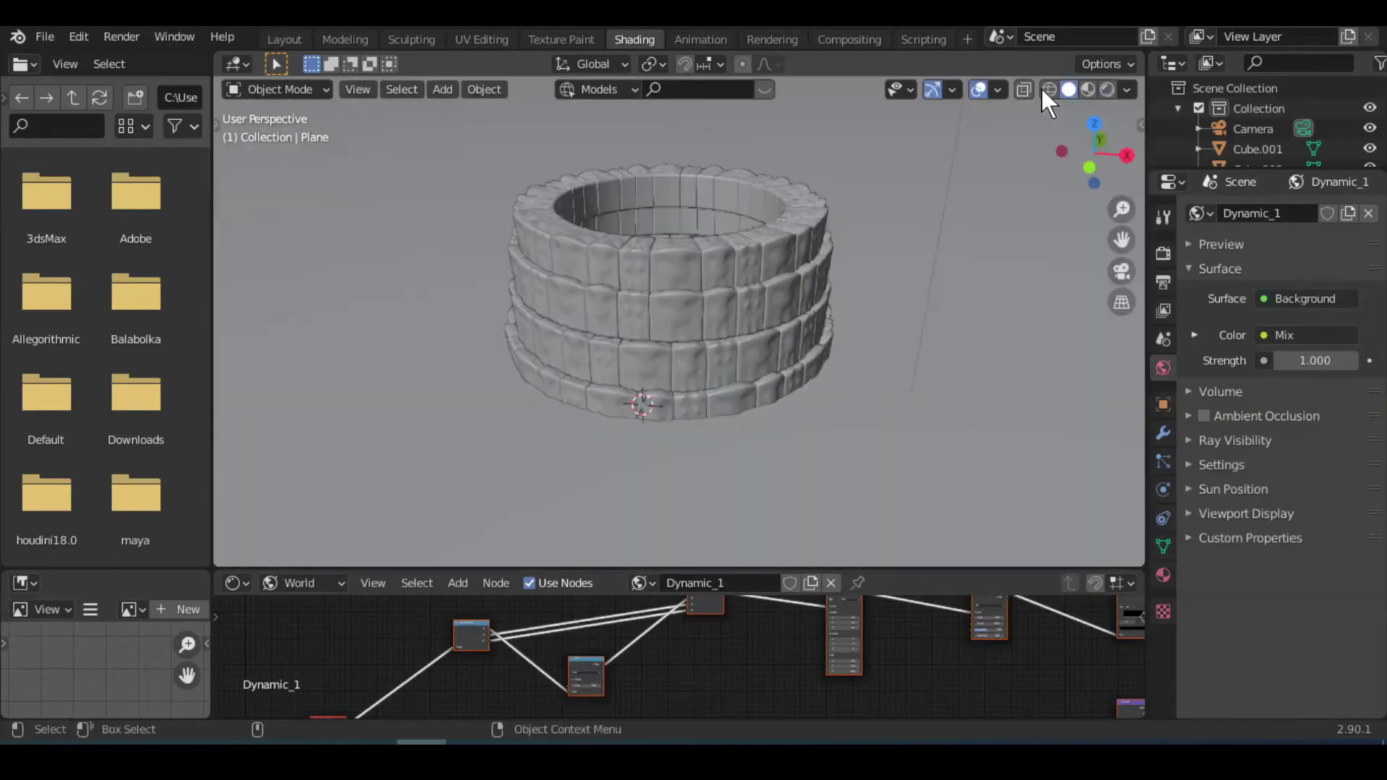
key(KP_0)
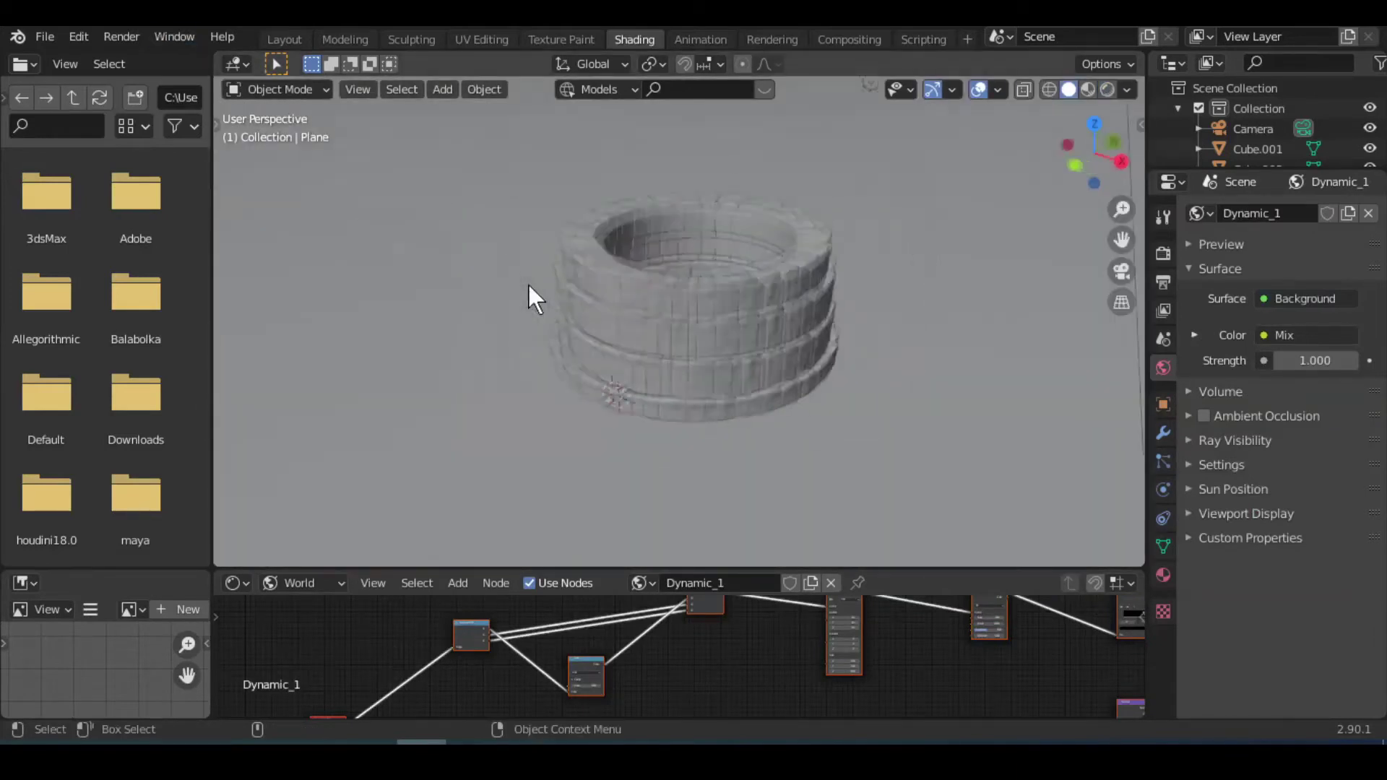
click(117, 36)
click(166, 55)
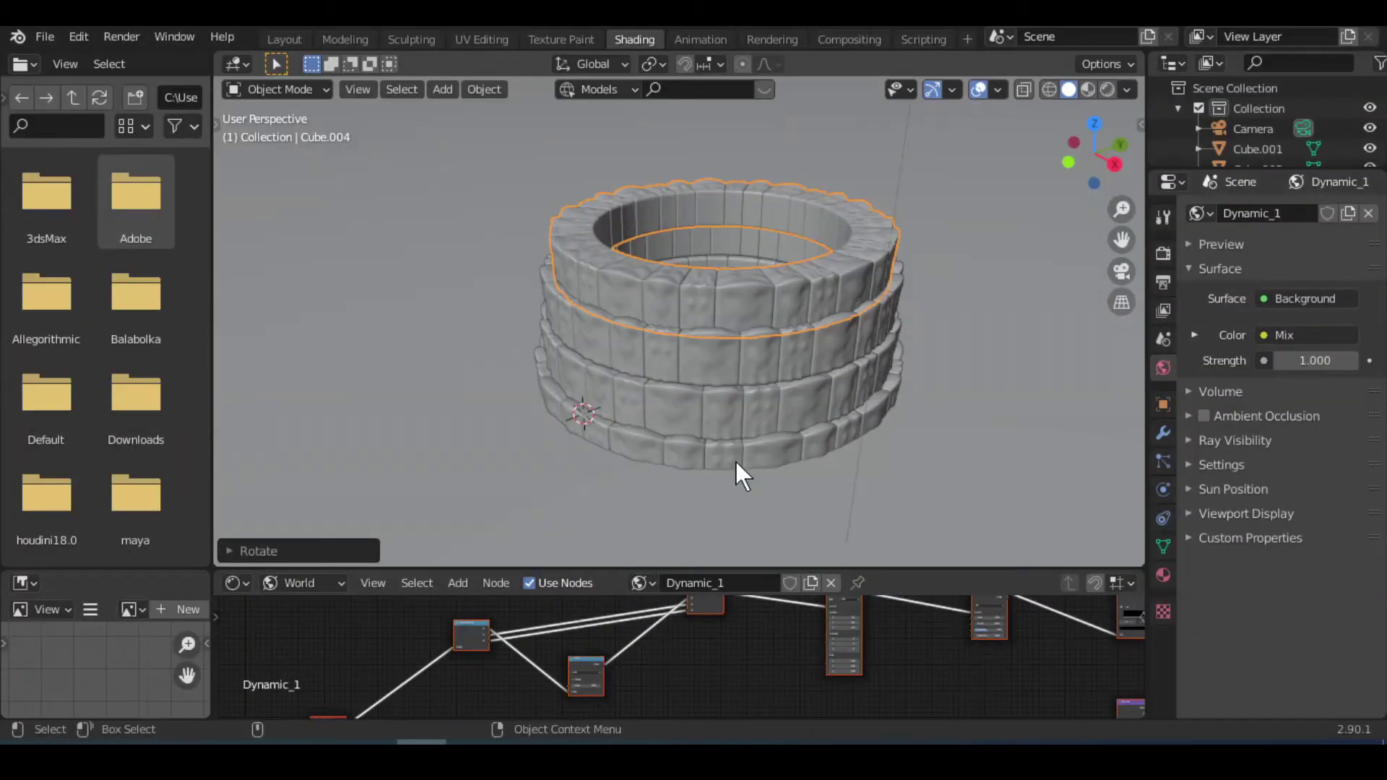
middle_drag(736, 461, 791, 393)
Step: Lower the middle stone ring, Cube.003, about 0.012 m onto the ring below
click(774, 293)
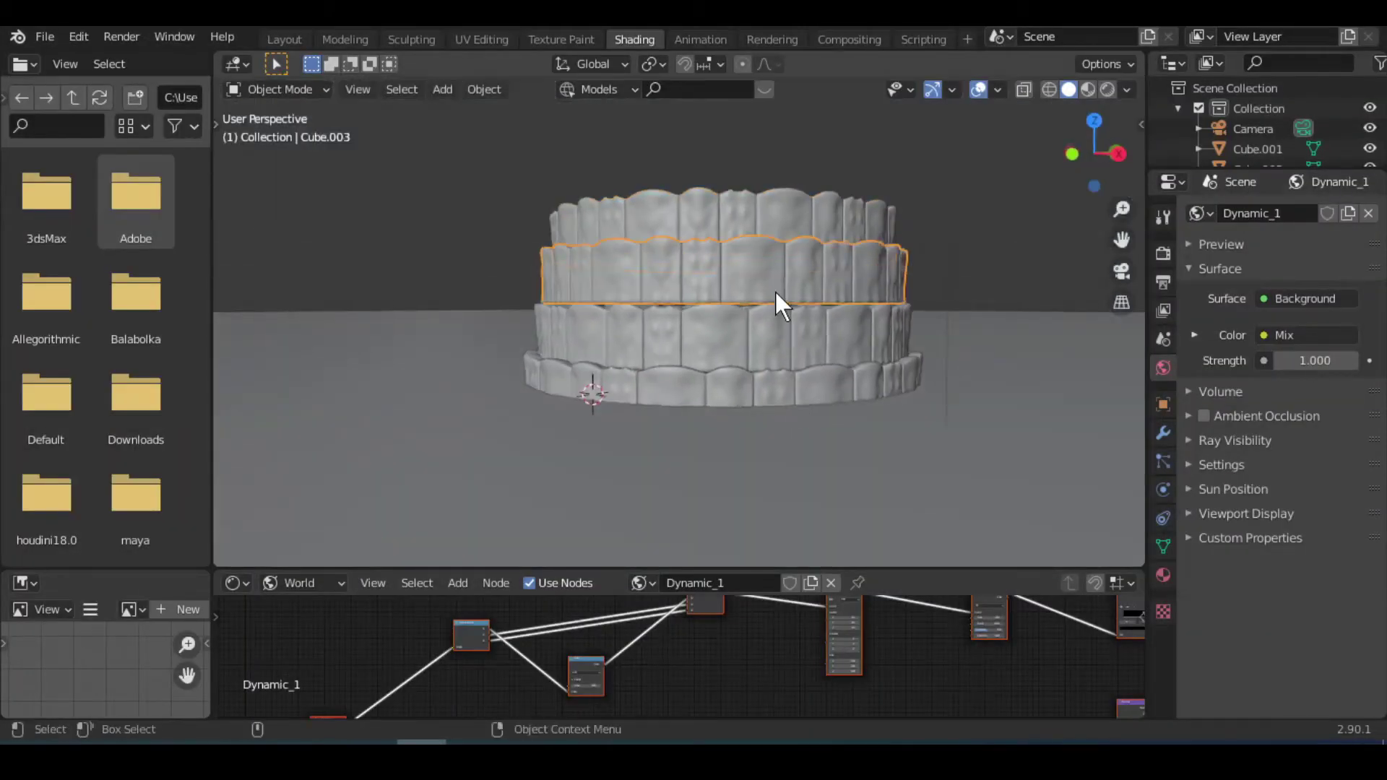
click(285, 42)
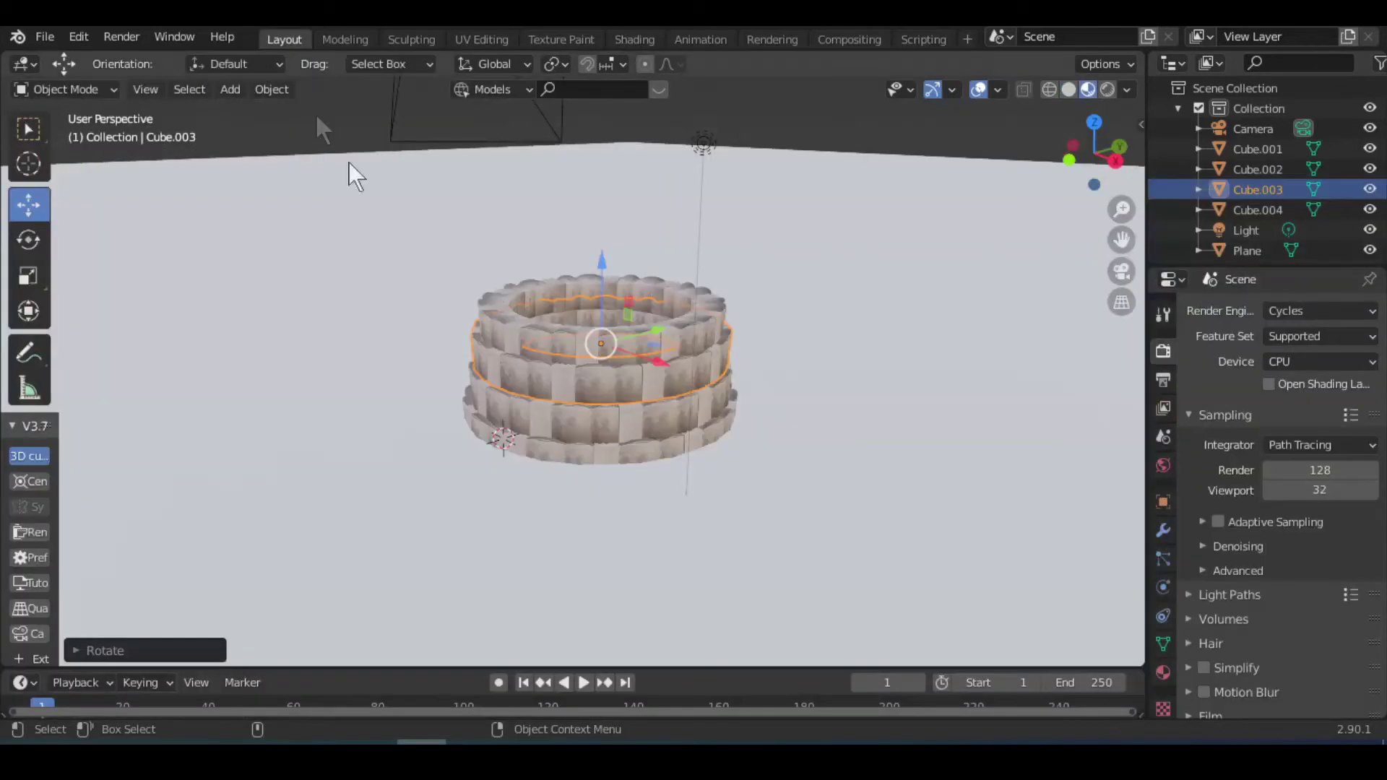
scroll(673, 427, up, 3)
mouse_move(670, 429)
middle_down()
mouse_move(667, 474)
mouse_move(642, 318)
middle_up()
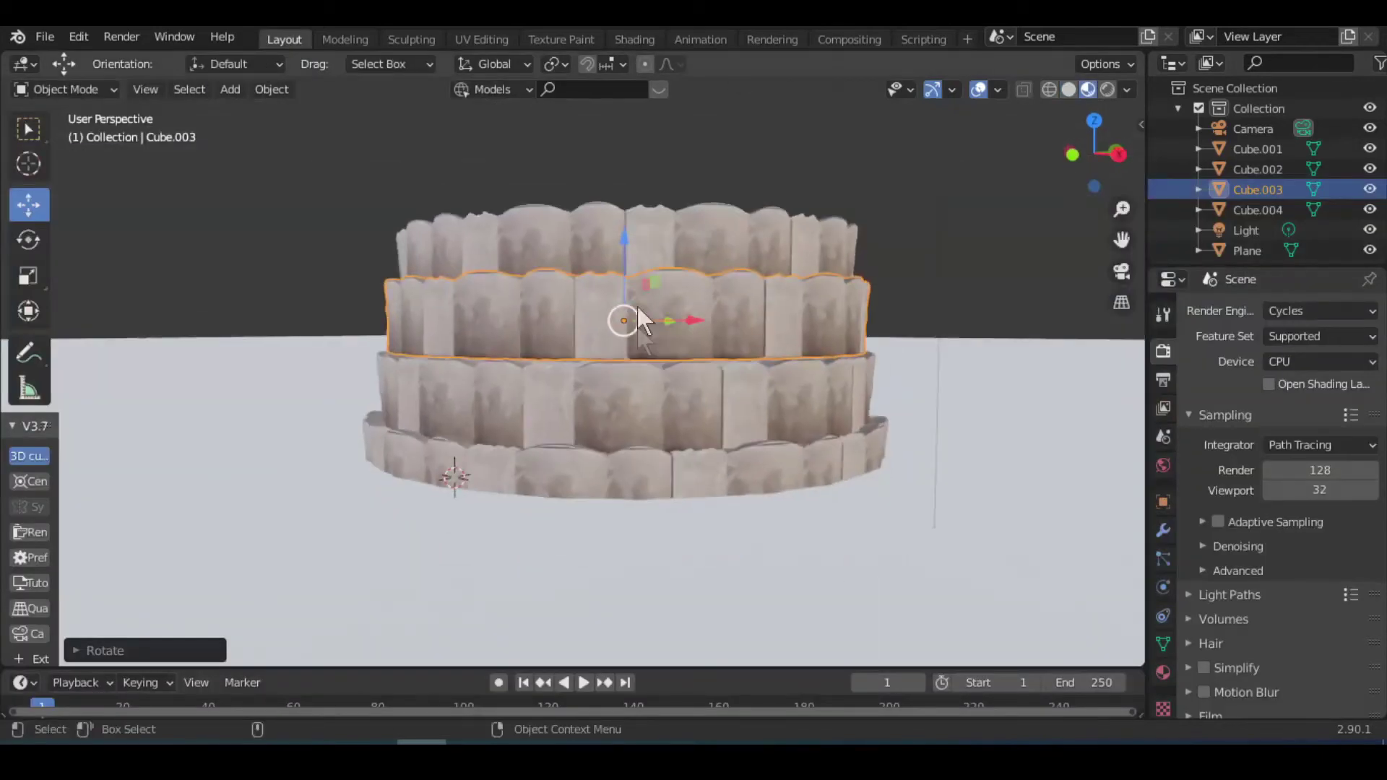
drag(623, 244, 620, 240)
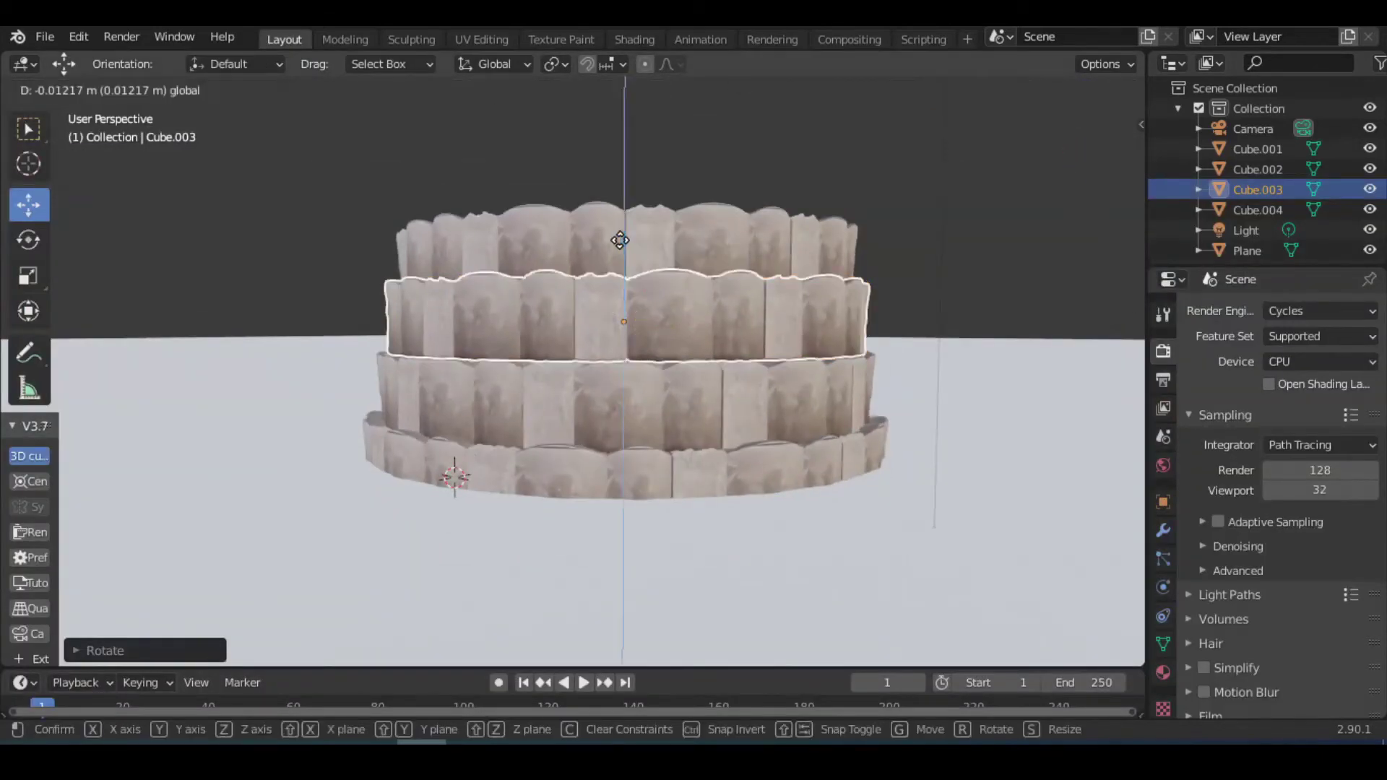
click(615, 241)
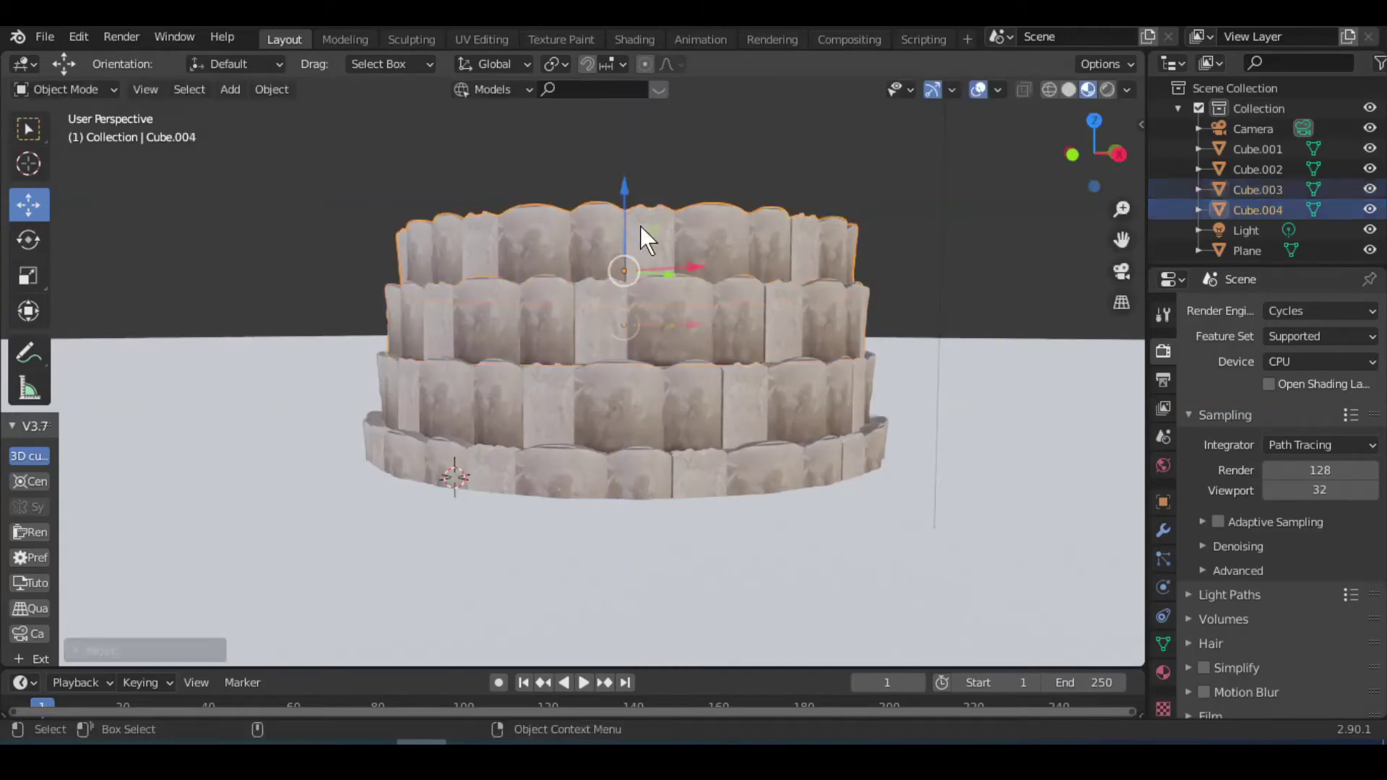
Step: Look down onto the well and select the ground plane
mouse_move(651, 292)
middle_down()
mouse_move(988, 437)
mouse_move(973, 470)
middle_up()
scroll(951, 416, down, 2)
scroll(951, 416, down, 2)
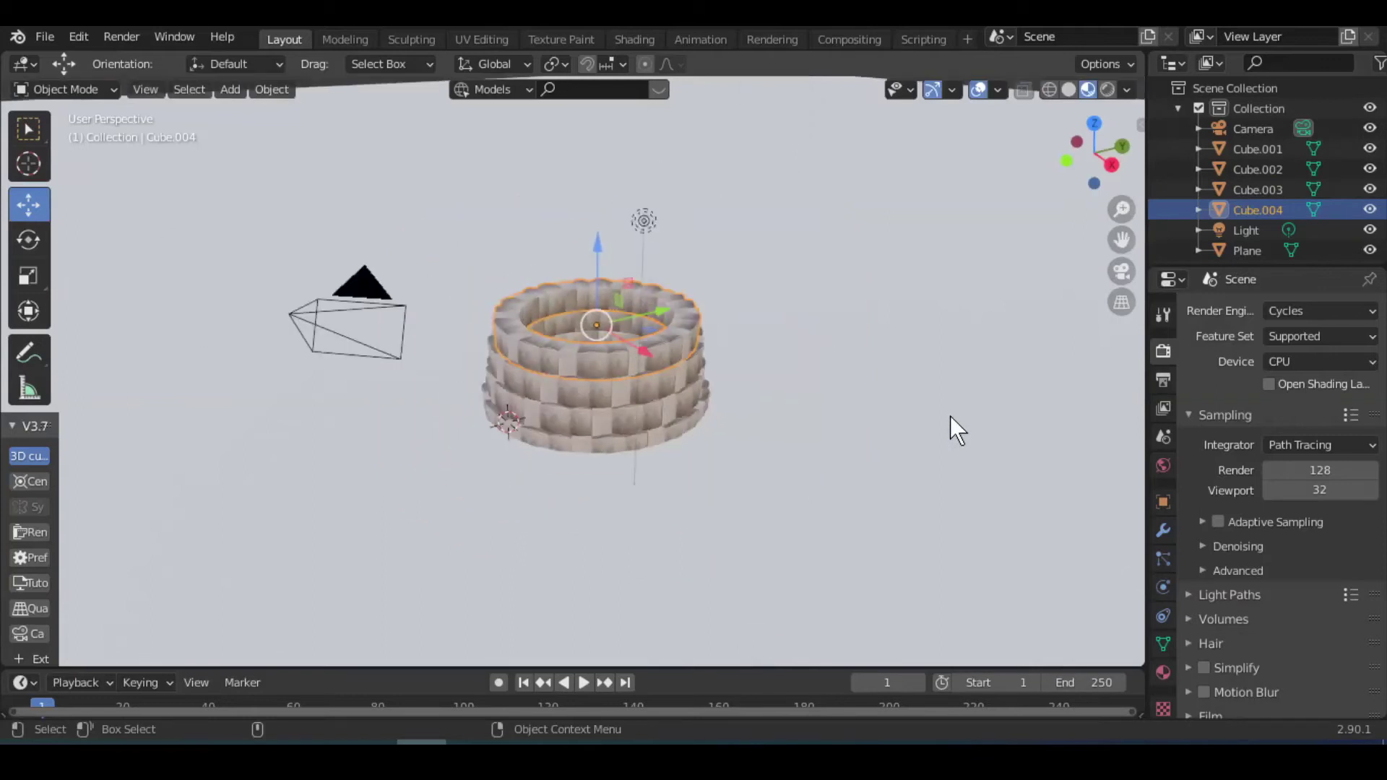
scroll(939, 411, up, 1)
click(928, 405)
scroll(912, 402, down, 2)
scroll(908, 401, down, 1)
scroll(889, 410, up, 3)
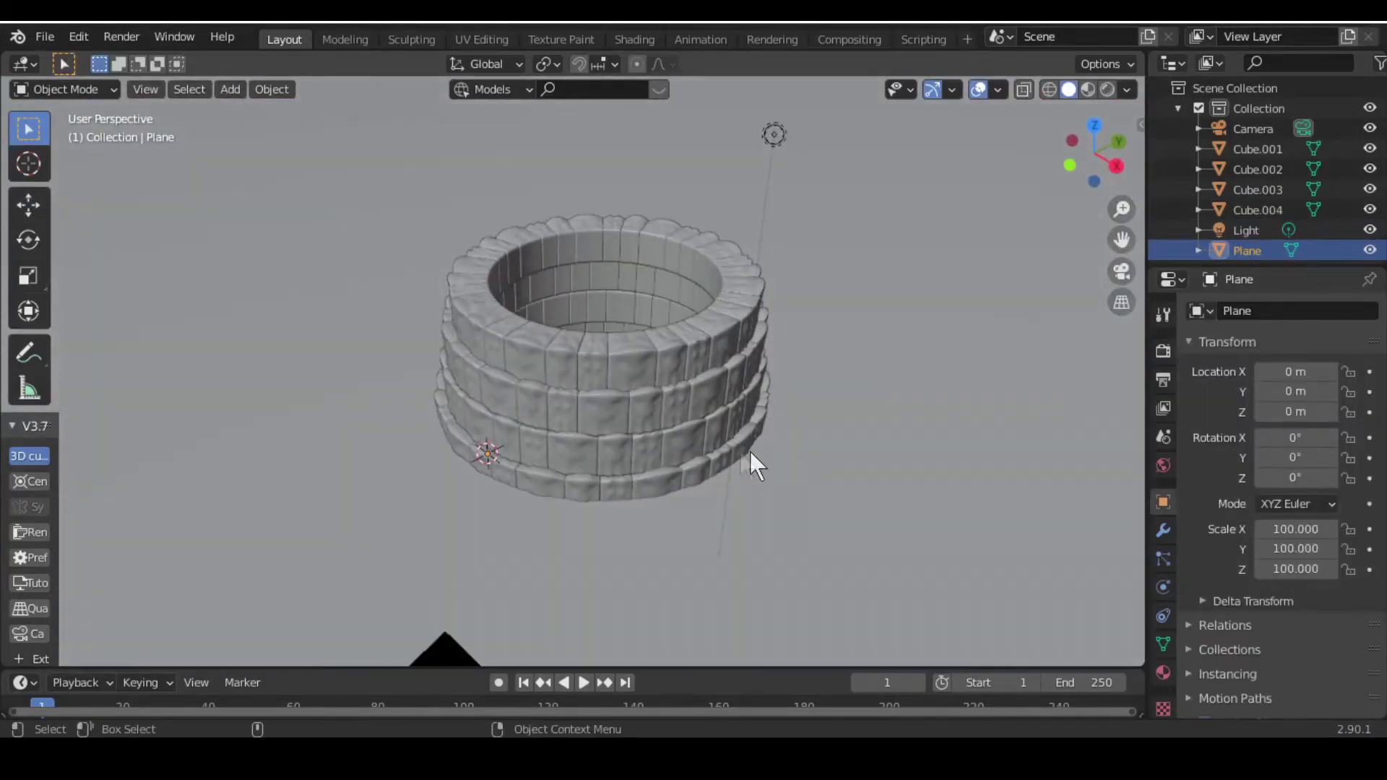
key(shift+a)
Step: Add a small cube and place it to the left of the well
click(820, 341)
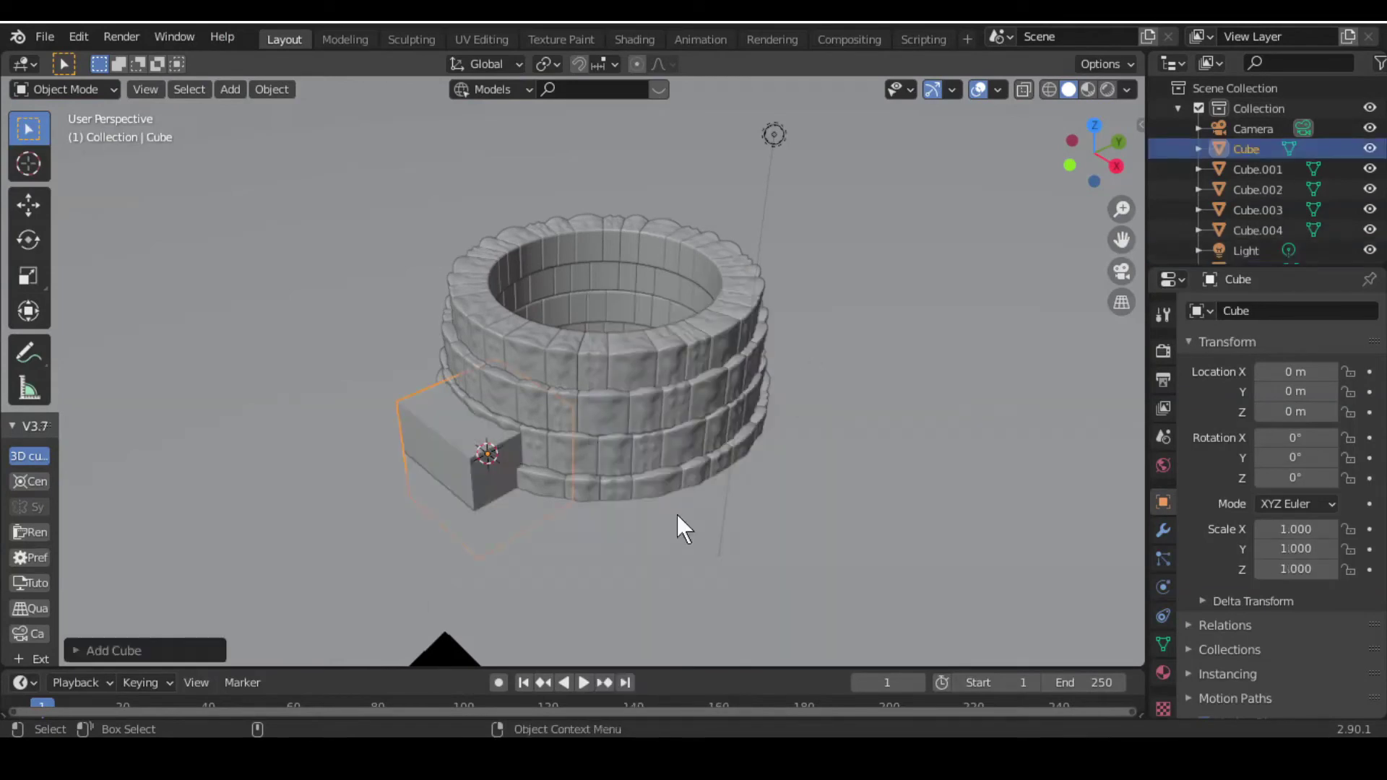
key(s)
click(562, 461)
key(KP_1)
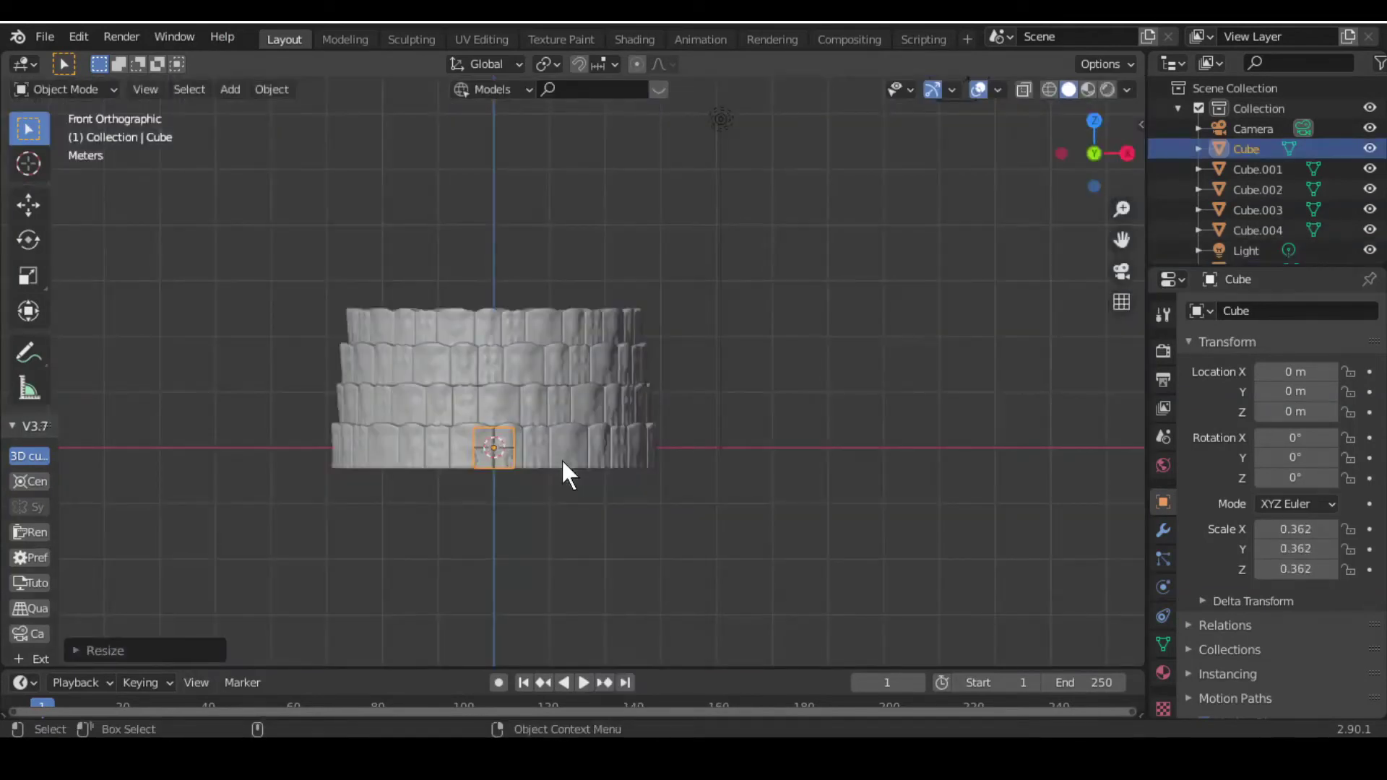
key(g)
click(356, 443)
scroll(434, 495, up, 3)
shift+middle_drag(433, 496, 883, 399)
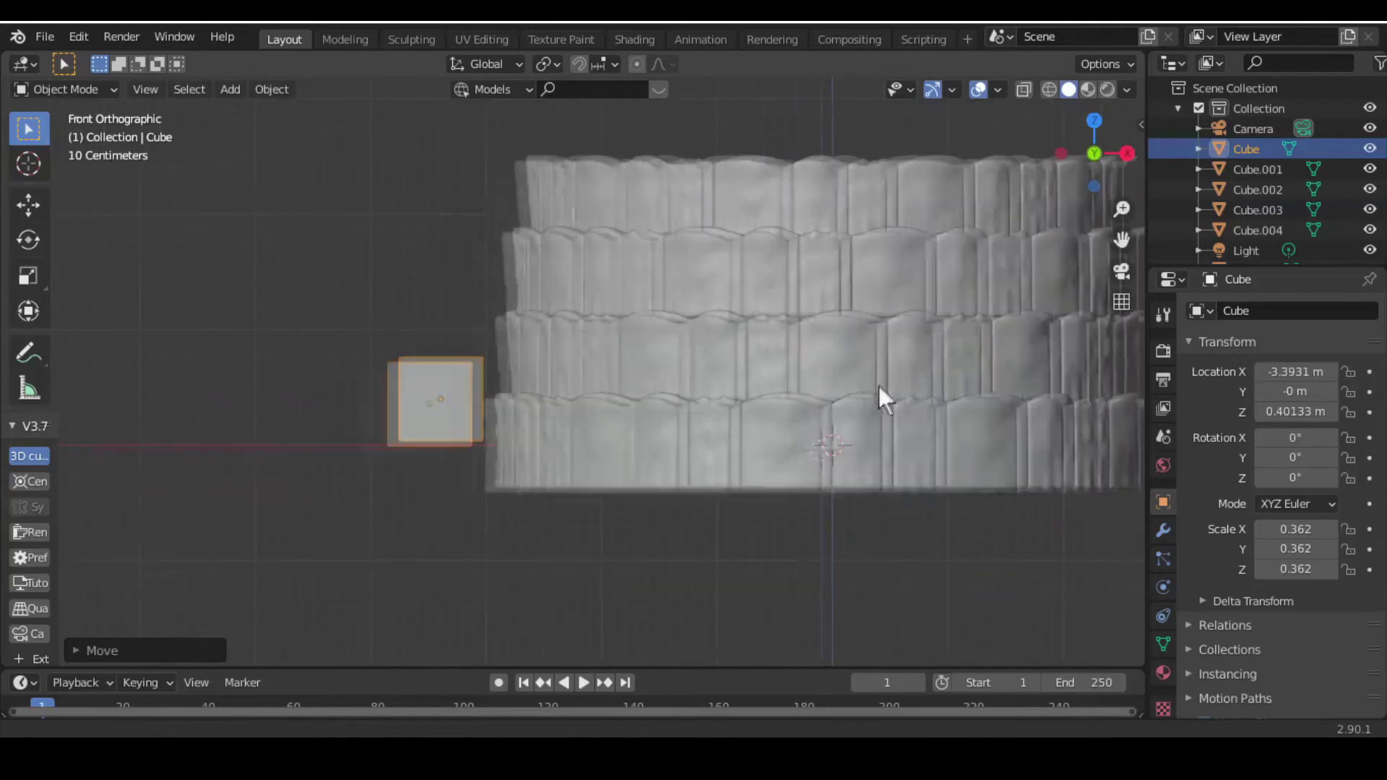
Step: Lower the cube slightly and scale it to 0.456 × 0.335 × 0.456
click(28, 205)
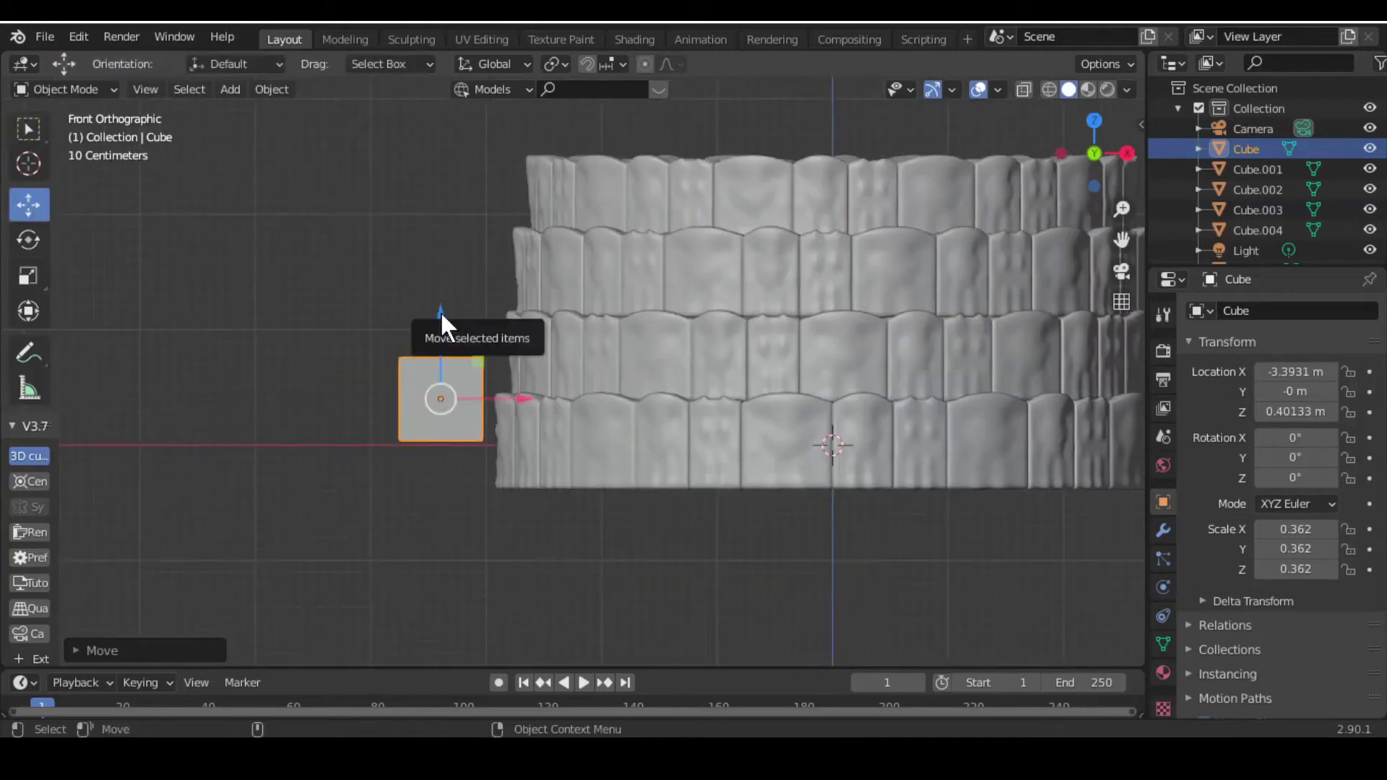
drag(440, 311, 439, 319)
scroll(488, 427, up, 1)
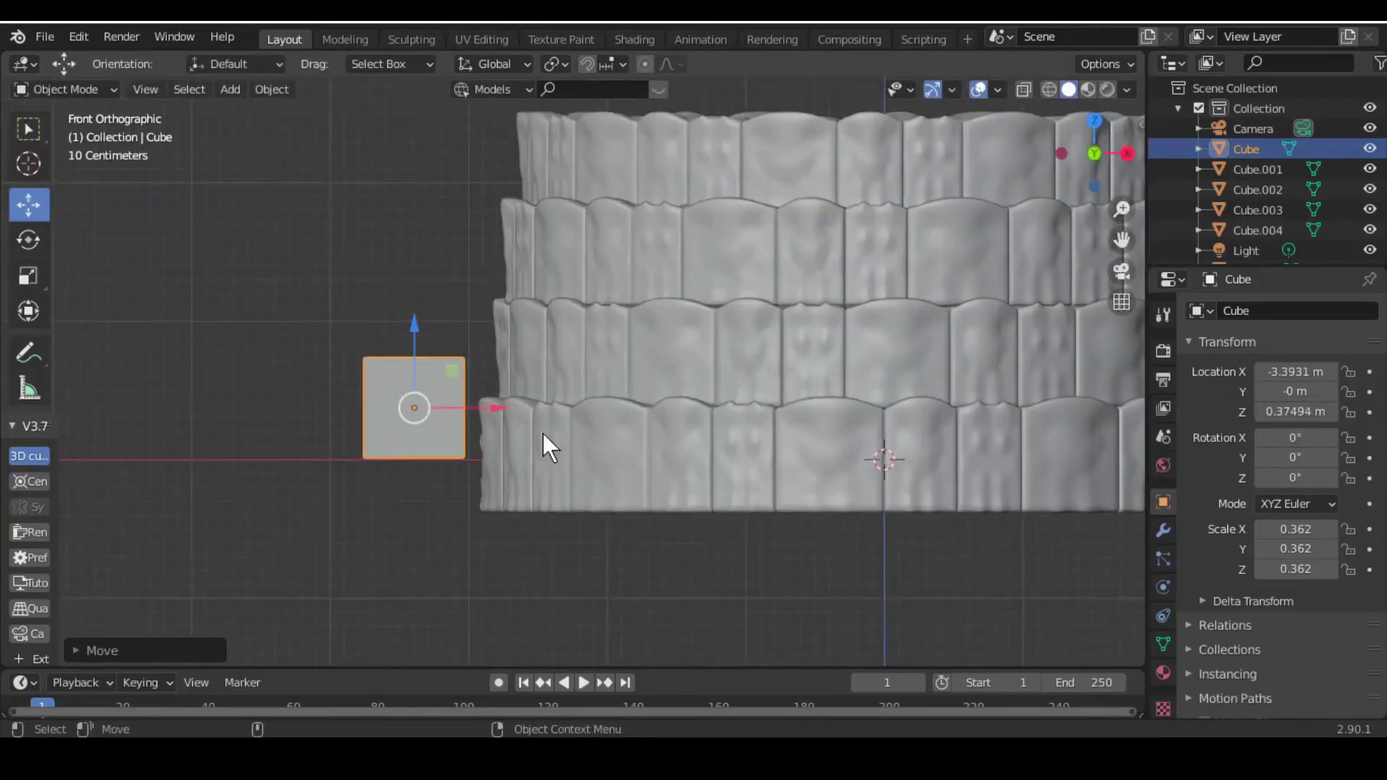
mouse_move(636, 452)
middle_down()
mouse_move(539, 518)
mouse_move(635, 455)
mouse_move(549, 404)
middle_up()
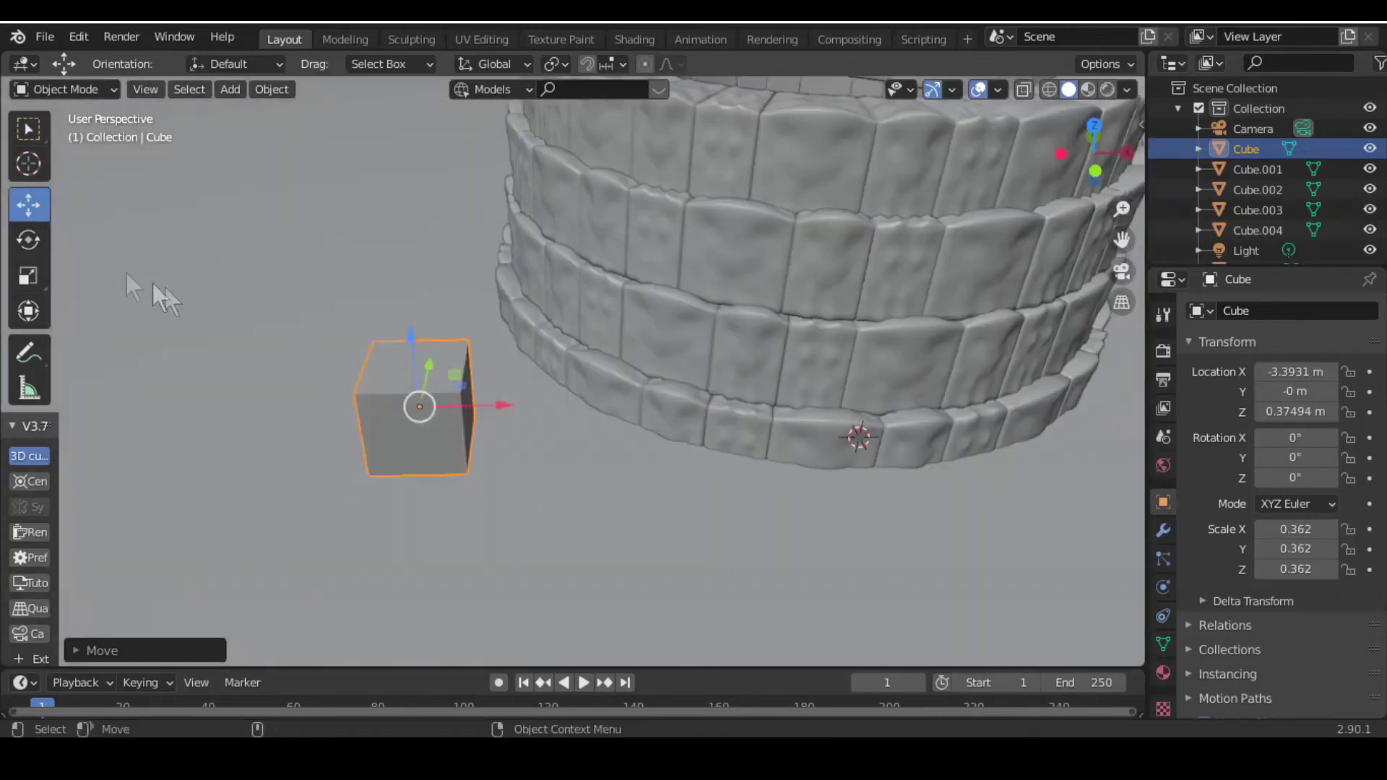
click(28, 275)
drag(431, 375, 533, 456)
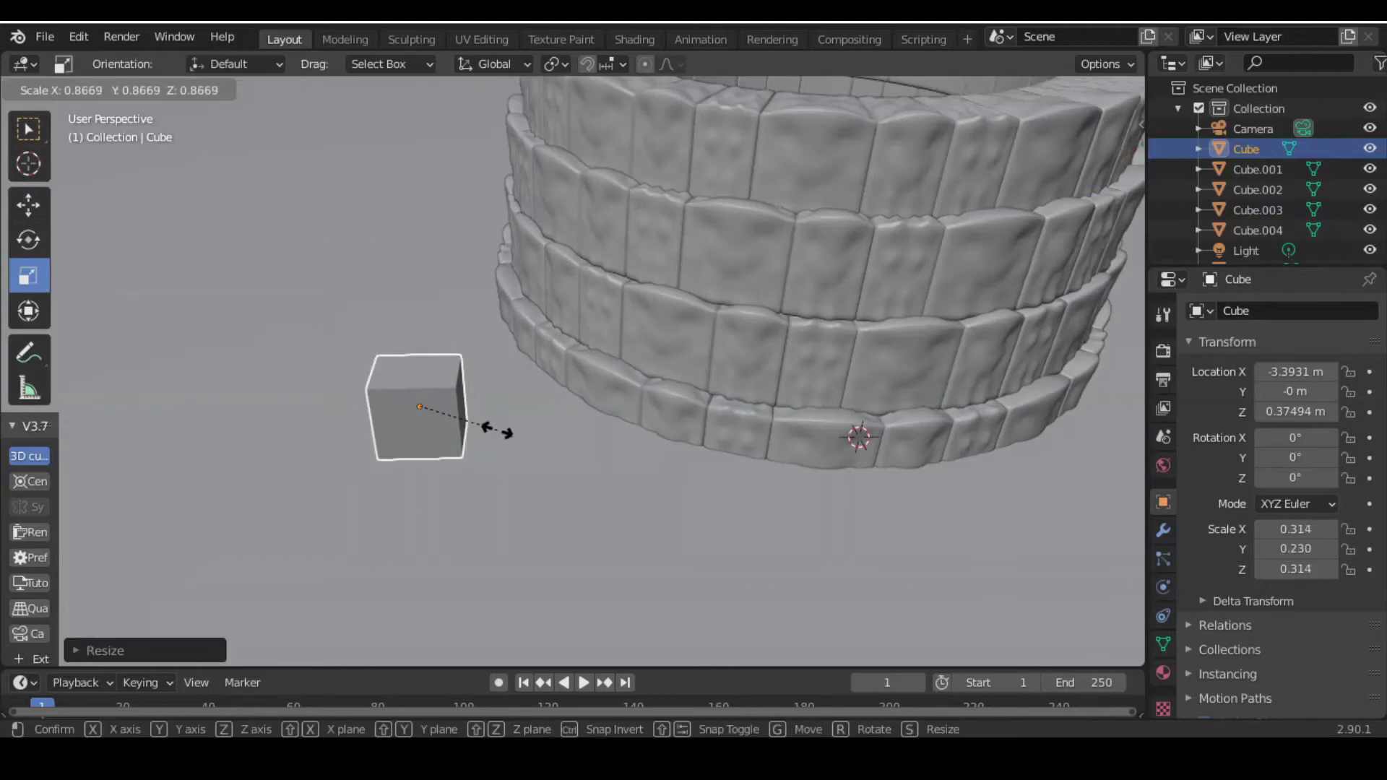
middle_drag(534, 455, 596, 482)
Step: Reselect the new cube and enter Edit Mode on its mesh
click(390, 428)
click(397, 396)
click(65, 89)
click(51, 128)
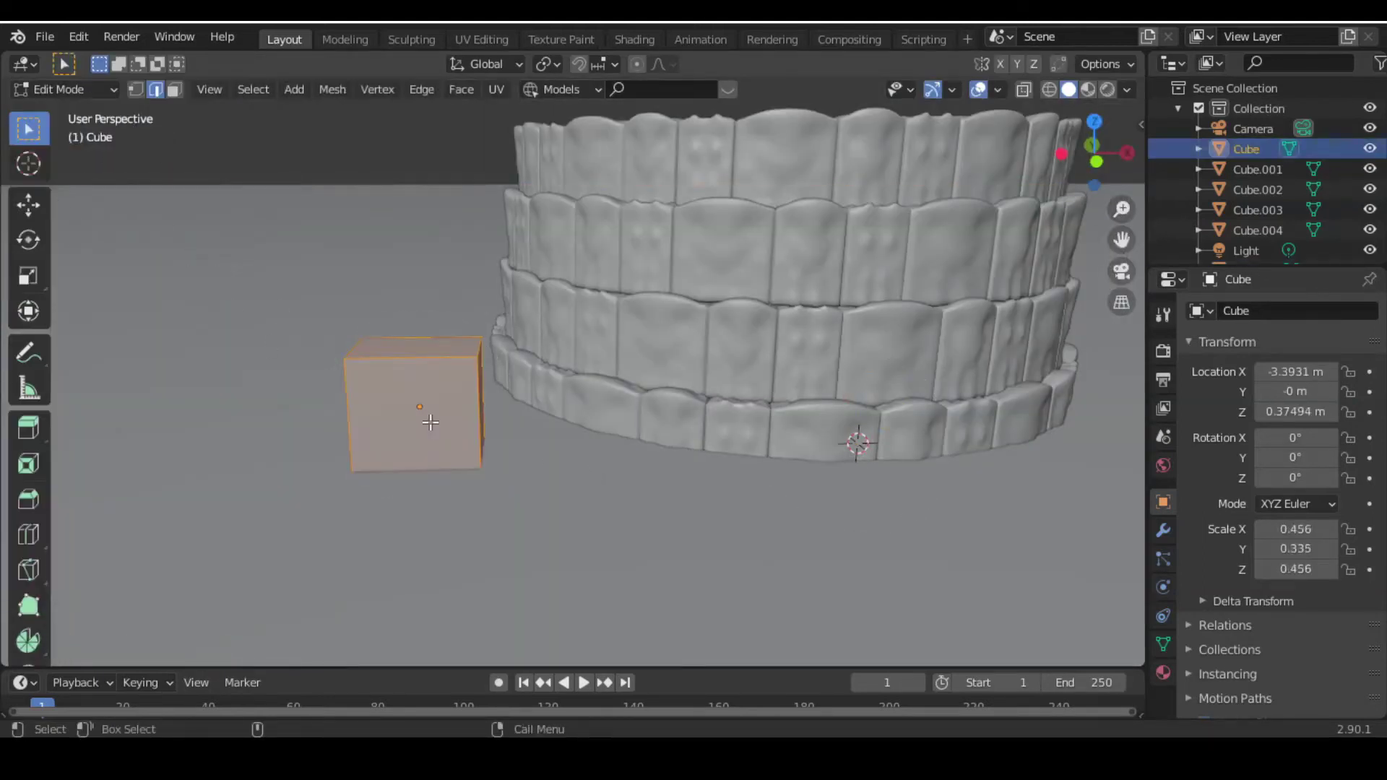
Step: Add two loop cuts to the cube, creating a central strip
key(ctrl+r)
click(381, 357)
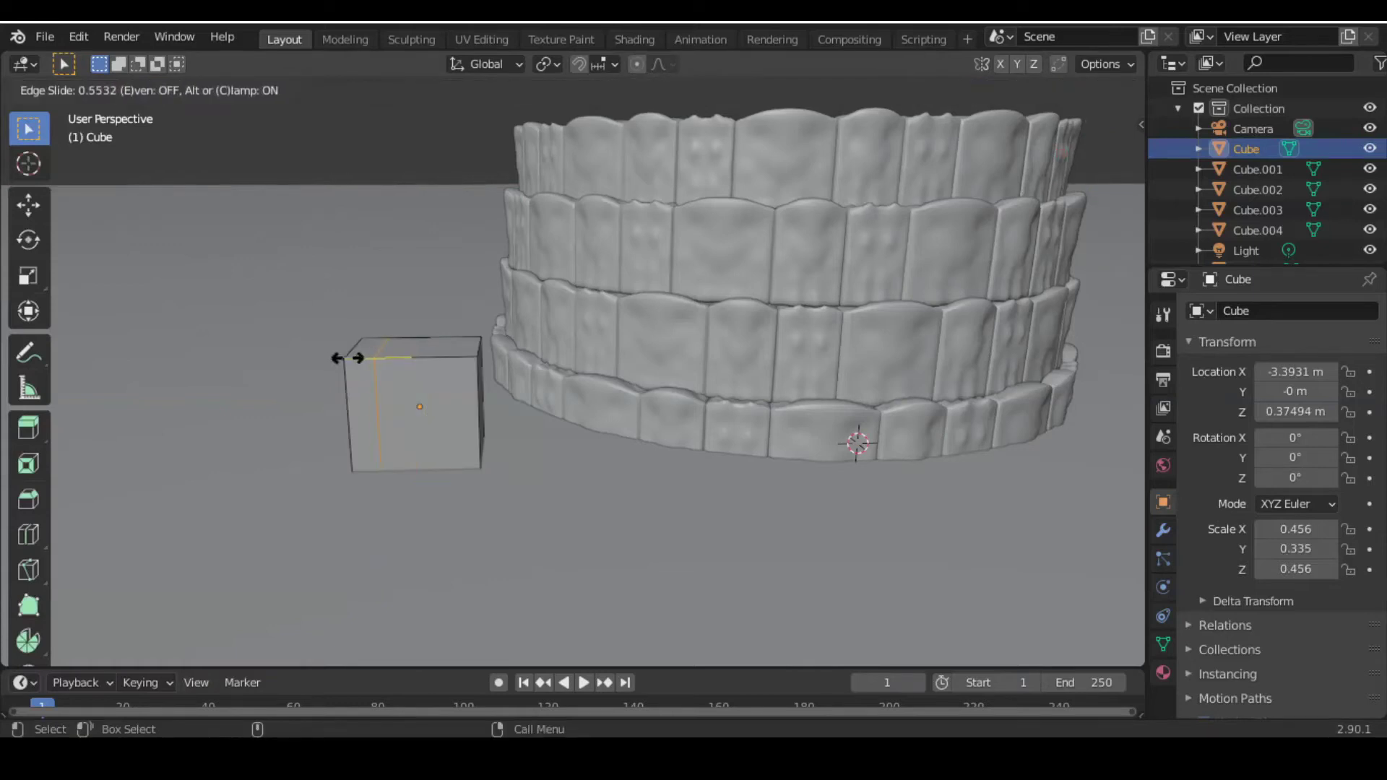
click(347, 357)
key(ctrl+r)
click(435, 388)
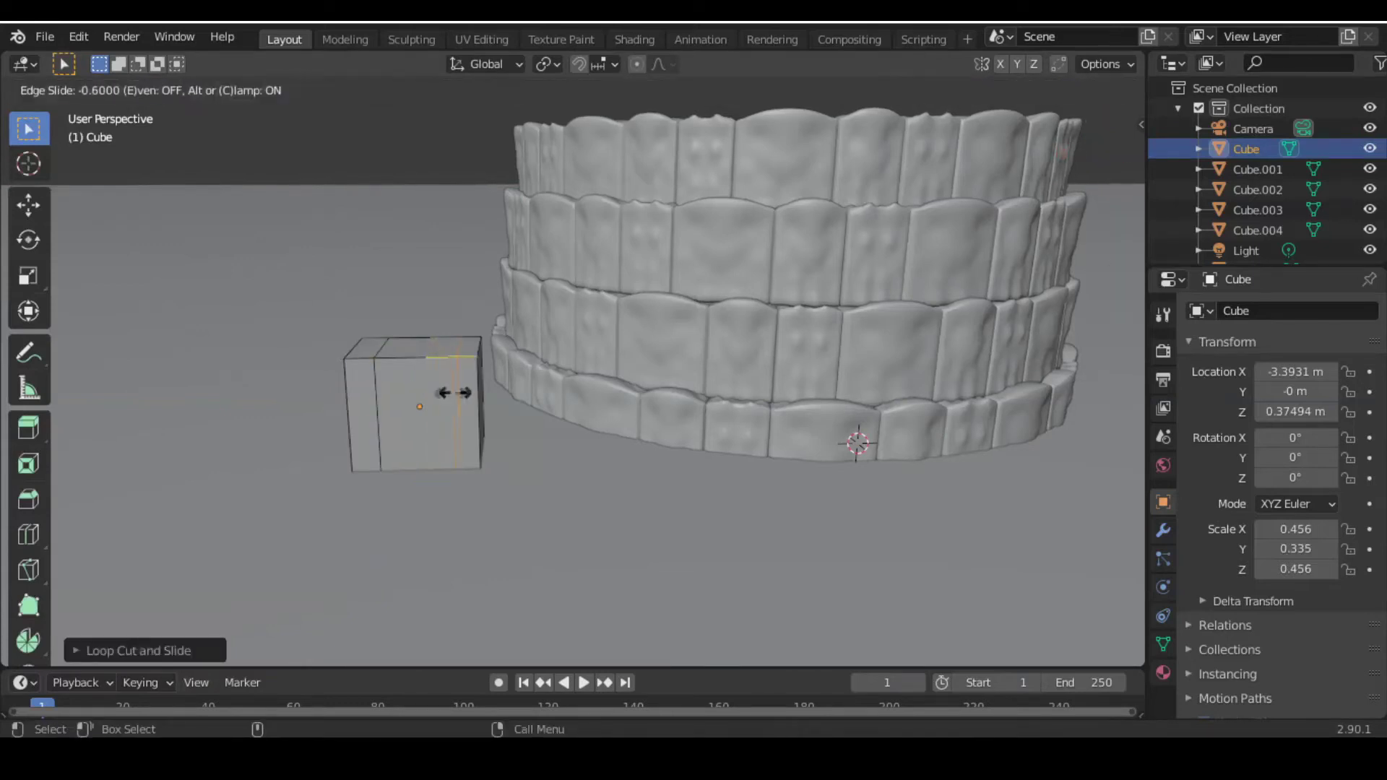
click(450, 393)
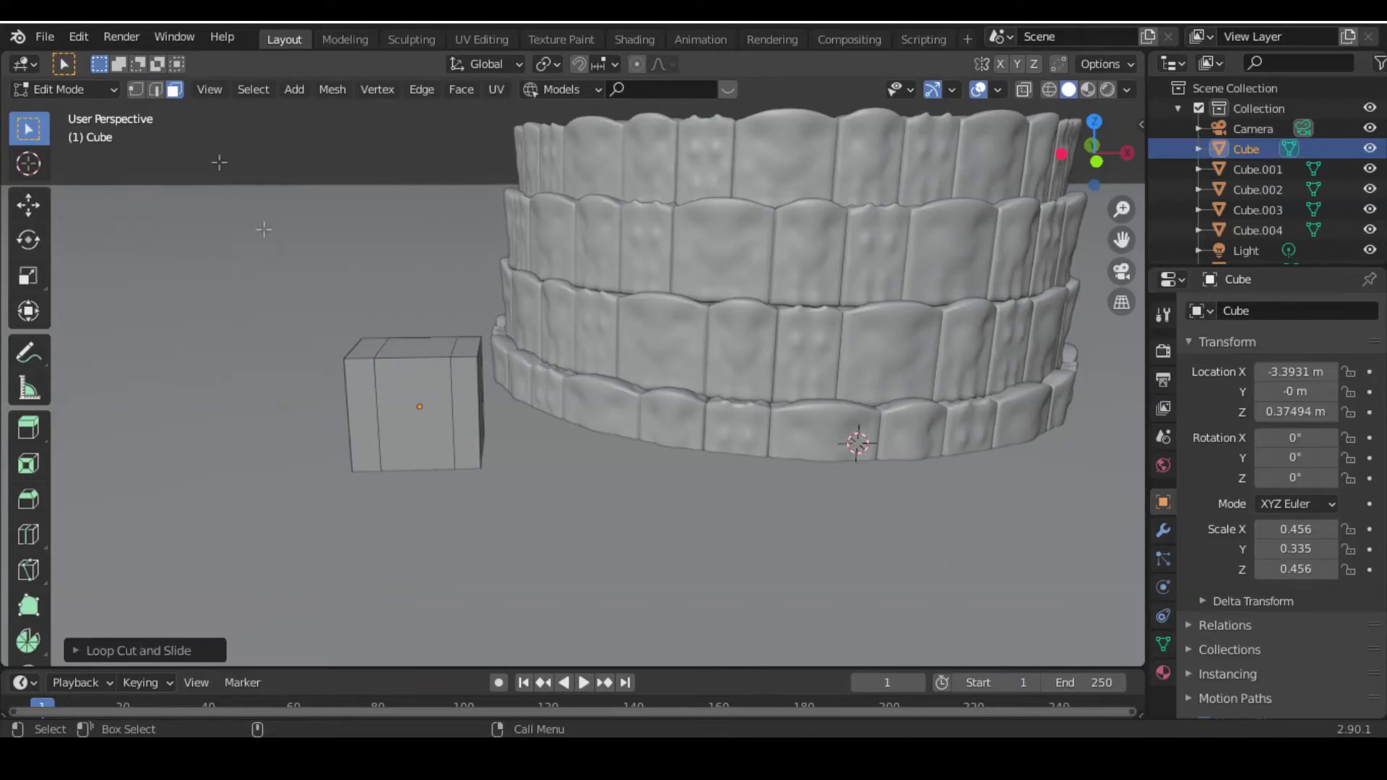
Step: Extrude the middle front face and slide it along X to carve a notch
click(406, 388)
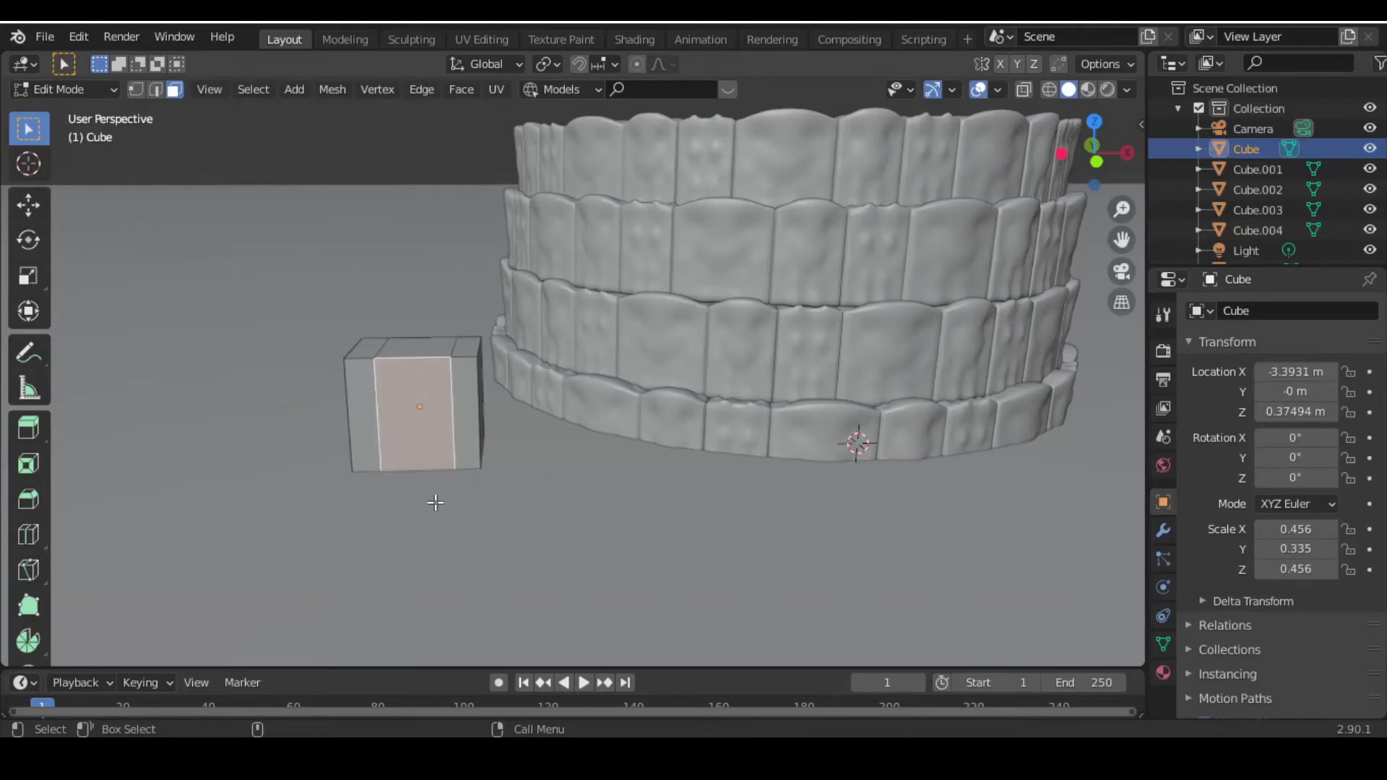
key(e)
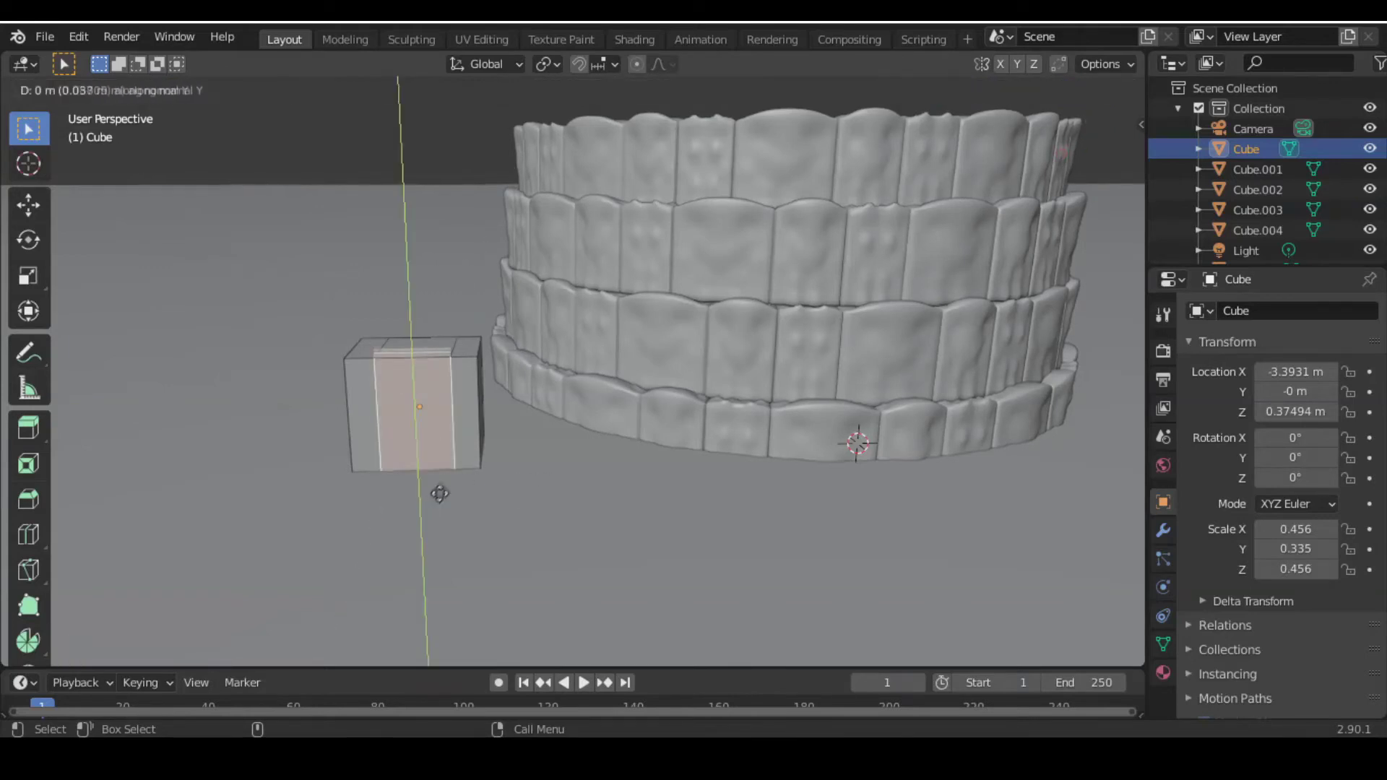
click(442, 488)
middle_drag(443, 487, 453, 491)
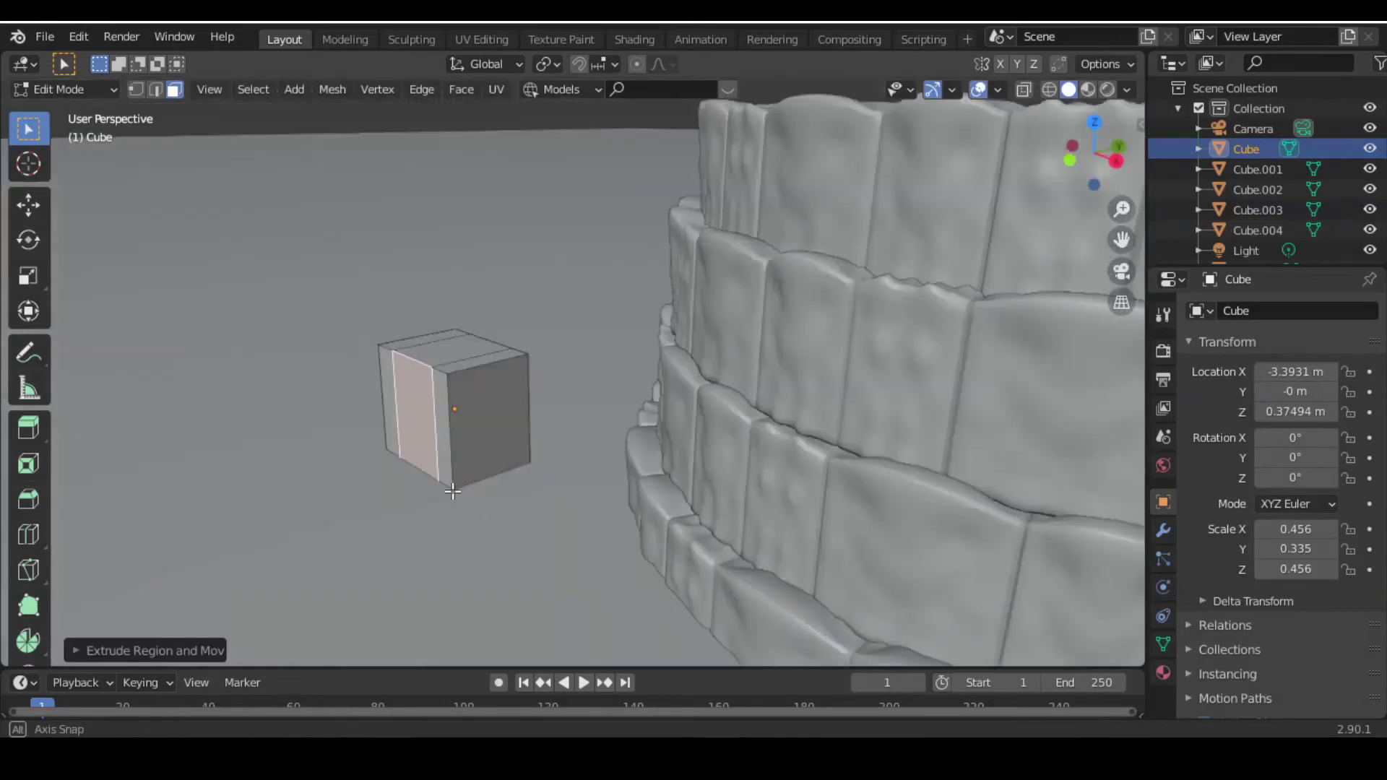
key(e)
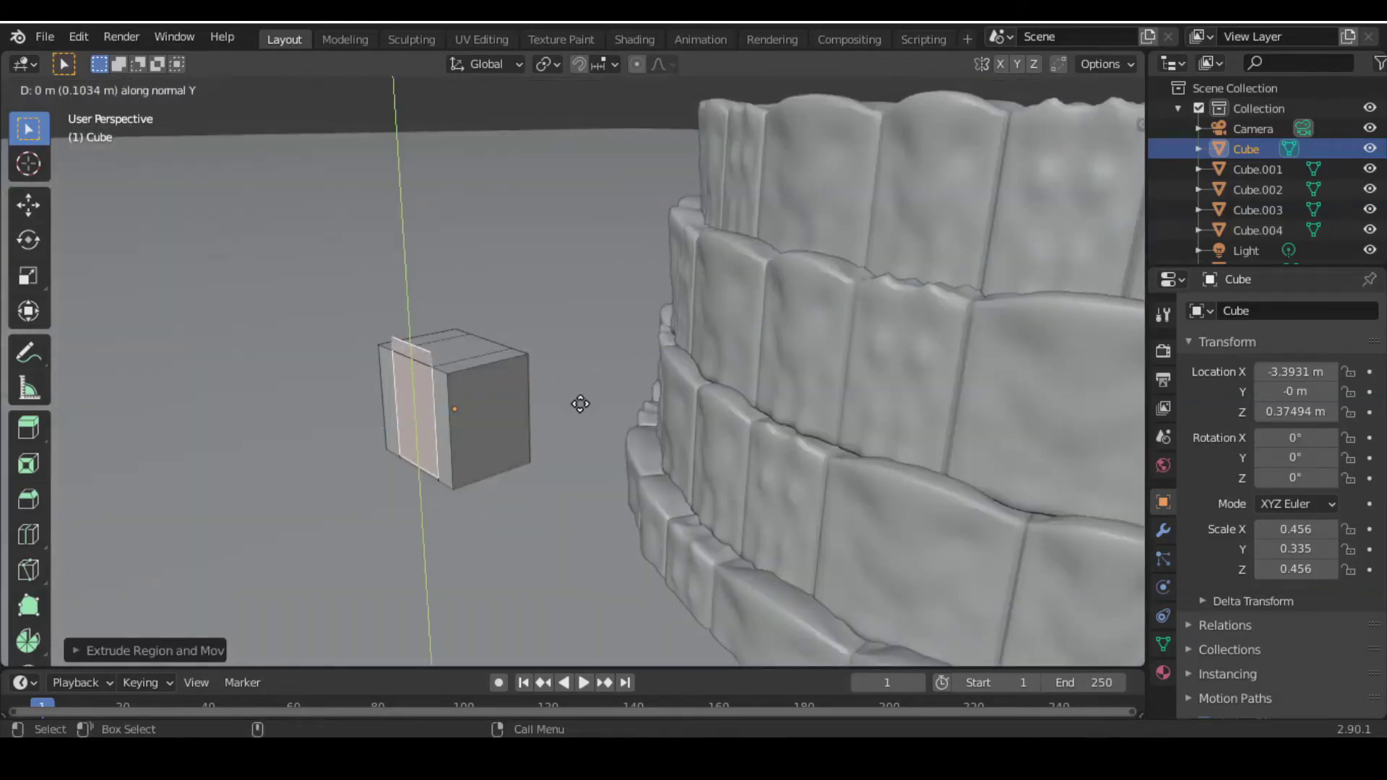
click(547, 410)
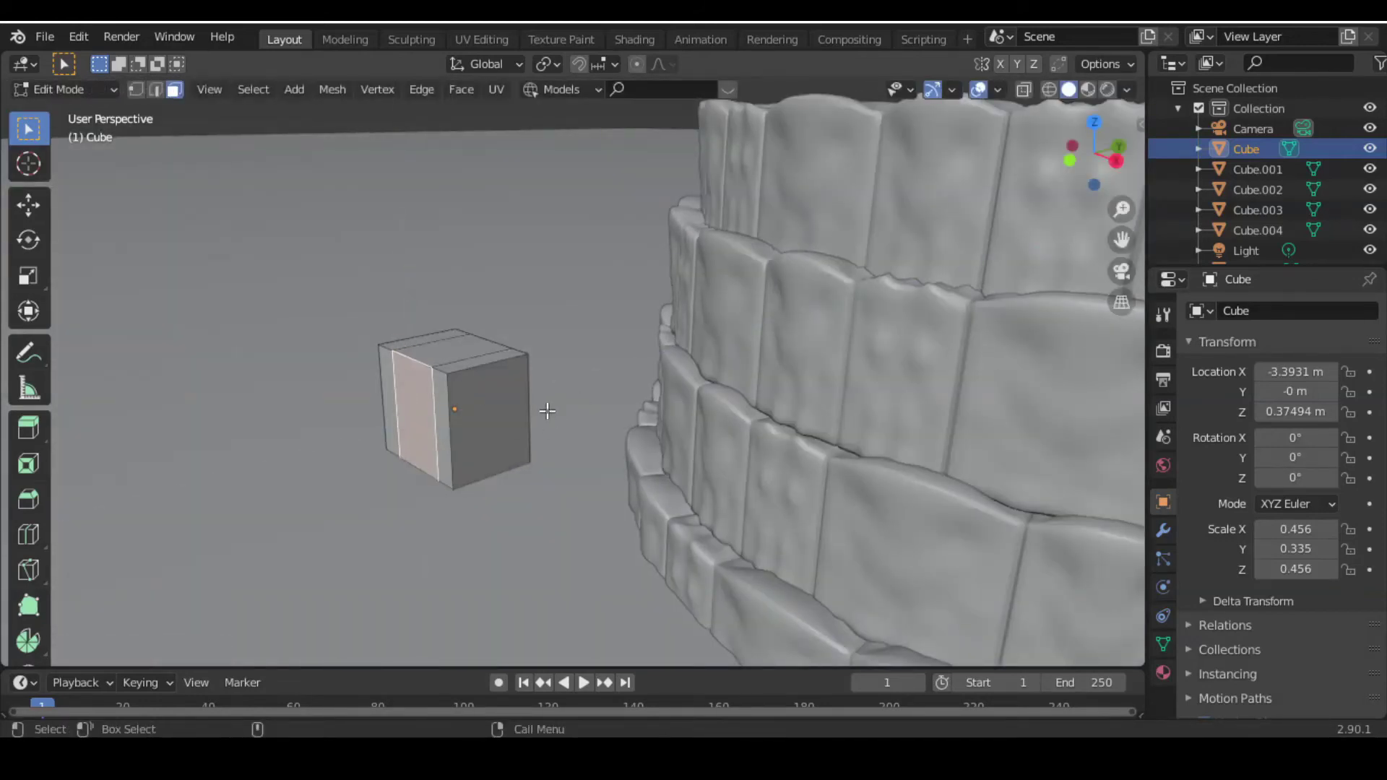
click(29, 205)
mouse_move(488, 406)
mouse_down()
mouse_move(534, 395)
mouse_move(522, 399)
mouse_up()
Step: Delete the cube's front face so the block is open at the front
middle_drag(522, 399, 650, 405)
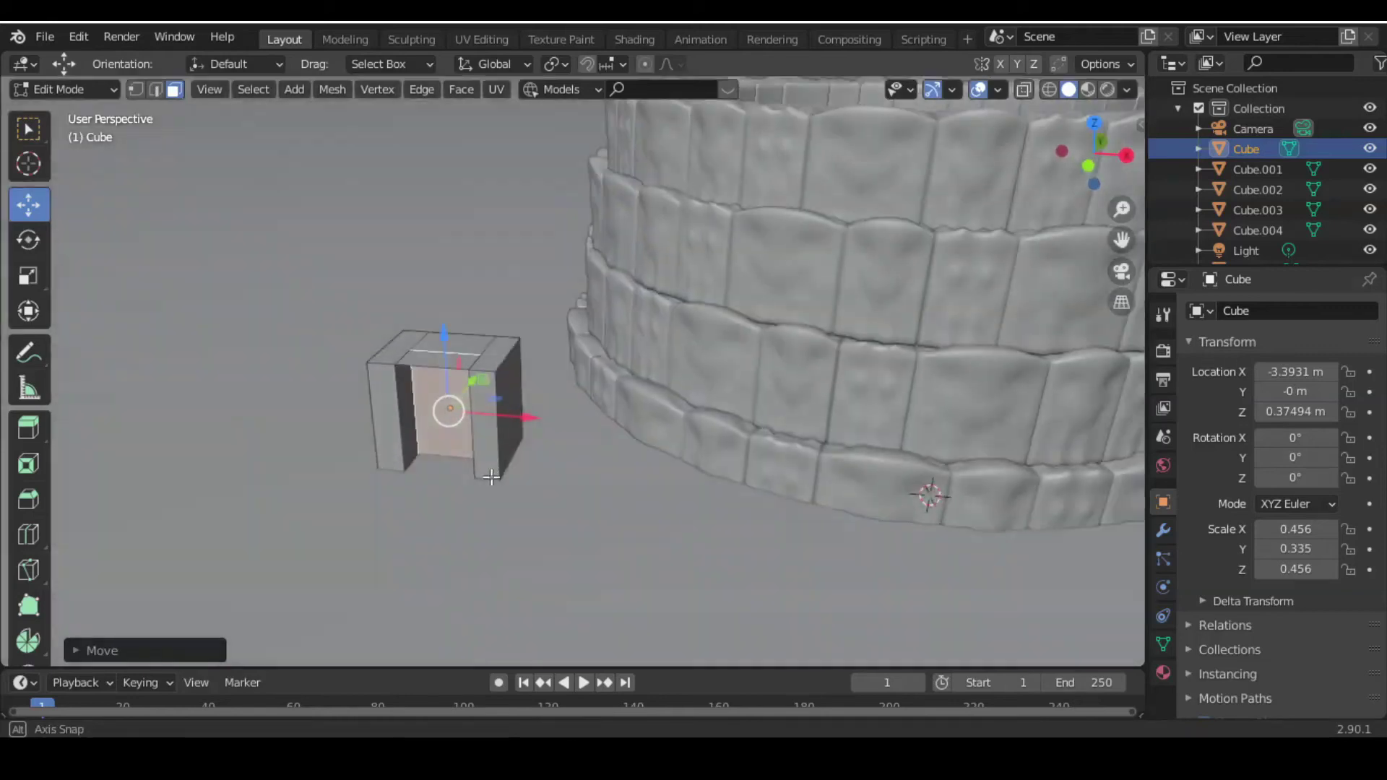
key(x)
click(444, 436)
middle_drag(473, 431, 439, 372)
click(438, 371)
middle_drag(474, 438, 474, 395)
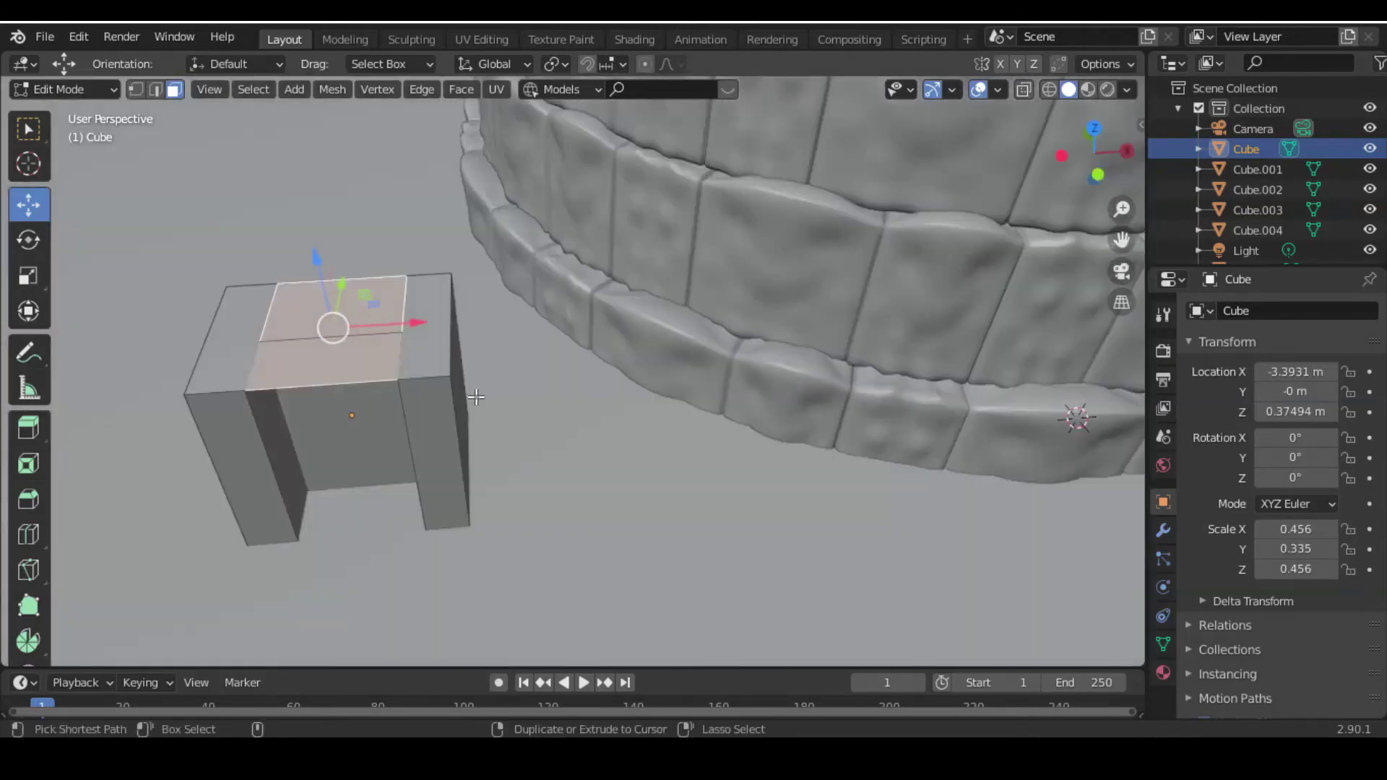
click(475, 396)
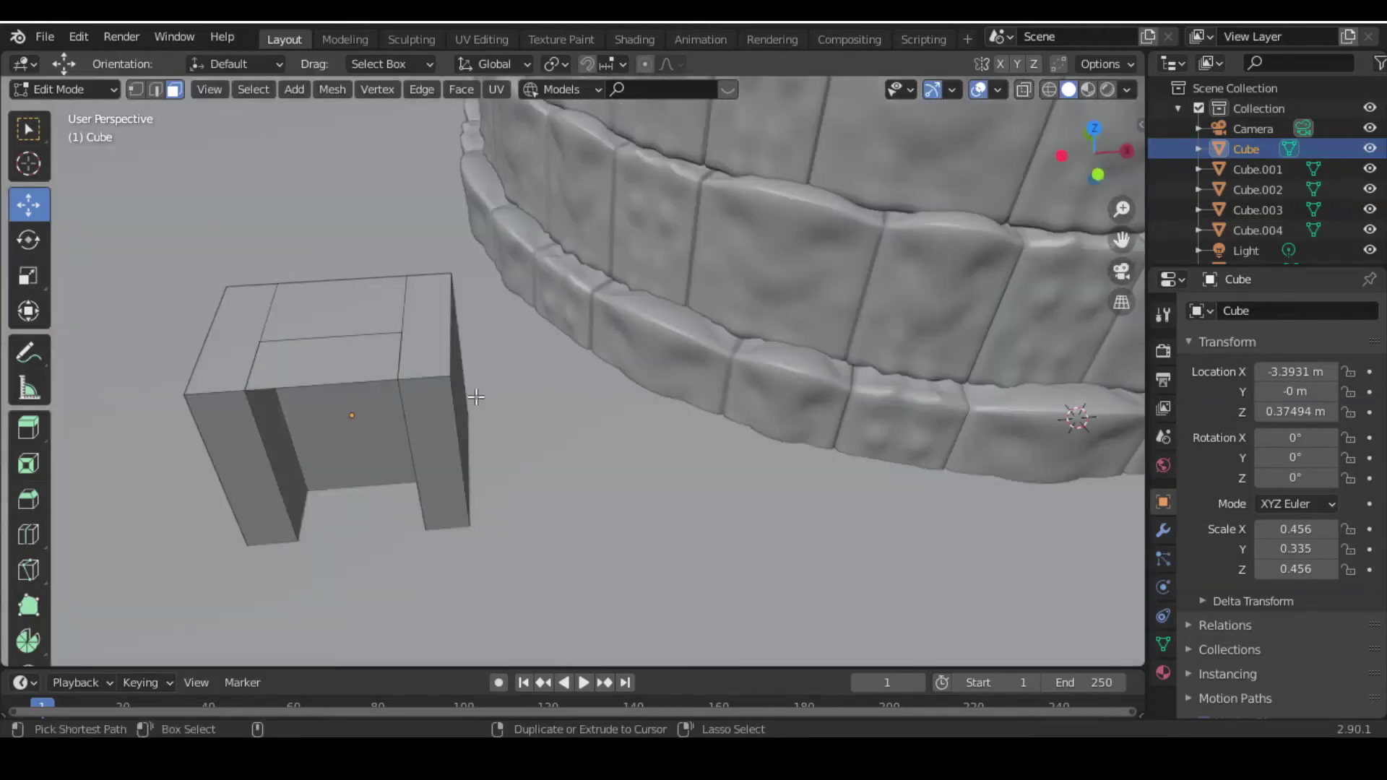
click(350, 444)
Step: Select the three top faces and extrude them upward
middle_drag(444, 514, 279, 331)
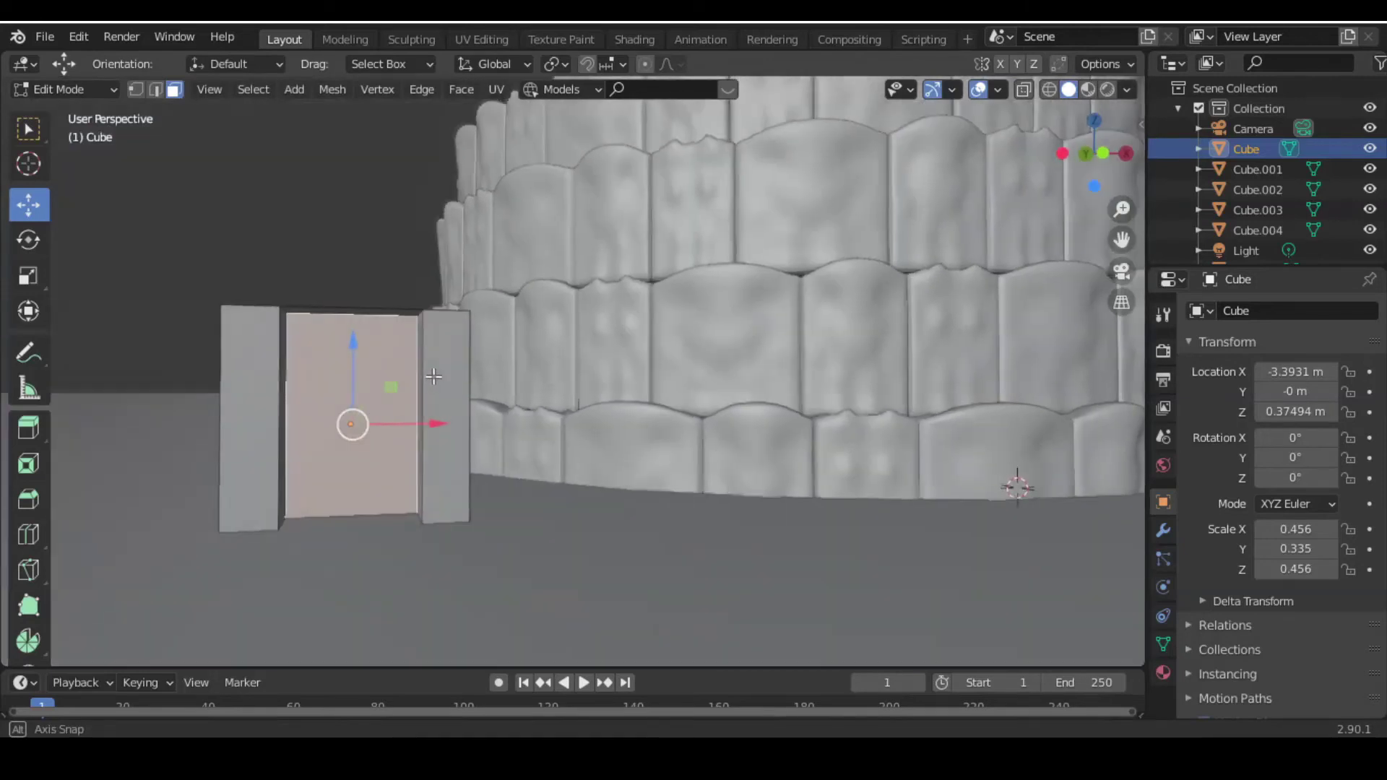
click(287, 333)
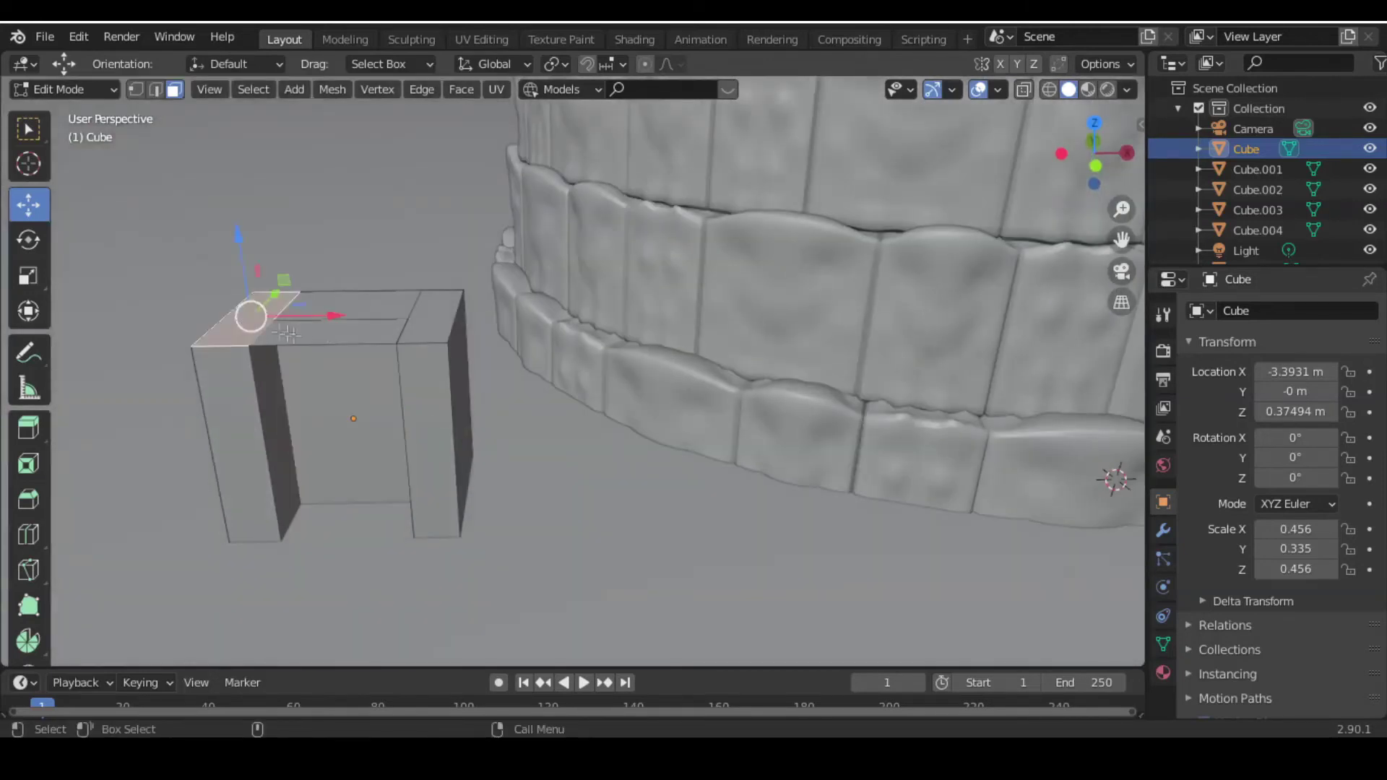
shift+click(379, 333)
shift+click(430, 330)
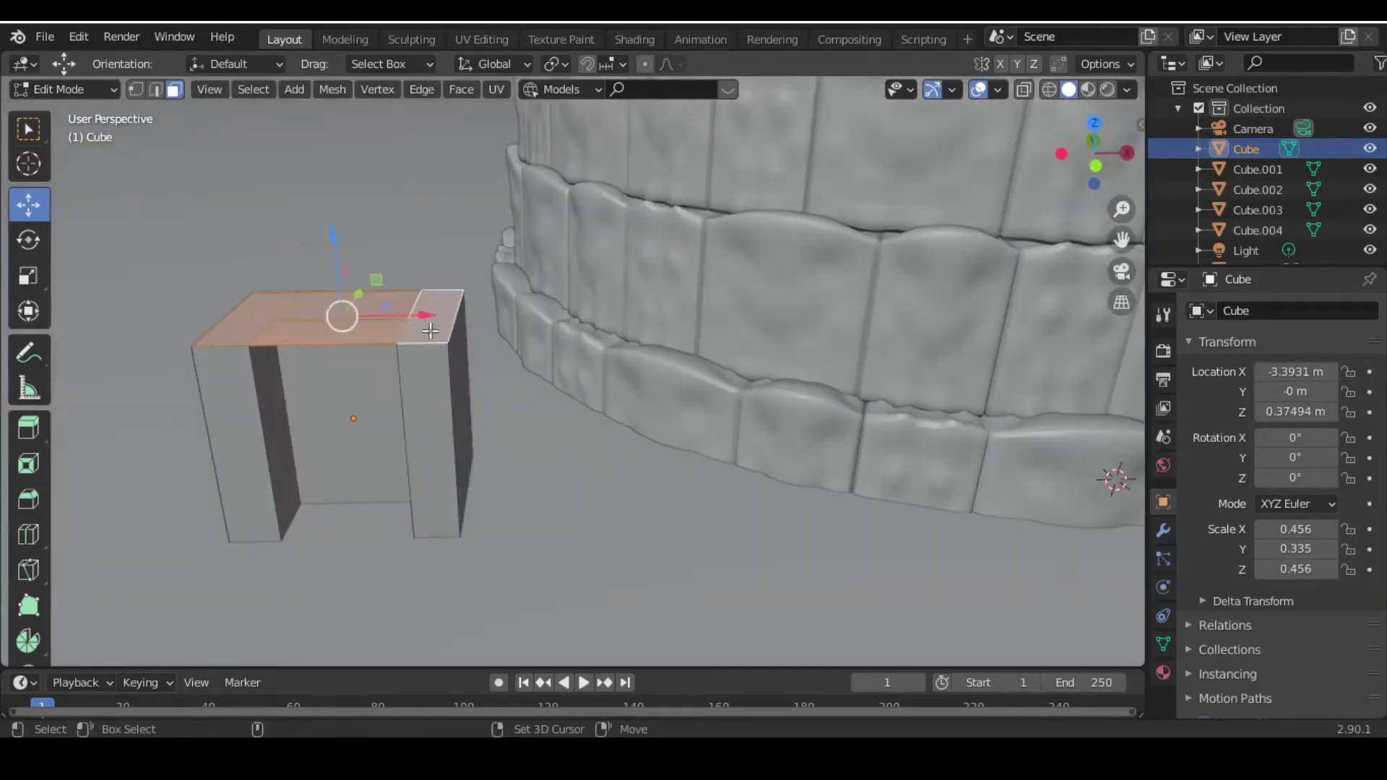
key(e)
click(341, 261)
scroll(340, 262, down, 2)
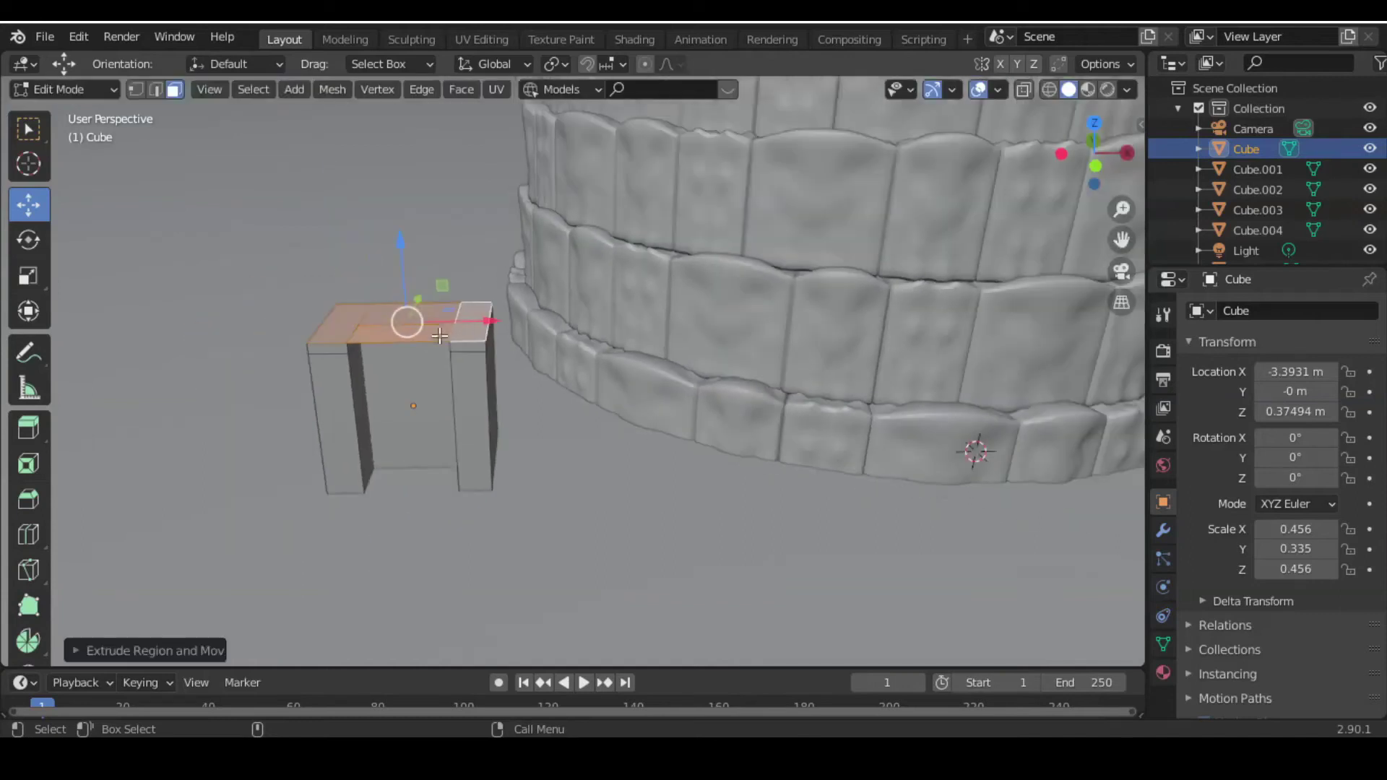
click(135, 89)
middle_drag(480, 510, 421, 422)
Step: With X-ray on, raise the top vertices about 3.9 m to form a tall post
drag(239, 247, 547, 375)
scroll(792, 411, down, 2)
scroll(721, 411, down, 1)
drag(511, 270, 509, 109)
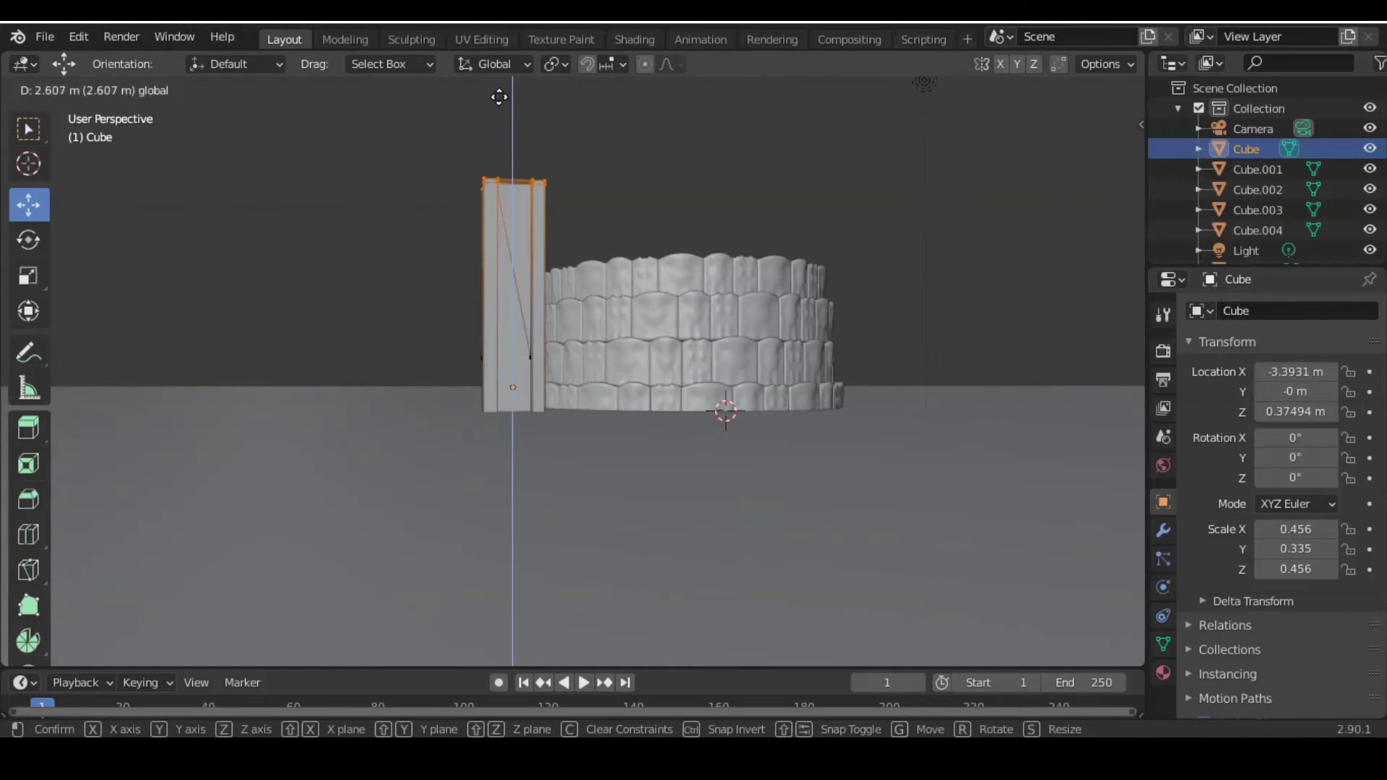
key(ctrl+z)
scroll(620, 448, up, 2)
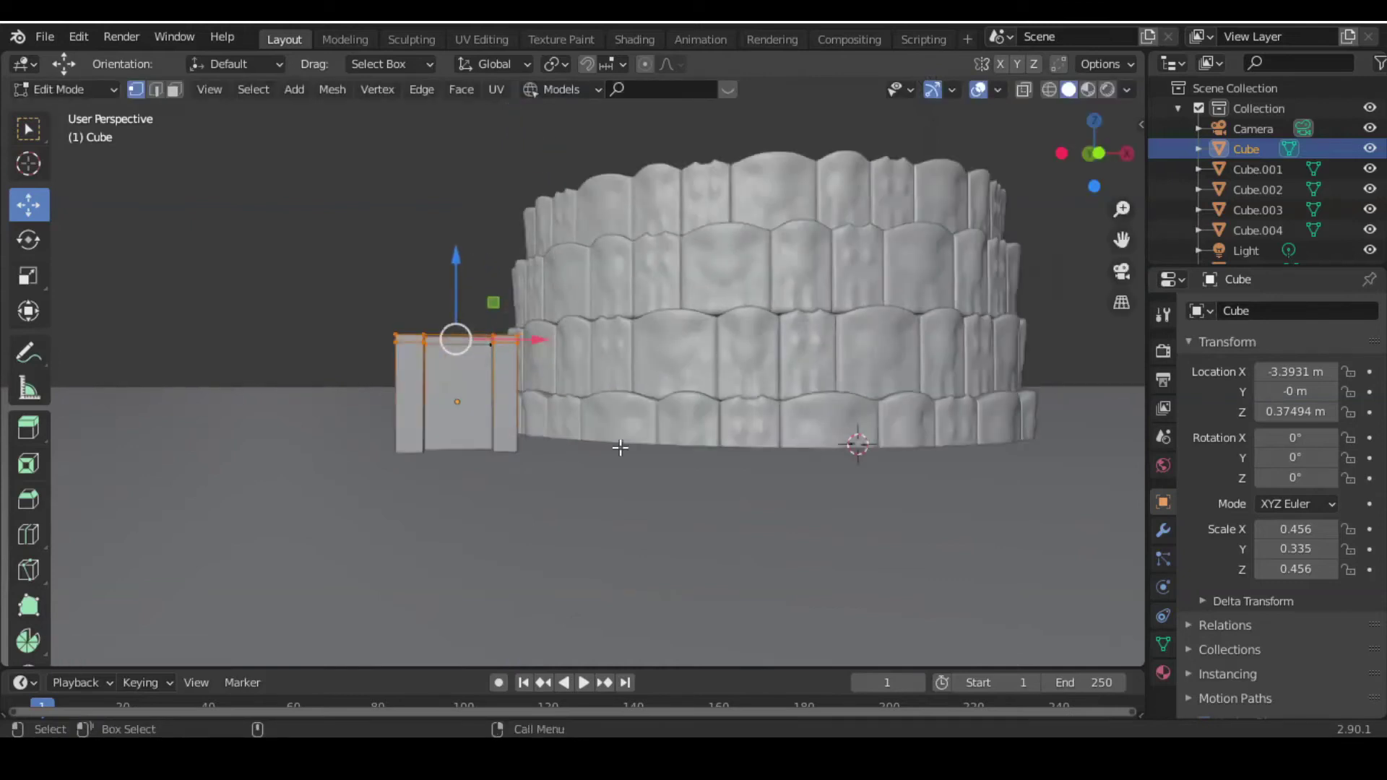
scroll(620, 448, up, 2)
click(1023, 89)
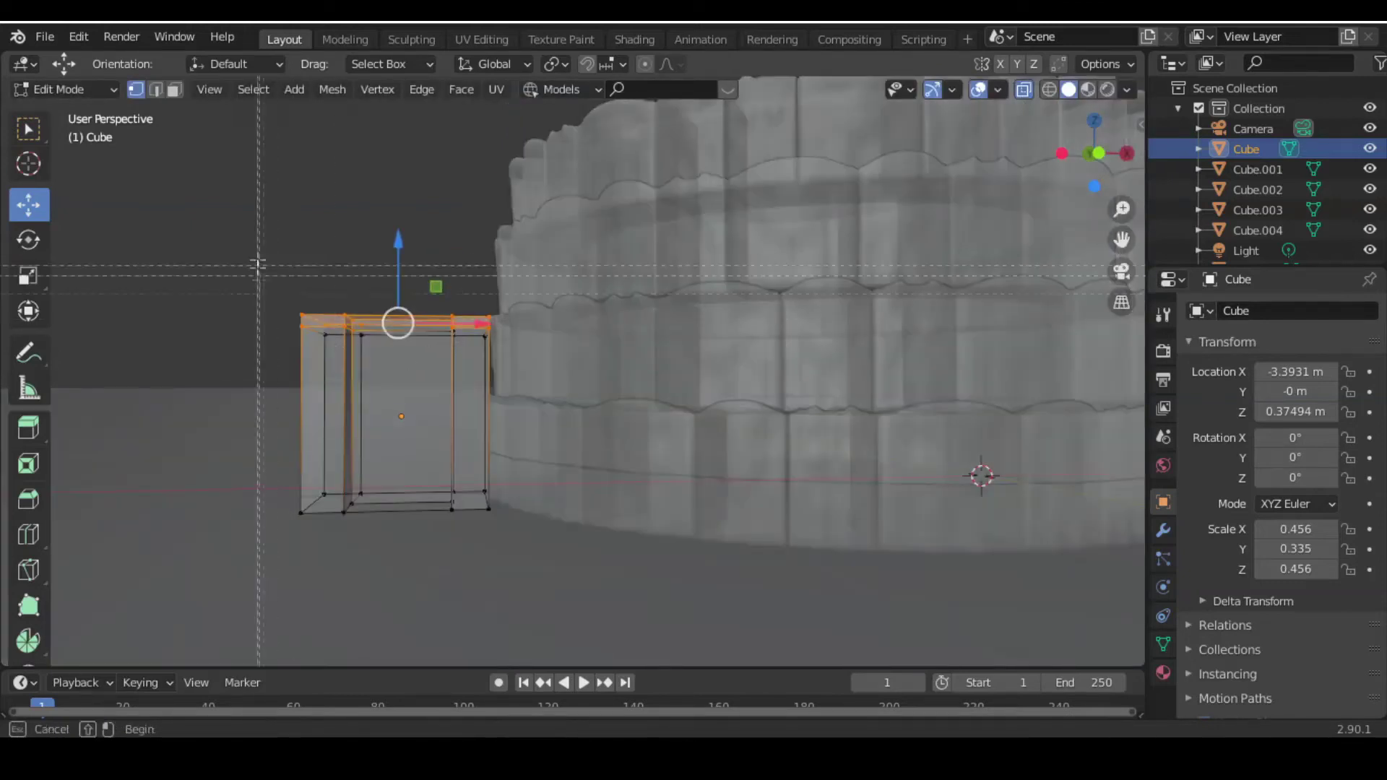
scroll(483, 276, down, 2)
drag(483, 276, 465, 155)
scroll(527, 216, down, 2)
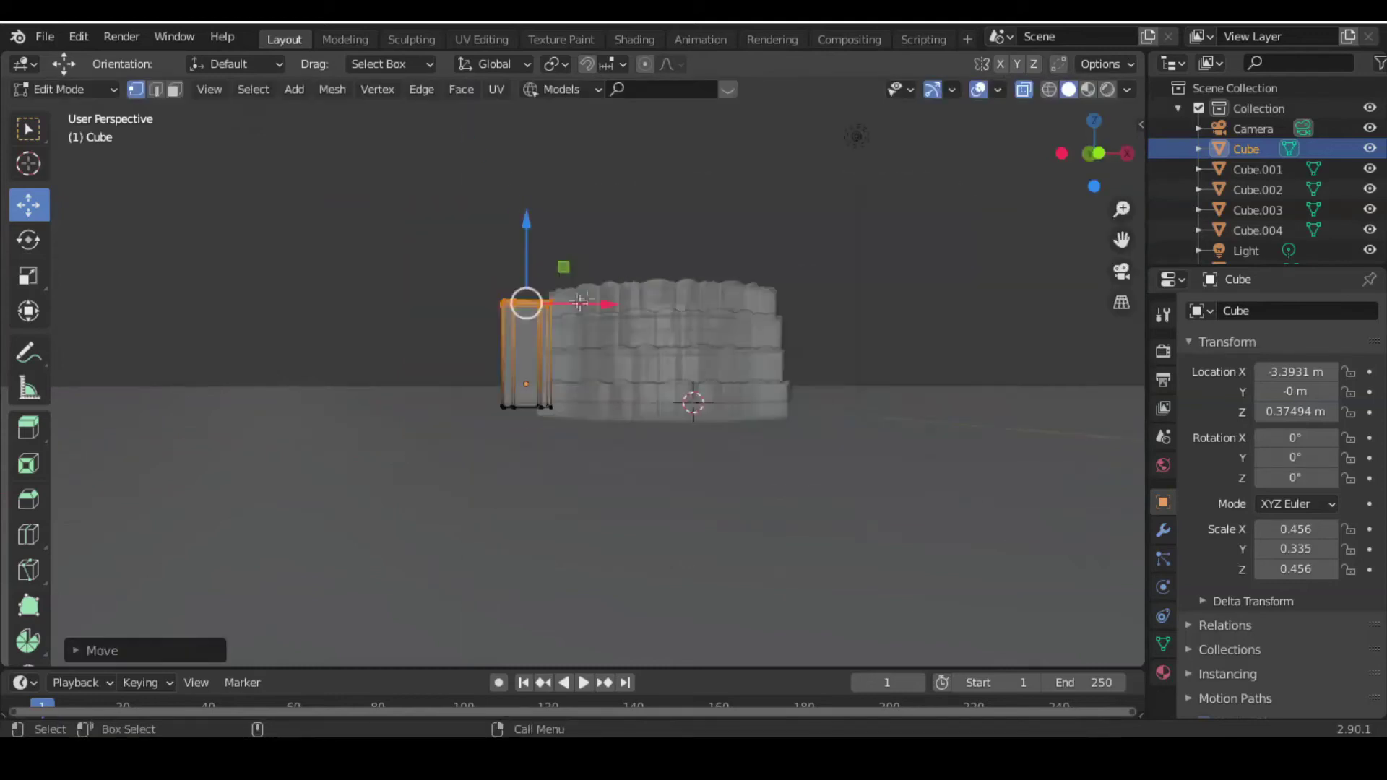
drag(528, 294, 527, 93)
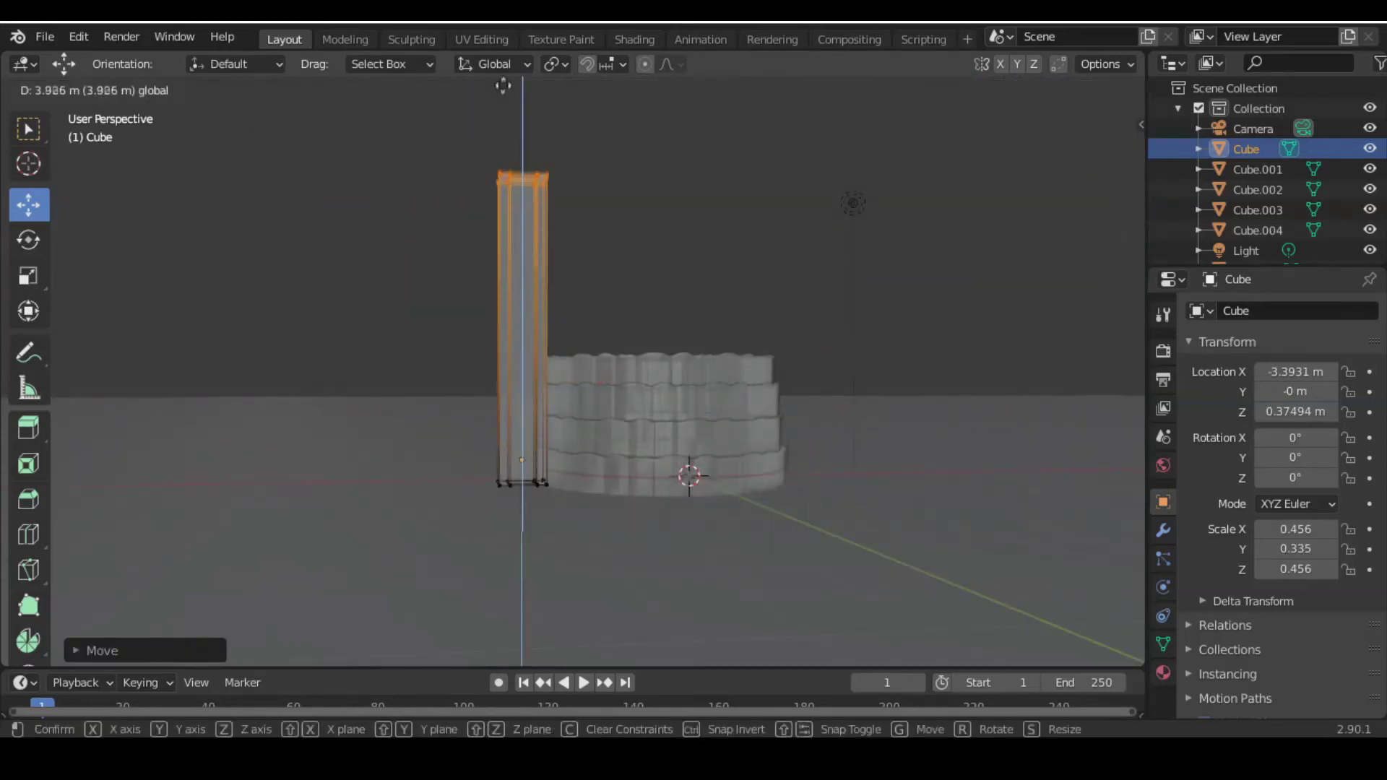
Step: Back in Object Mode, slim the post to scale X 0.325 and Y 0.184
click(87, 92)
click(72, 113)
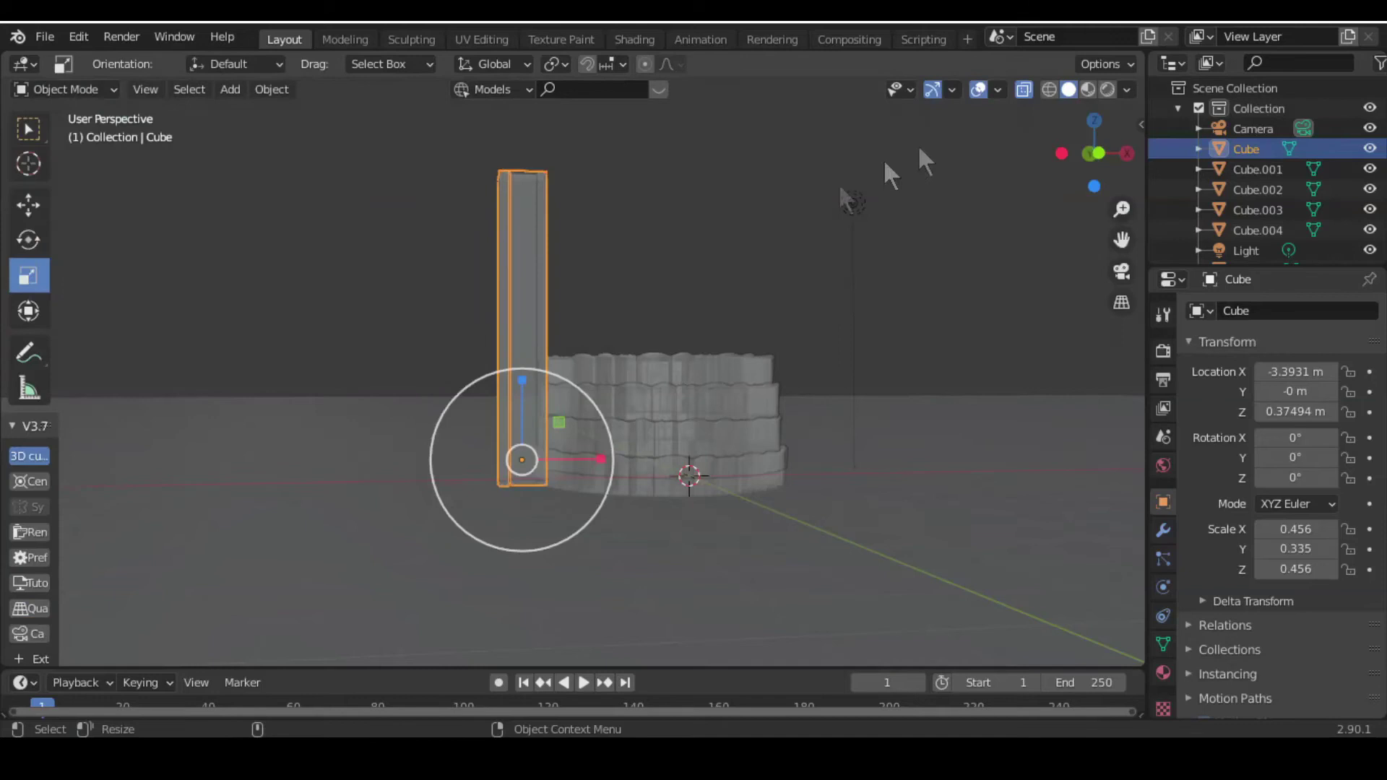
click(1025, 89)
middle_drag(792, 359, 640, 436)
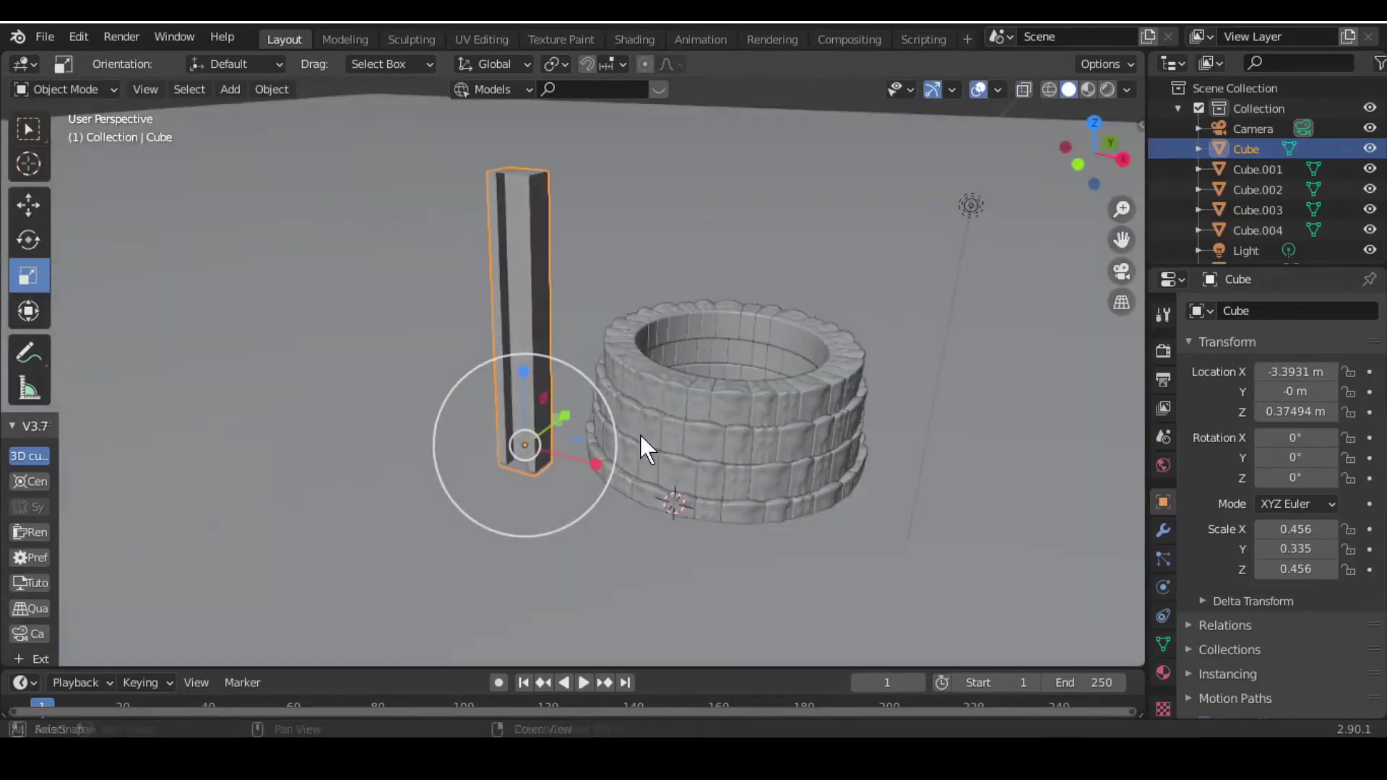
drag(597, 464, 545, 426)
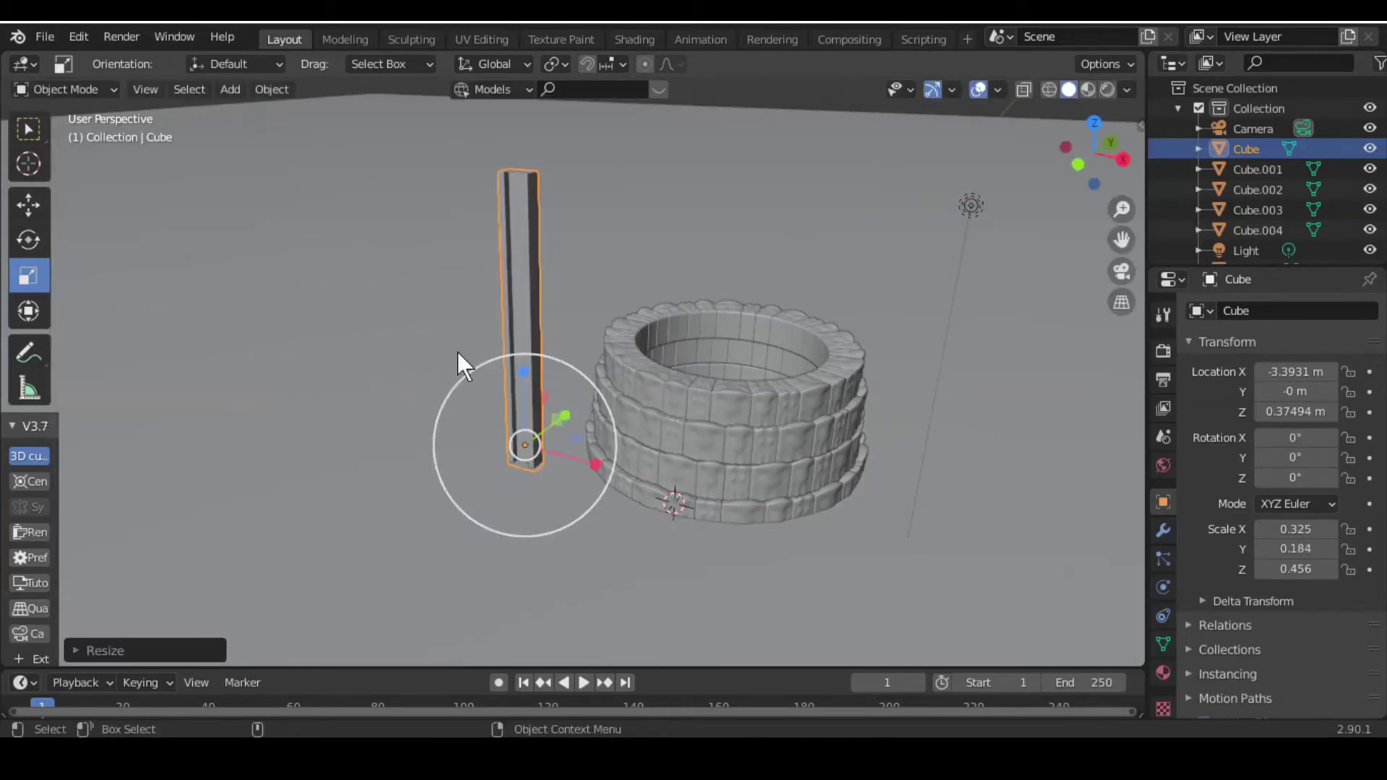
key(KP_1)
scroll(469, 383, up, 1)
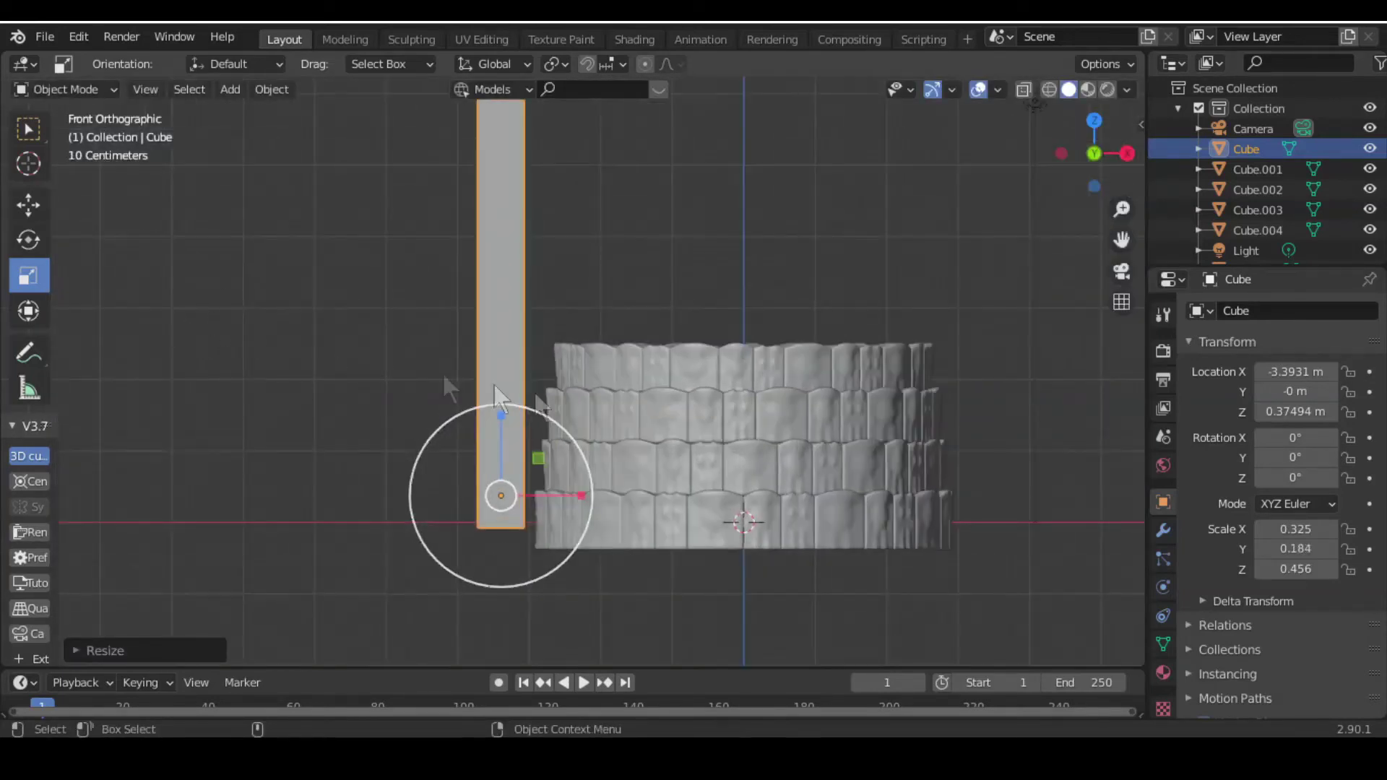
Step: Rotate the post to 99.6° around Z and move it along Y beside the well
middle_drag(498, 398, 588, 495)
key(shift+space)
key(r)
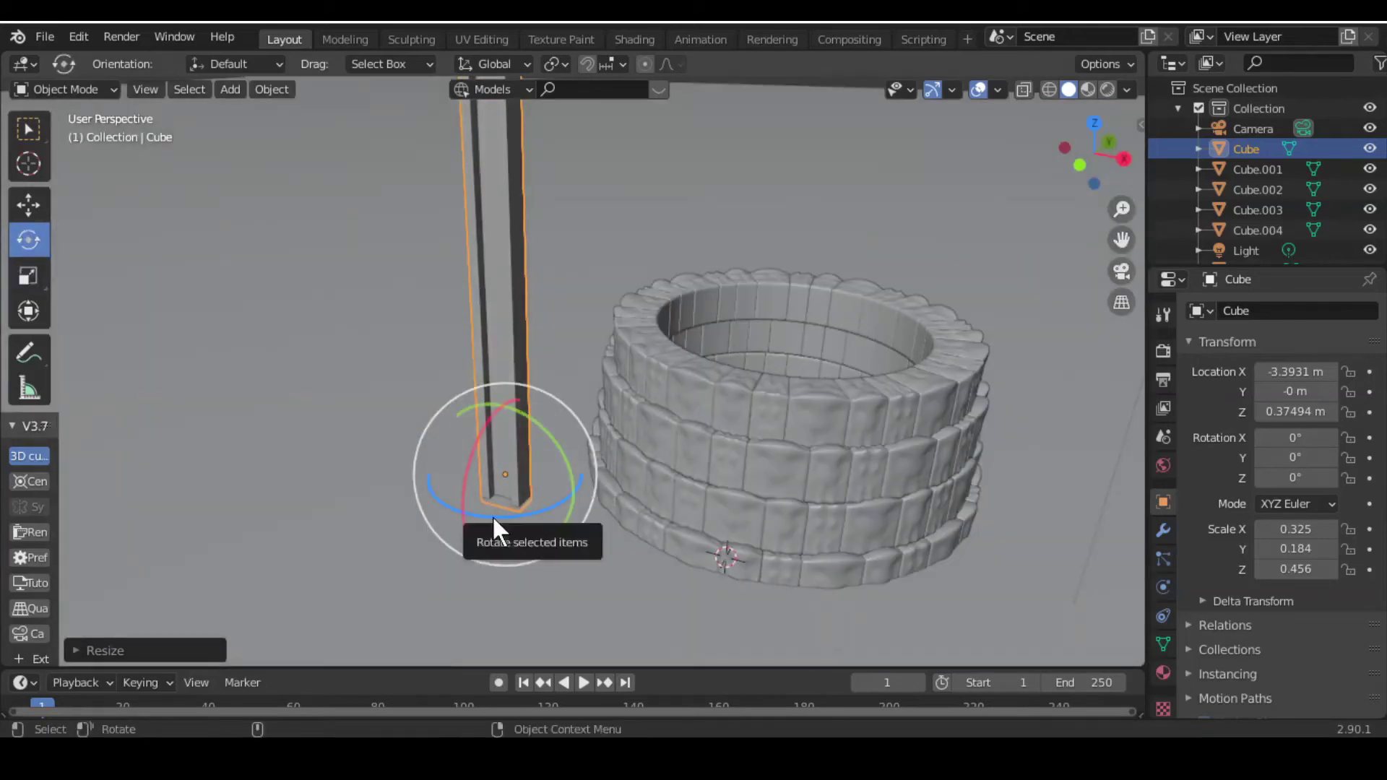
drag(495, 531, 510, 506)
click(28, 204)
middle_drag(542, 526, 567, 629)
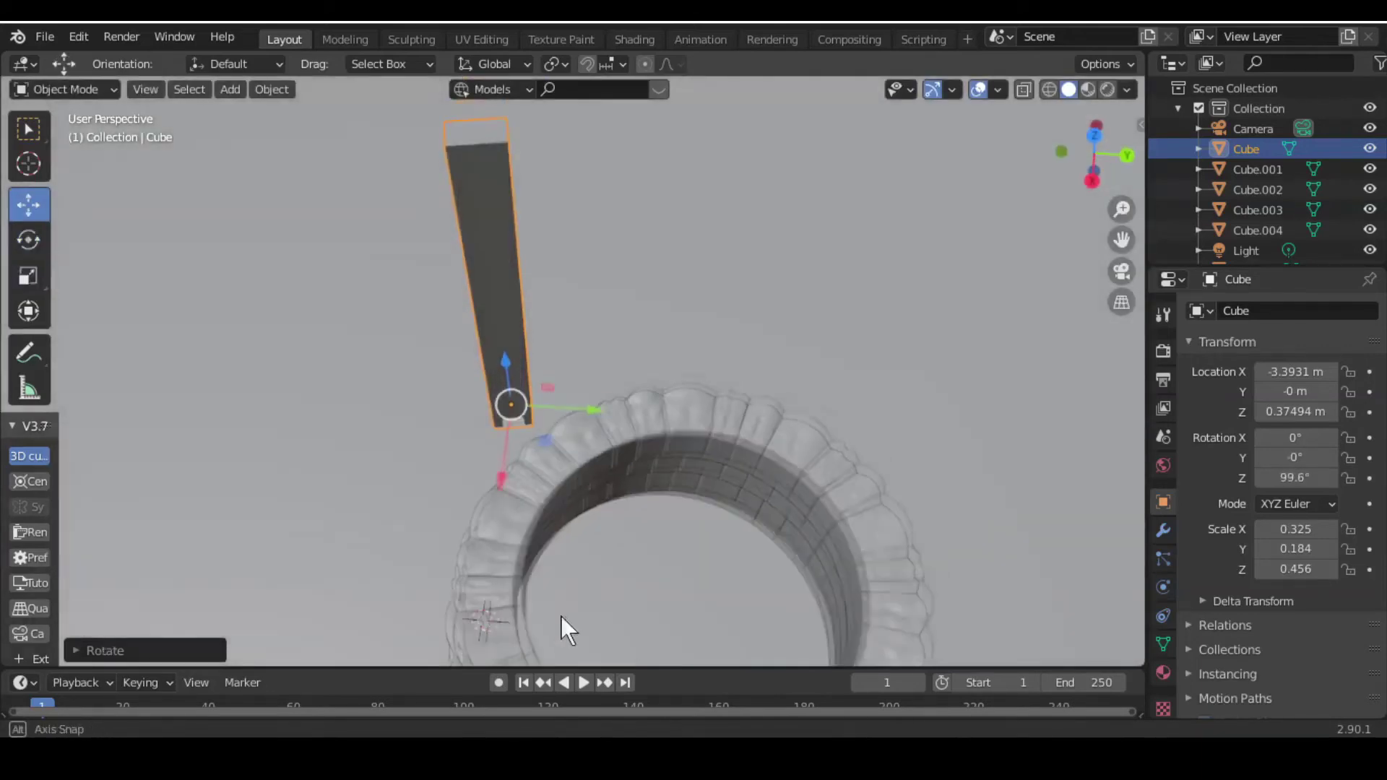
drag(593, 410, 715, 415)
mouse_move(715, 416)
middle_down()
mouse_move(828, 518)
mouse_move(578, 383)
middle_up()
Step: From the top view, rotate the post to 90.7° around Z and nudge it toward the well
key(KP_7)
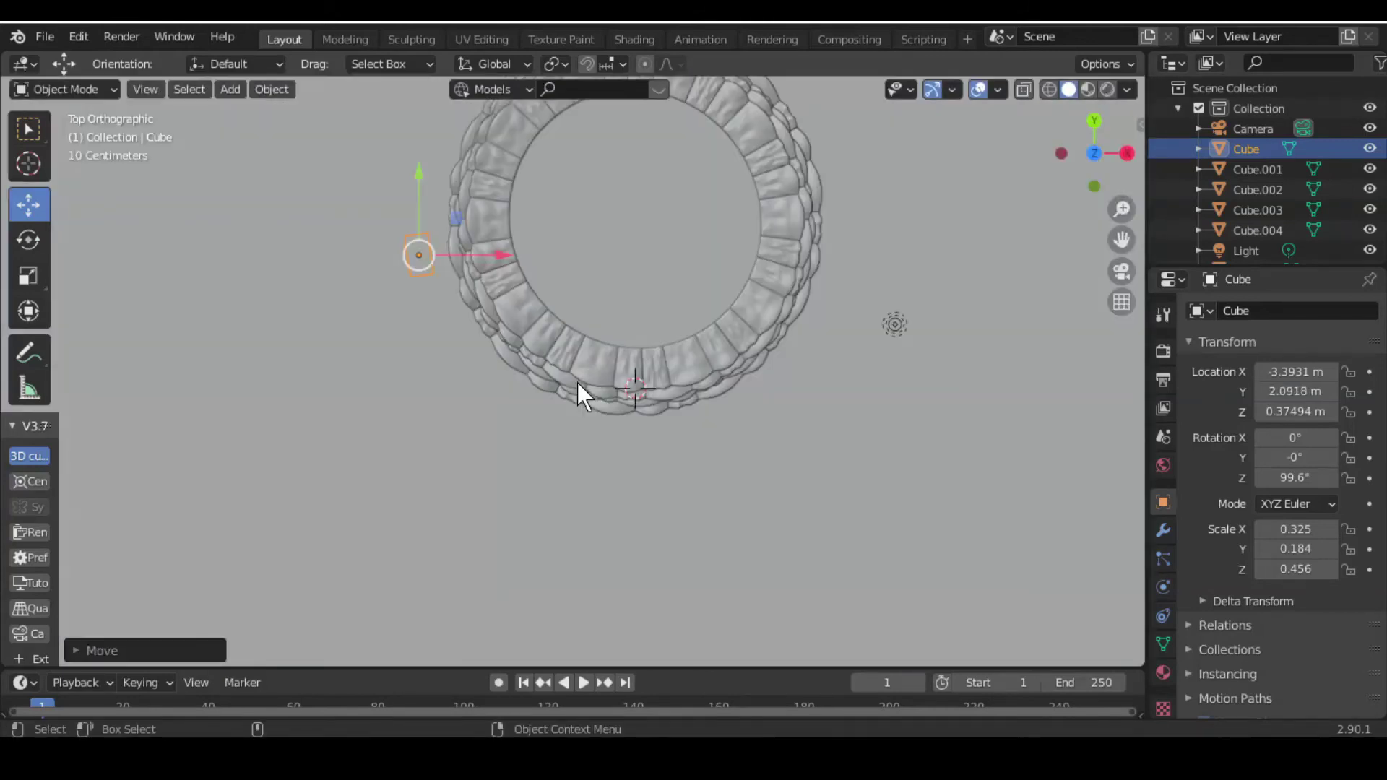
shift+middle_drag(719, 270, 781, 424)
click(28, 239)
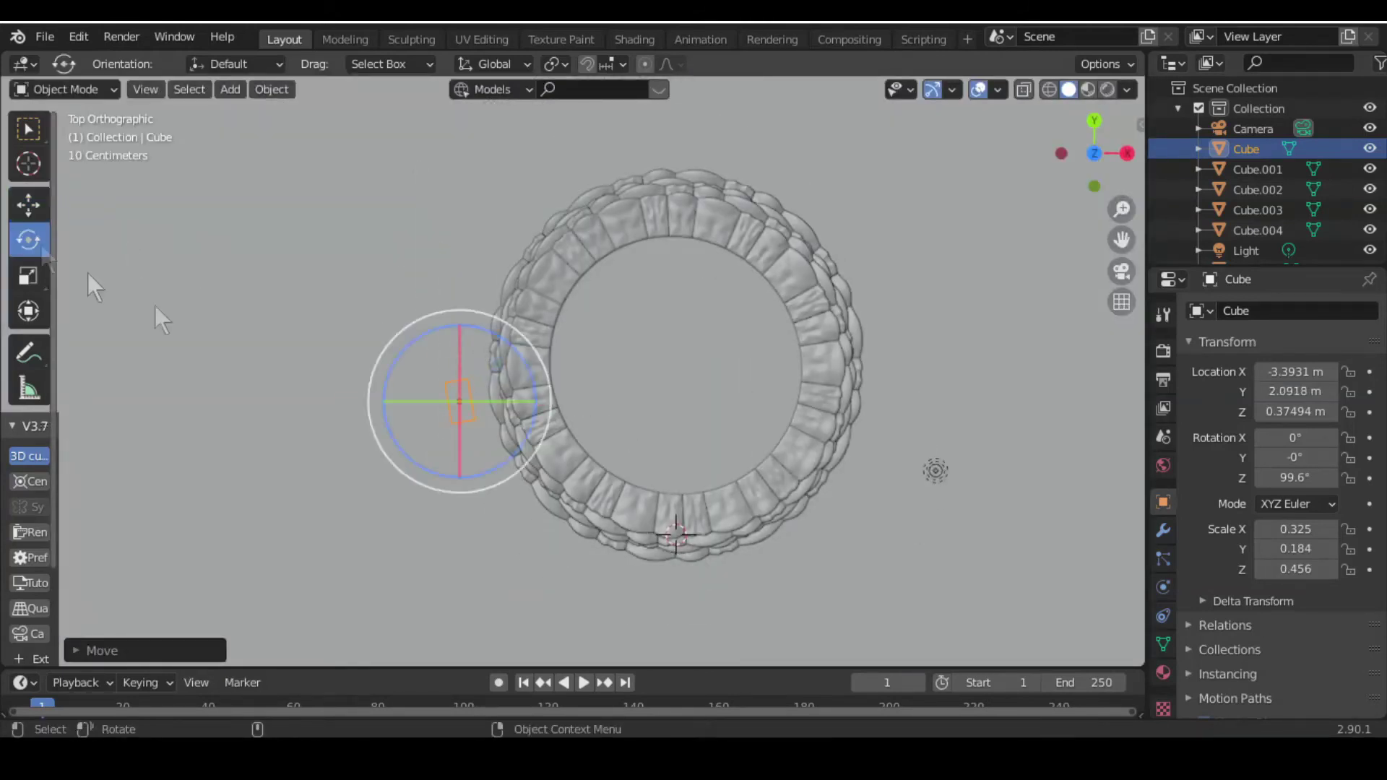
drag(520, 356, 463, 307)
key(shift+space)
key(g)
drag(543, 375, 555, 375)
mouse_move(555, 378)
middle_down()
mouse_move(636, 335)
mouse_move(605, 458)
middle_up()
Step: Duplicate the post as Cube.005 across the well along X and turn it 180°
key(shift+d)
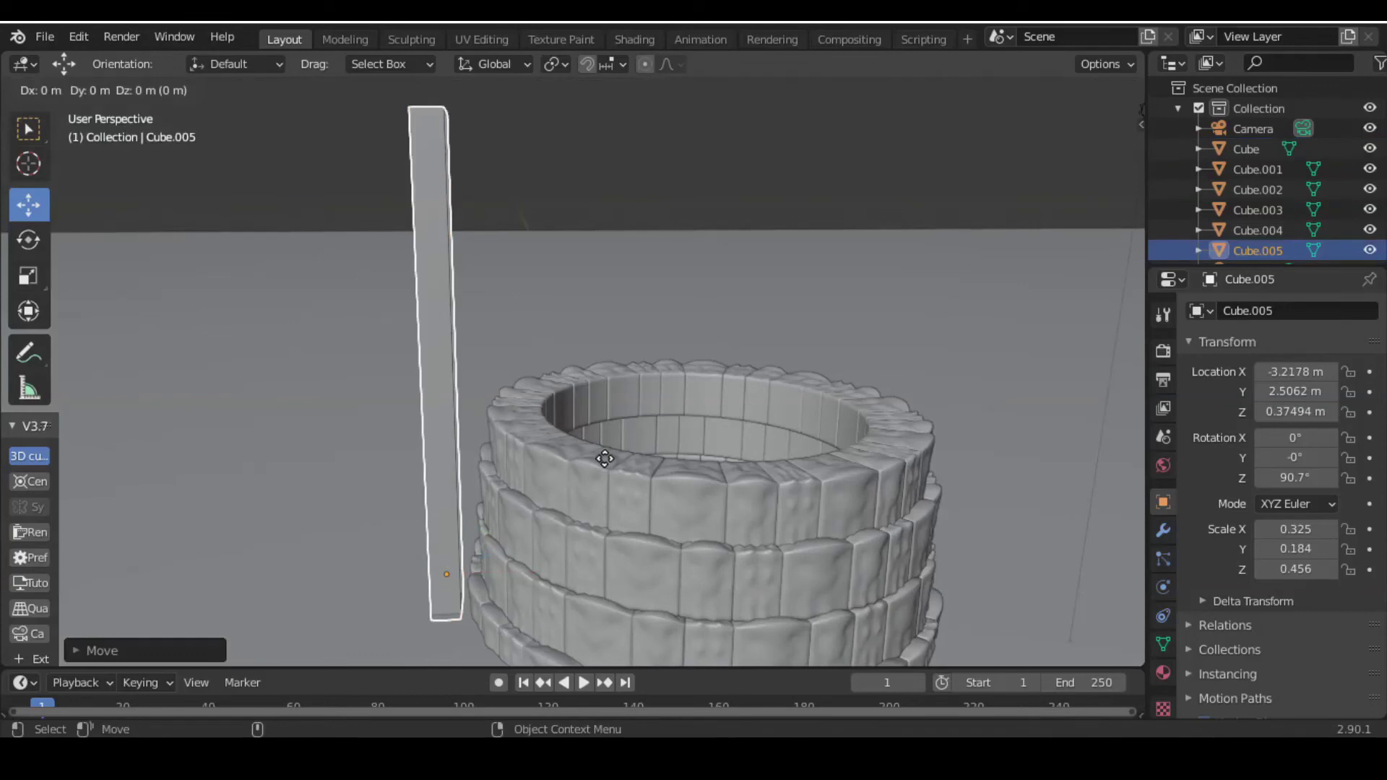
key(x)
click(1080, 476)
mouse_move(770, 396)
middle_down()
mouse_move(697, 532)
mouse_move(697, 562)
middle_up()
key(KP_7)
scroll(718, 450, up, 4)
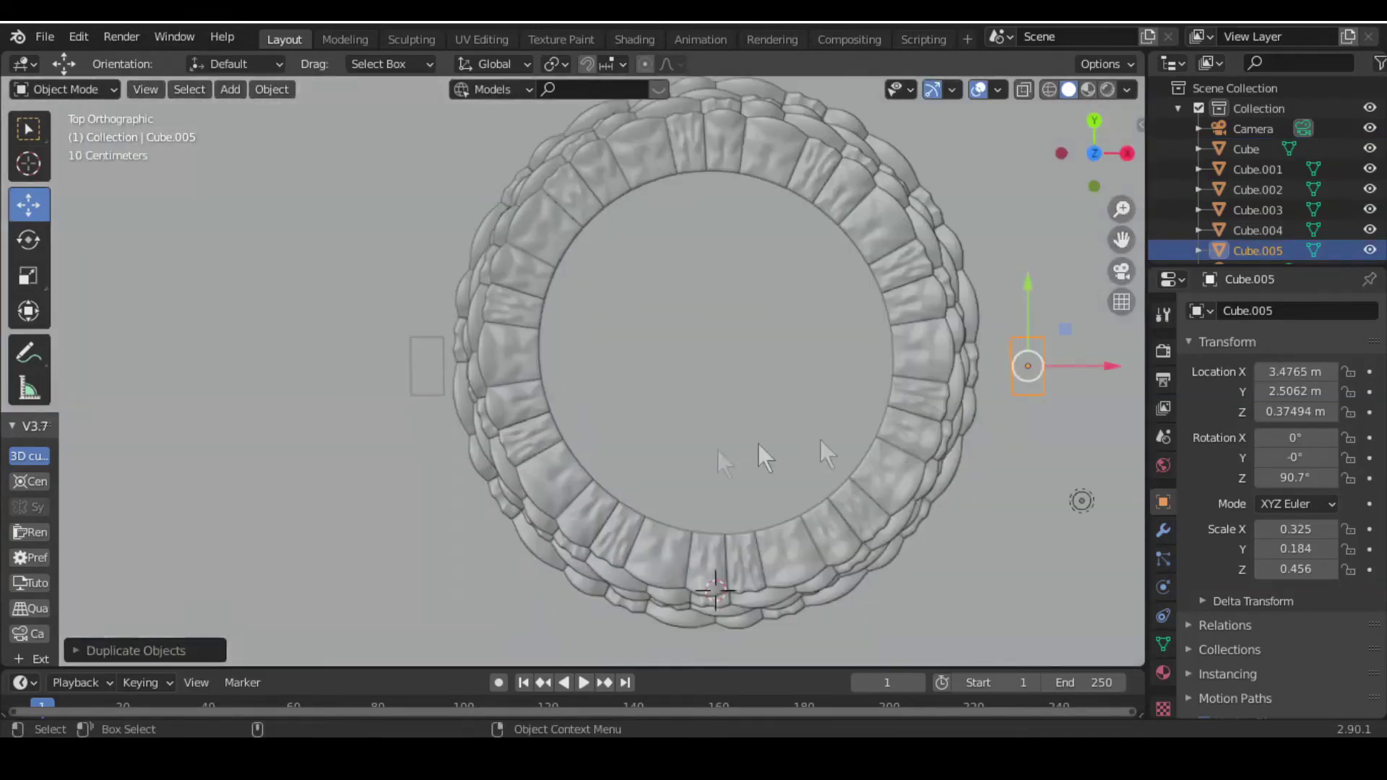
key(g)
key(x)
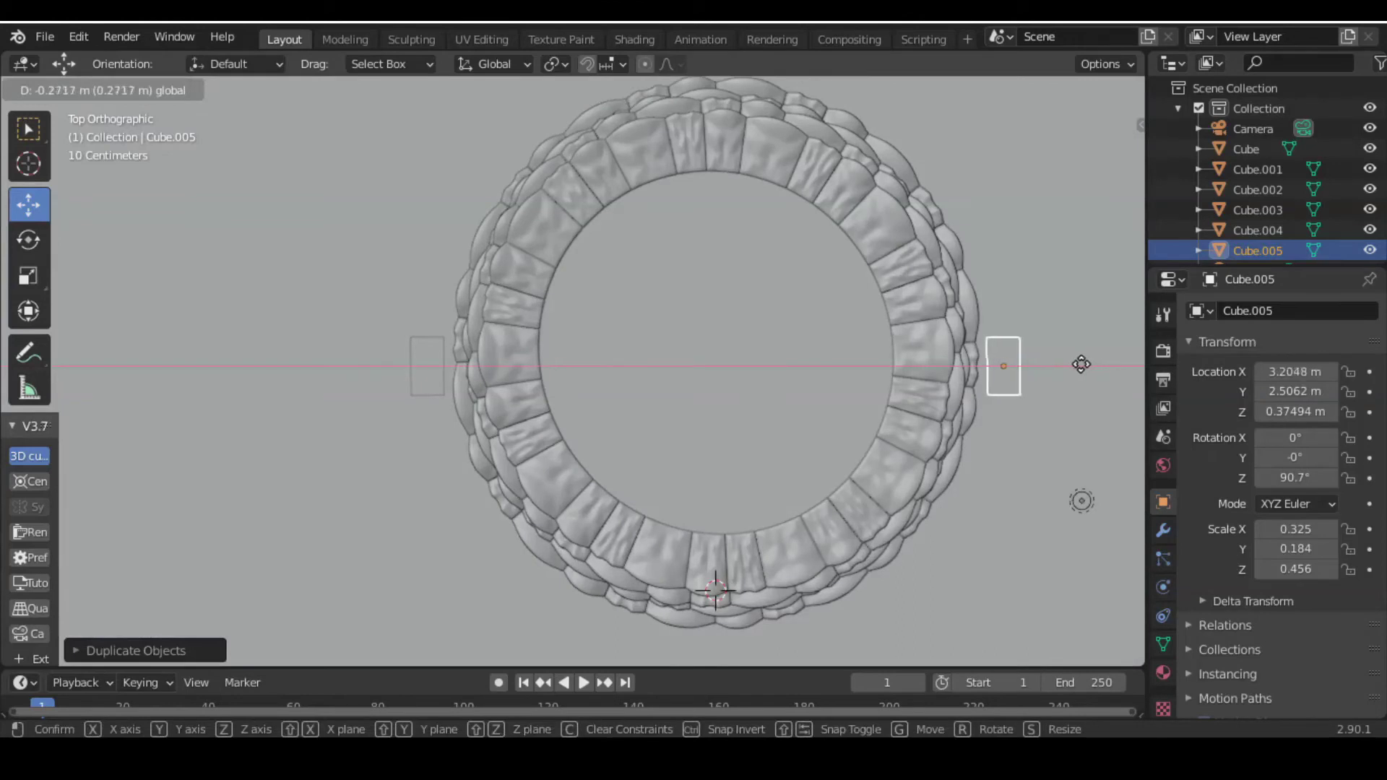
click(1078, 367)
text(r180)
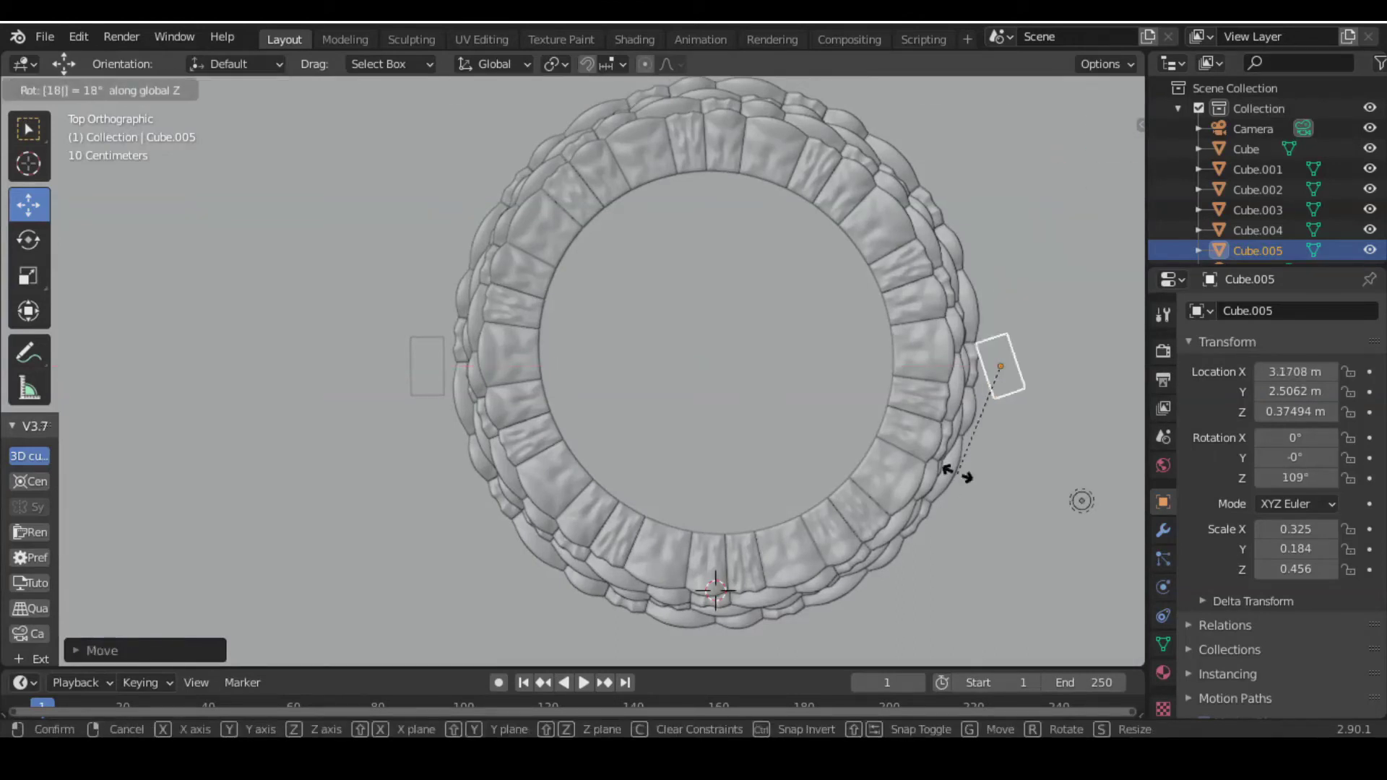
key(Return)
mouse_move(753, 497)
middle_down()
mouse_move(744, 317)
mouse_move(750, 347)
mouse_move(620, 394)
mouse_move(610, 372)
middle_up()
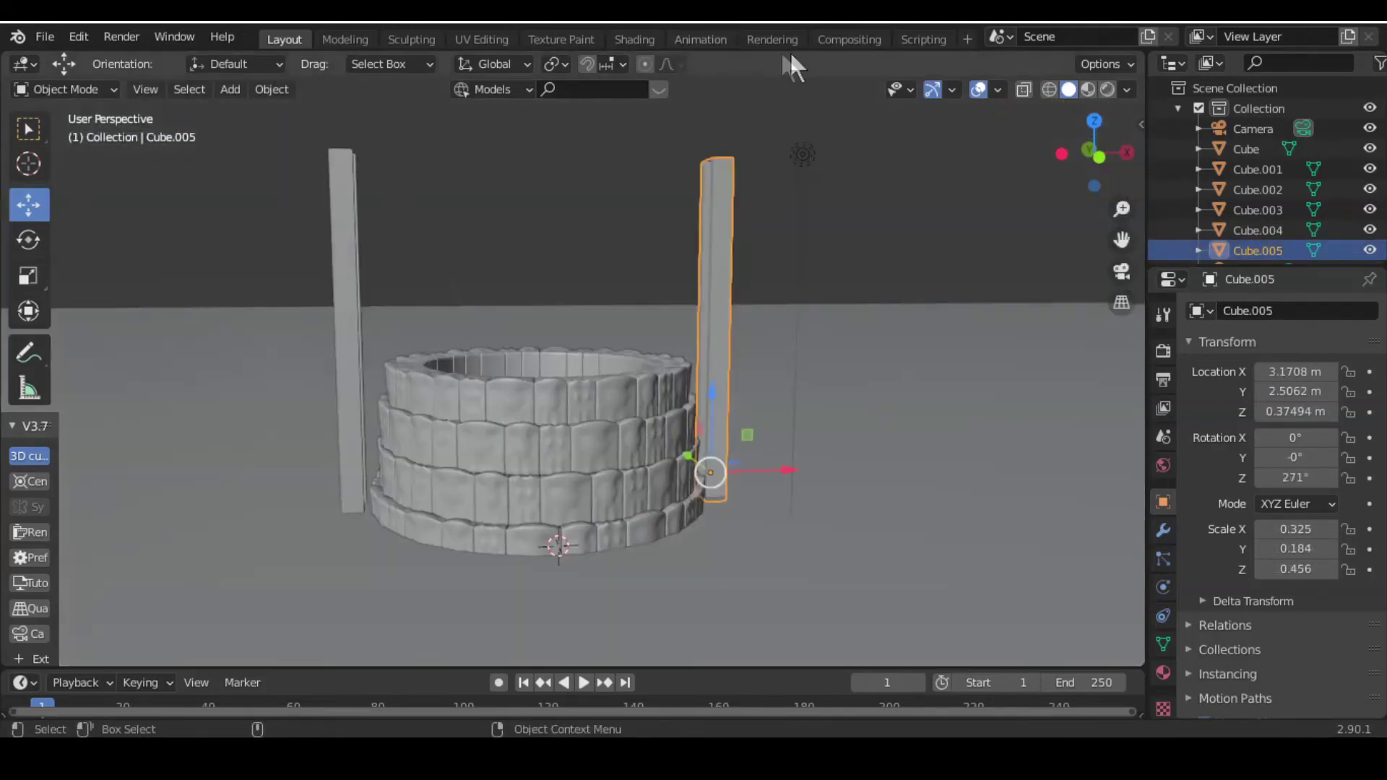
Step: In the Shading workspace, create a new post material with an Image Texture node
click(634, 39)
click(751, 445)
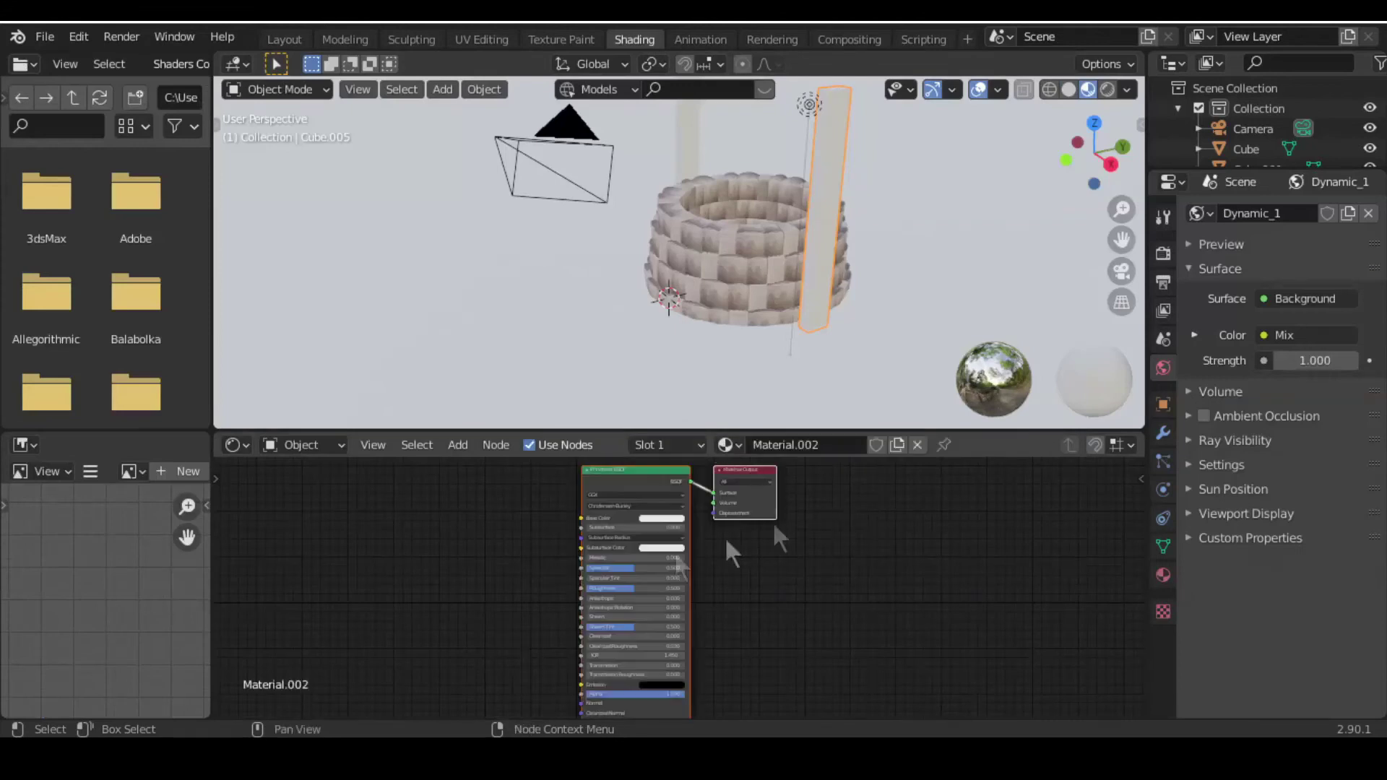
click(458, 445)
click(629, 393)
click(530, 596)
Step: Load the Rust iron image from G:/MY DATA/TEXTURES and link its Color to Base Color
click(477, 574)
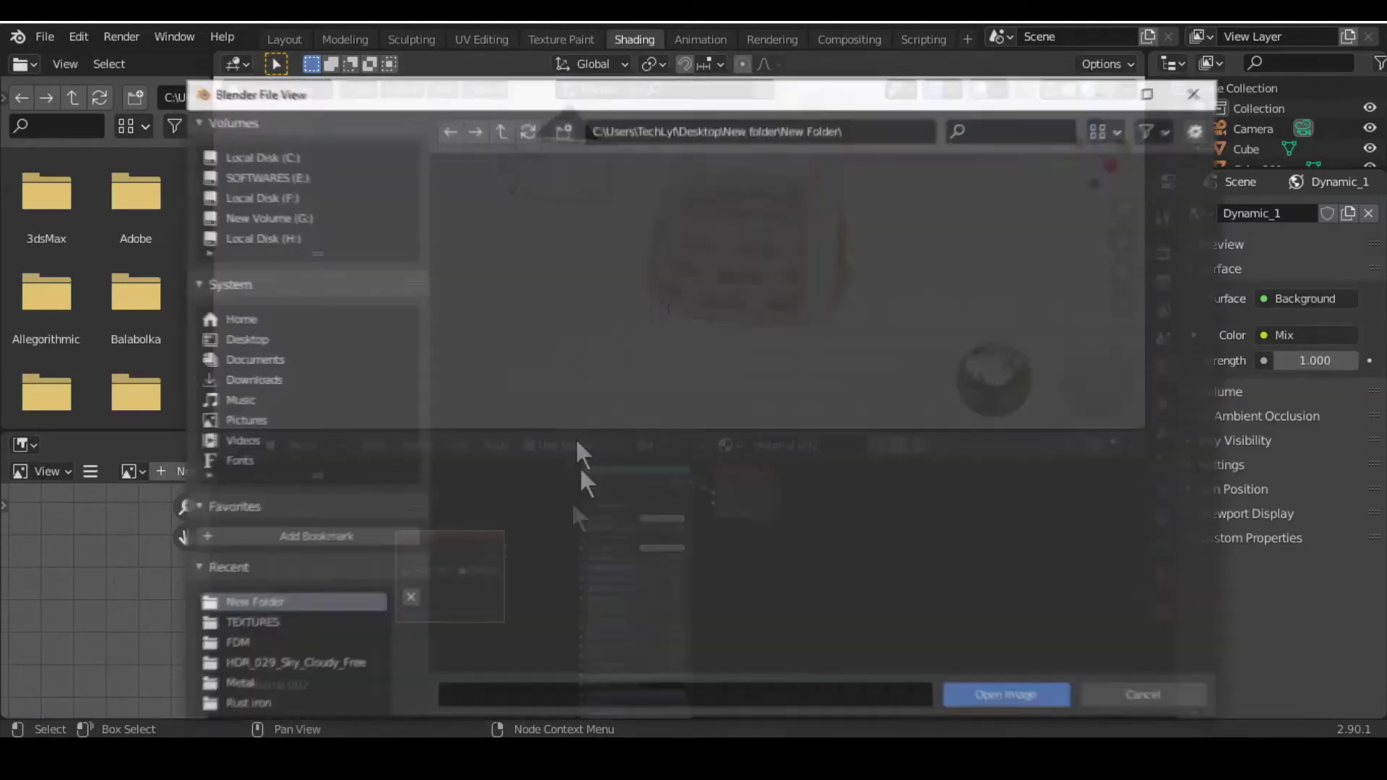
click(267, 217)
click(947, 231)
click(693, 466)
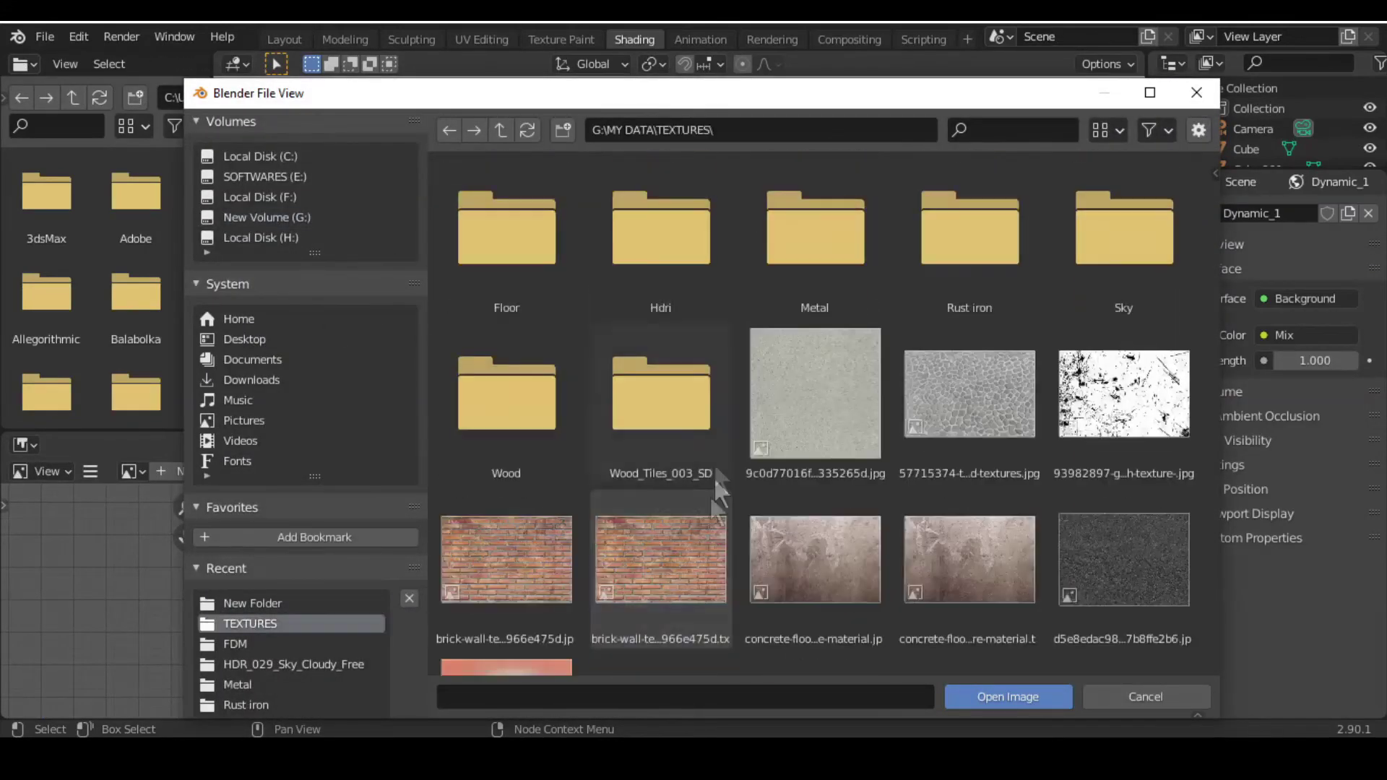
double_click(813, 260)
click(501, 131)
double_click(969, 267)
double_click(539, 236)
drag(506, 548, 582, 518)
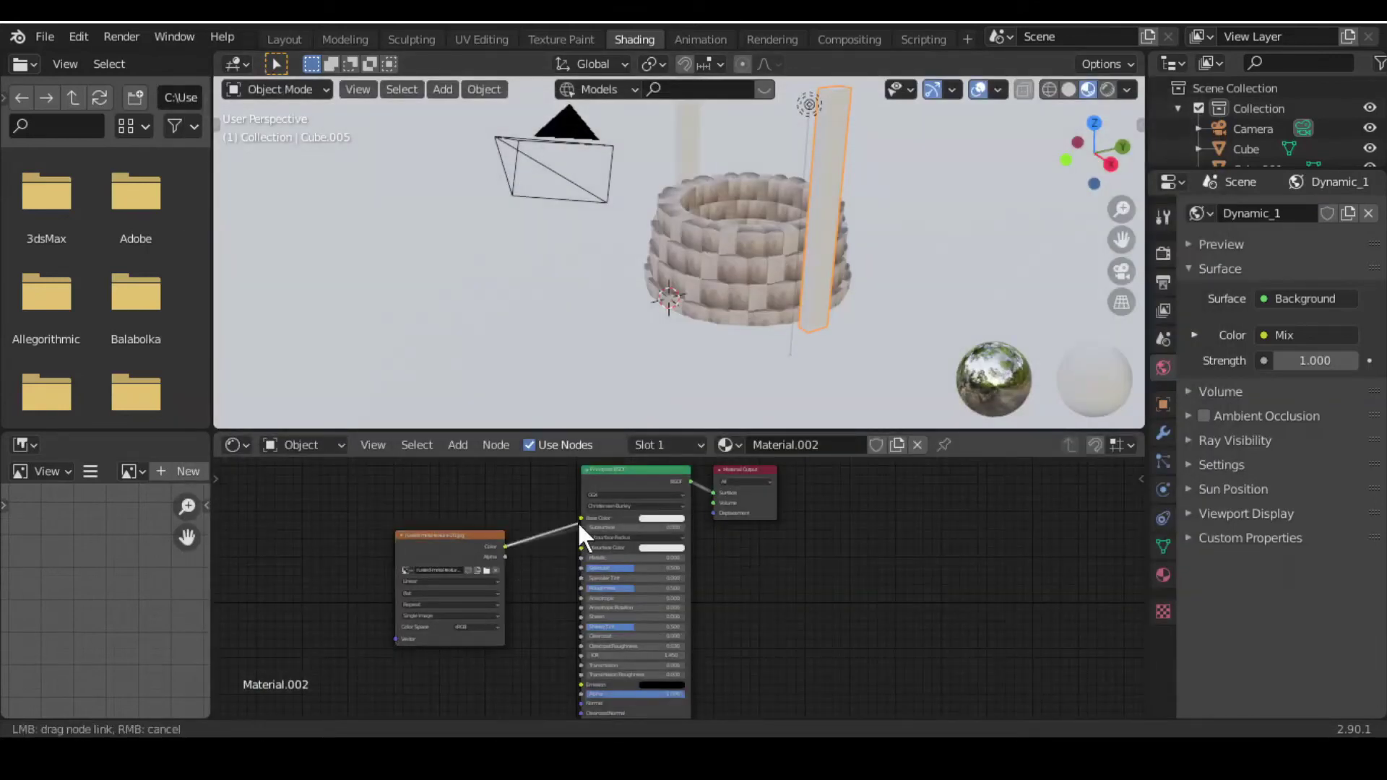
Step: Assign the rusty Material.002 to the left post, then select the right post
mouse_move(845, 412)
middle_down()
mouse_move(828, 276)
mouse_move(681, 283)
middle_up()
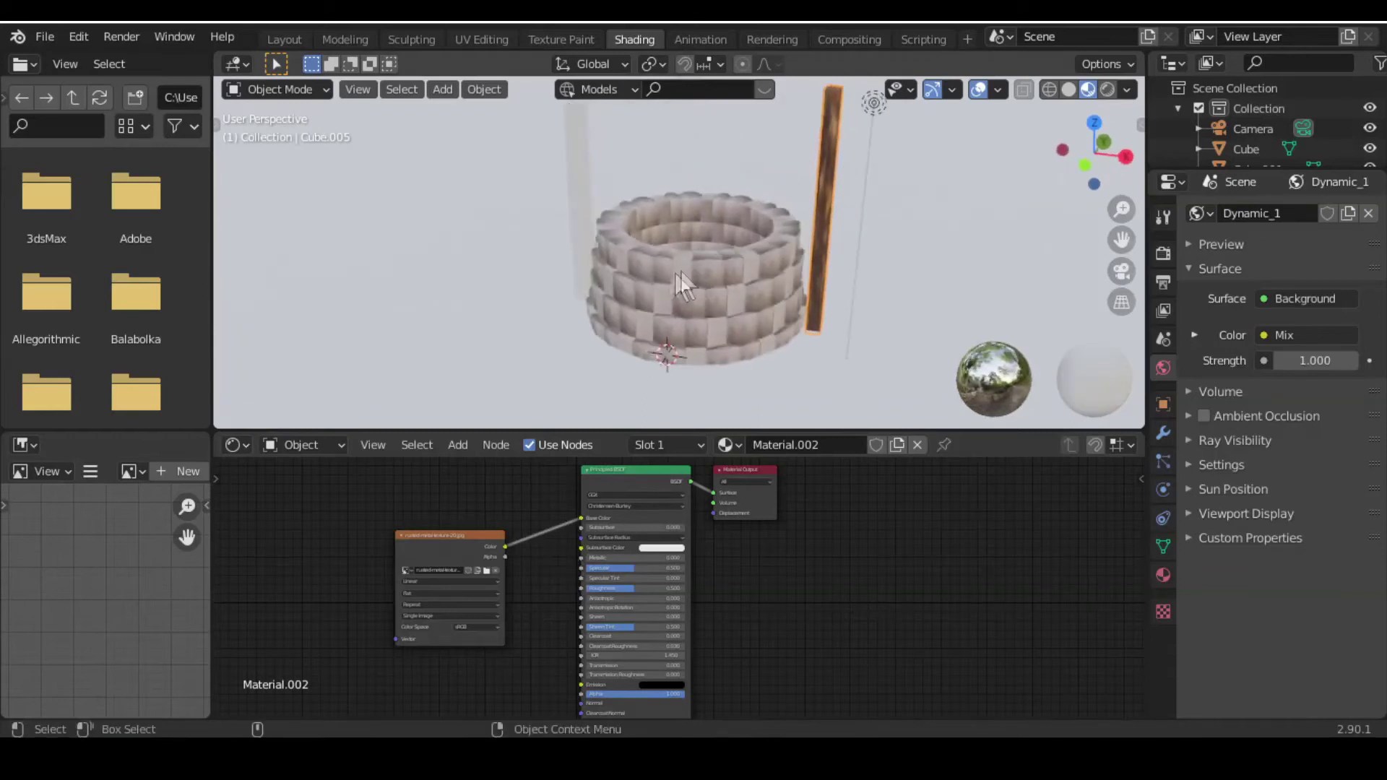
click(601, 206)
click(634, 445)
click(685, 513)
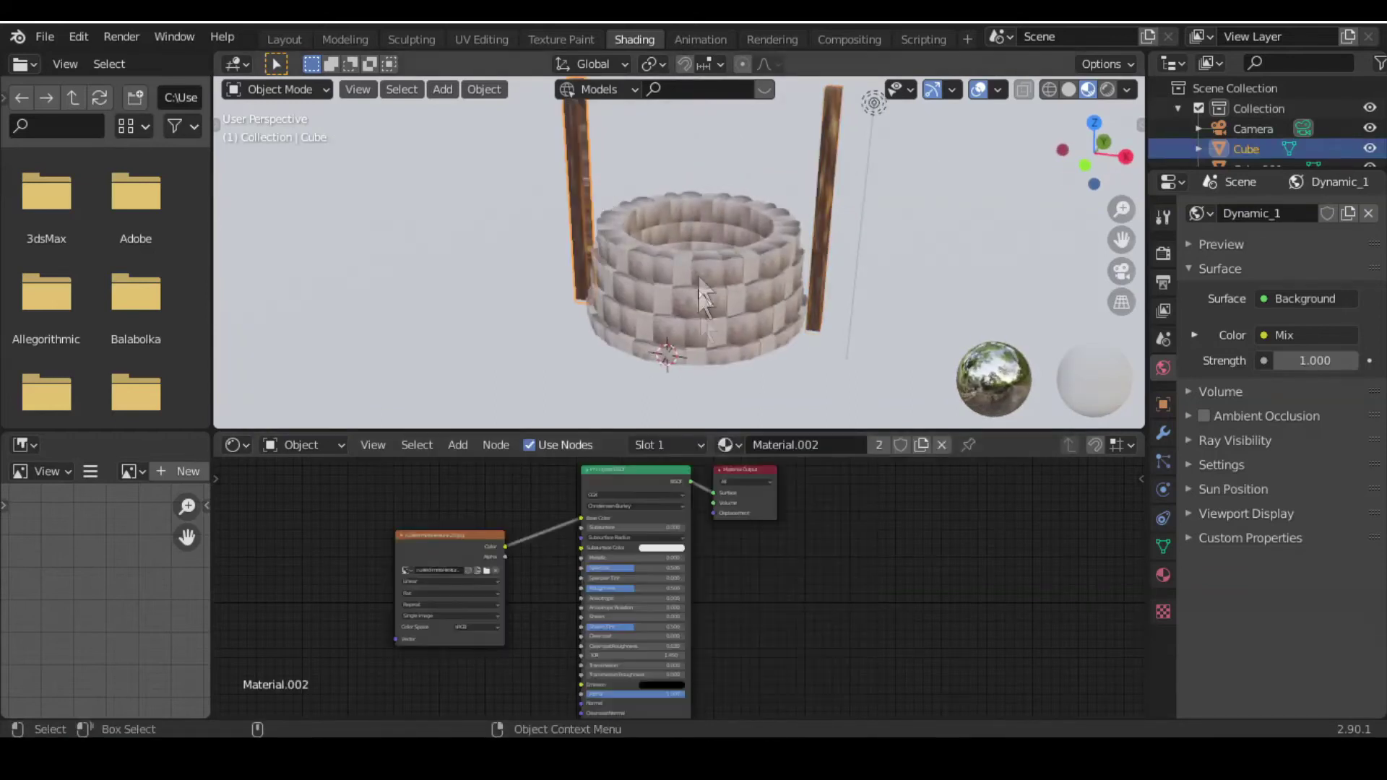
middle_drag(715, 282, 730, 325)
drag(986, 432, 986, 469)
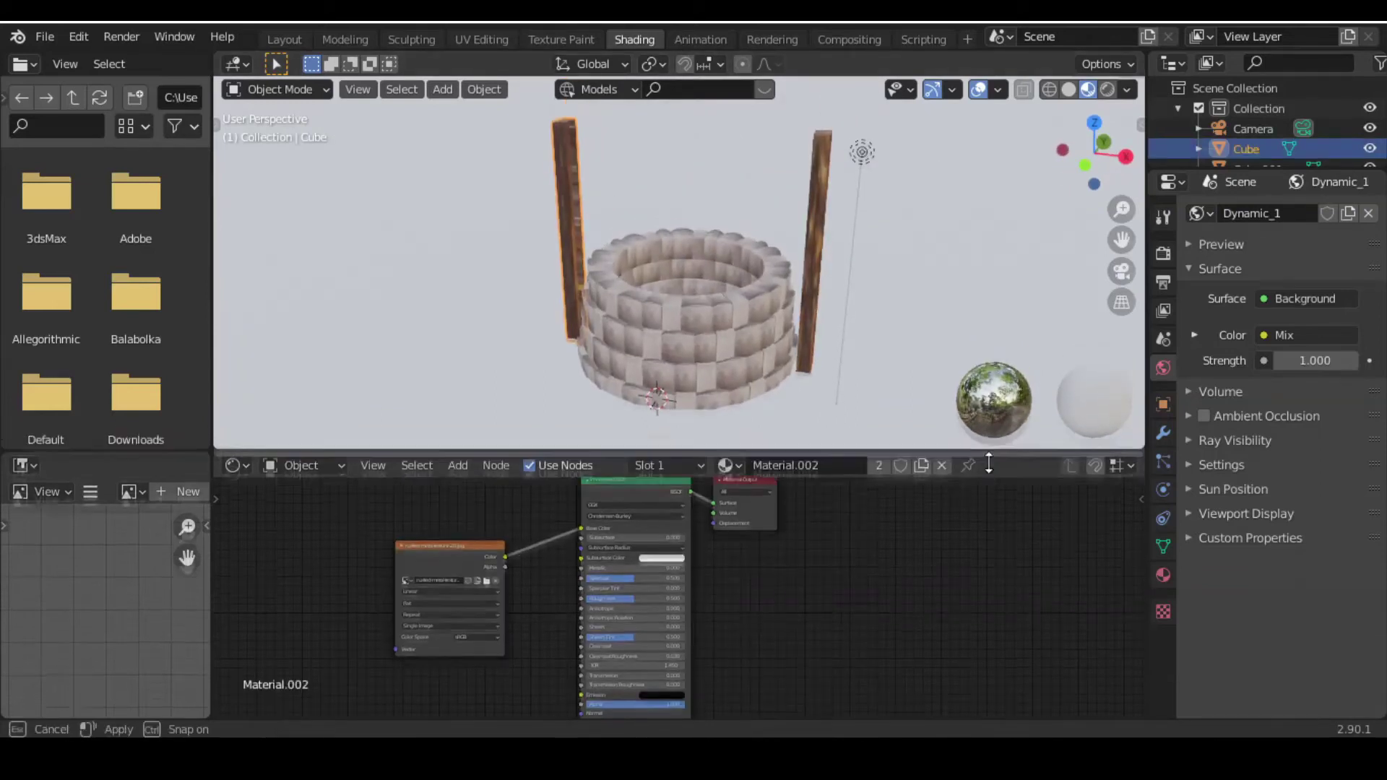
click(818, 246)
Step: In UV Editing, select all of the right post and apply Smart UV Project
click(482, 40)
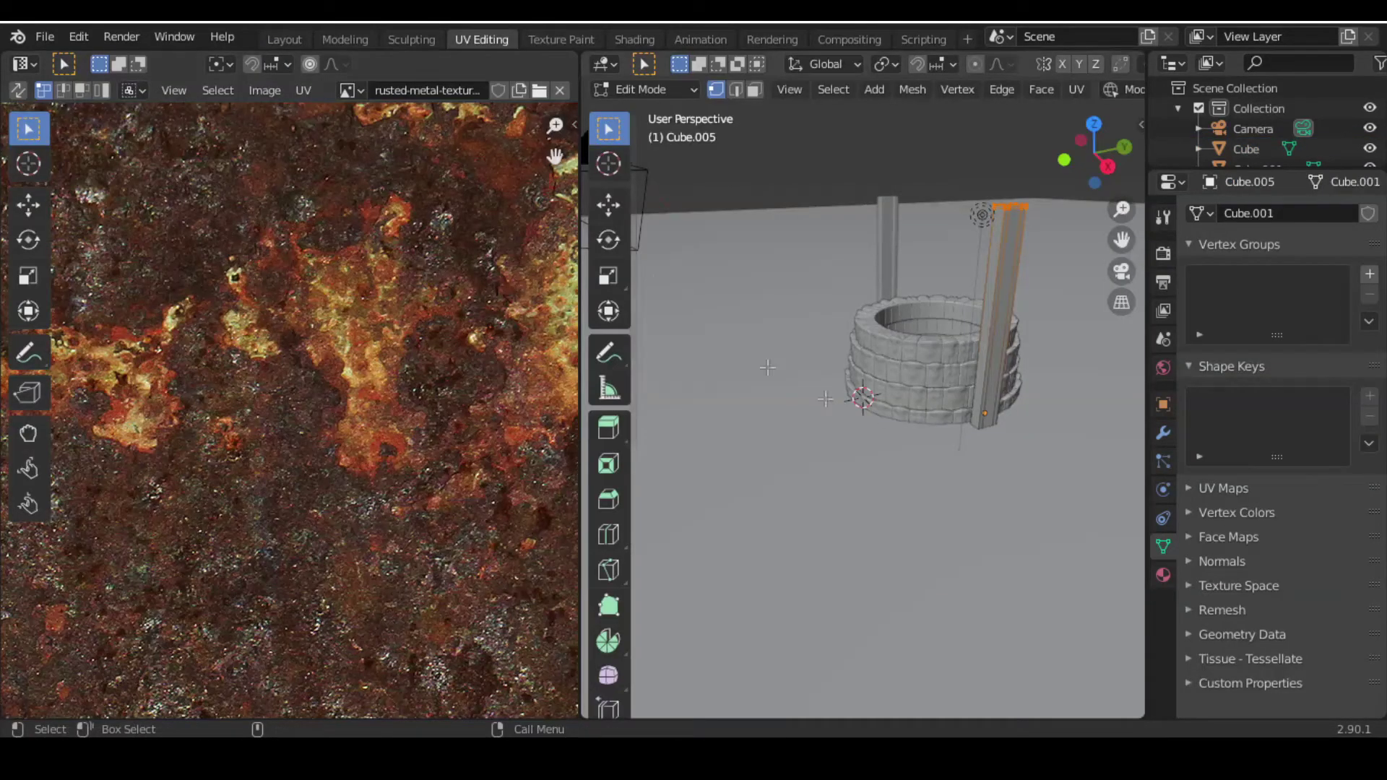
key(a)
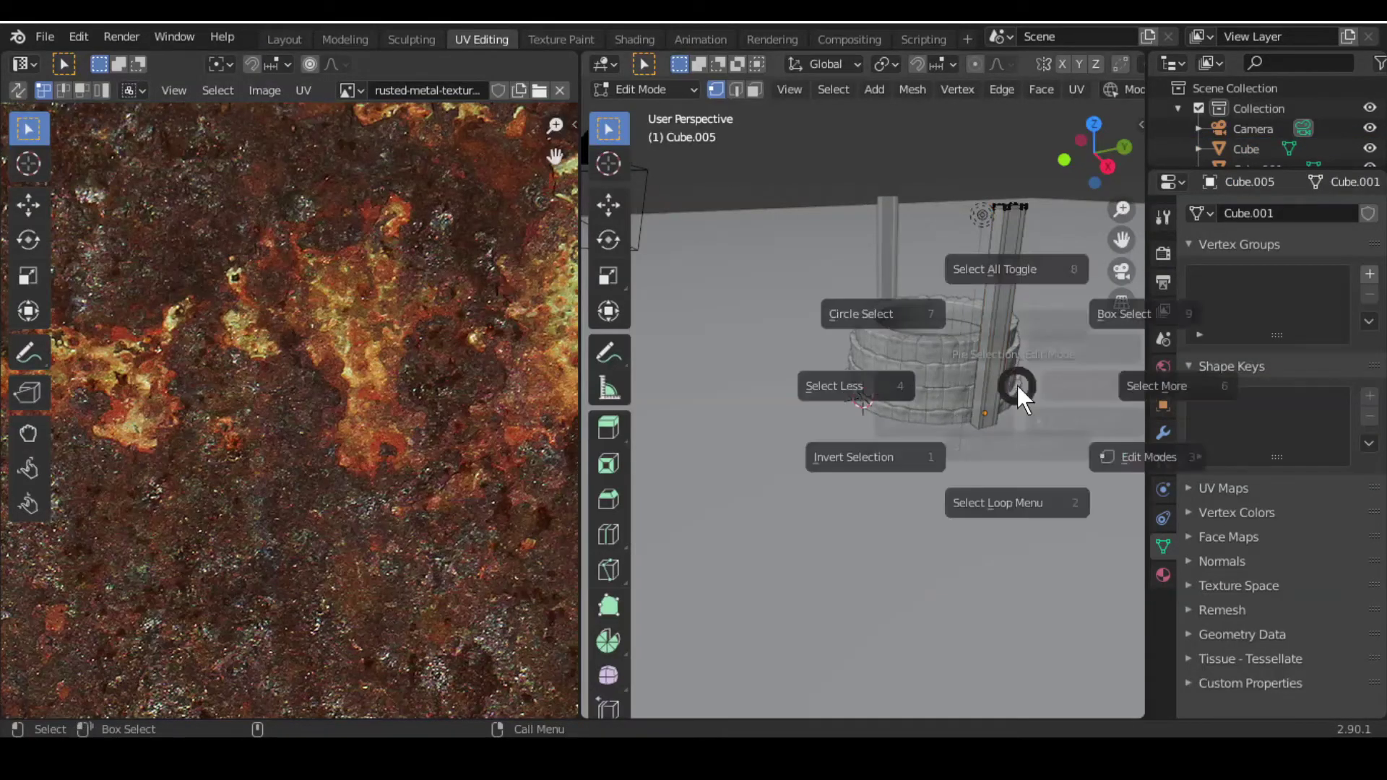
click(1014, 260)
click(755, 89)
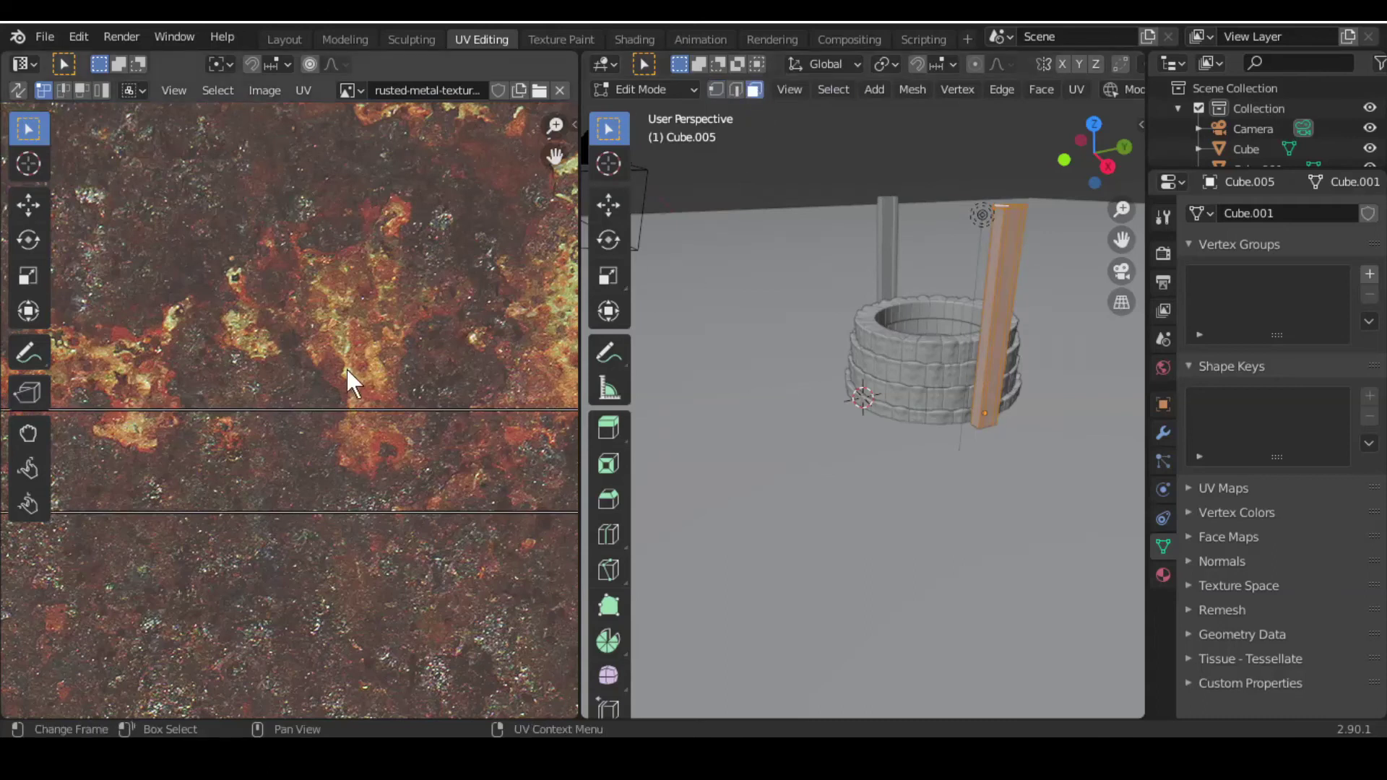
scroll(347, 377, down, 3)
scroll(347, 377, down, 2)
click(1075, 90)
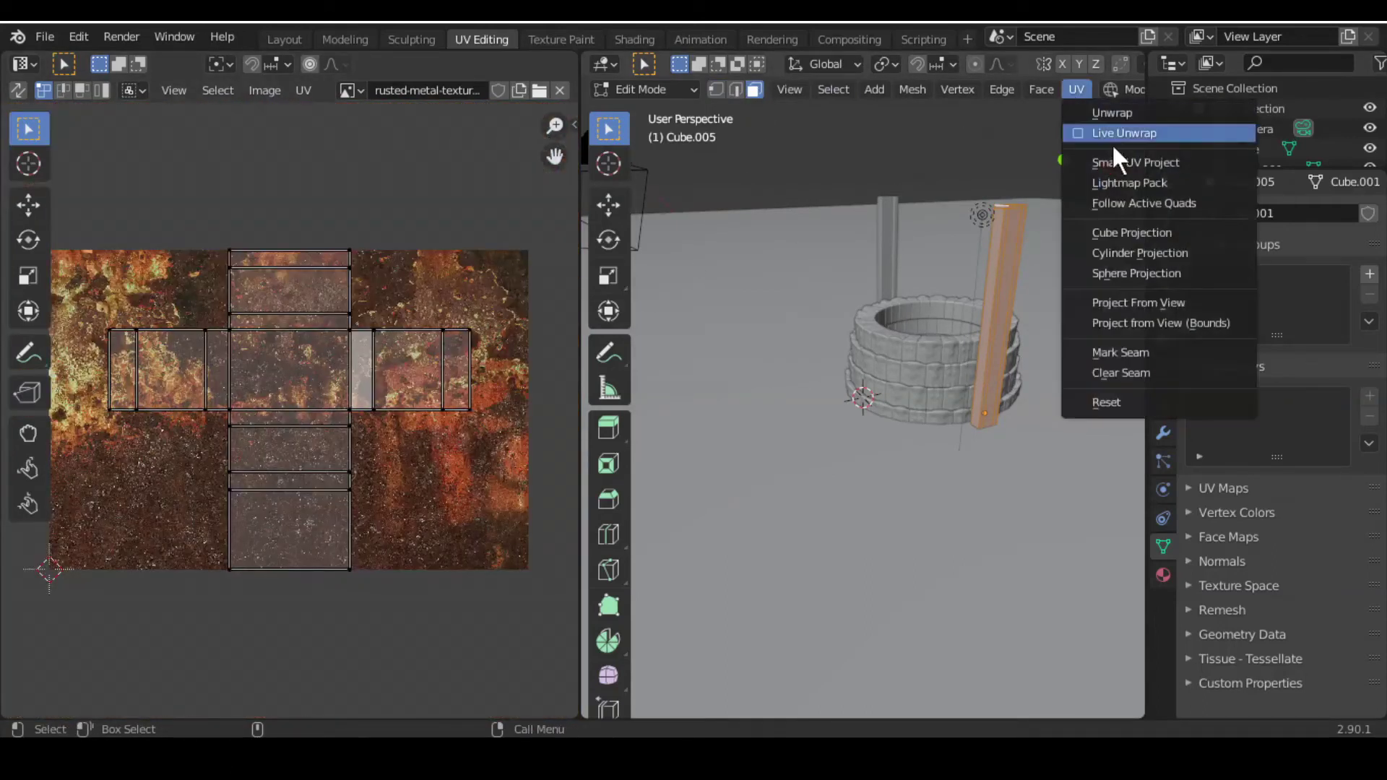
click(1112, 148)
click(1103, 311)
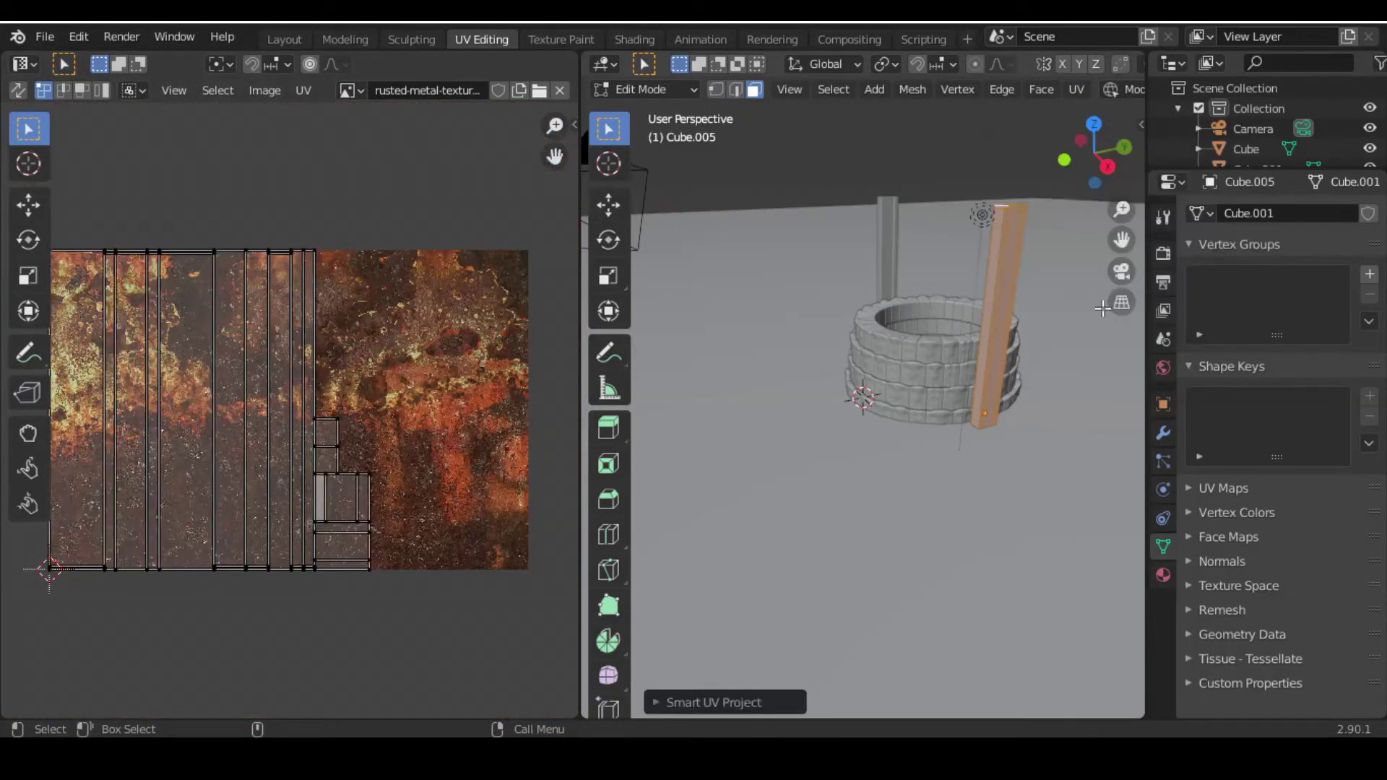
Step: Smart UV Project the left post in Edit Mode, then return to the Shading workspace
click(659, 89)
click(886, 213)
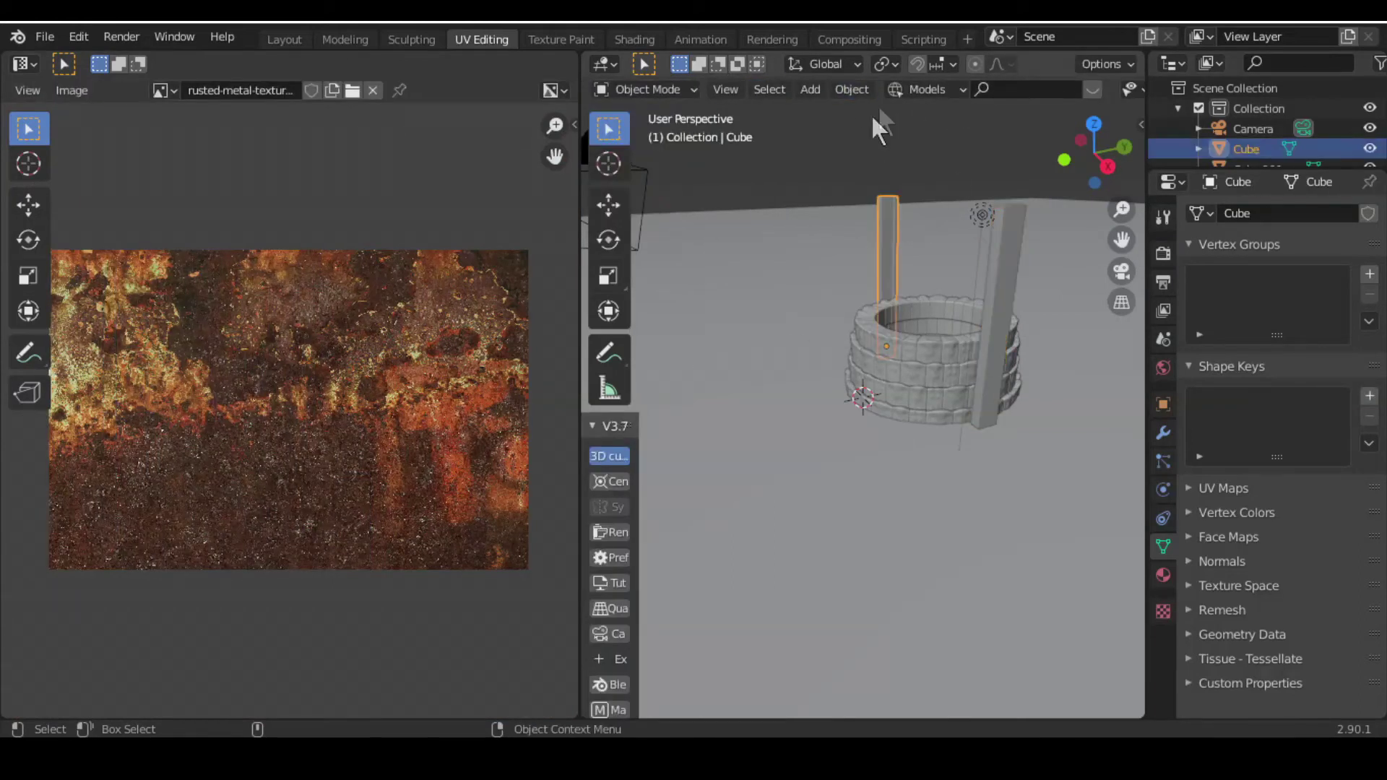
click(647, 89)
click(665, 133)
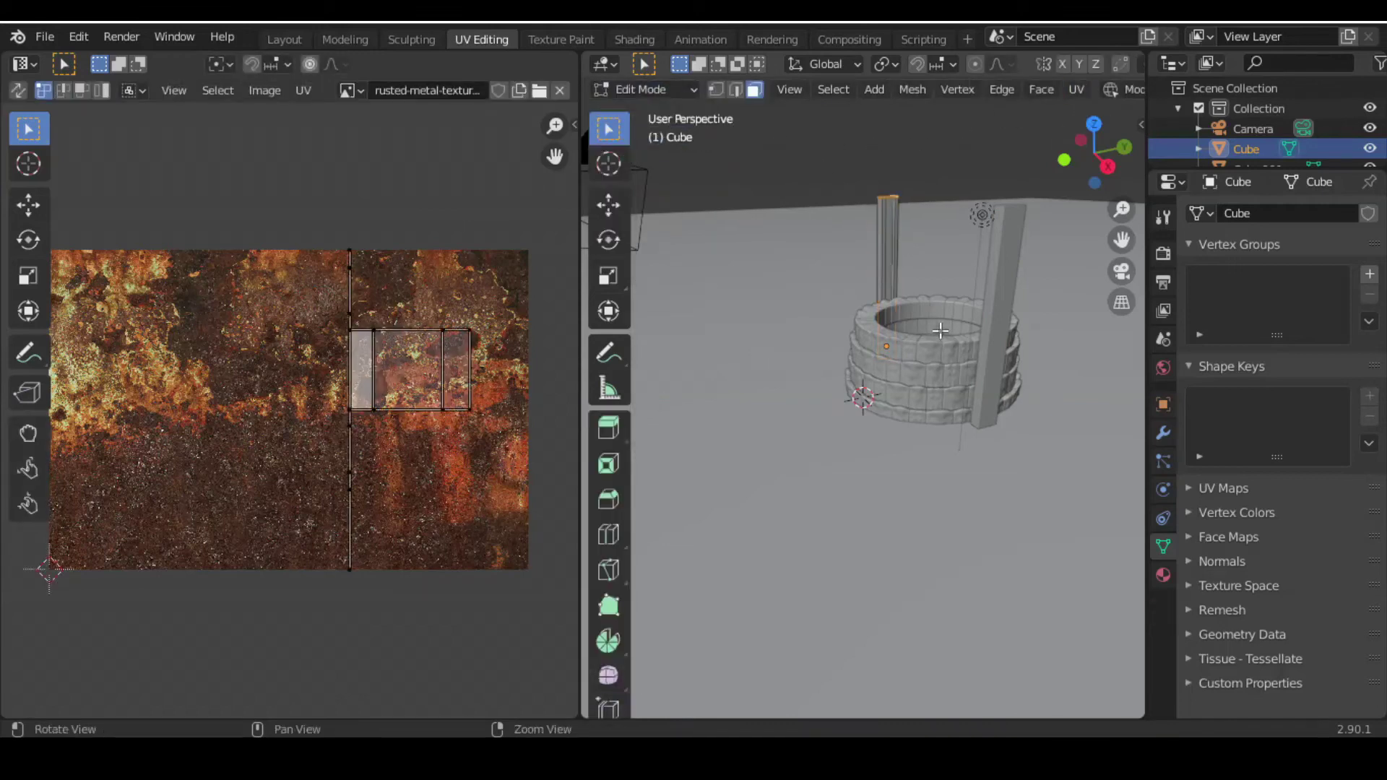
key(alt+a)
key(a)
click(939, 214)
click(1077, 89)
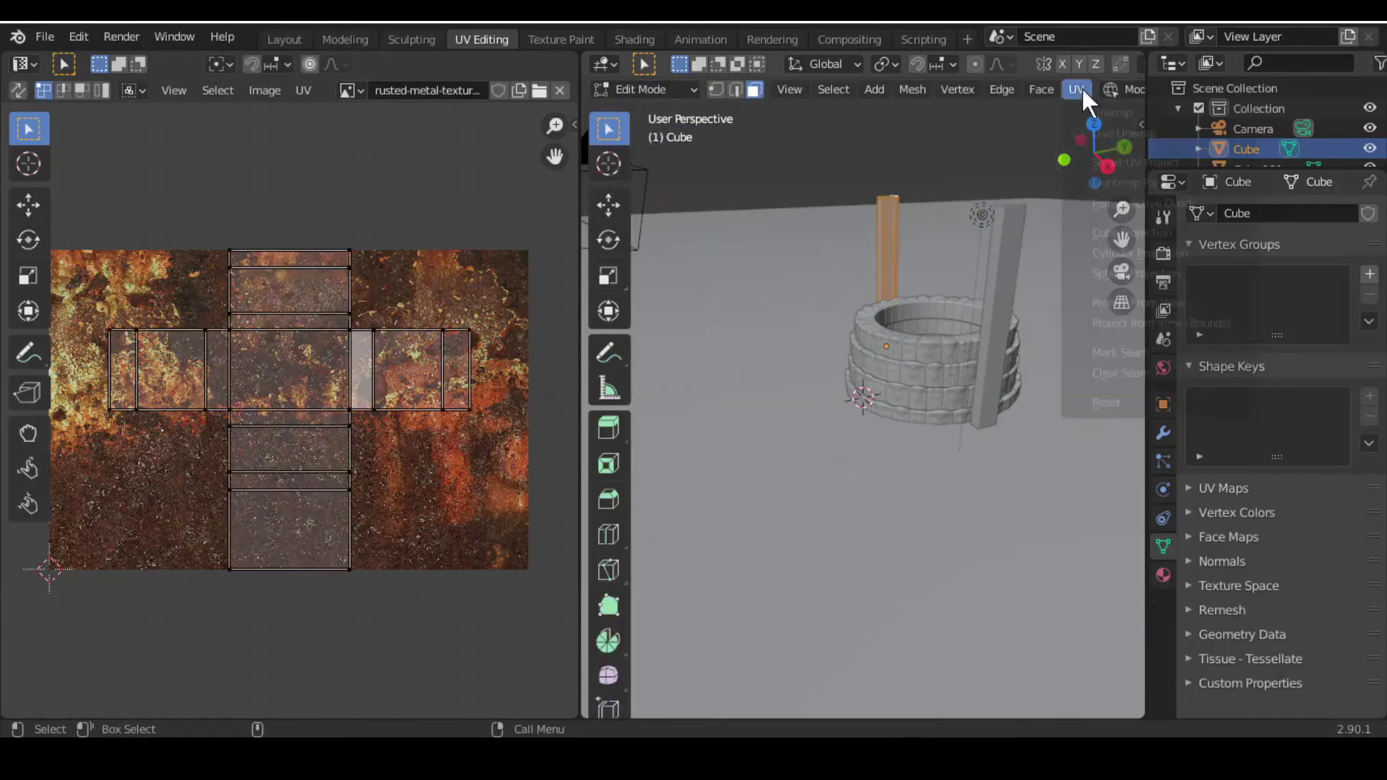
click(1117, 160)
click(1068, 318)
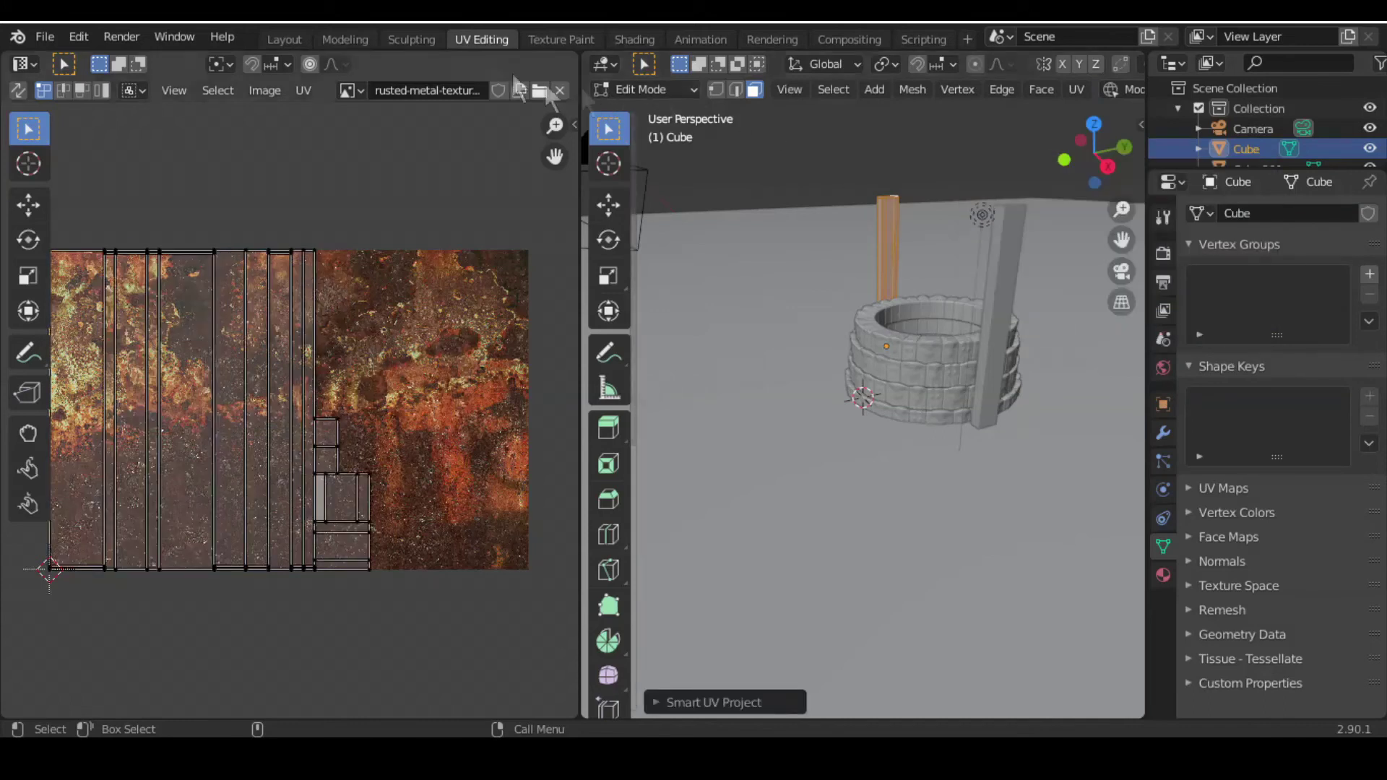
click(634, 39)
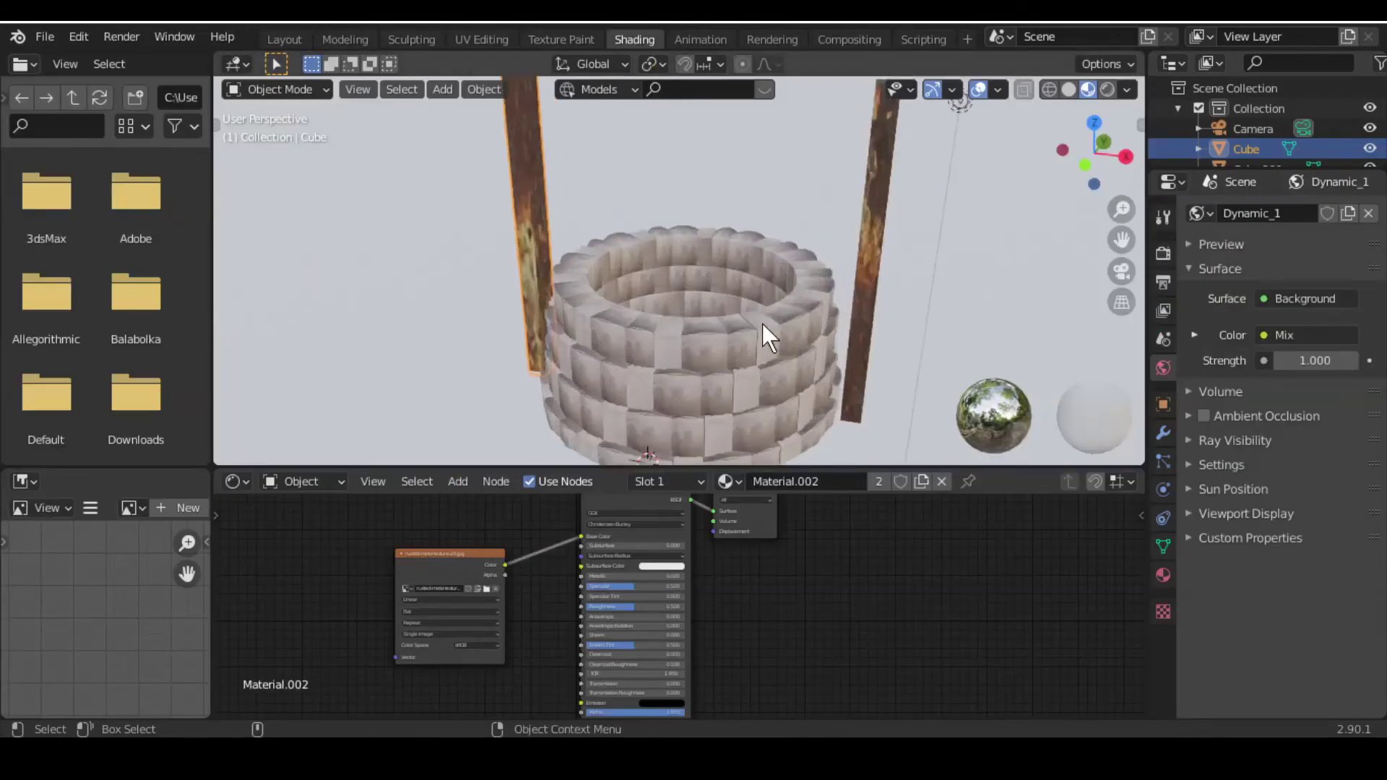
Step: Add a Texture Coordinate node and connect its UV output to the rust image's Vector input
scroll(761, 323, up, 1)
key(shift+a)
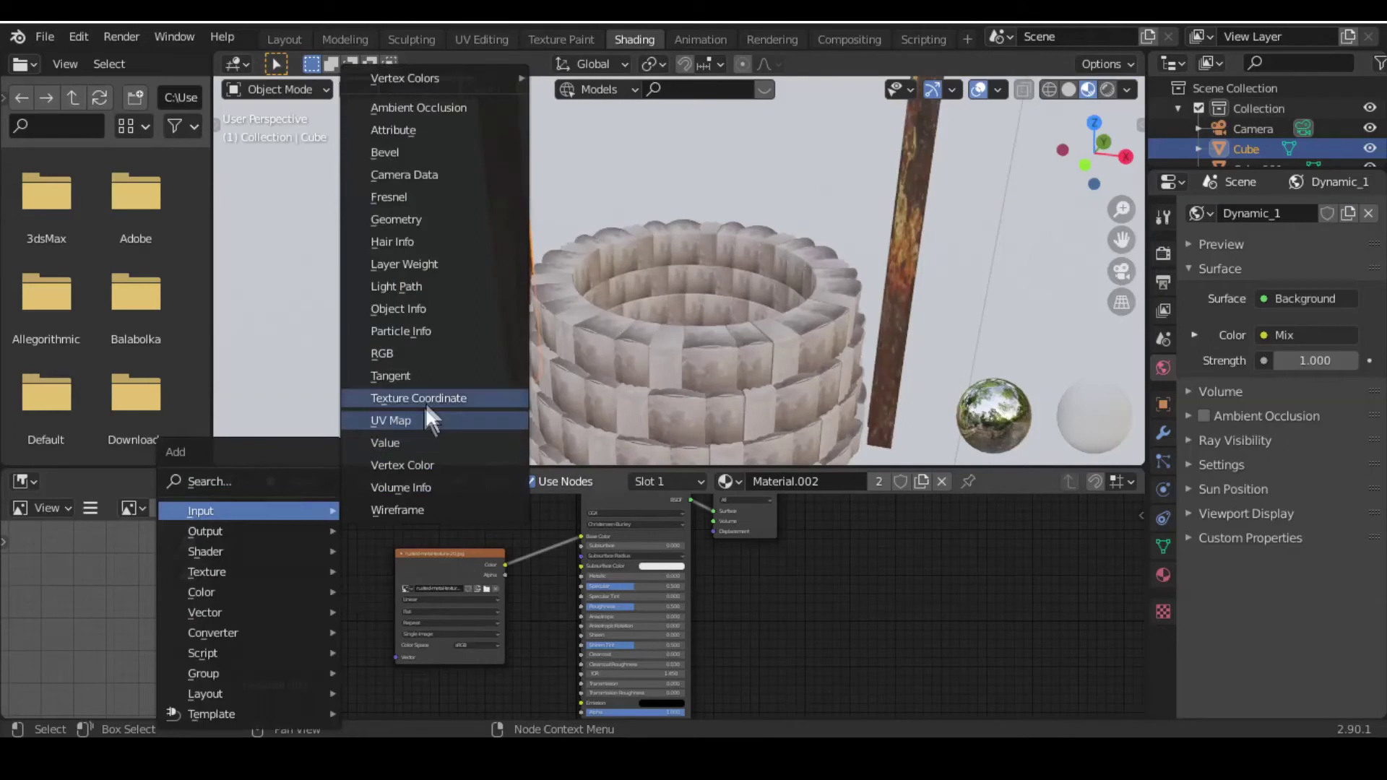
click(425, 398)
click(318, 567)
drag(349, 594, 396, 657)
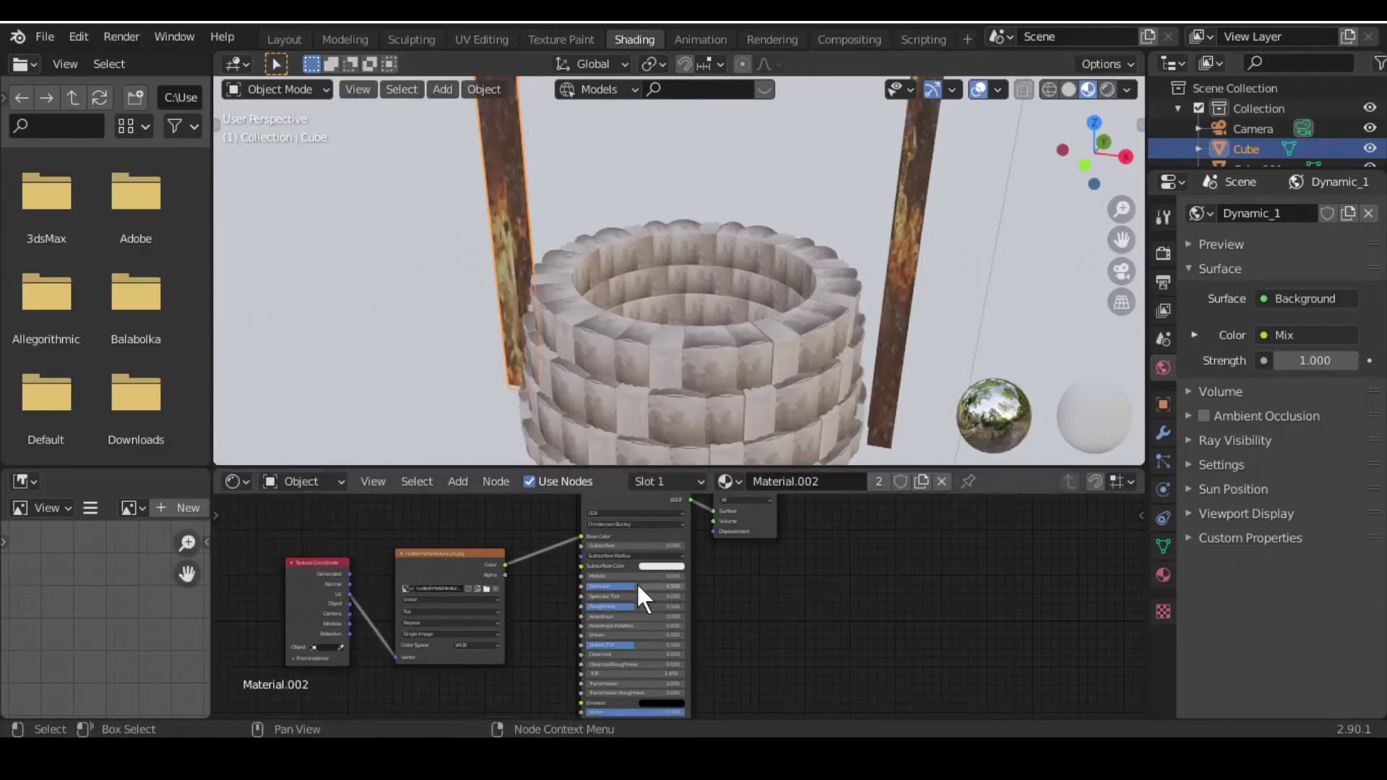
mouse_move(929, 470)
mouse_down()
mouse_move(874, 604)
mouse_move(847, 589)
mouse_move(723, 403)
mouse_up()
click(859, 526)
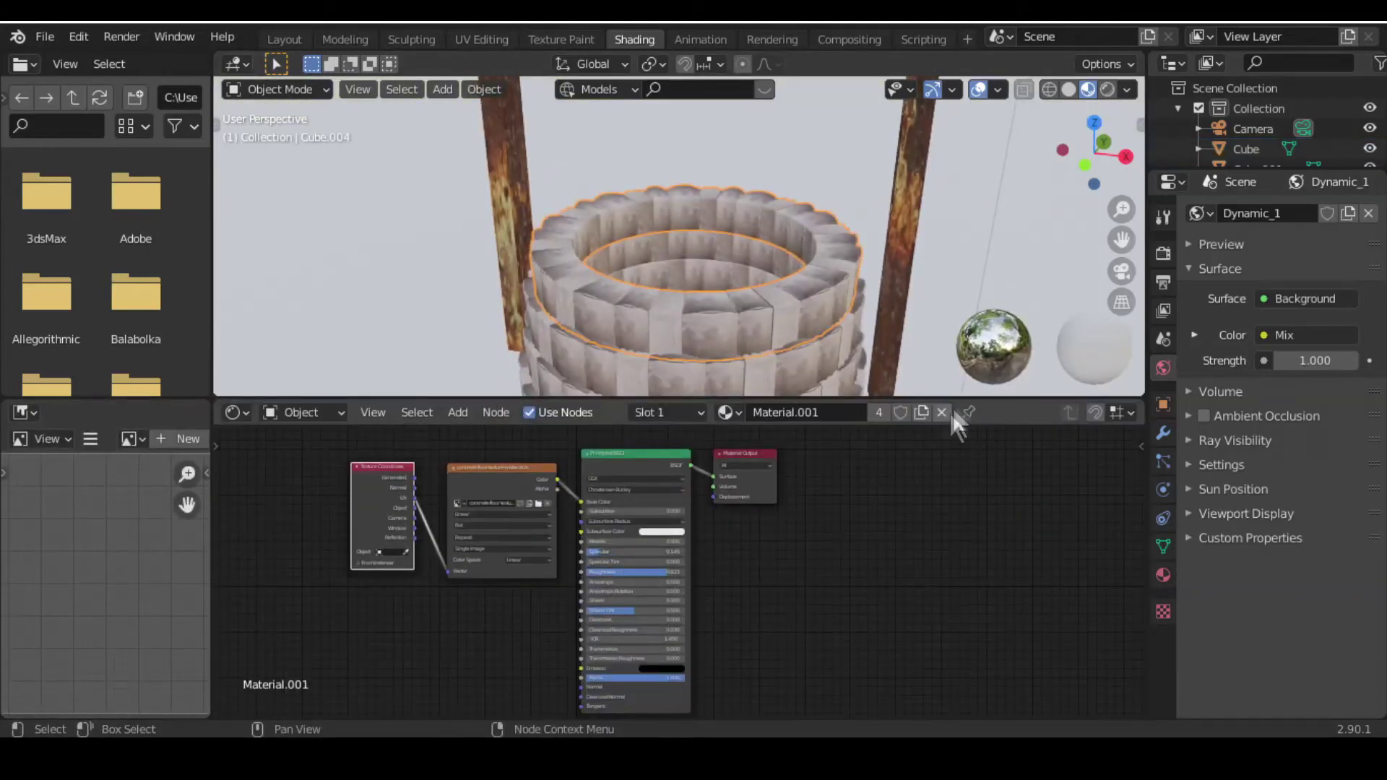
Step: Look through the camera with Lock Camera to View enabled and swing it around the well
drag(953, 405, 910, 572)
key(KP_0)
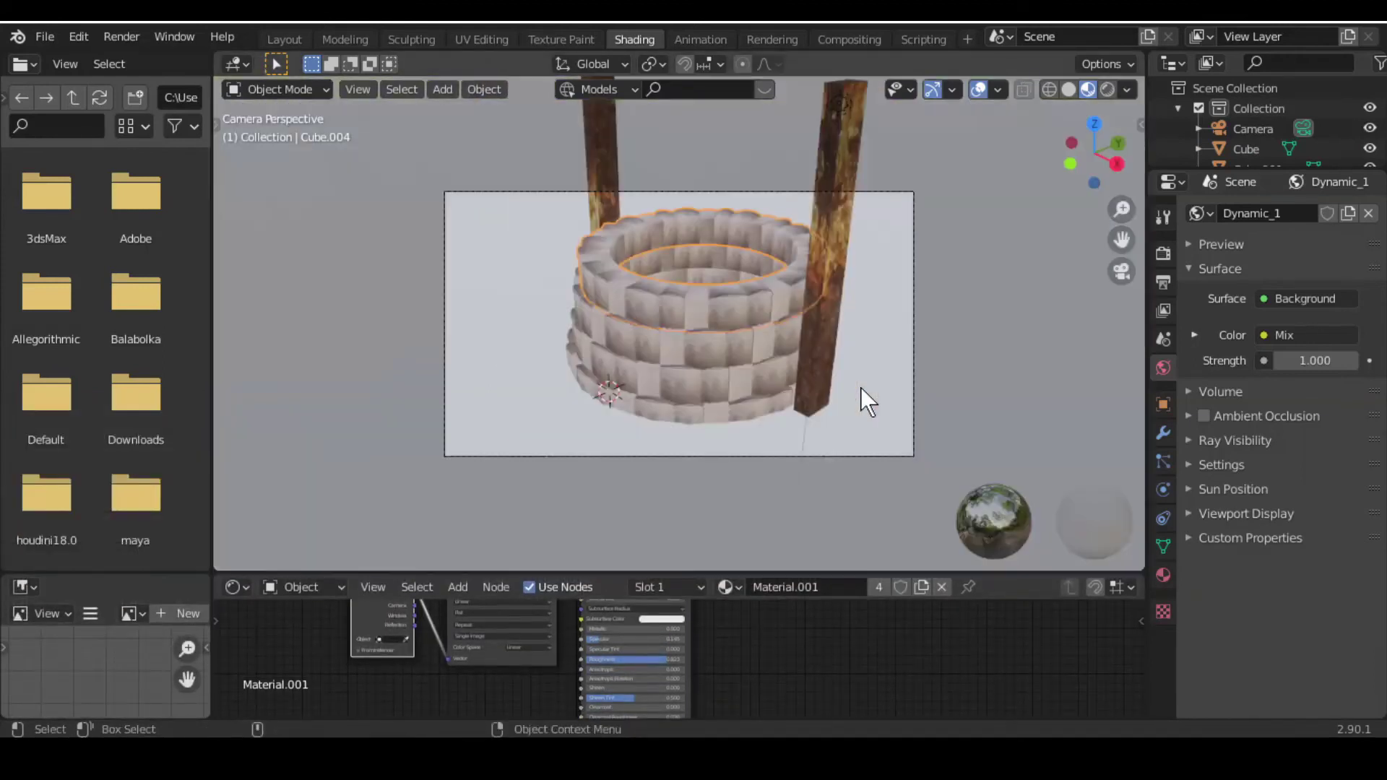
key(n)
click(1134, 210)
click(1012, 364)
key(n)
mouse_move(722, 311)
middle_down()
mouse_move(708, 263)
mouse_move(679, 344)
mouse_move(758, 315)
mouse_move(782, 289)
mouse_move(679, 289)
middle_up()
Step: Resize the right post, then stretch it taller along Z
click(734, 297)
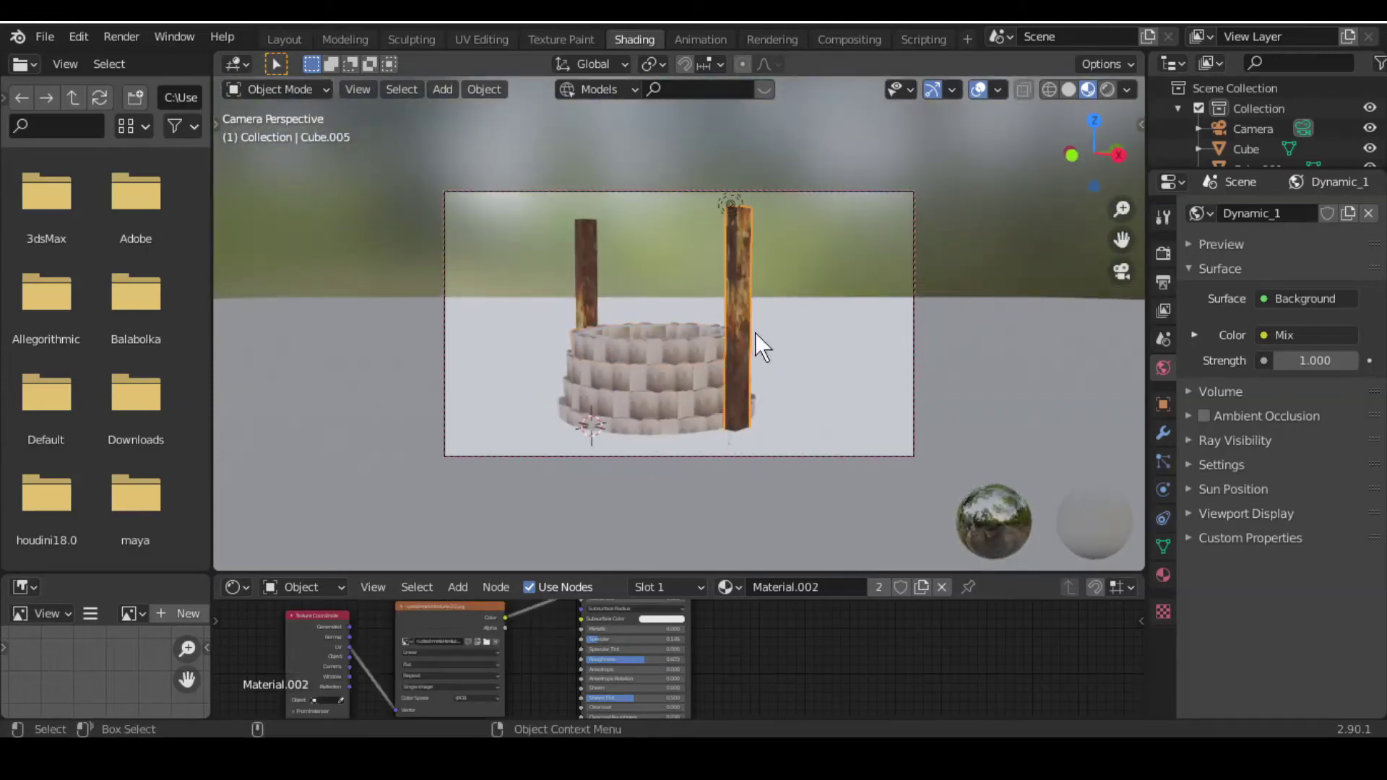
key(s)
click(795, 390)
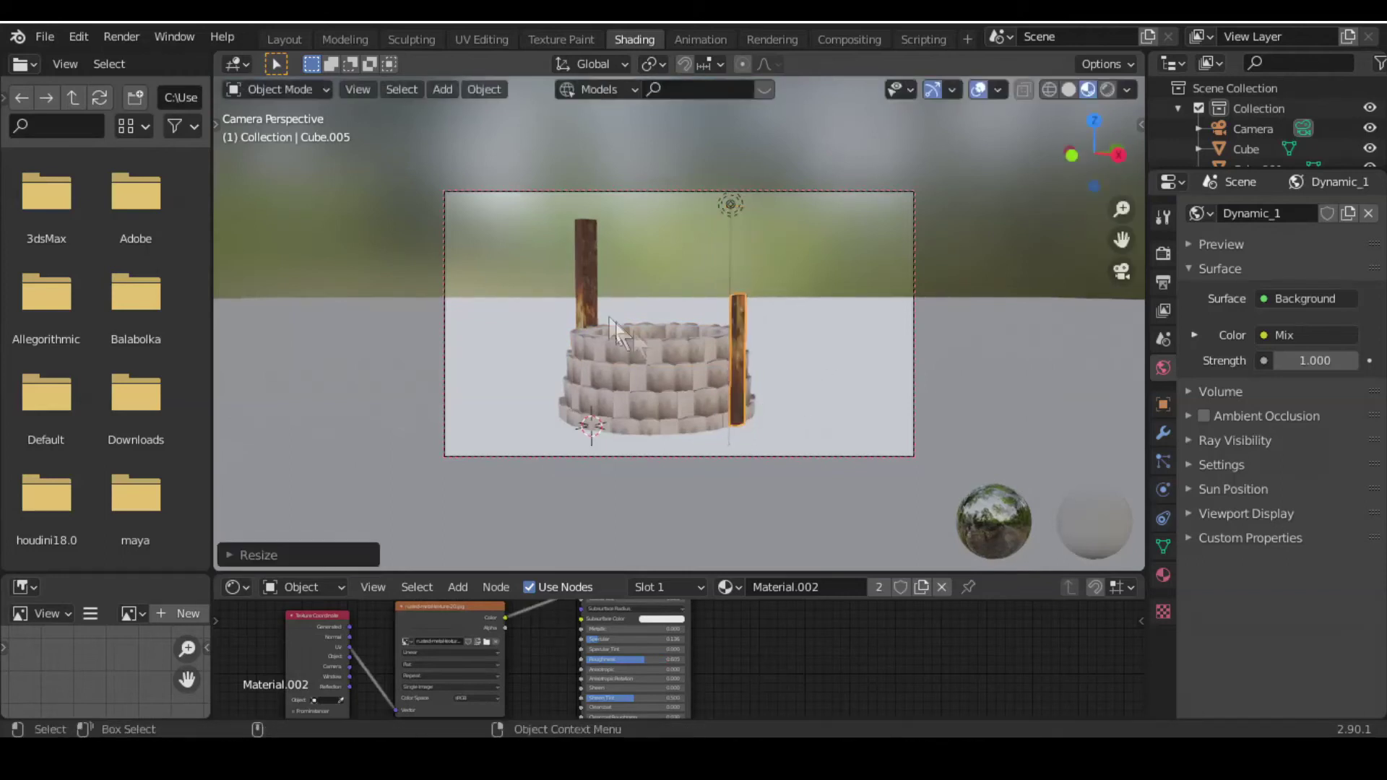
key(s)
key(z)
click(777, 372)
Step: Stretch the left post along Z to scale 0.5951 and select the ground plane
click(591, 296)
key(s)
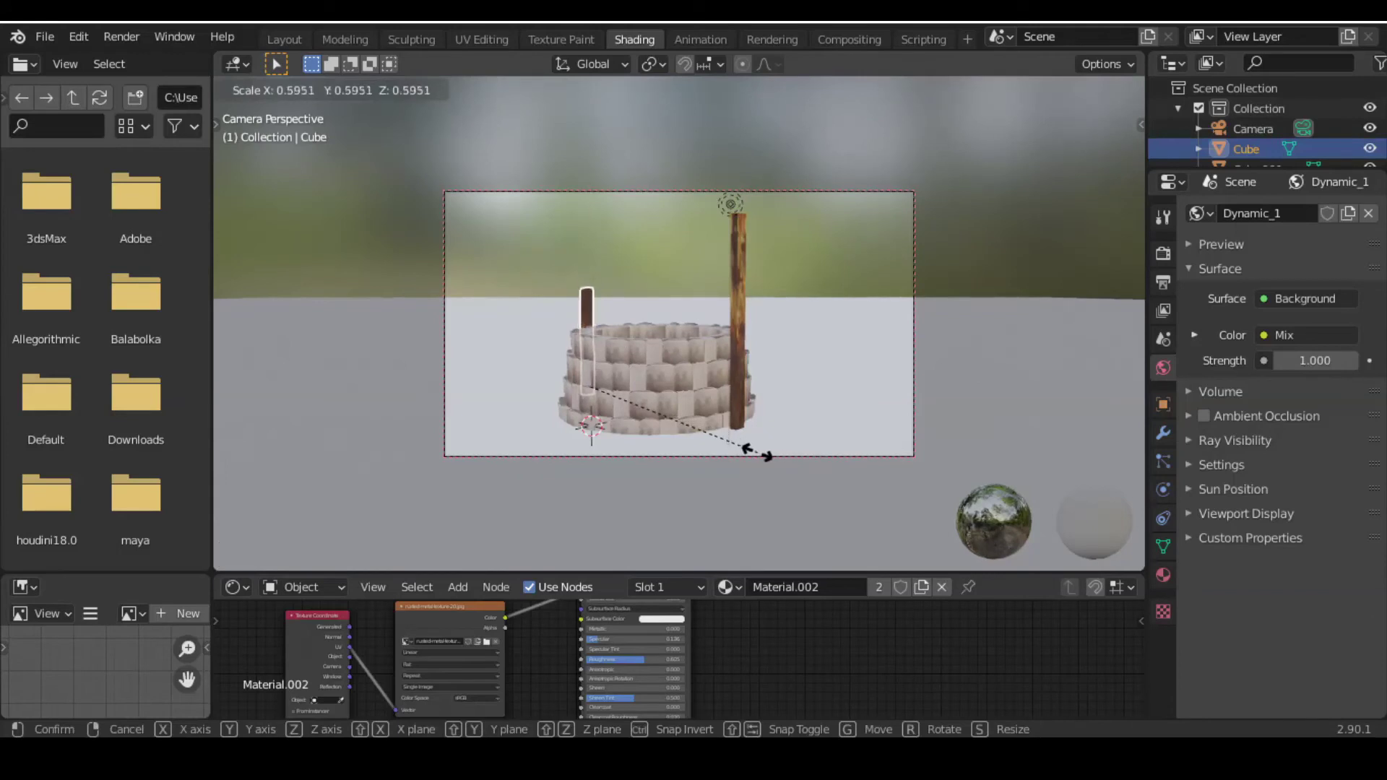
key(z)
click(956, 388)
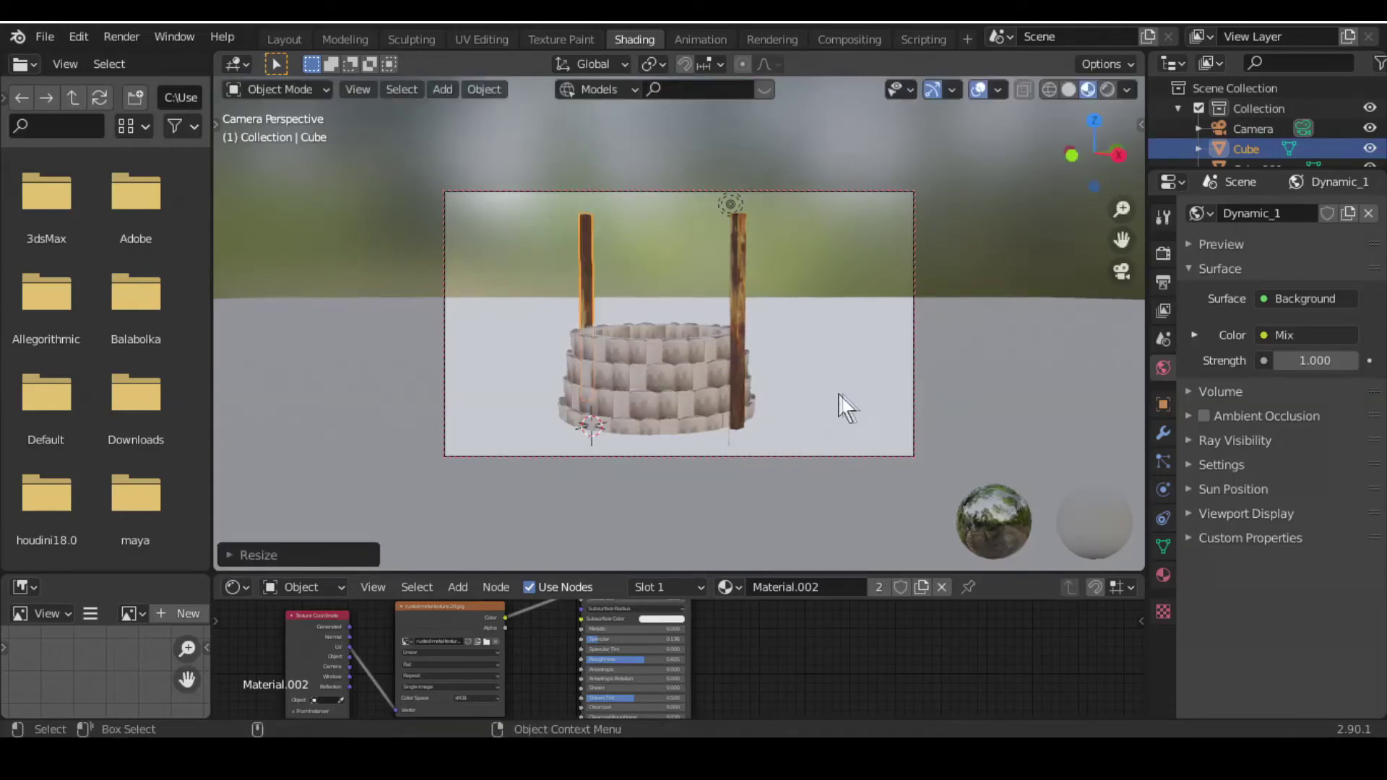
middle_drag(719, 369, 690, 367)
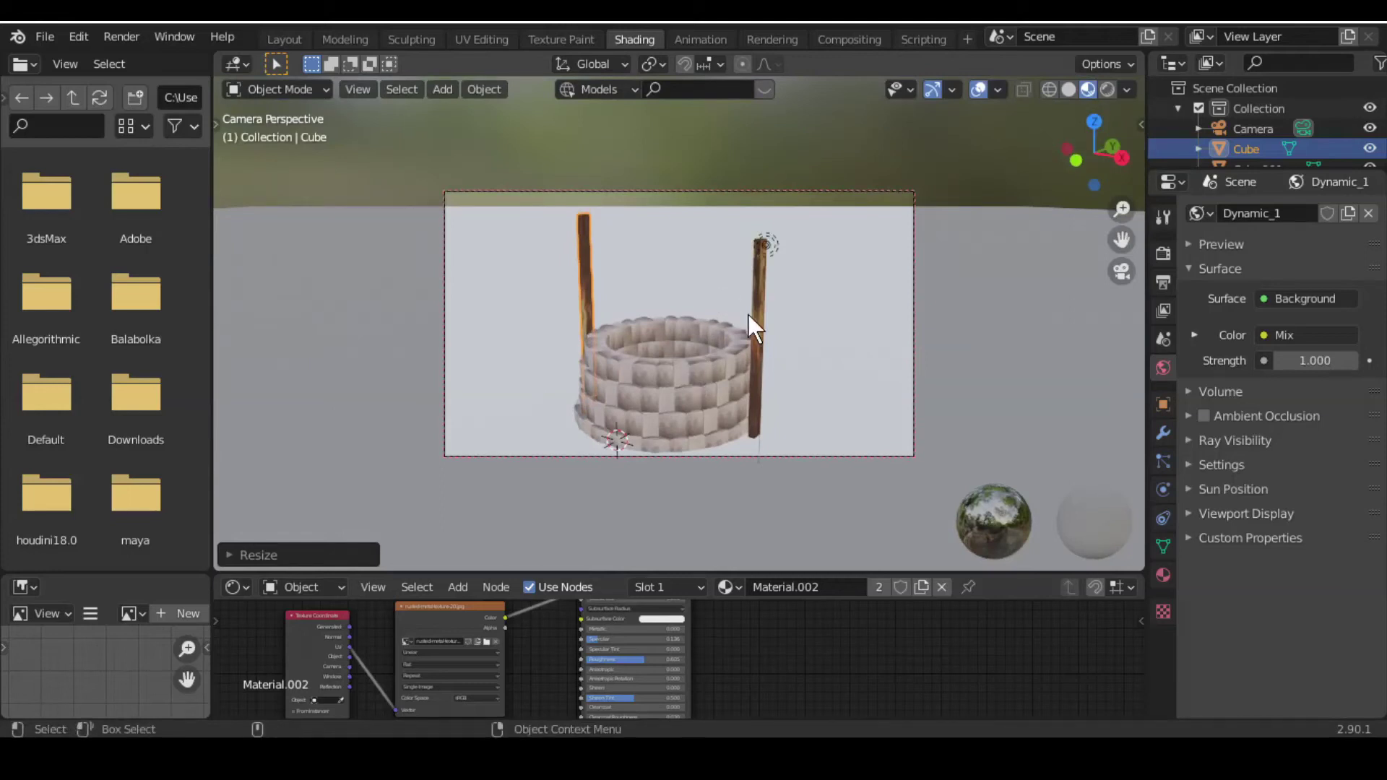
click(838, 321)
Step: Enable Adaptive Sampling and expand Denoising in Render Properties, reviewing view layer and output settings
click(1163, 253)
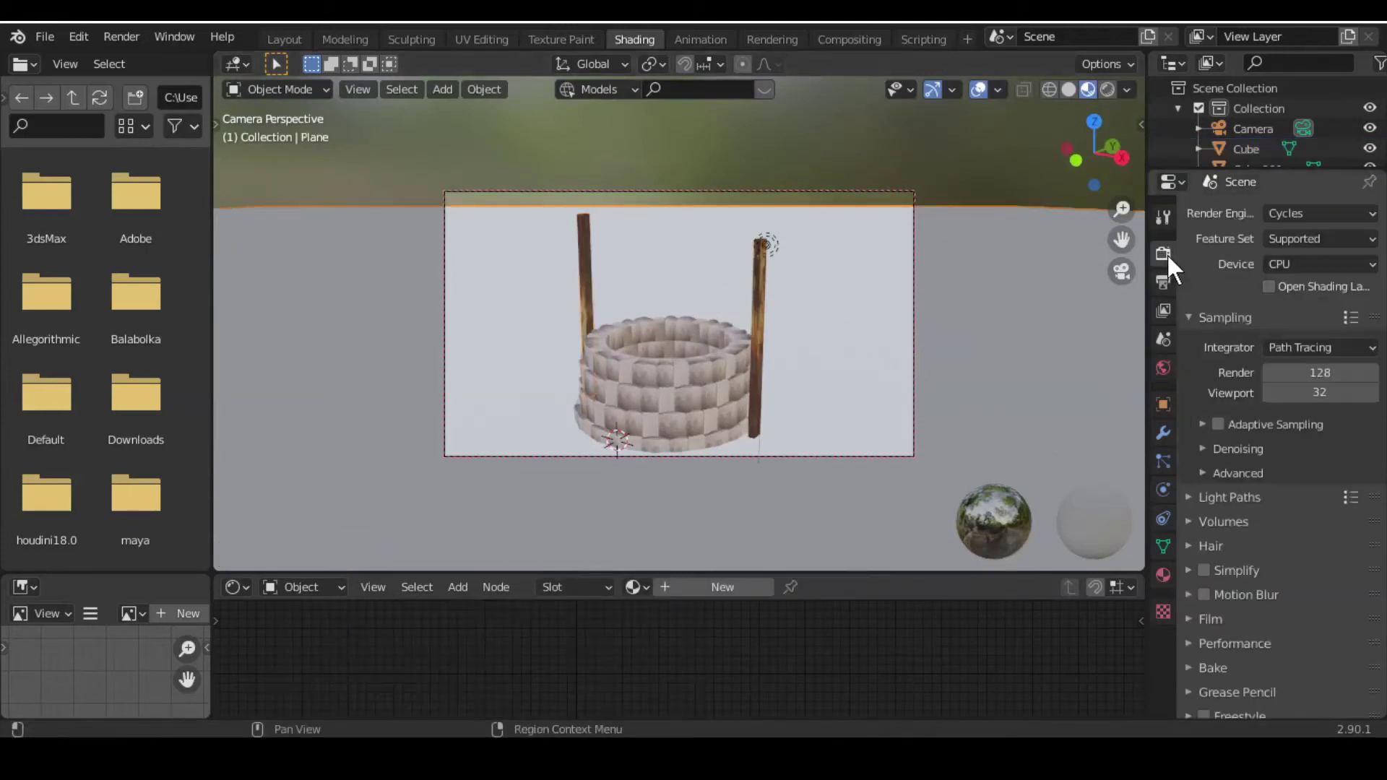
click(1233, 425)
scroll(1246, 520, down, 3)
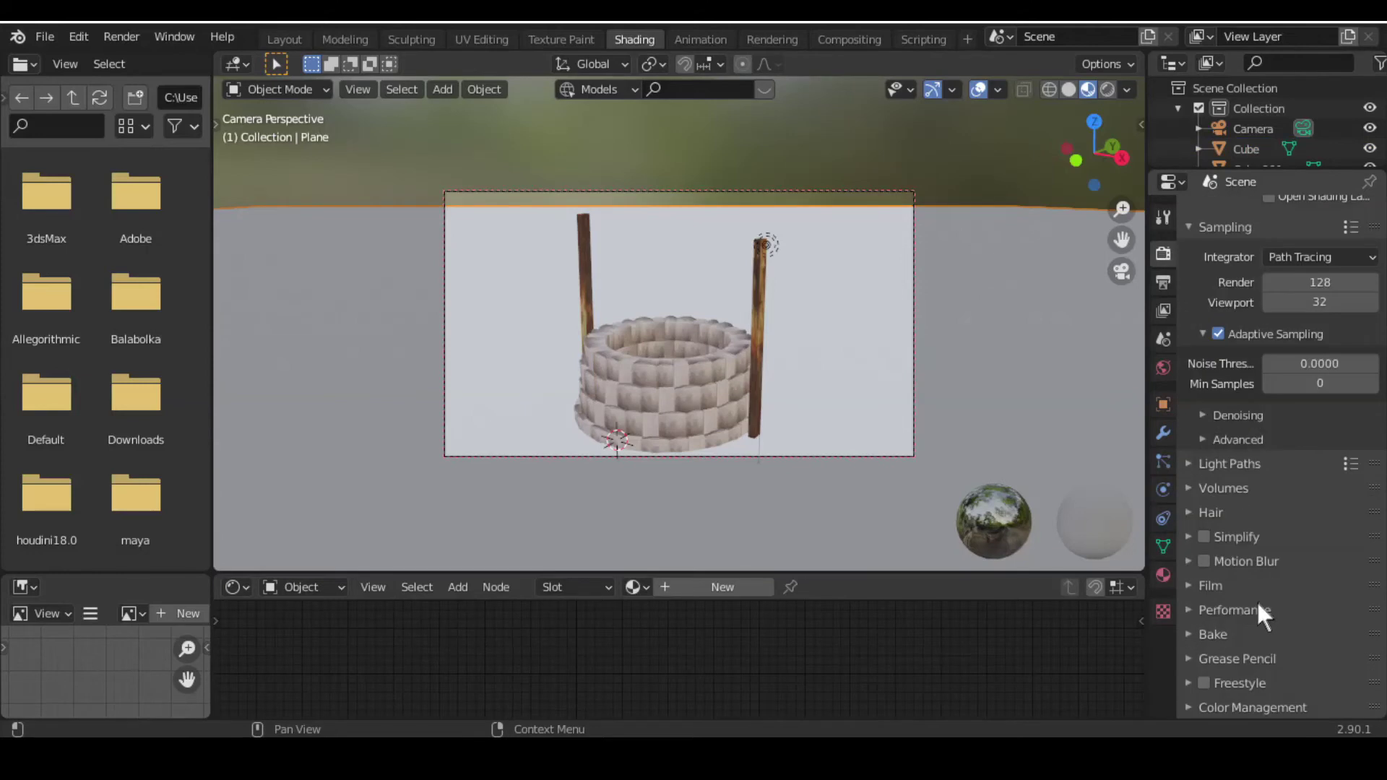
click(1216, 416)
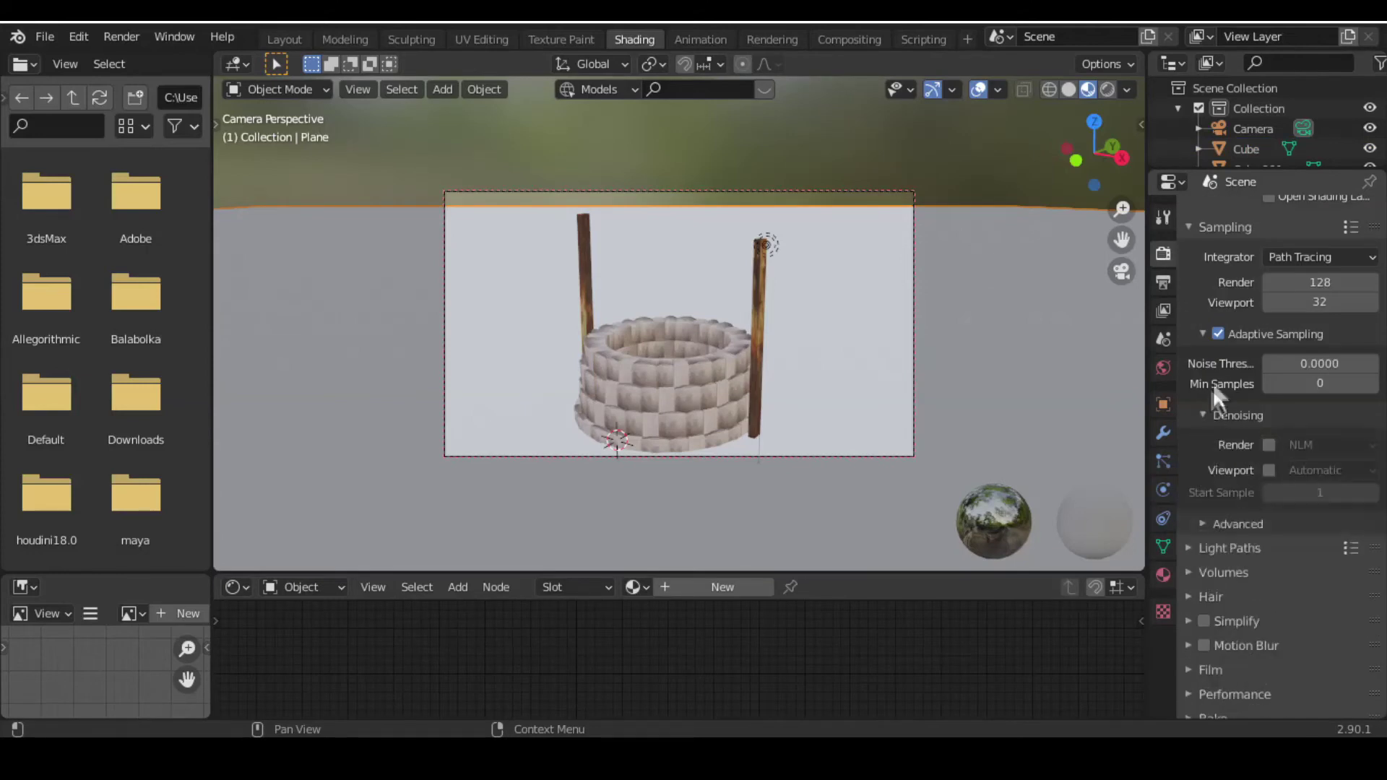
click(1163, 310)
scroll(1240, 423, down, 10)
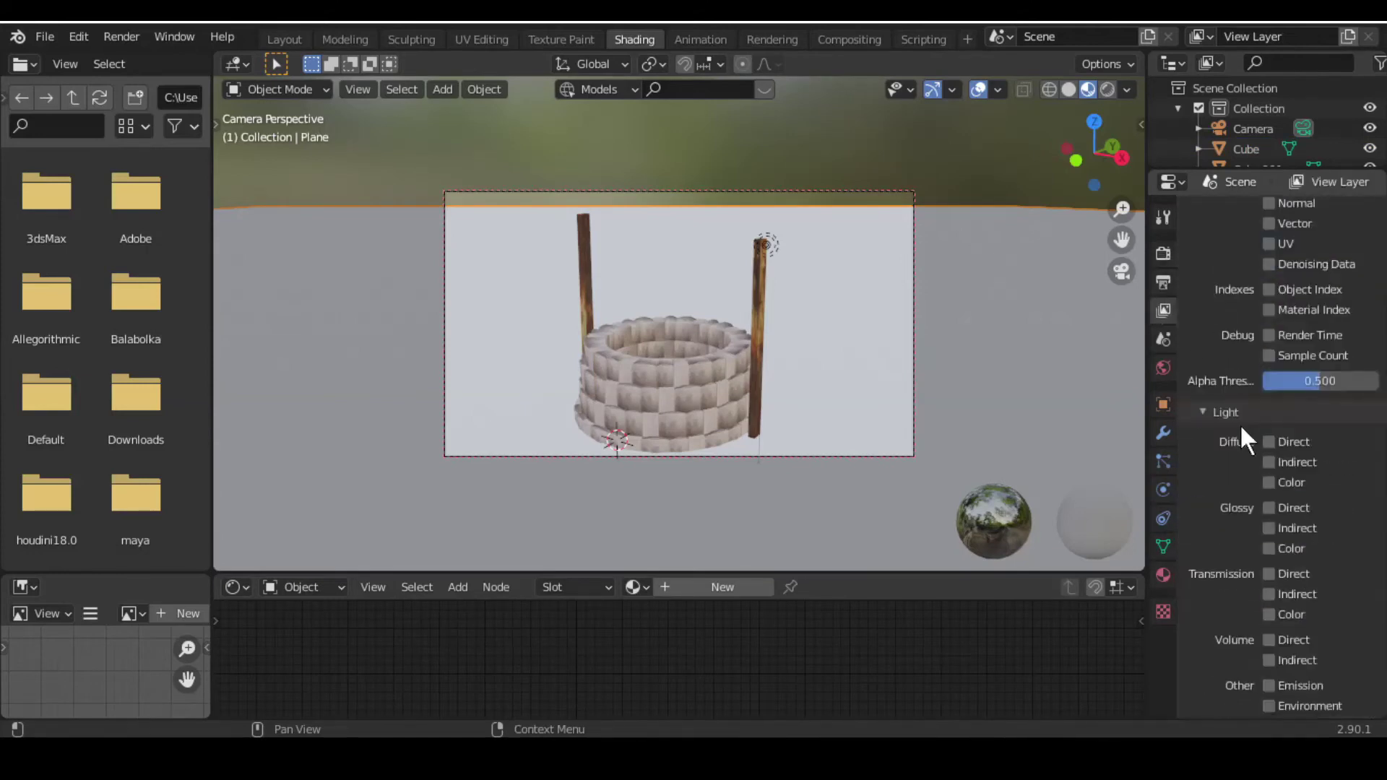
scroll(1240, 423, down, 15)
click(1164, 282)
scroll(1199, 470, down, 3)
scroll(1224, 448, up, 3)
click(1163, 253)
scroll(1254, 564, down, 3)
scroll(1259, 581, up, 2)
scroll(1255, 566, up, 3)
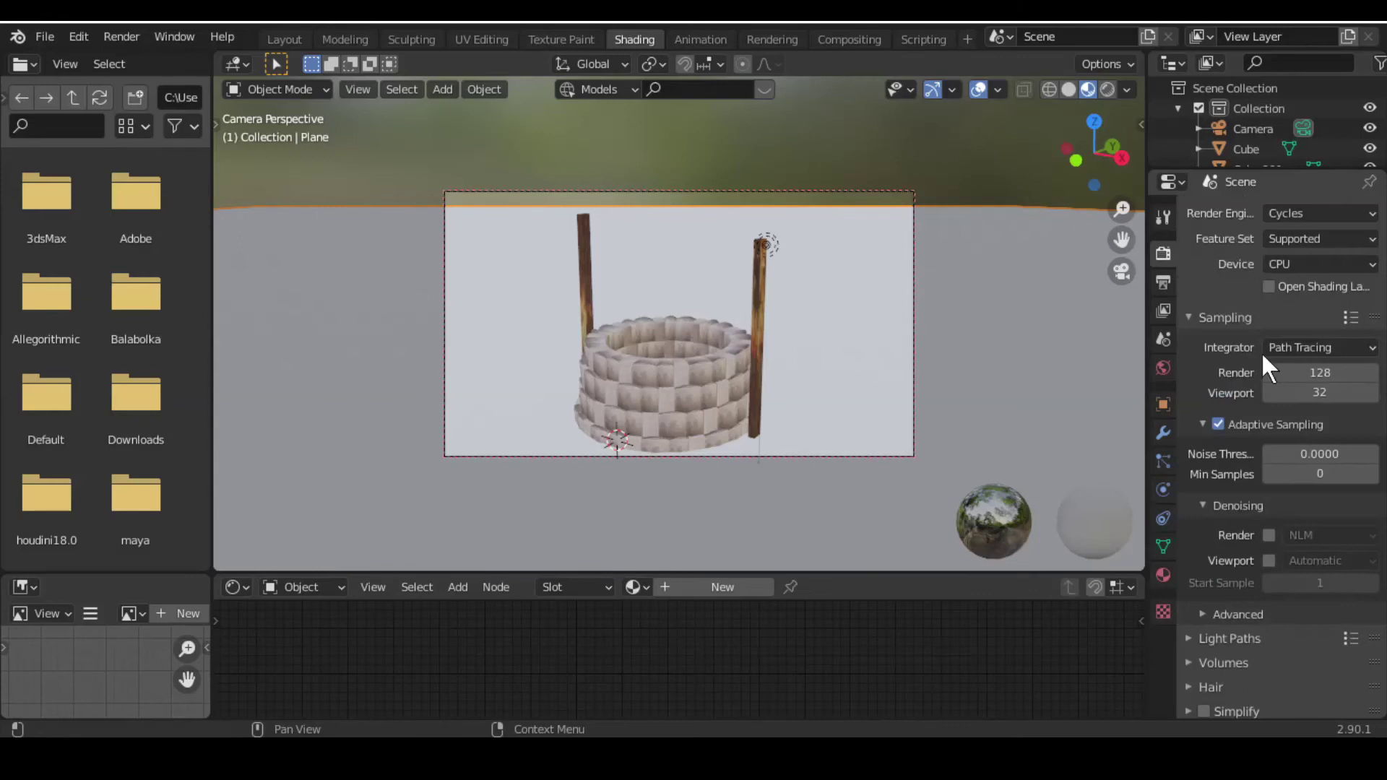
Step: Render an image of the well, close the result, and orbit back to a free view
click(121, 36)
click(144, 56)
key(Escape)
mouse_move(861, 313)
middle_down()
mouse_move(842, 397)
mouse_move(780, 412)
mouse_move(794, 397)
middle_up()
scroll(803, 386, down, 4)
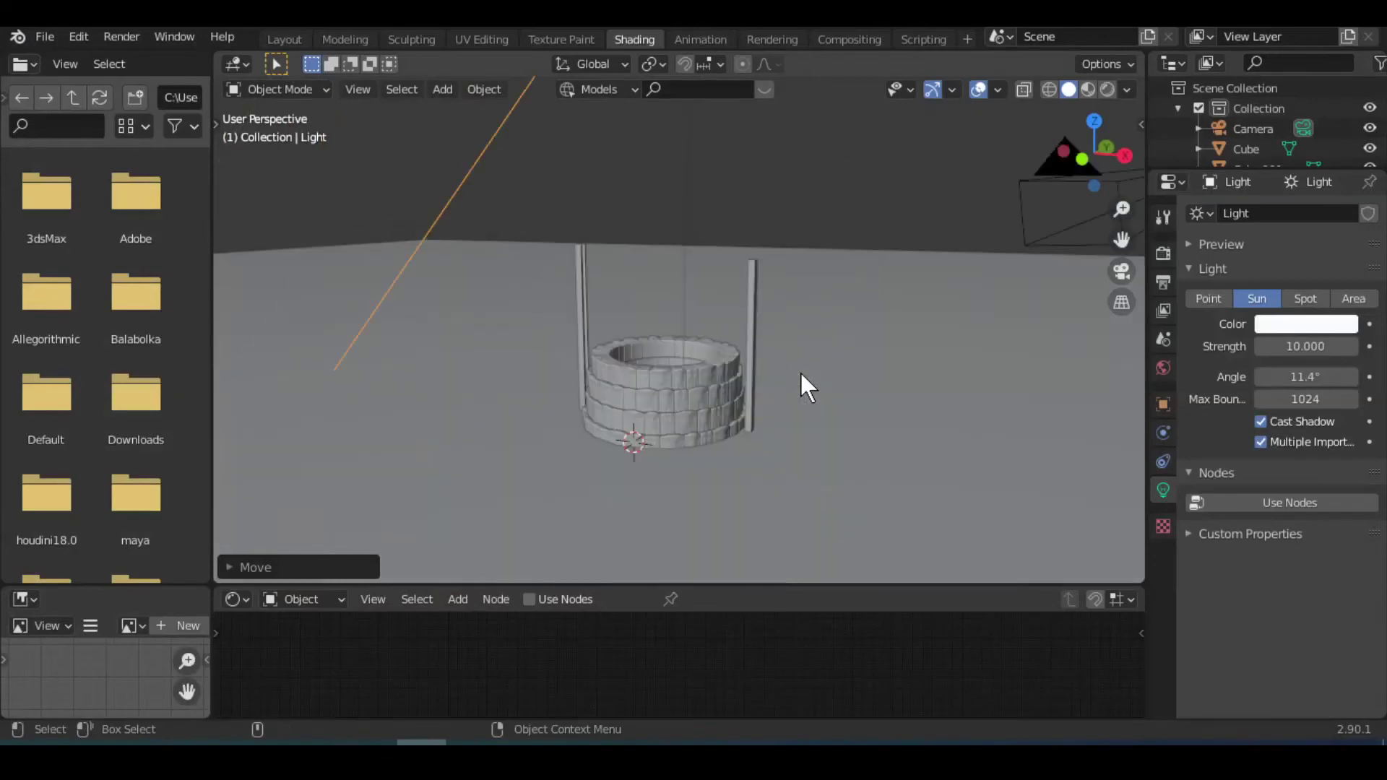
click(583, 257)
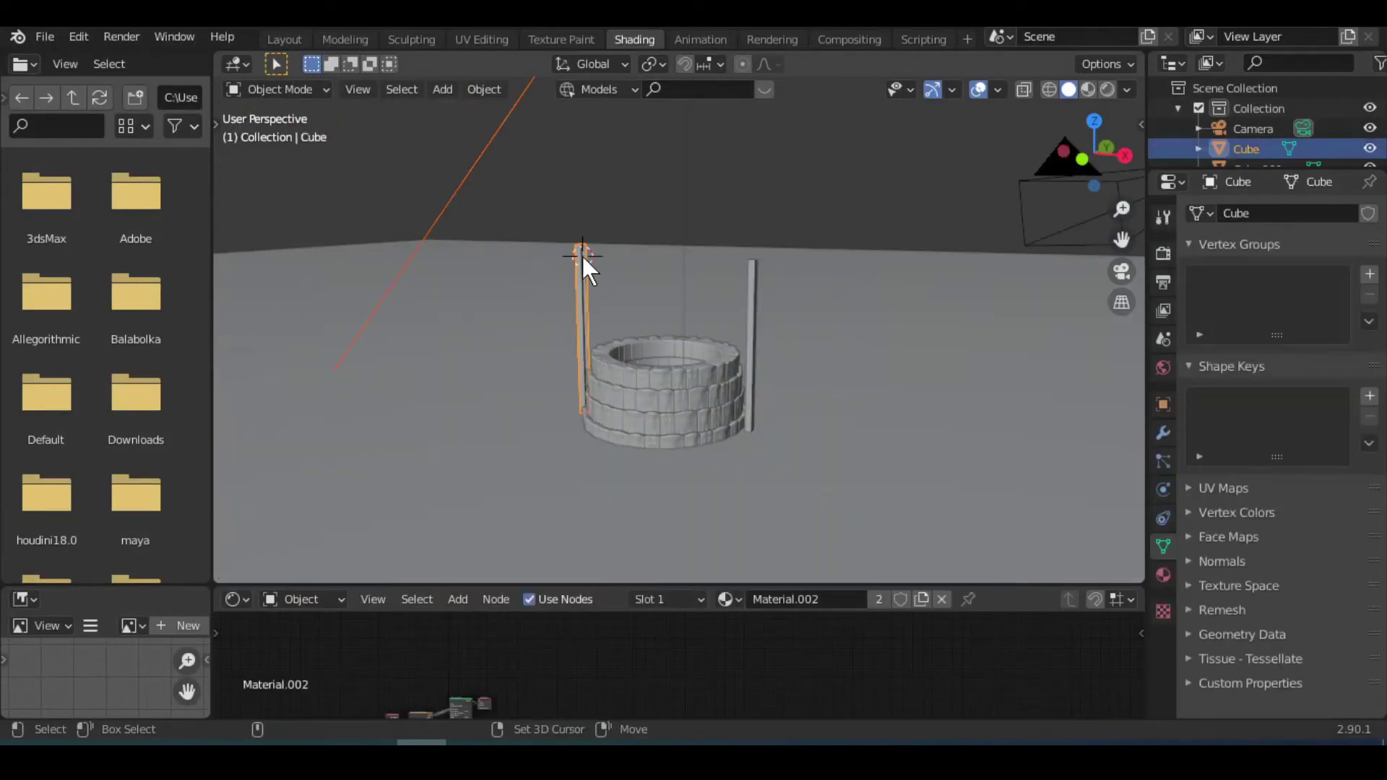
Step: Add a new mesh cylinder to the scene
scroll(678, 365, up, 3)
scroll(631, 339, up, 2)
middle_drag(630, 340, 328, 142)
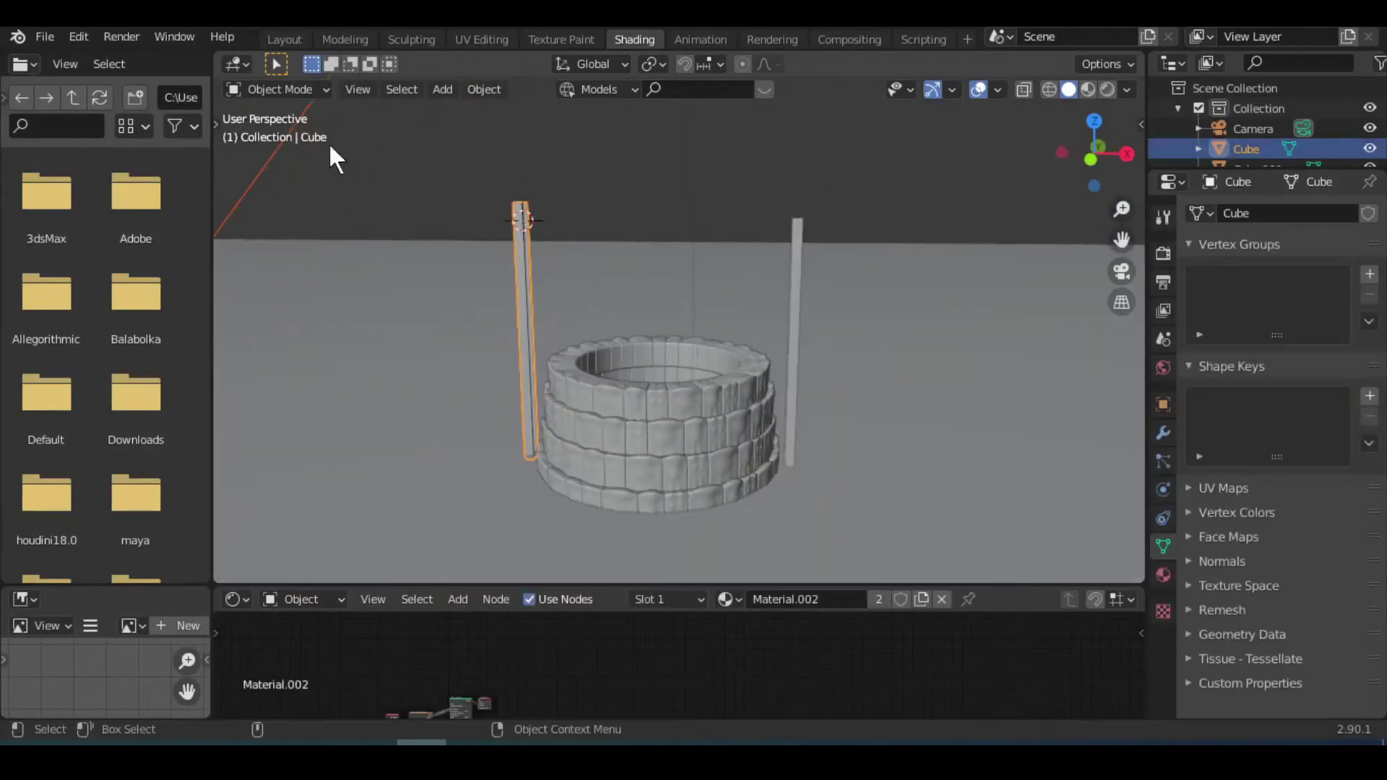
click(436, 91)
click(644, 213)
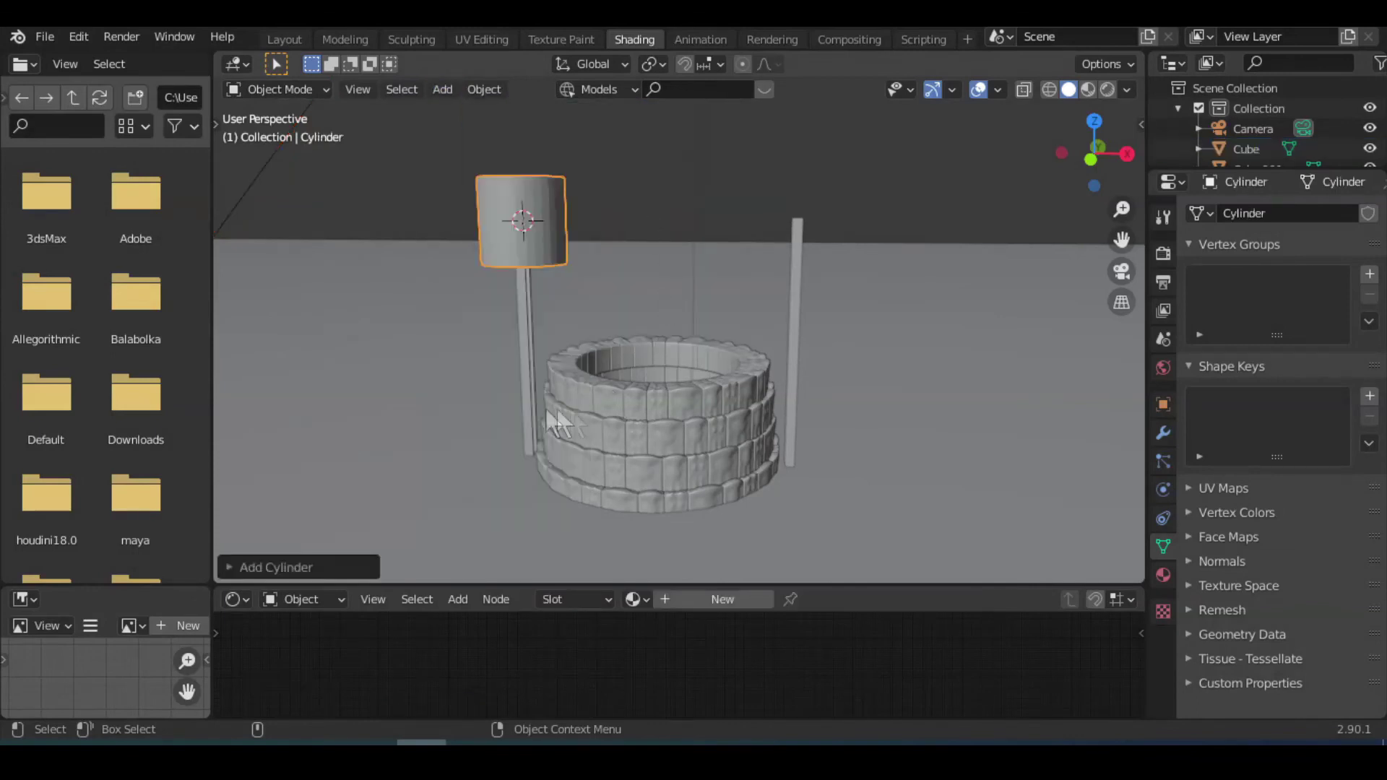
middle_drag(547, 410, 596, 394)
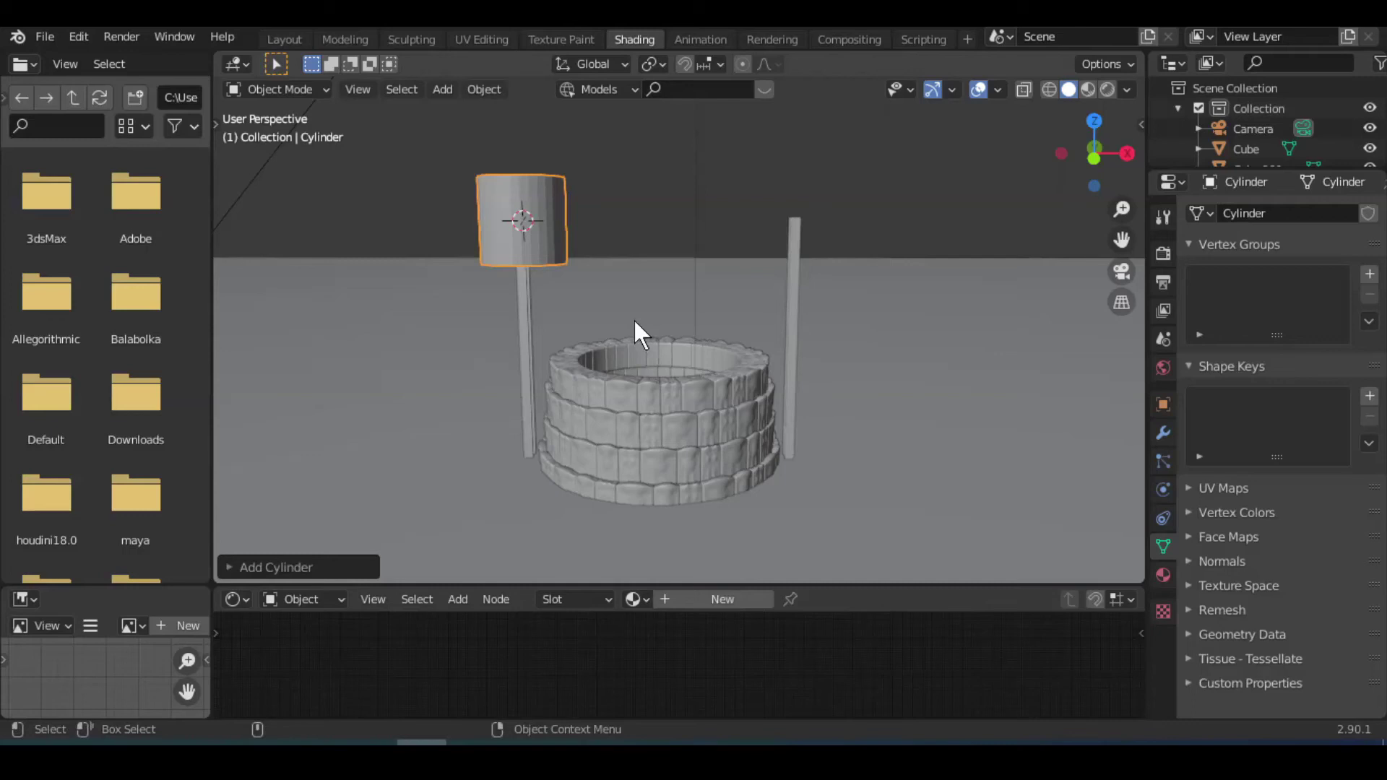
Step: Rotate the cylinder 90° about Y so it lies horizontally
key(r)
key(y)
key(9)
key(0)
key(Return)
middle_drag(634, 318, 733, 343)
Step: Shrink the cylinder, then stretch it along X into a long thin bar
key(s)
click(550, 267)
key(s)
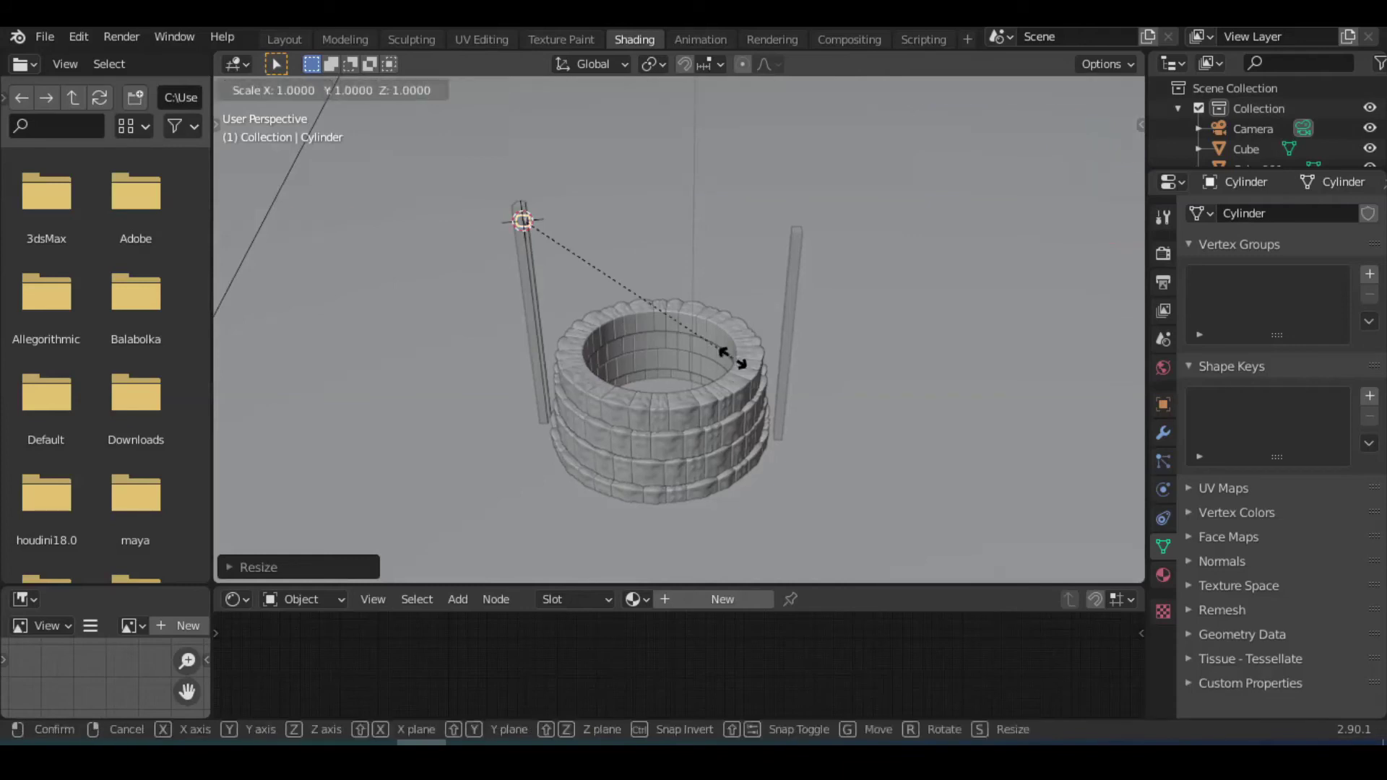
key(x)
click(780, 426)
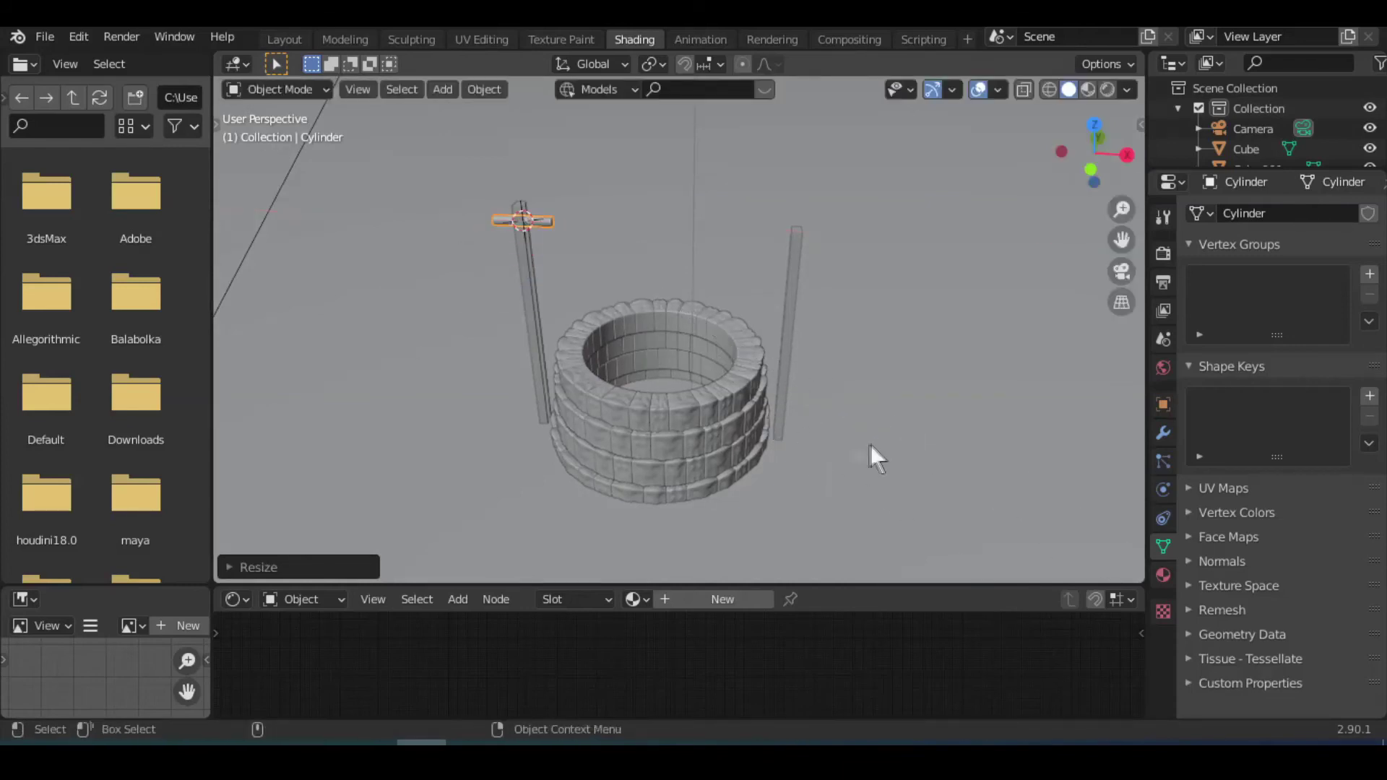
key(s)
key(x)
click(596, 236)
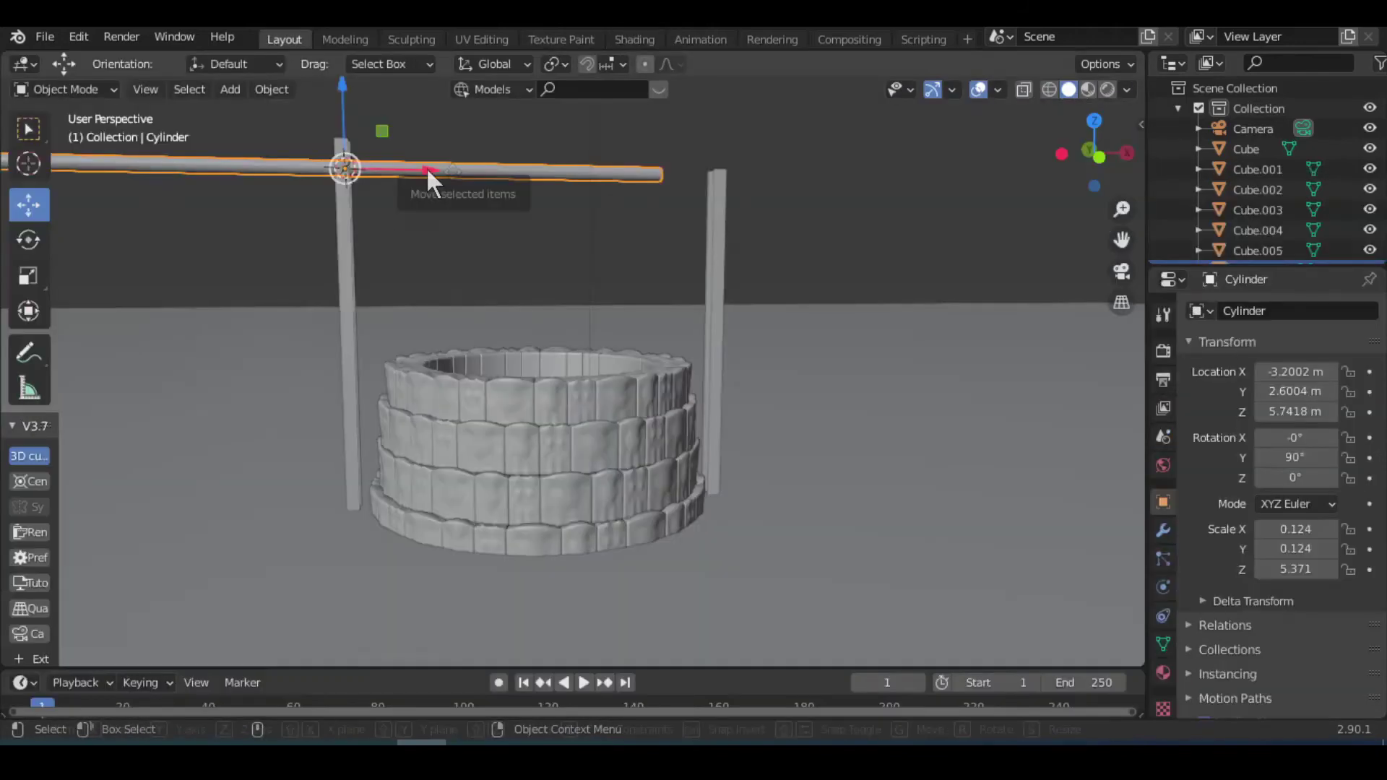
Step: Move the bar over the well and lower it slightly in front view
drag(426, 173, 662, 220)
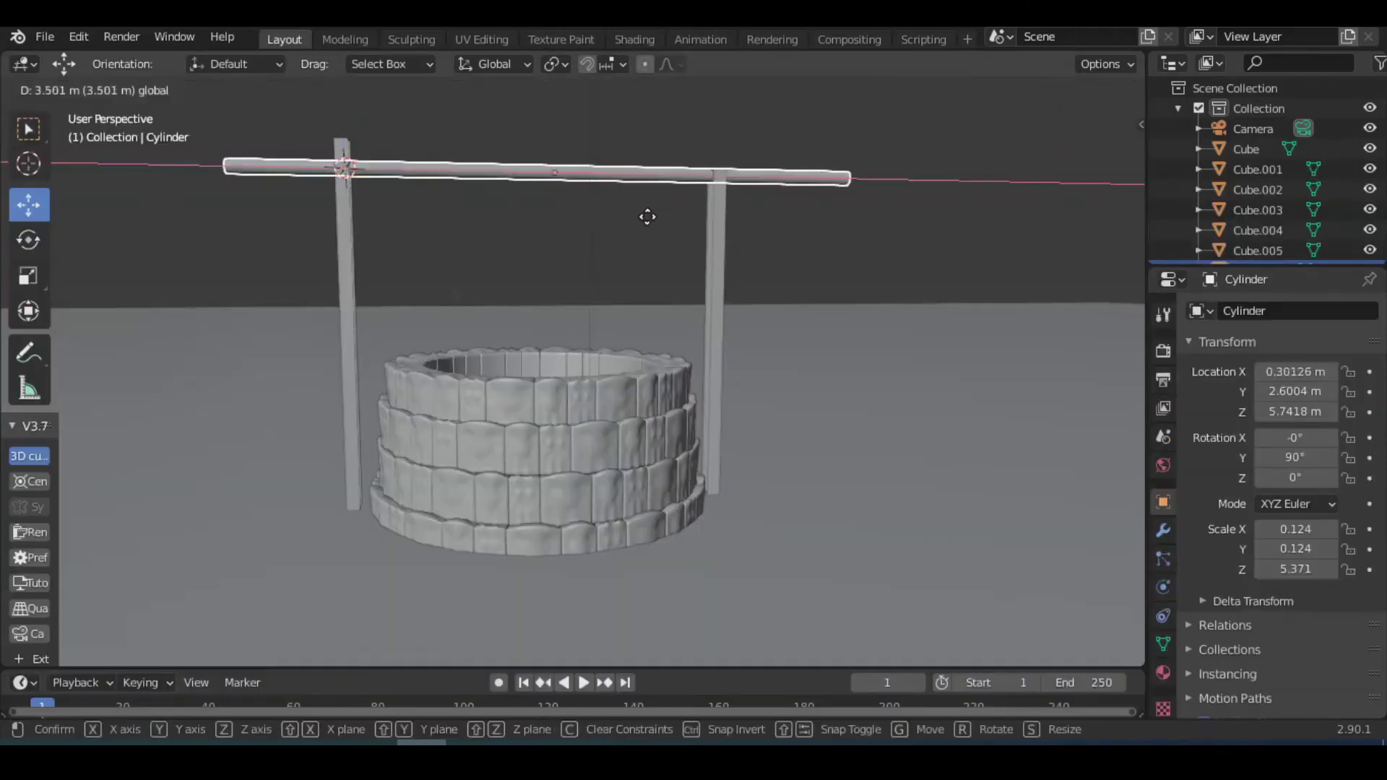
key(KP_1)
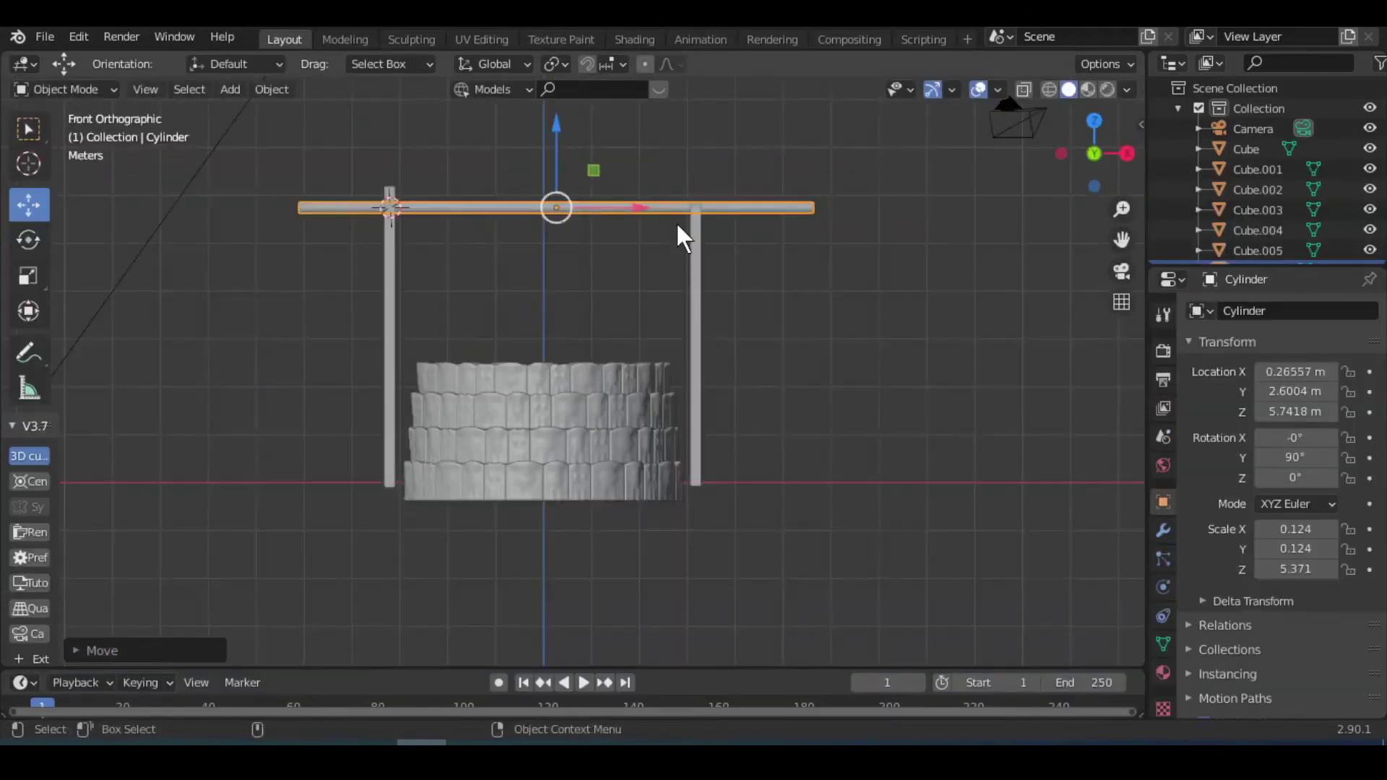
scroll(675, 221, up, 2)
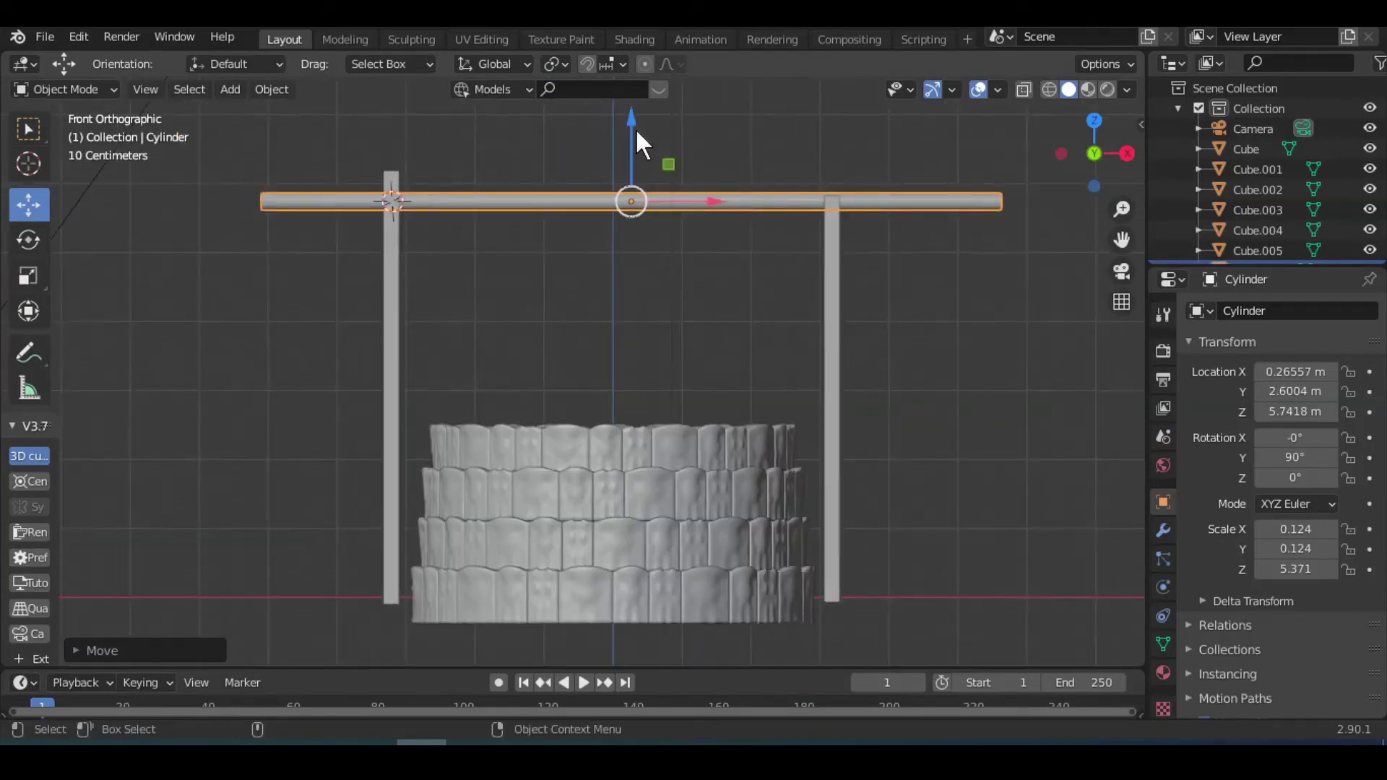
drag(635, 128, 635, 140)
Step: Adjust the left post's top vertices along Z so the post top meets the bar
click(401, 307)
click(65, 89)
scroll(217, 112, up, 3)
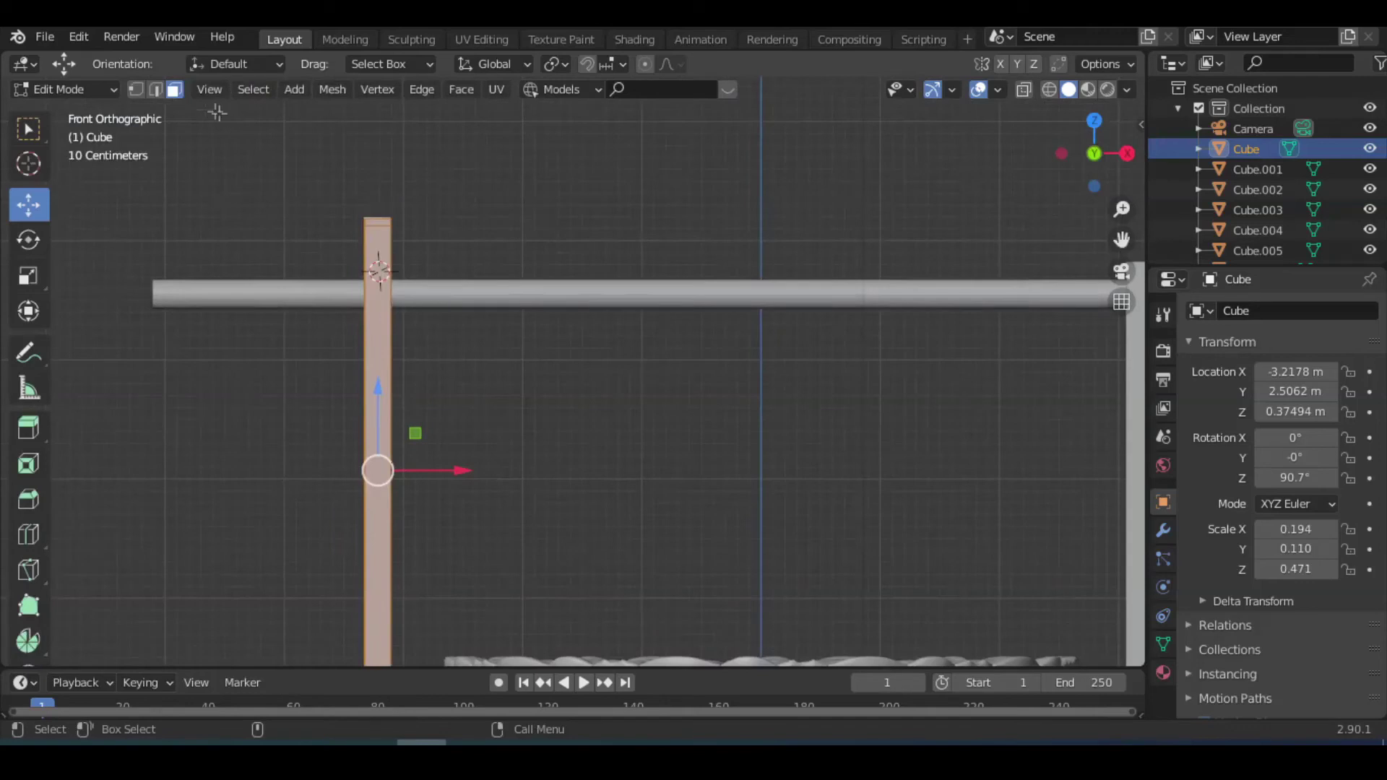
click(344, 236)
drag(298, 161, 465, 242)
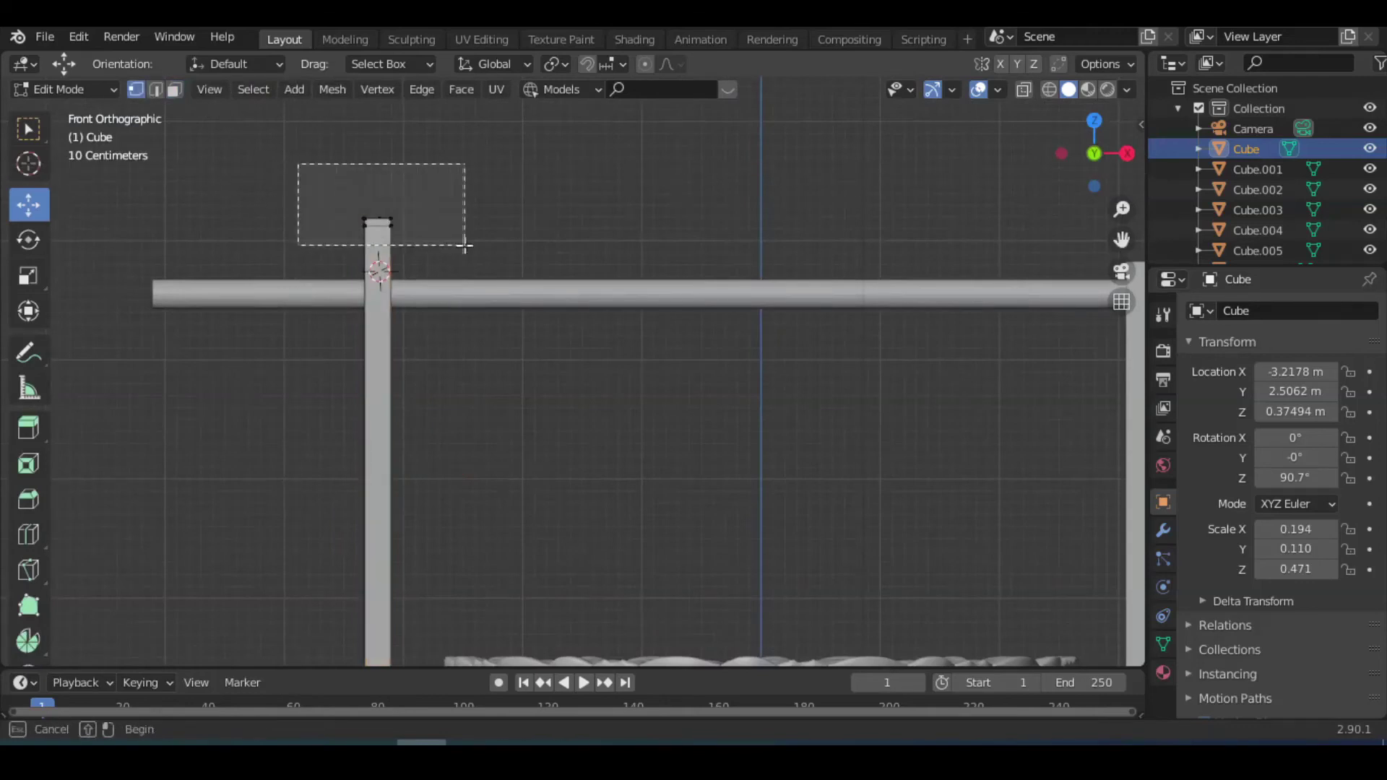
drag(377, 155, 377, 189)
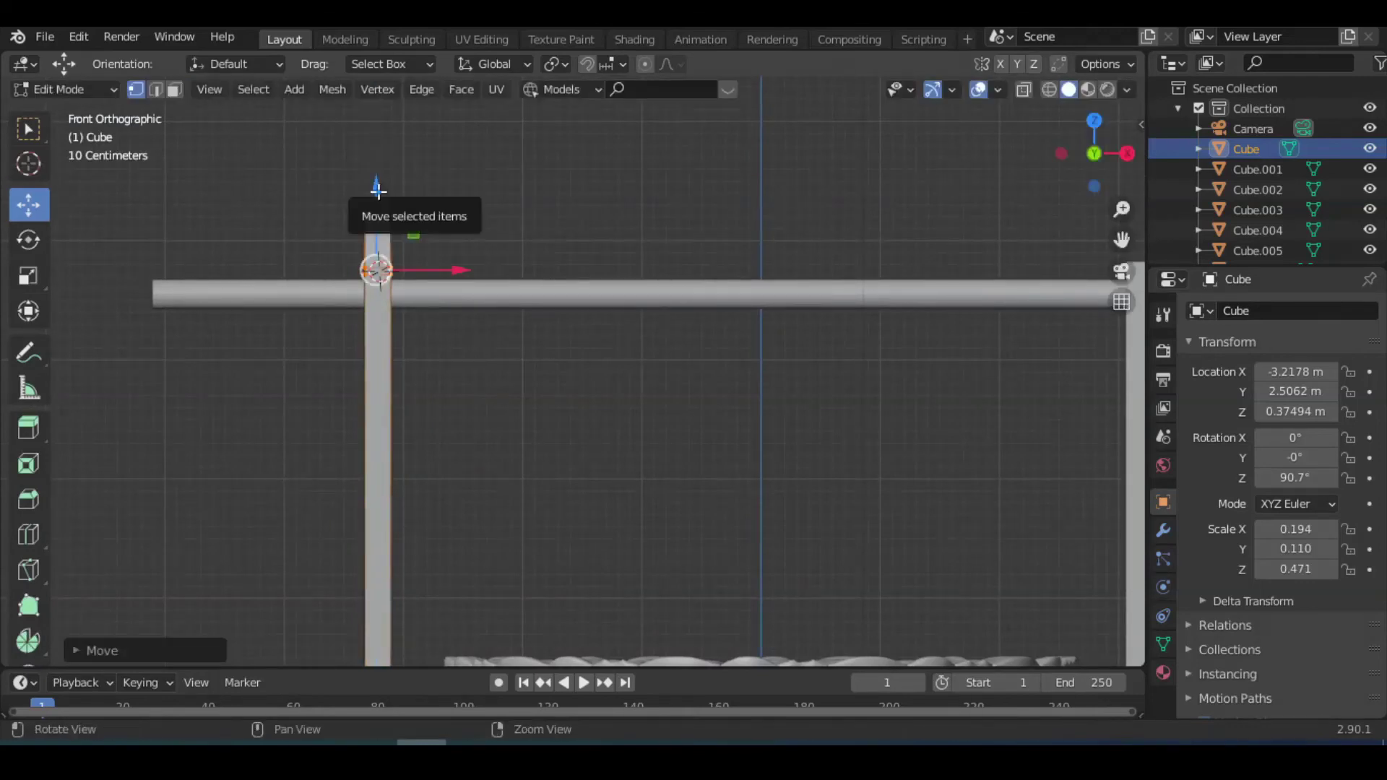
mouse_move(377, 190)
mouse_down()
mouse_move(377, 140)
mouse_move(483, 247)
mouse_up()
click(1024, 89)
drag(375, 145, 371, 185)
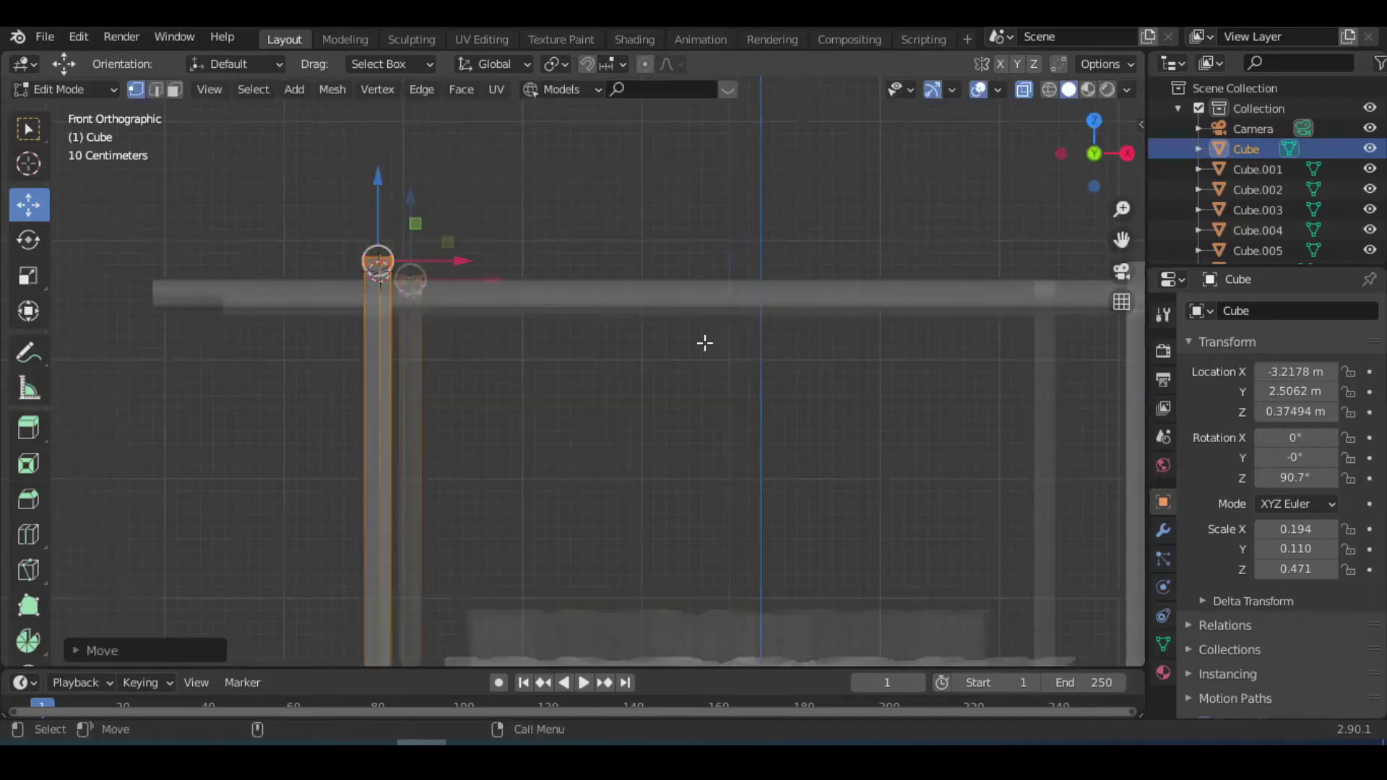
scroll(705, 343, down, 2)
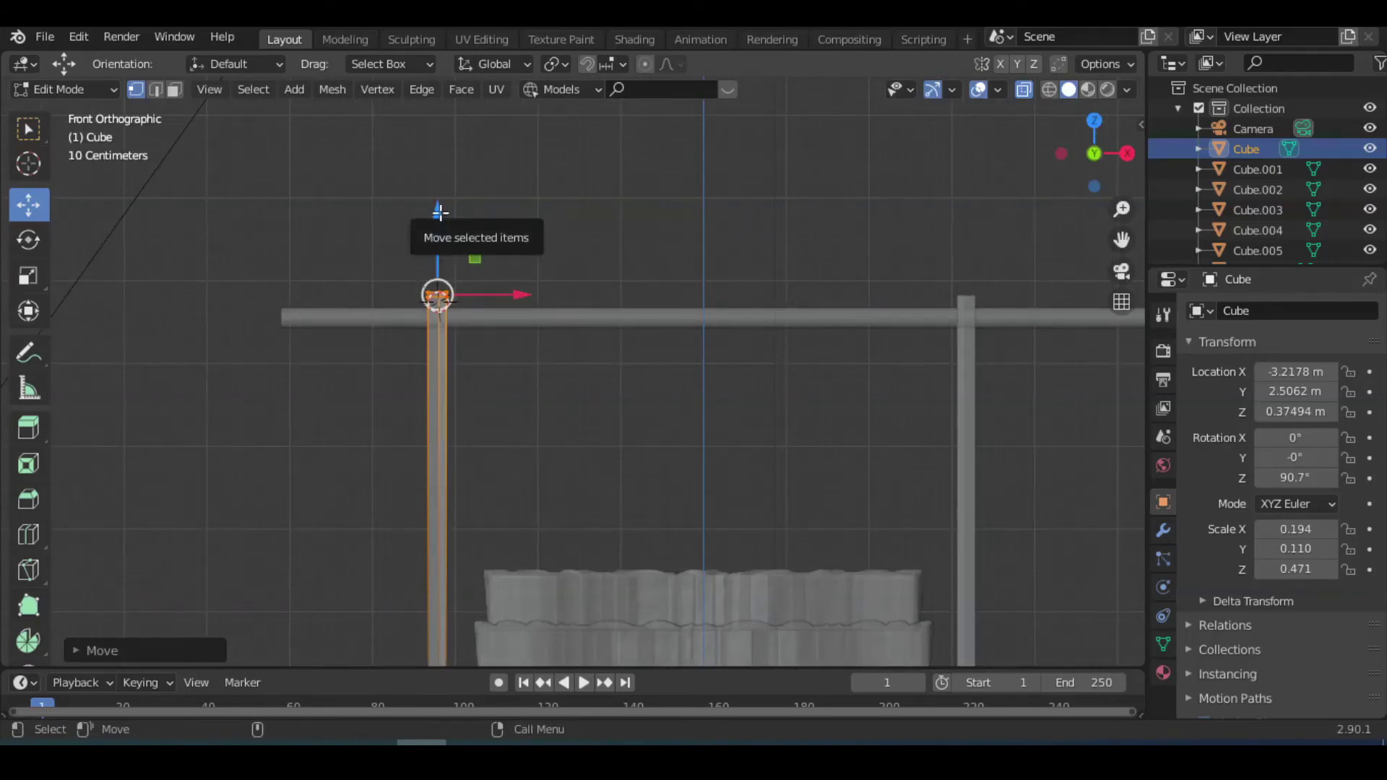
drag(438, 213, 438, 218)
click(55, 89)
click(79, 114)
Step: Shorten the bar to Z scale 3.205 and centre it between the two post tops
click(726, 322)
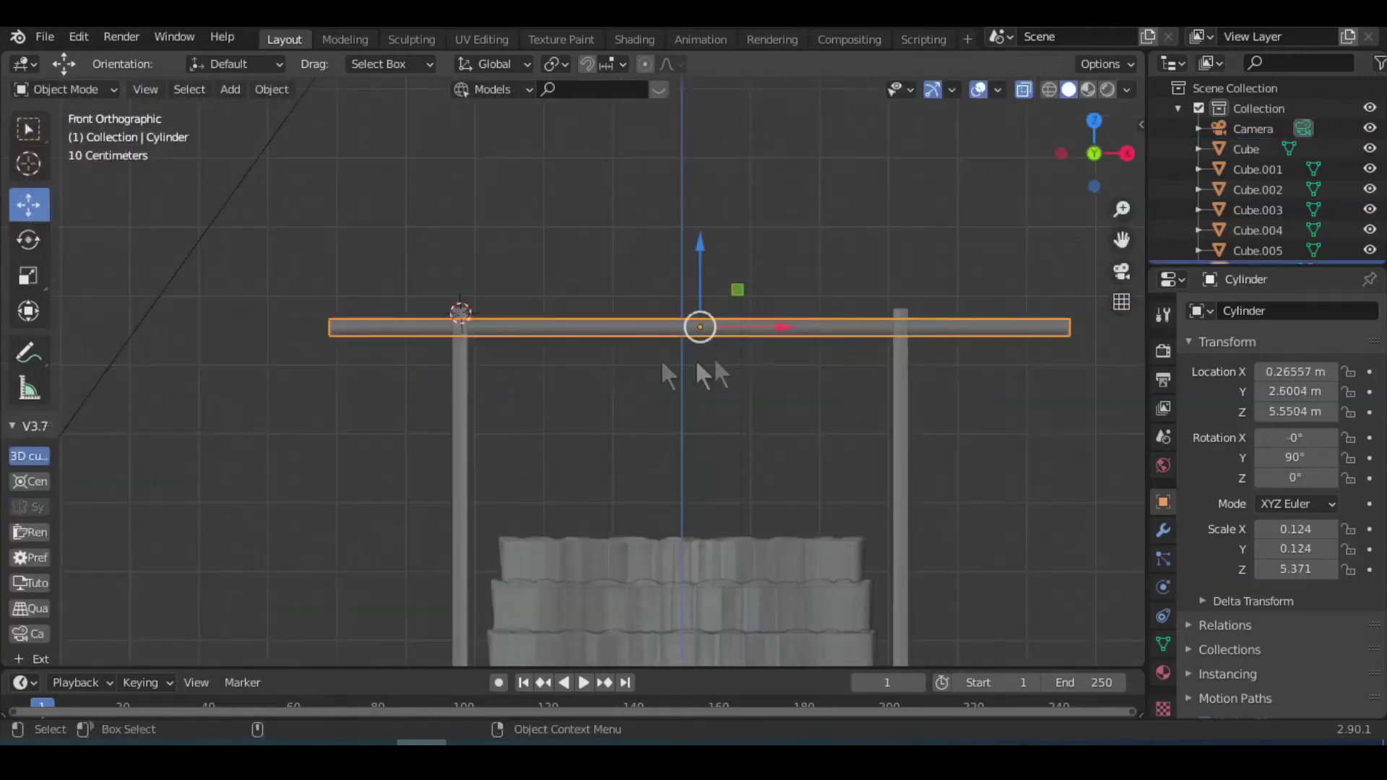
click(28, 275)
mouse_move(769, 335)
mouse_down()
mouse_move(740, 326)
mouse_move(781, 327)
mouse_move(762, 329)
mouse_up()
click(36, 203)
mouse_move(714, 422)
middle_down()
mouse_move(1109, 92)
mouse_move(882, 393)
middle_up()
scroll(763, 393, down, 3)
scroll(737, 396, up, 3)
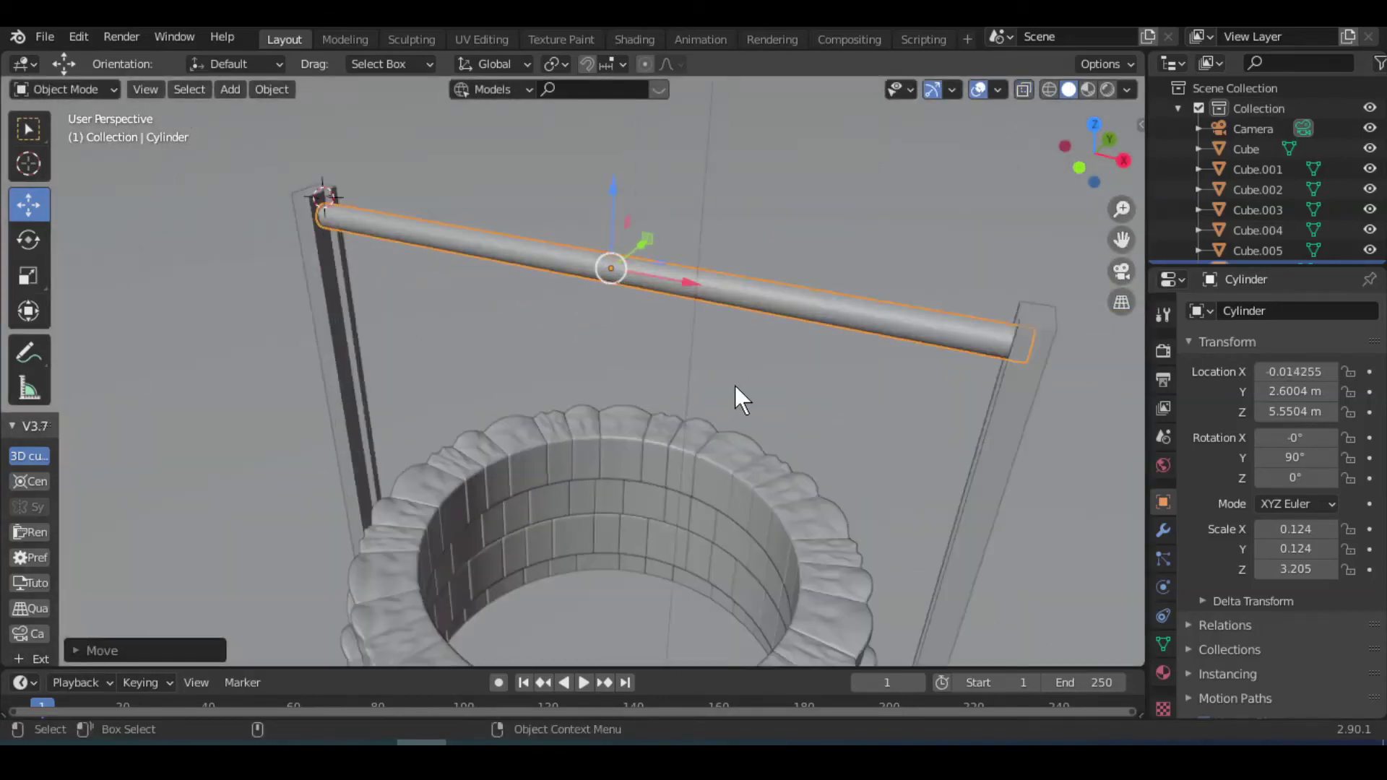
middle_drag(737, 397, 744, 365)
key(KP_1)
scroll(751, 404, up, 2)
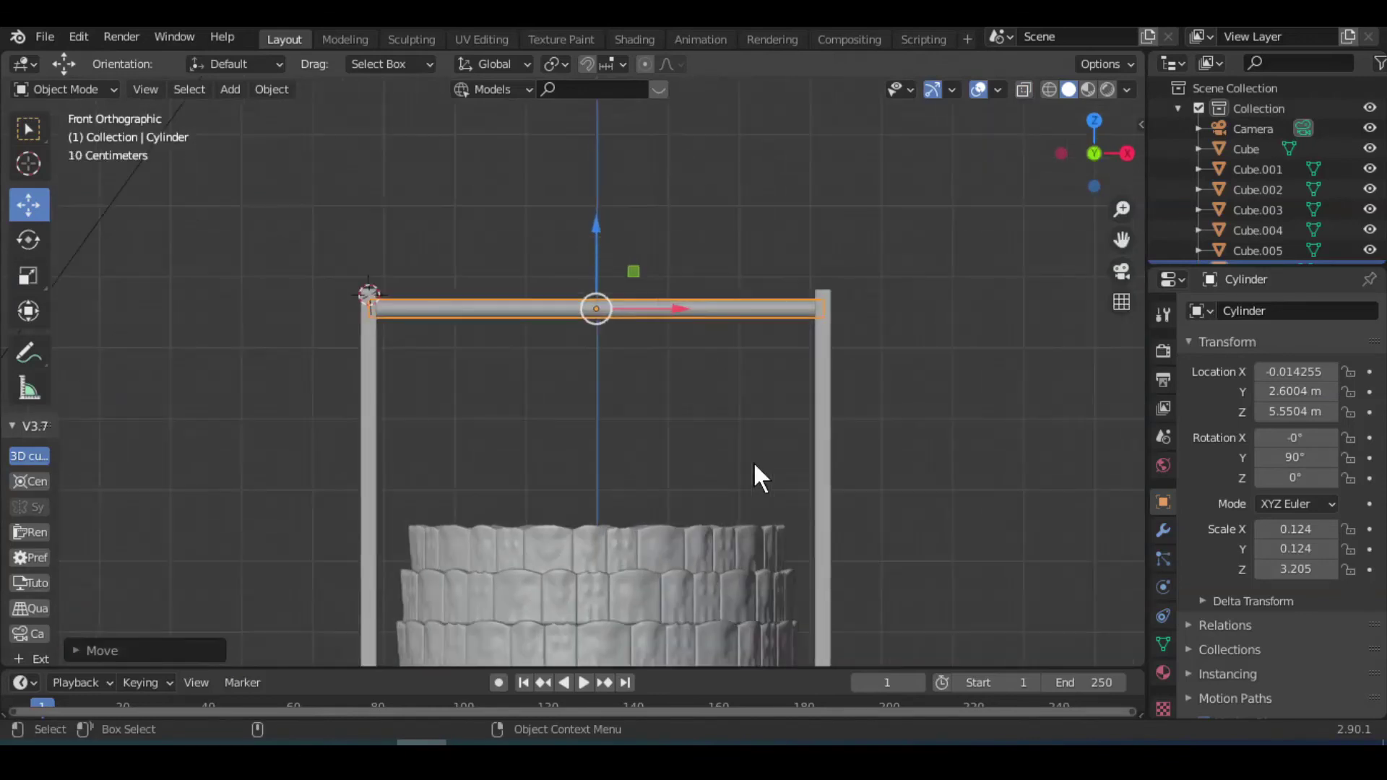
Step: Enter Edit Mode on the axle and add two loop cuts across the bar
click(82, 92)
click(72, 133)
scroll(542, 393, up, 2)
scroll(573, 335, up, 2)
key(ctrl+r)
click(536, 269)
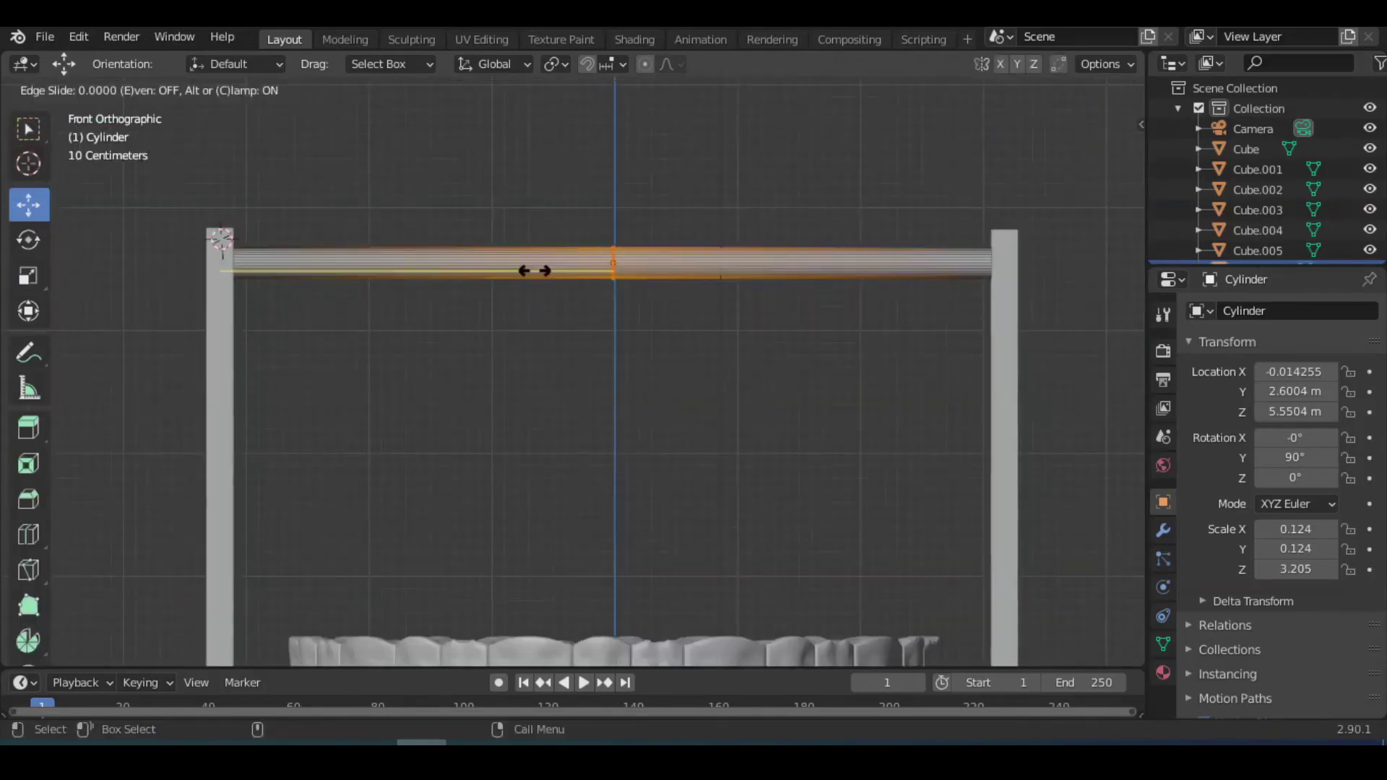
click(444, 270)
key(ctrl+r)
click(659, 306)
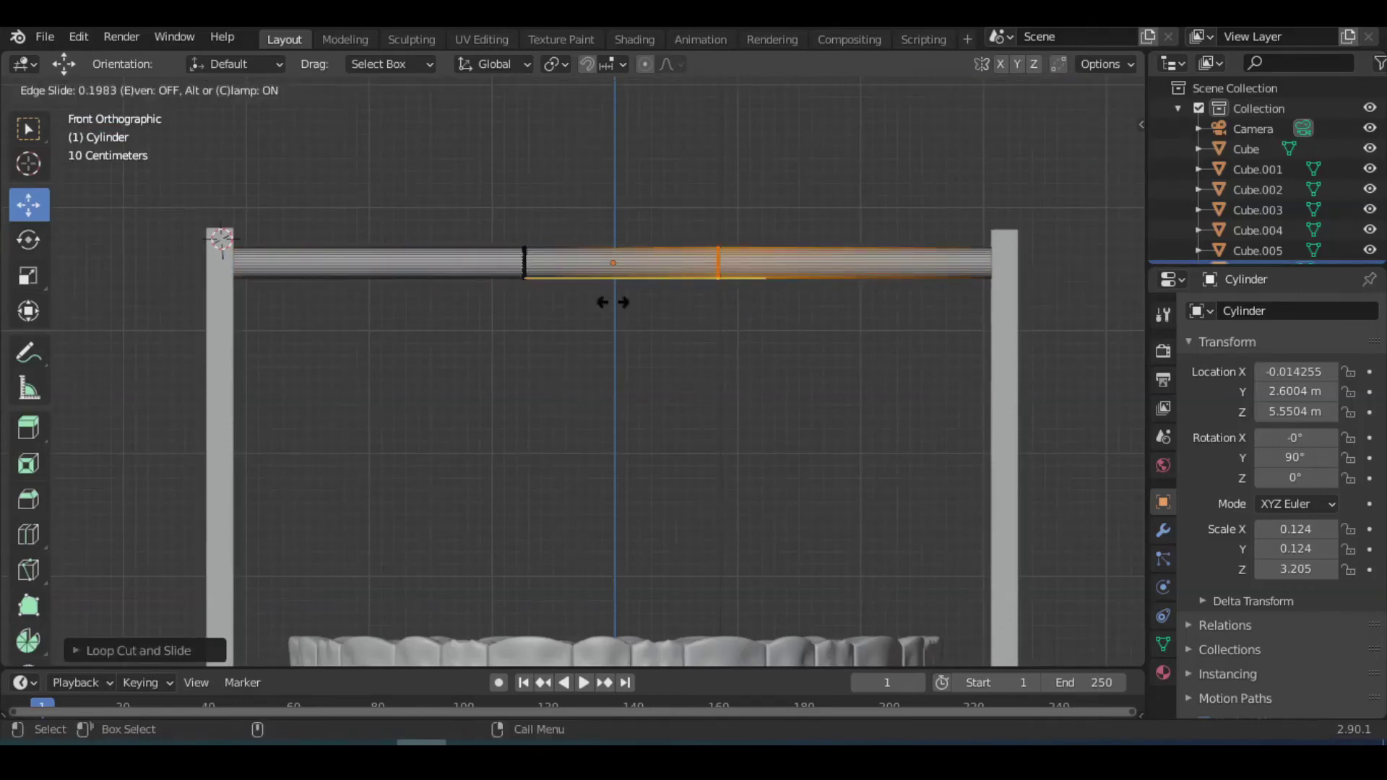
click(613, 302)
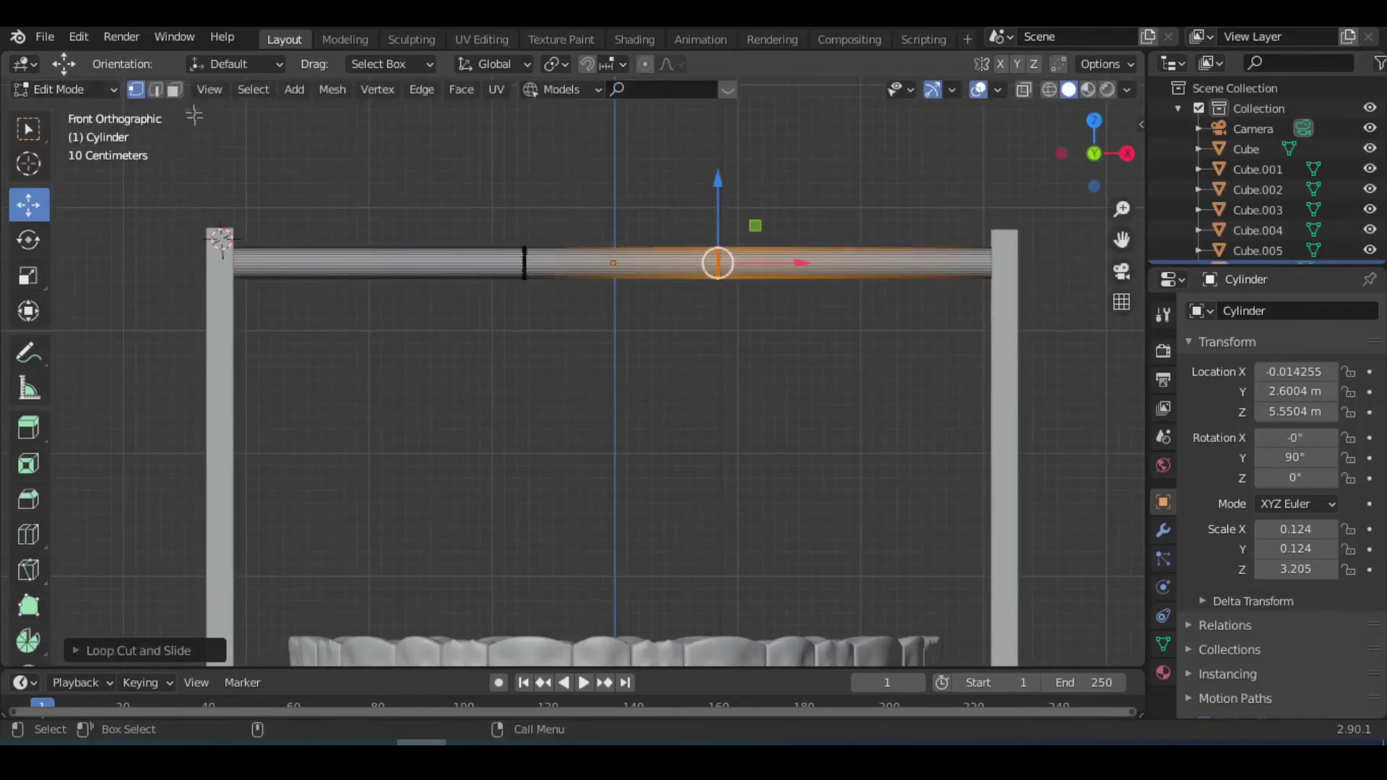
Step: Select the middle faces between the cuts and extrude them along normals into a thicker drum
click(176, 91)
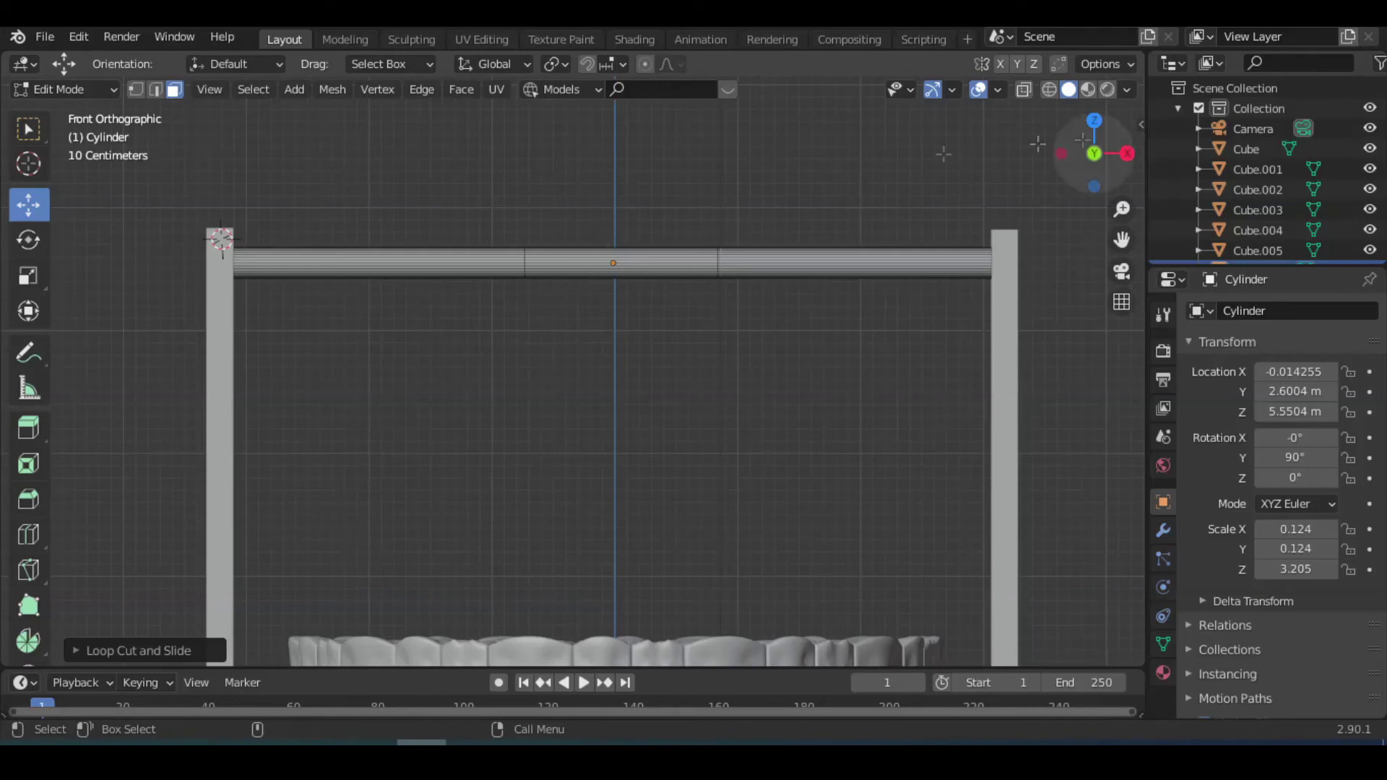
click(1024, 89)
key(b)
drag(604, 193, 659, 349)
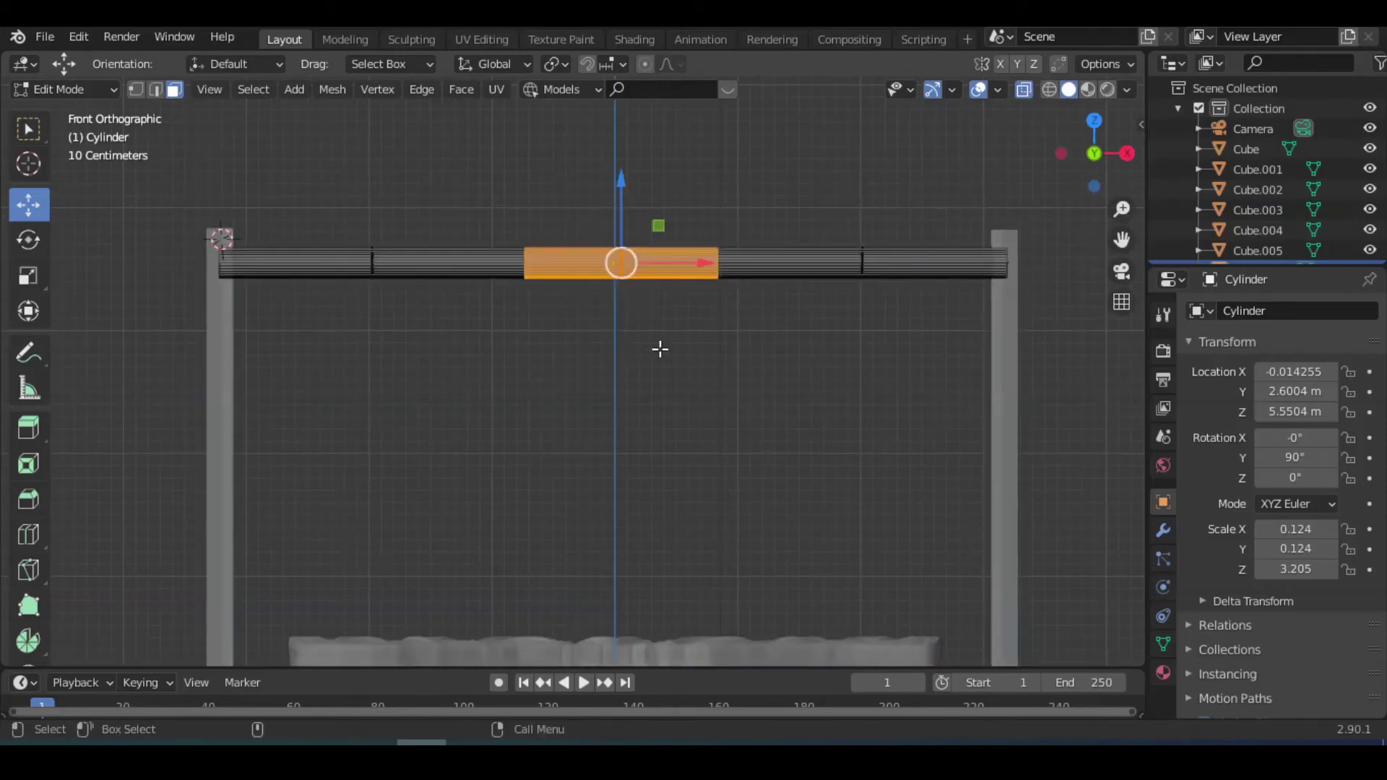
middle_drag(844, 304, 766, 376)
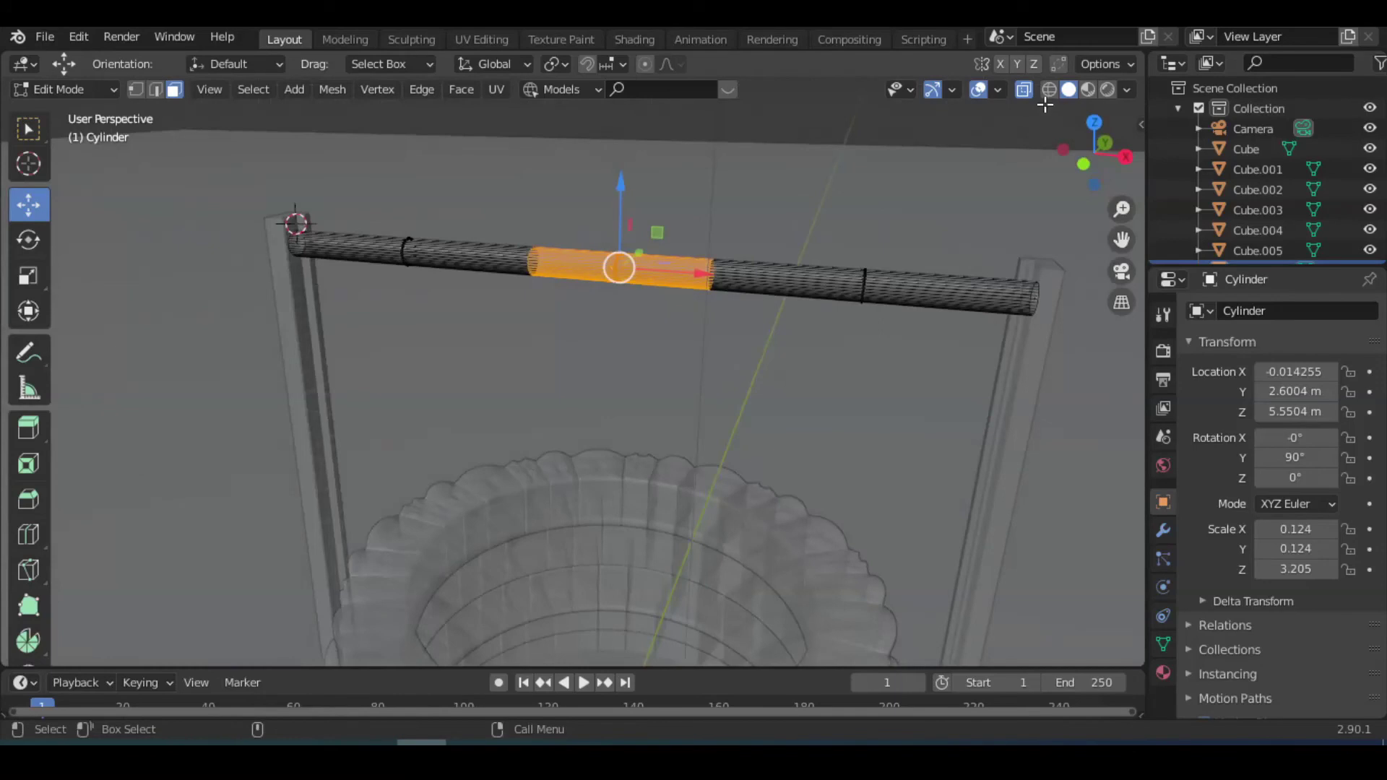
click(1023, 89)
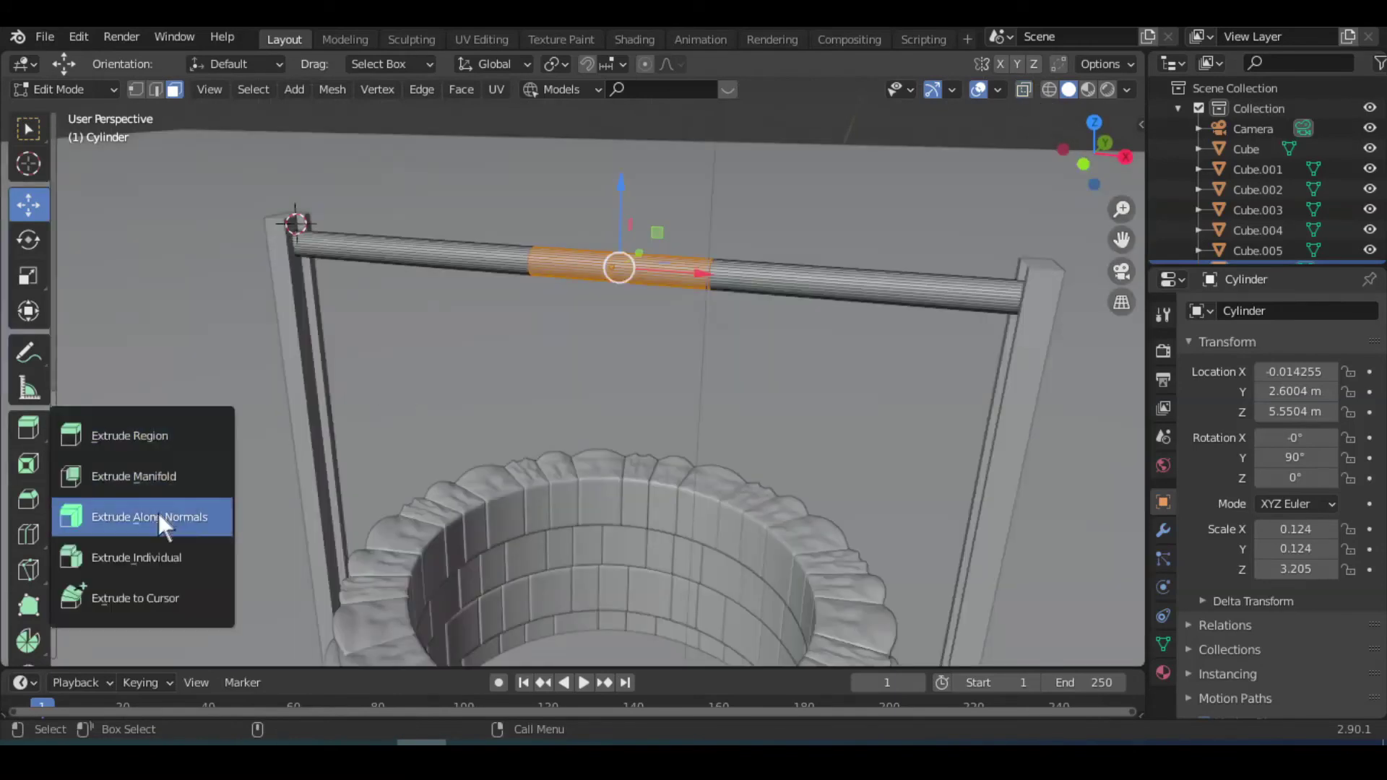
drag(27, 428, 123, 513)
mouse_move(646, 258)
mouse_down()
mouse_move(650, 239)
mouse_move(688, 217)
mouse_up()
mouse_move(718, 350)
middle_down()
mouse_move(687, 349)
mouse_move(806, 351)
middle_up()
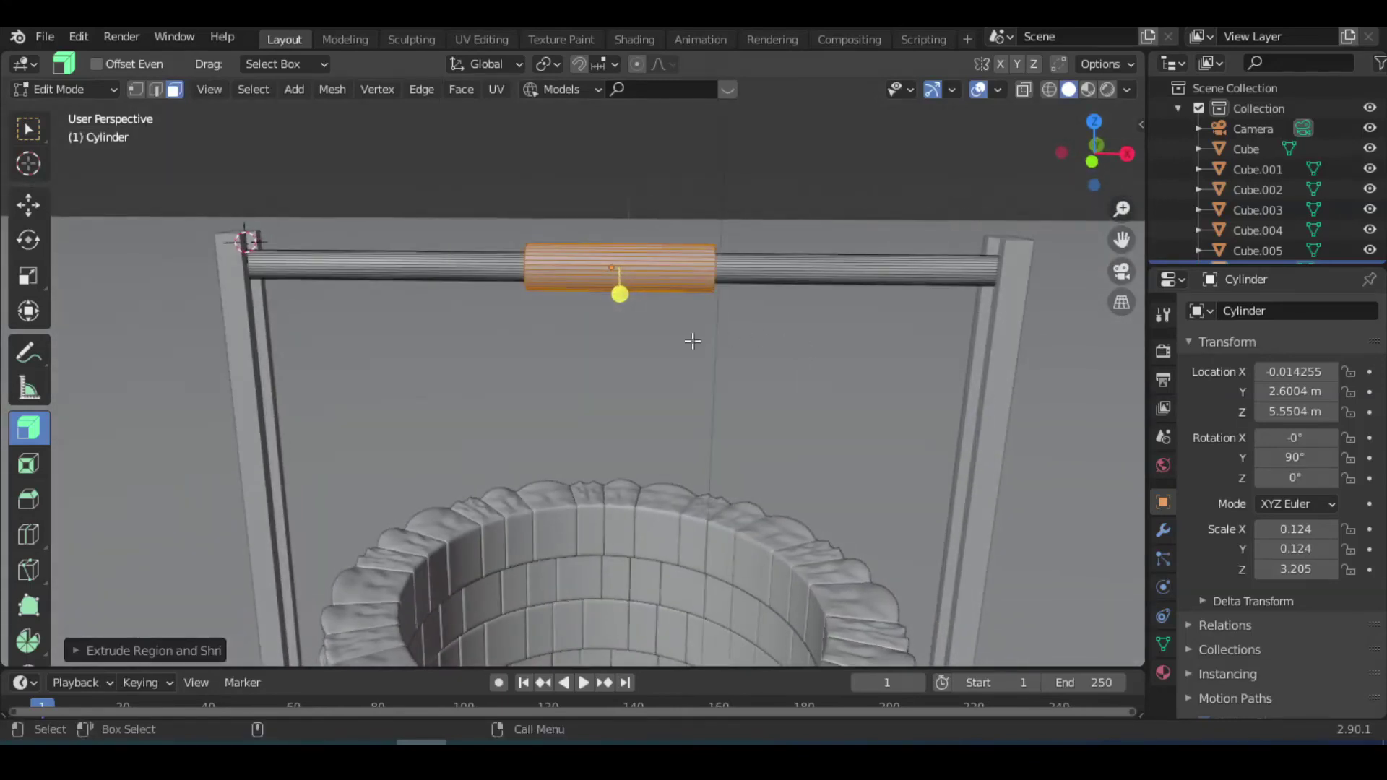
scroll(693, 341, up, 1)
Step: Add loop cuts near the drum's left and right ends
key(shift+space)
key(g)
key(ctrl+r)
click(570, 297)
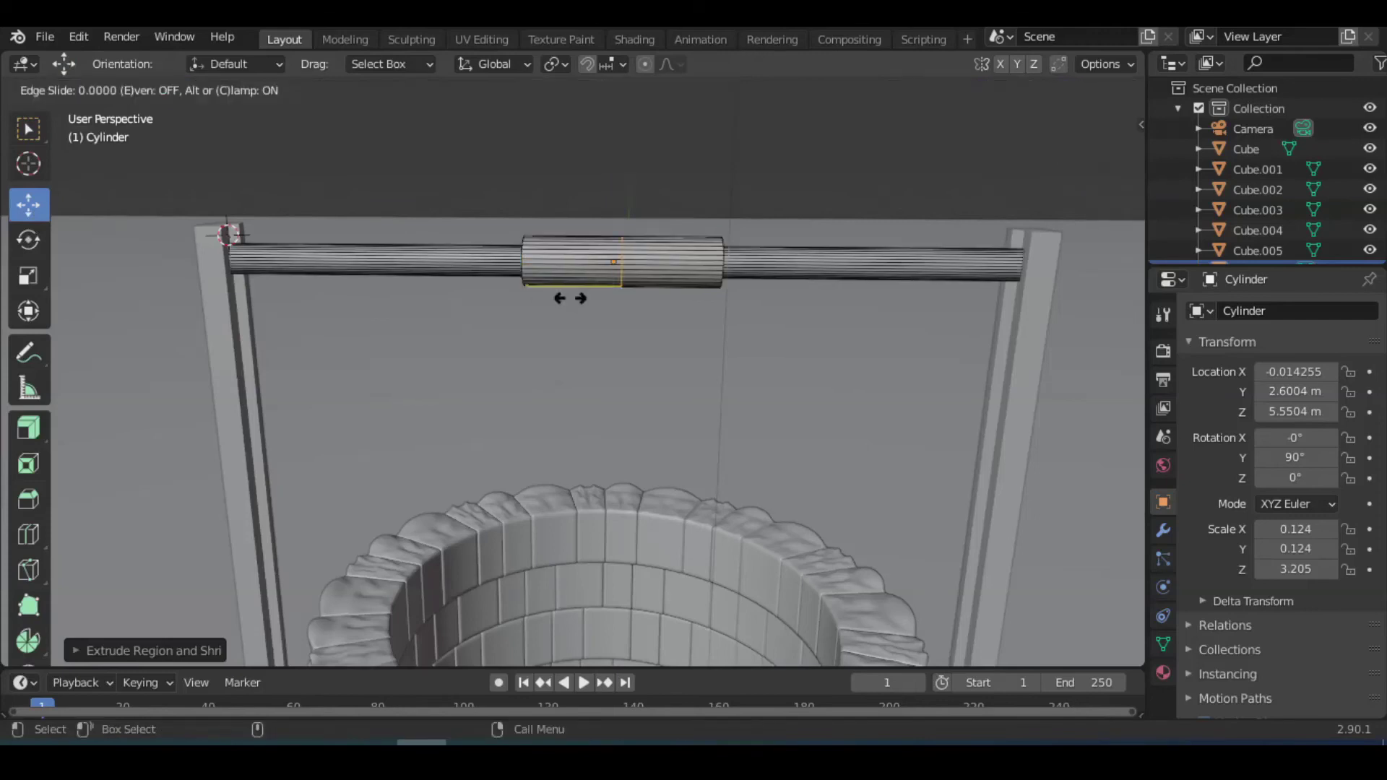
click(492, 304)
key(ctrl+r)
click(694, 295)
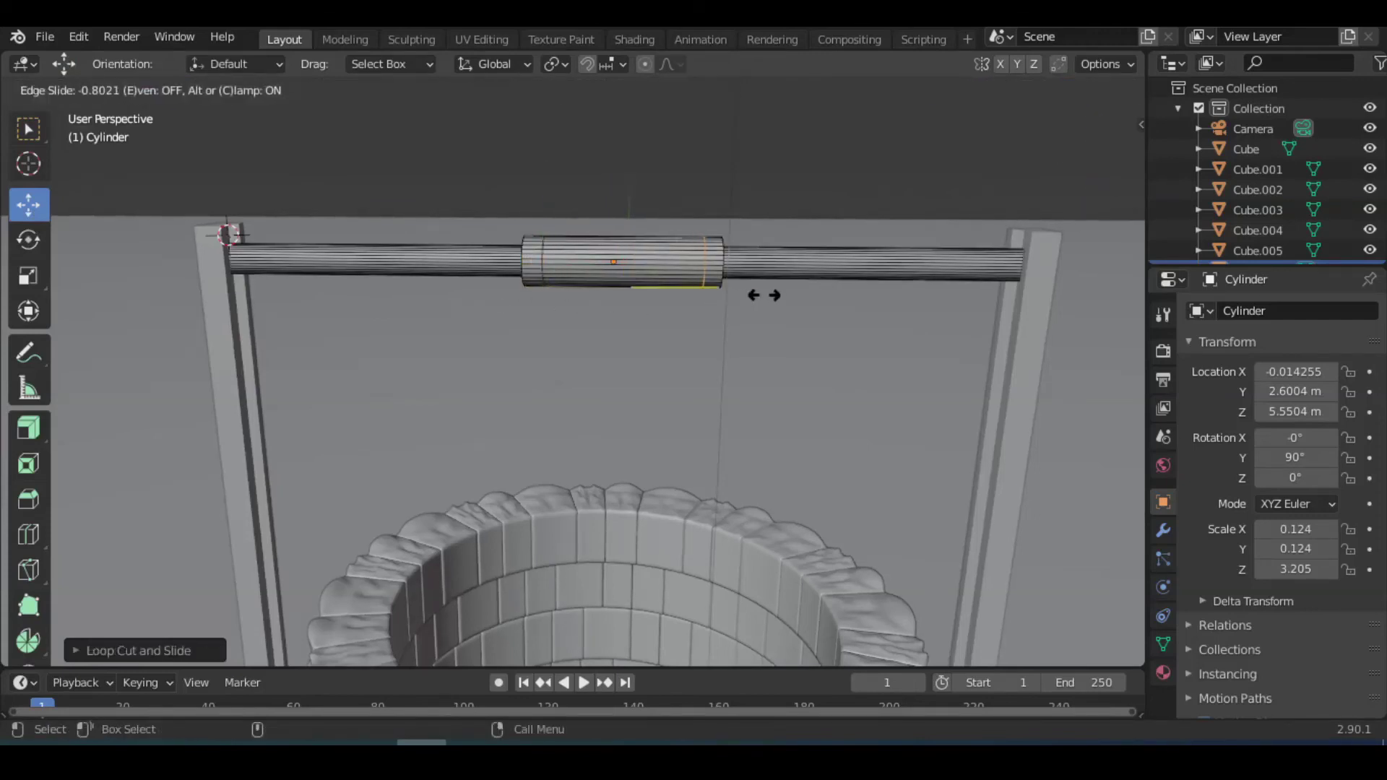
click(764, 295)
Step: Turn on X-ray, clear the selection and zoom in on a front view of the axle
click(1024, 90)
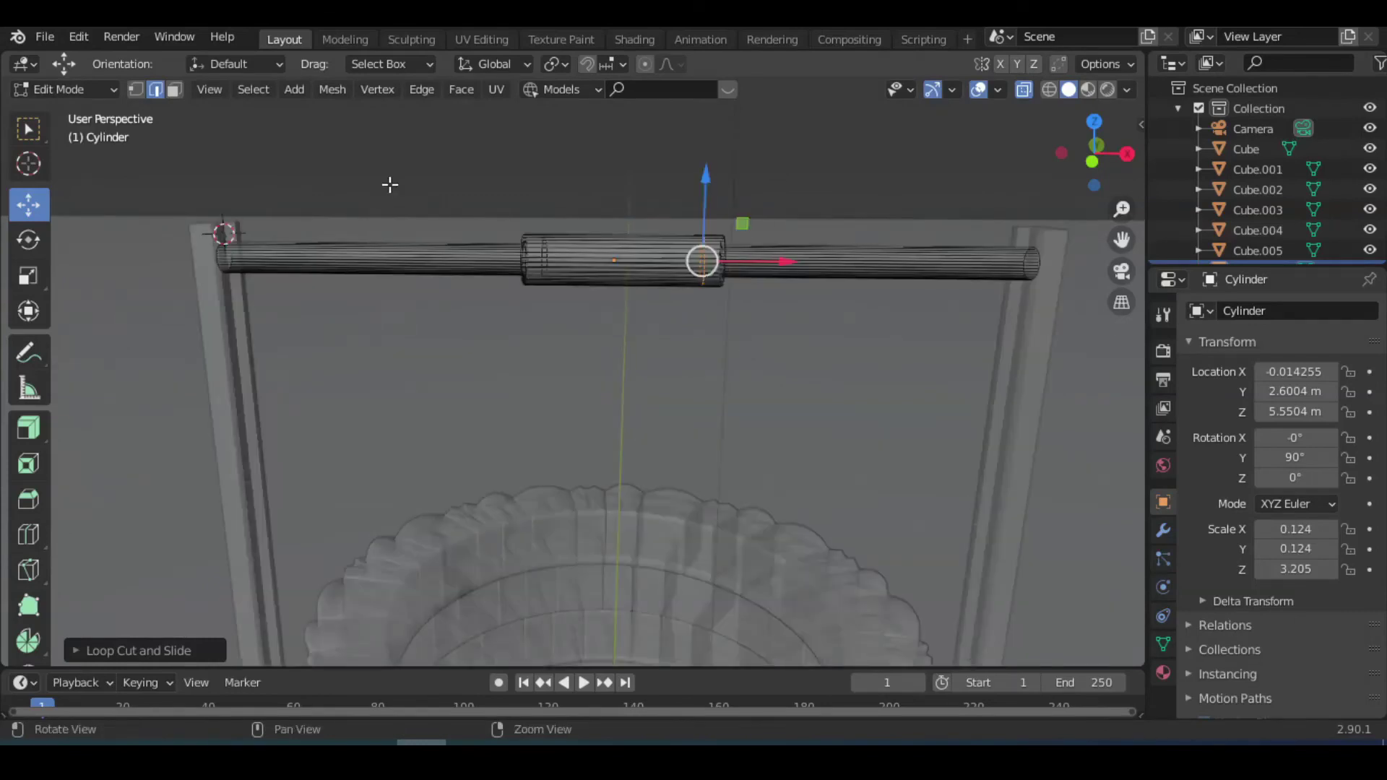
click(390, 185)
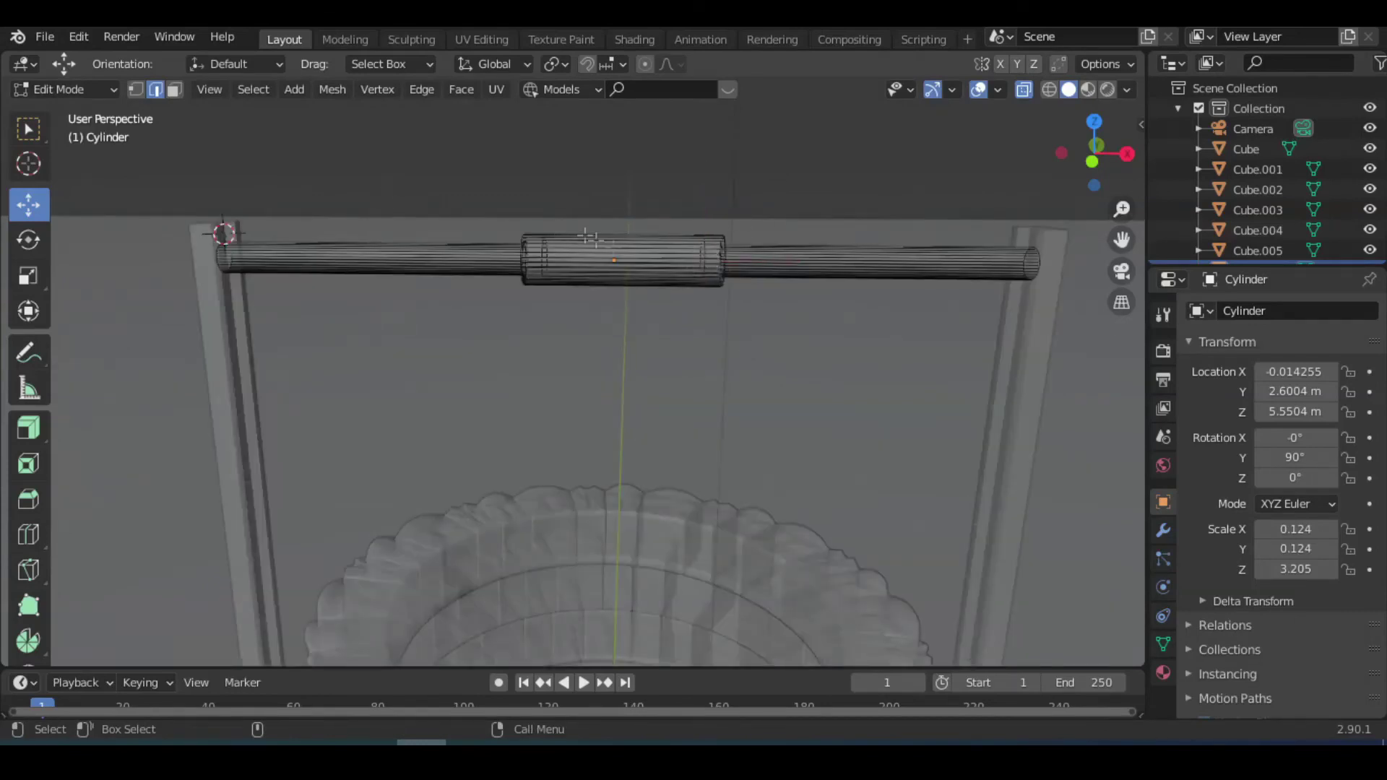
key(KP_1)
scroll(907, 130, up, 3)
scroll(765, 414, up, 3)
scroll(558, 438, up, 2)
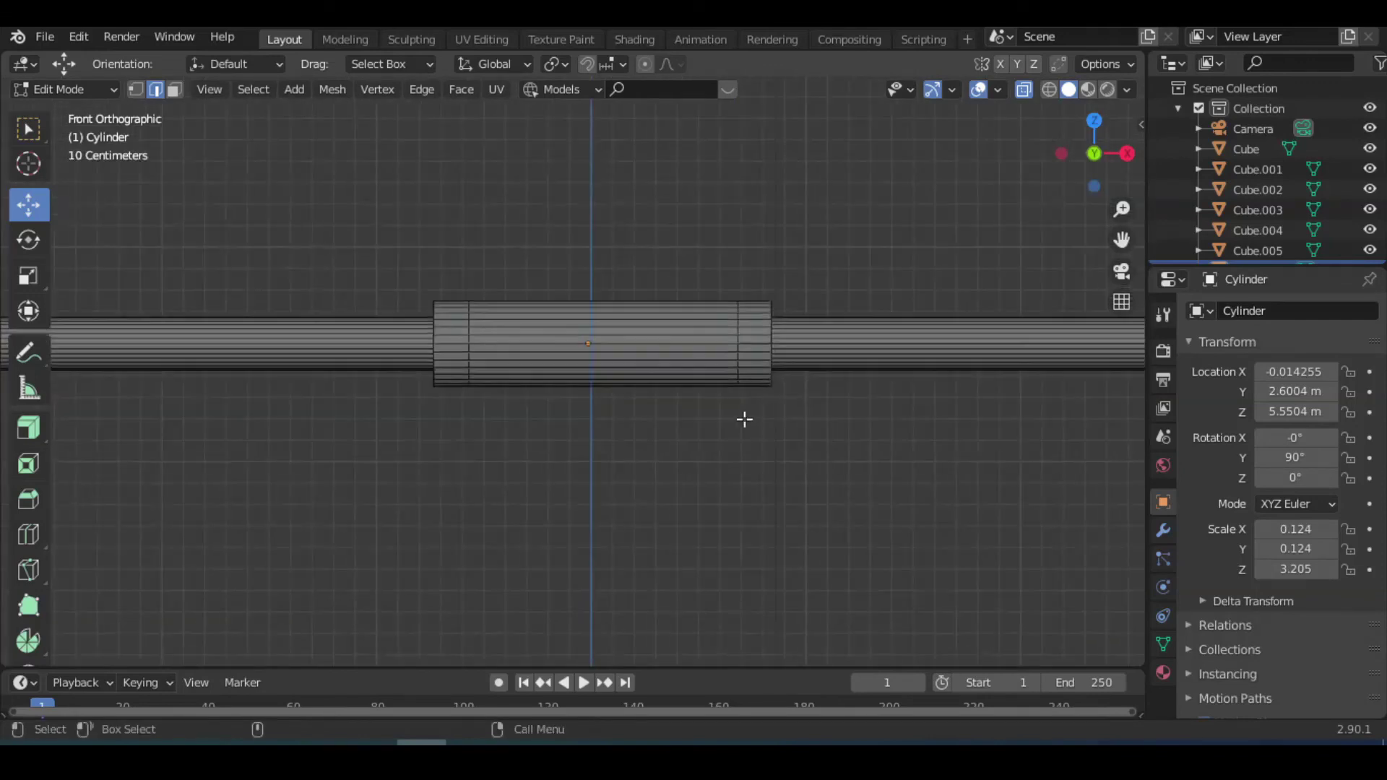
Step: Cancel the knife cut and box-select the bands at both ends of the drum in Face mode
drag(754, 258, 761, 422)
key(Escape)
key(k)
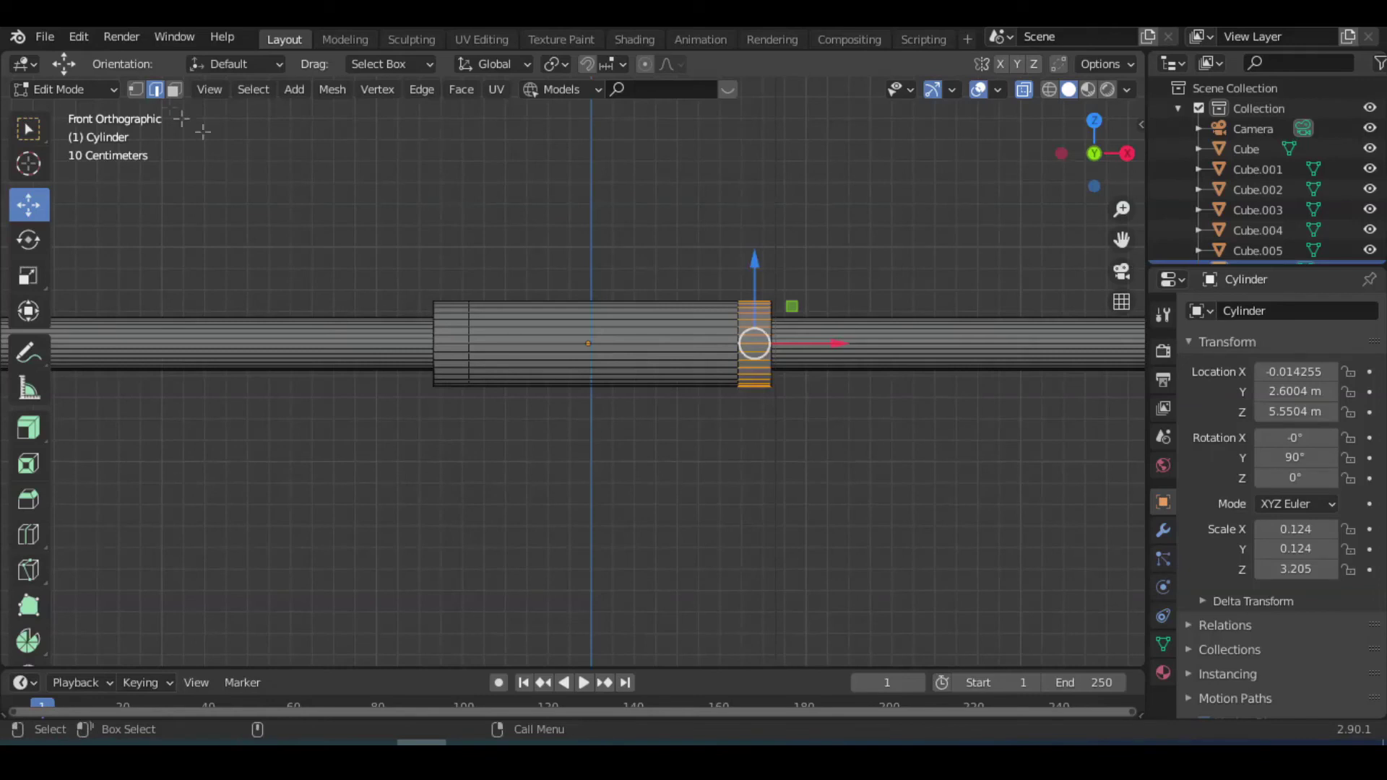
click(175, 89)
key(b)
drag(746, 269, 763, 339)
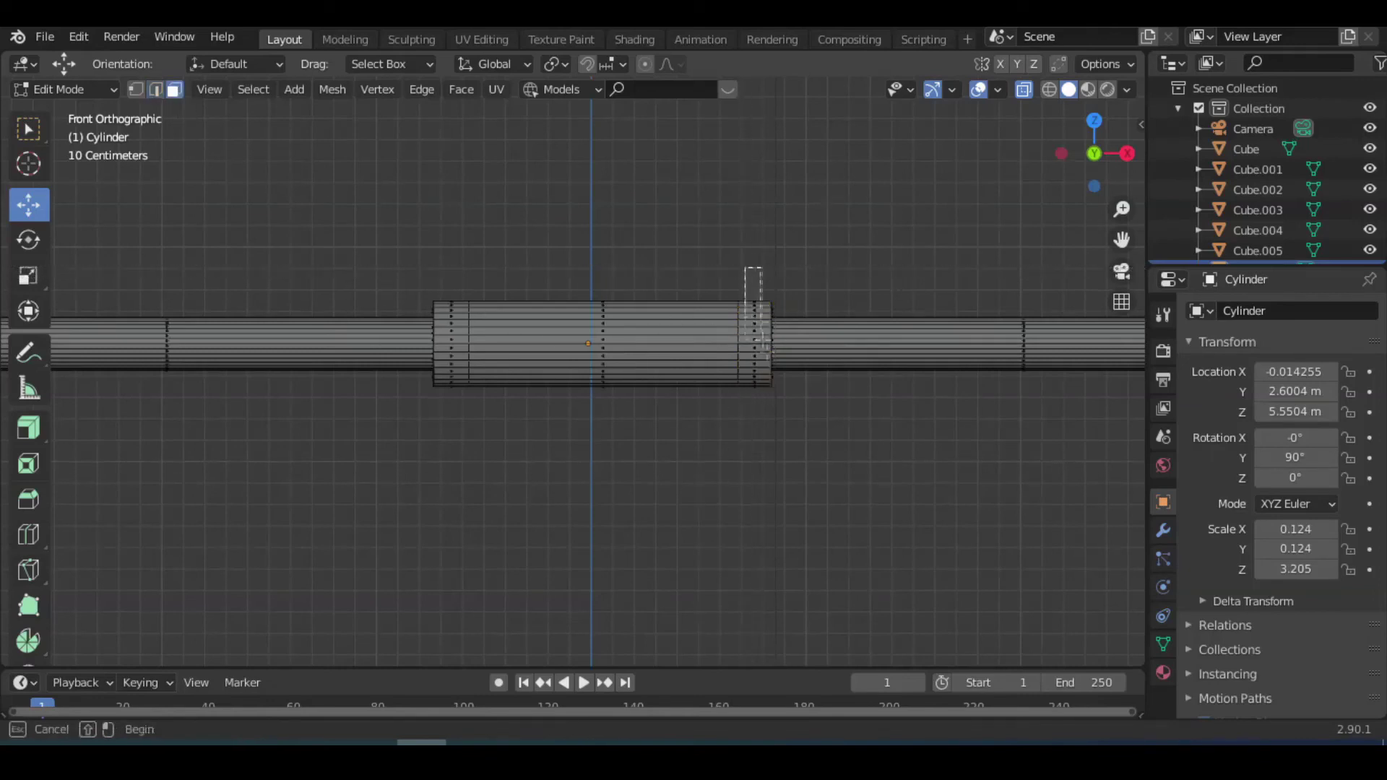
drag(765, 430, 764, 430)
key(b)
drag(443, 279, 471, 430)
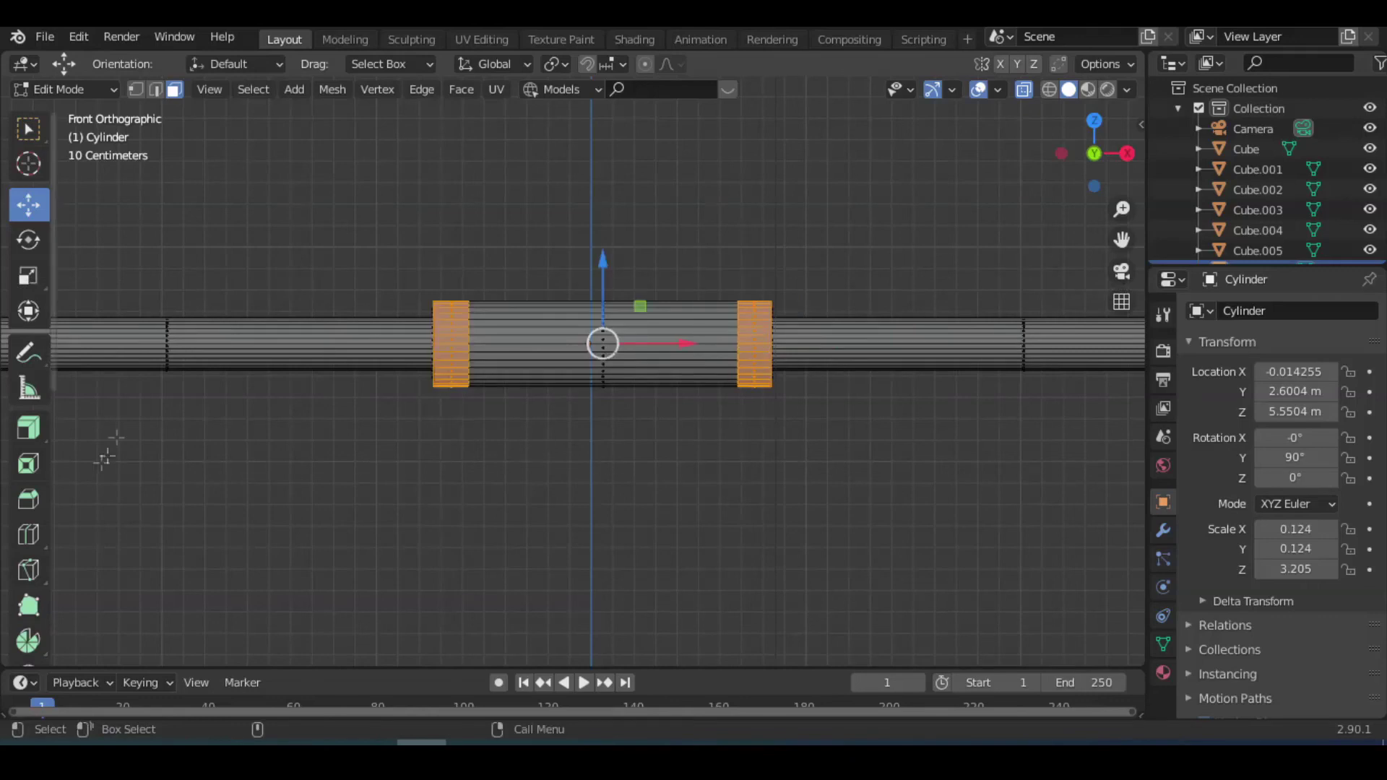
Step: Extrude the two end bands outward along normals into raised collars
click(28, 431)
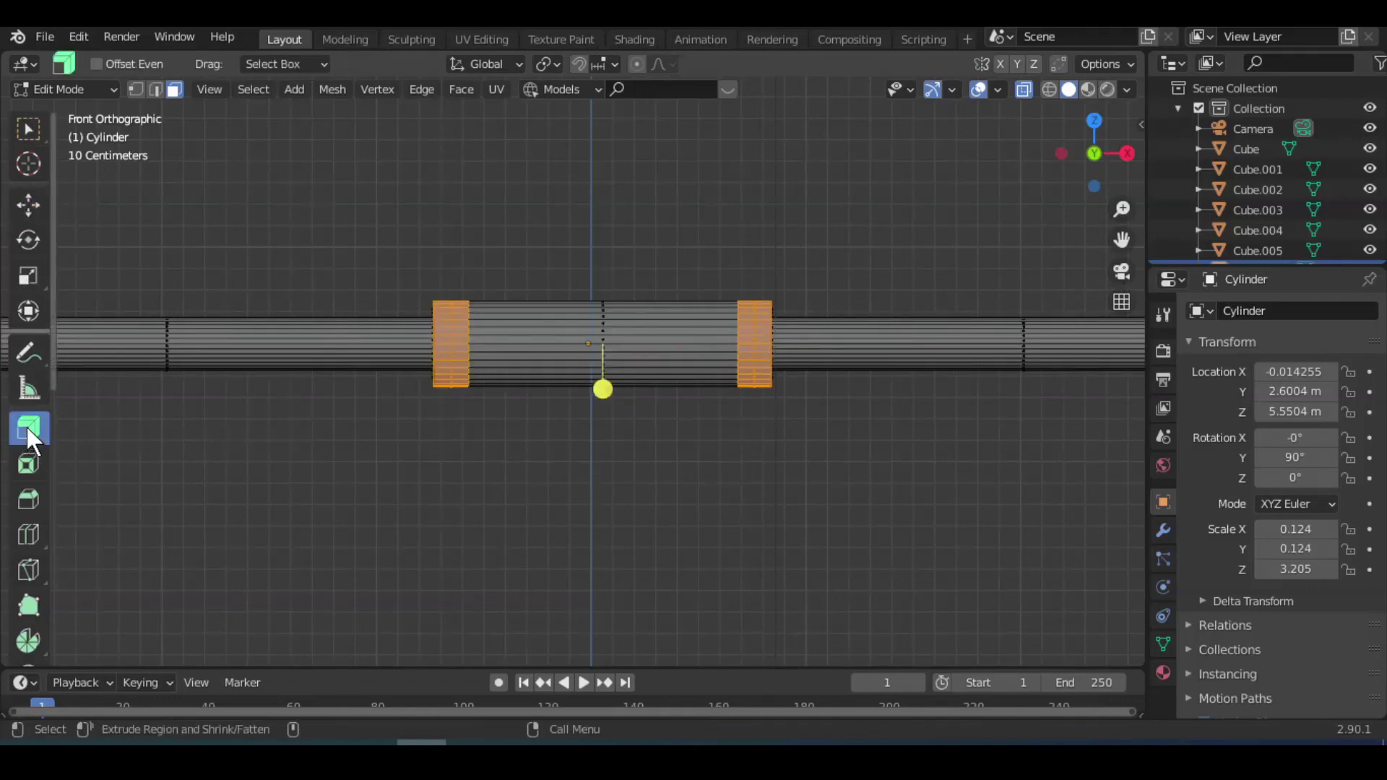
middle_drag(731, 446, 691, 376)
mouse_move(691, 376)
mouse_down()
mouse_move(579, 358)
mouse_move(679, 368)
mouse_up()
key(alt+z)
scroll(686, 361, up, 3)
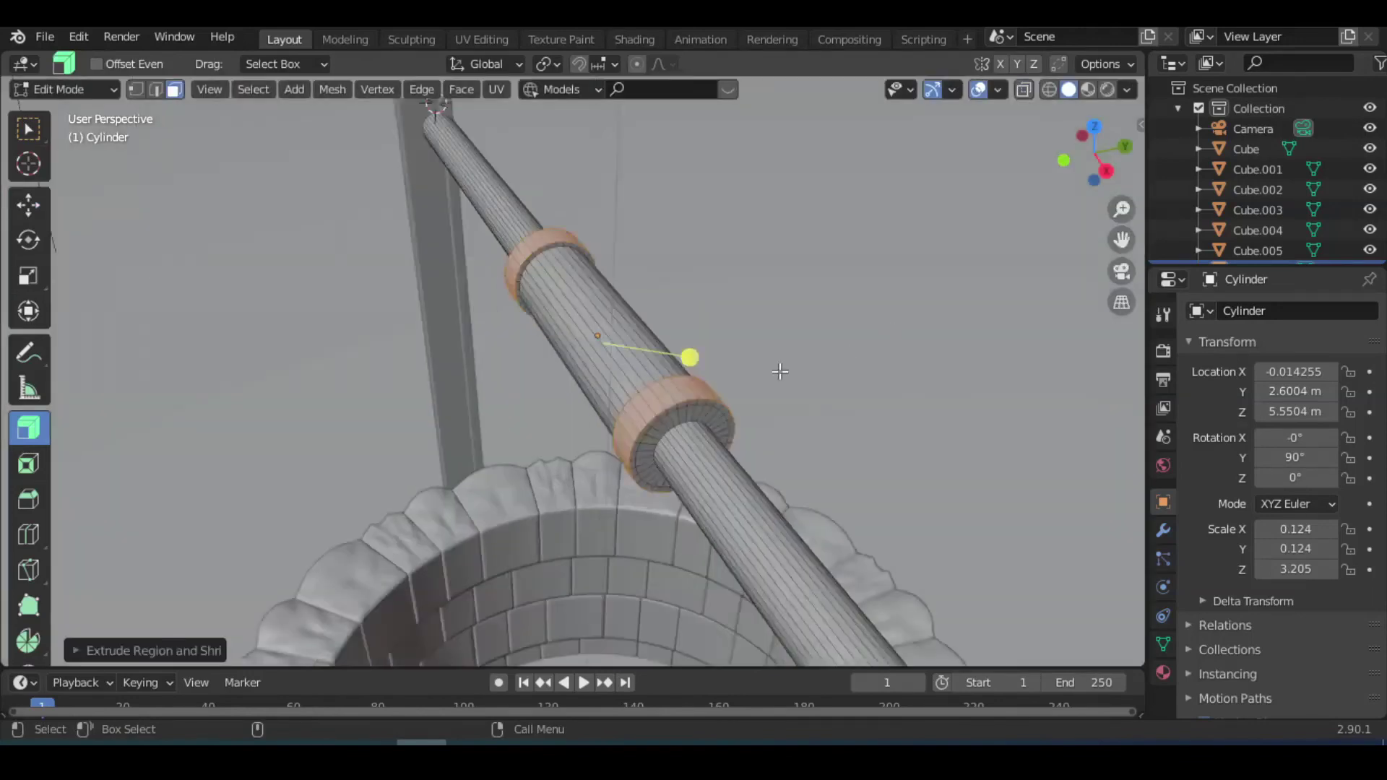
scroll(723, 325, up, 3)
drag(732, 314, 342, 282)
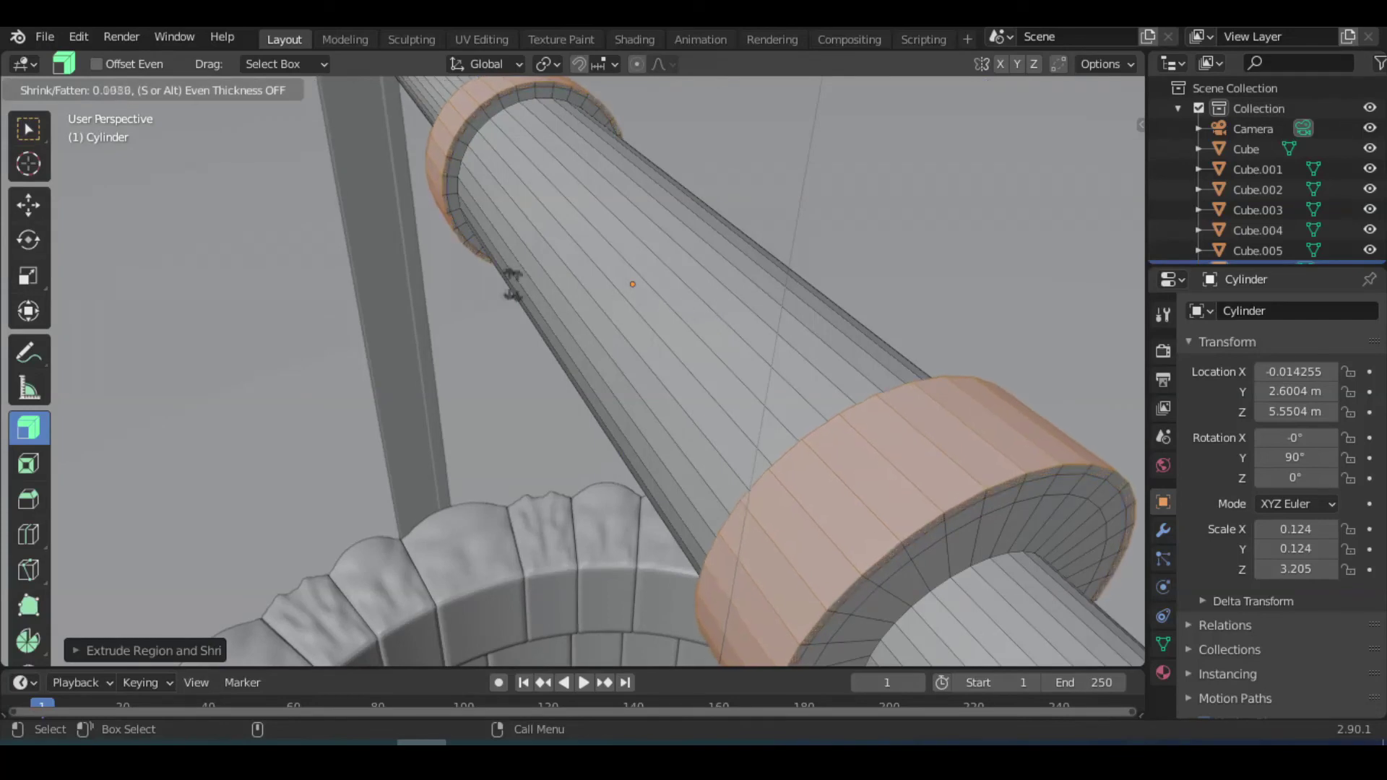
Step: Readjust the collar thickness and return to Object Mode
scroll(629, 404, down, 6)
middle_drag(629, 405, 629, 439)
scroll(636, 426, up, 2)
scroll(660, 394, up, 3)
scroll(685, 388, up, 3)
mouse_move(708, 365)
mouse_down()
mouse_move(463, 301)
mouse_move(476, 297)
mouse_up()
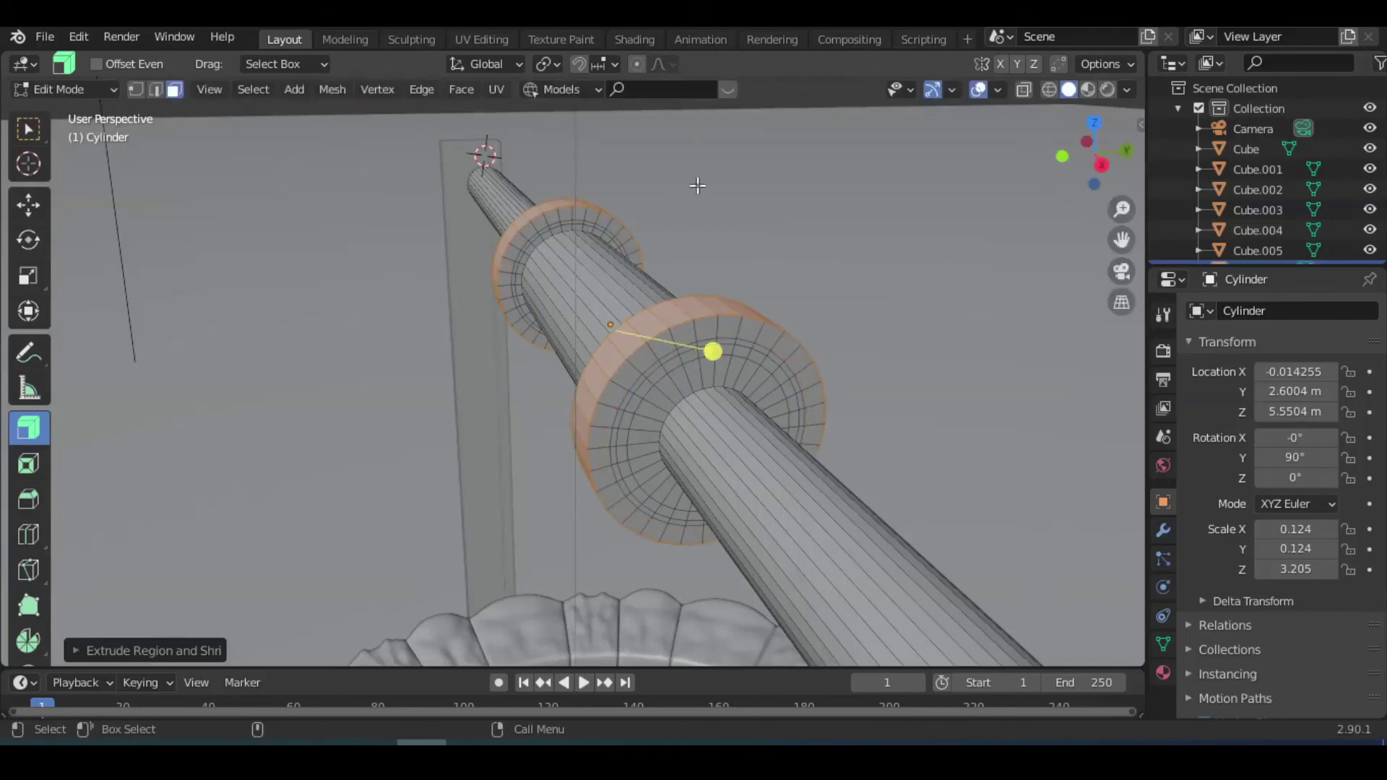
click(63, 89)
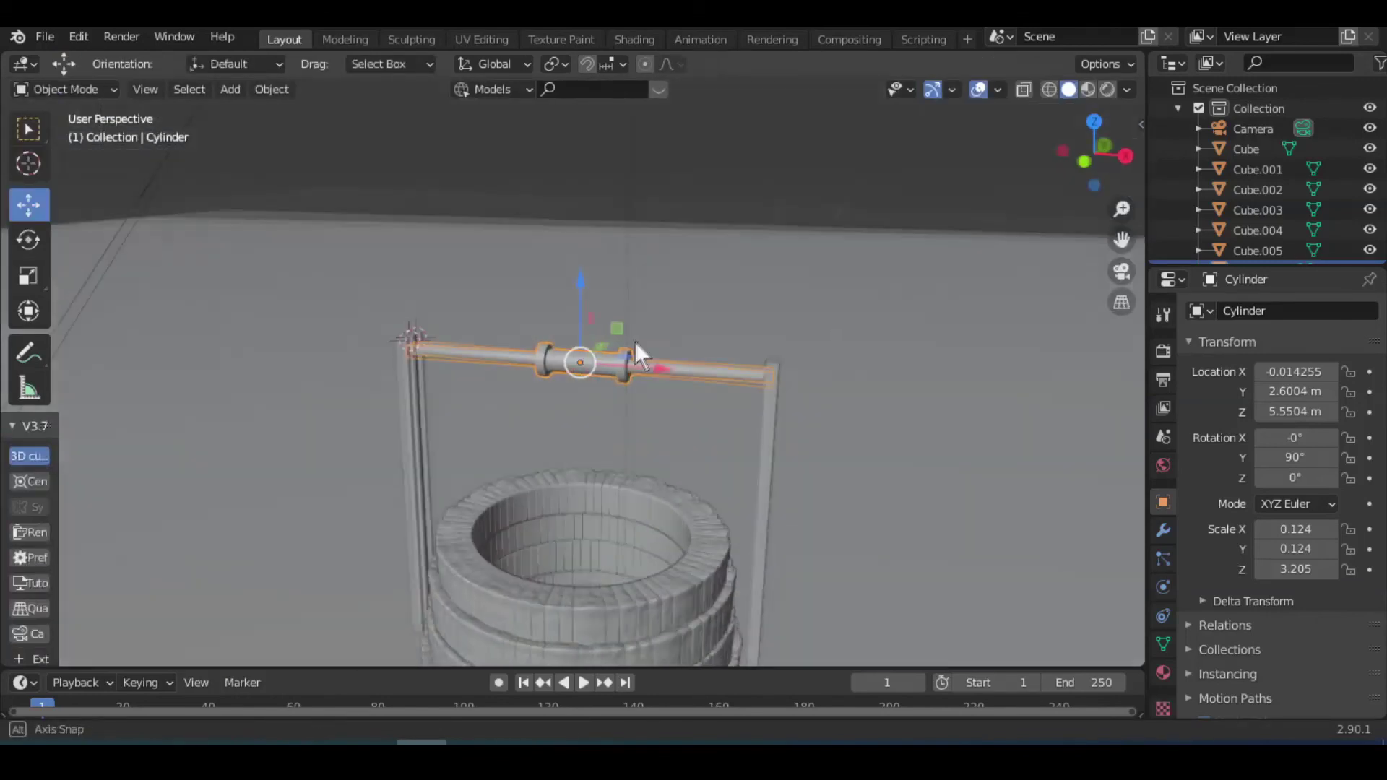
Step: Apply Shade Smooth to the axle
right_click(672, 353)
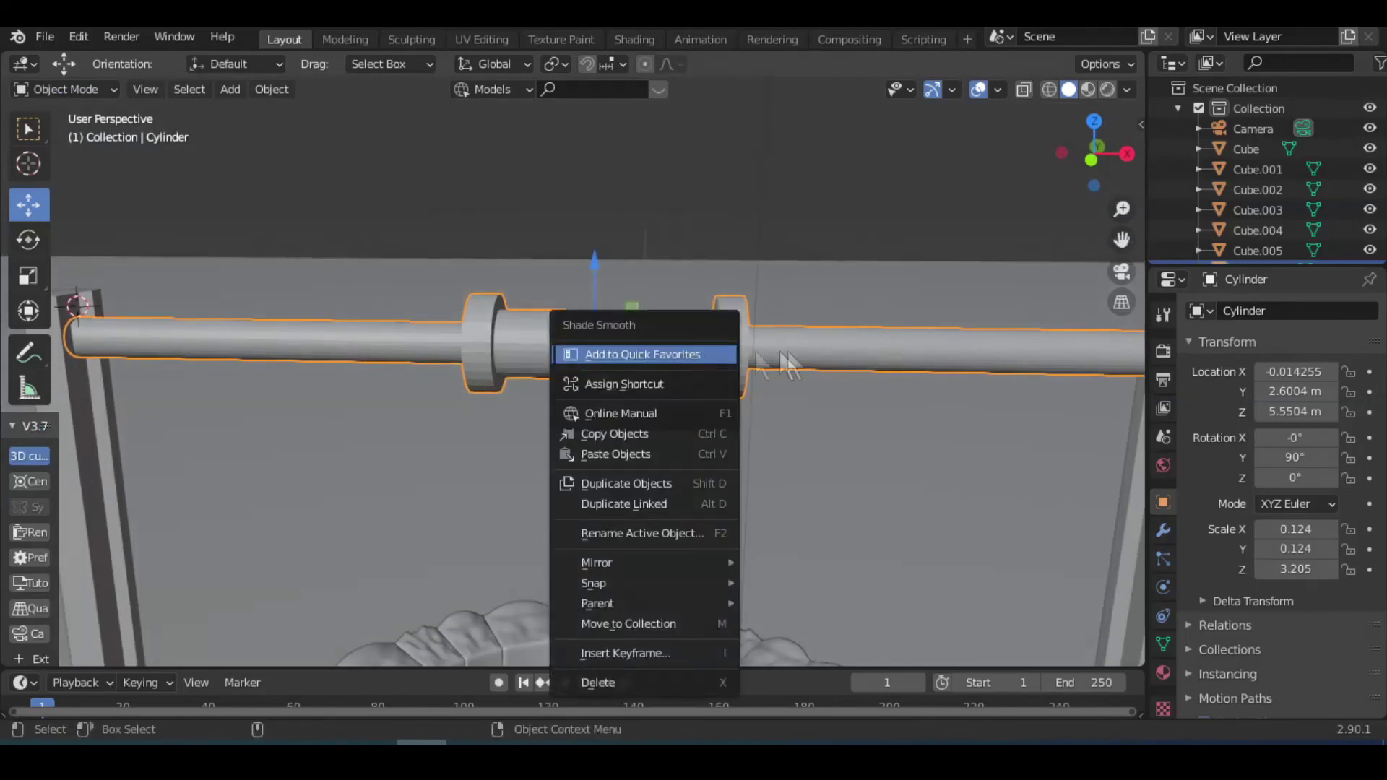
right_click(784, 354)
click(772, 350)
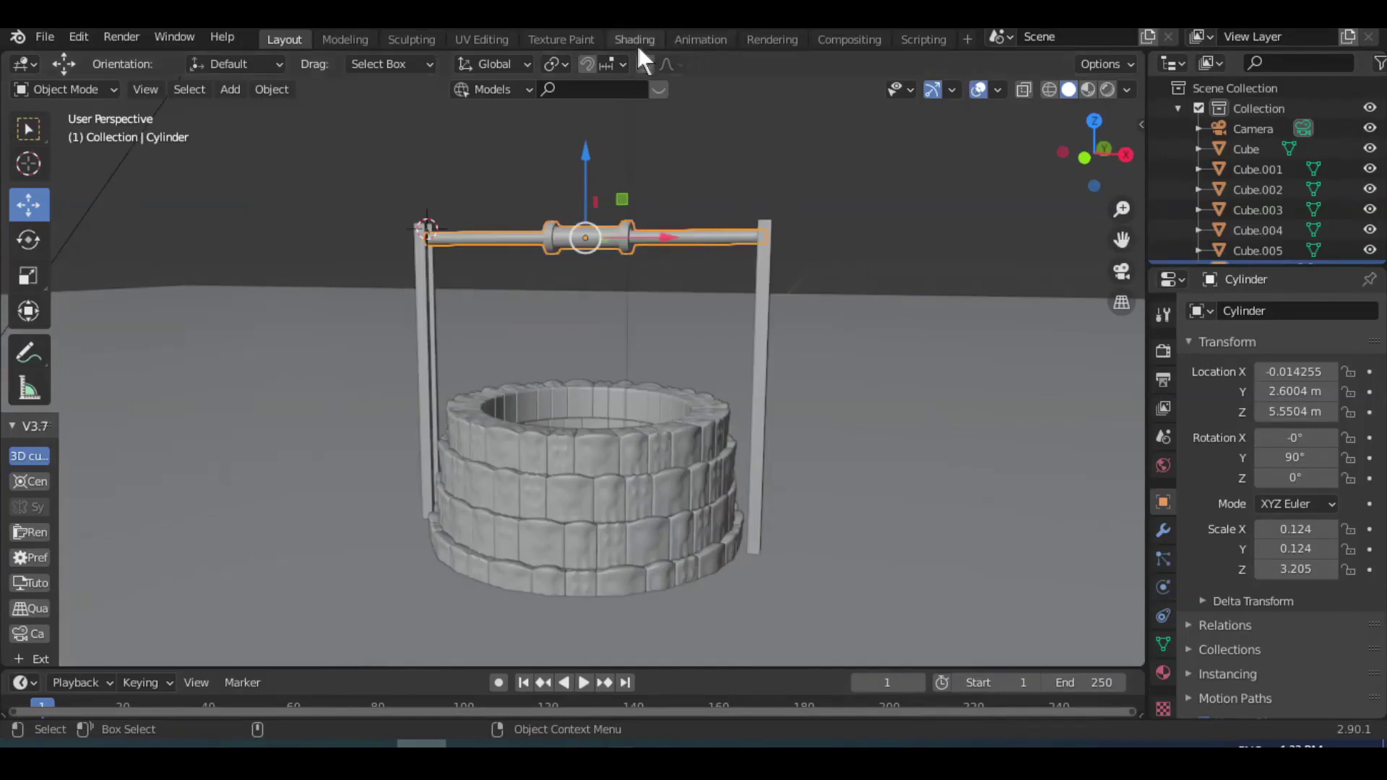
Step: Open the Shading workspace with a taller node editor and select the axle to show Material.003
click(635, 39)
key(Escape)
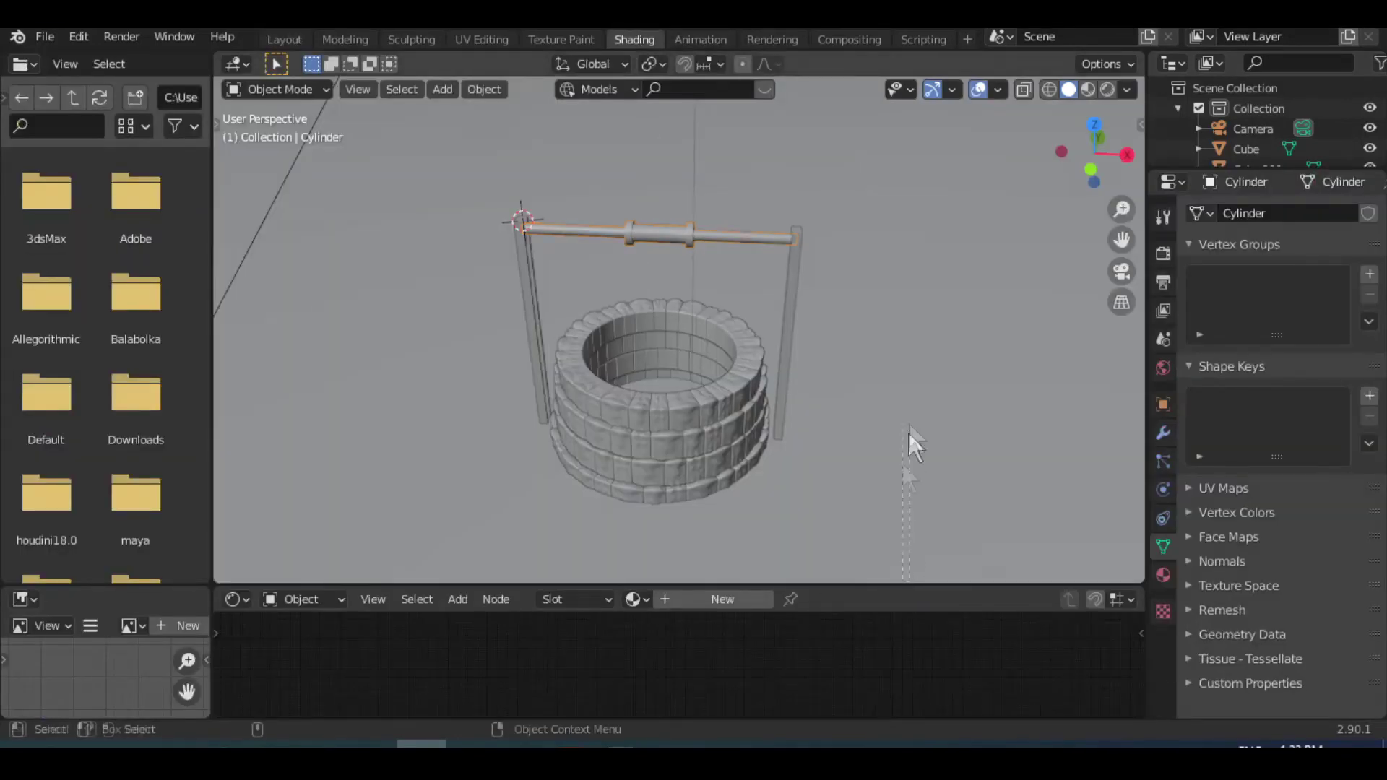
drag(908, 587, 909, 457)
click(714, 166)
Step: Add an Image Texture node to the left of the axle's shader
mouse_move(624, 608)
middle_down()
mouse_move(760, 626)
mouse_move(645, 569)
mouse_move(761, 607)
middle_up()
scroll(752, 613, up, 3)
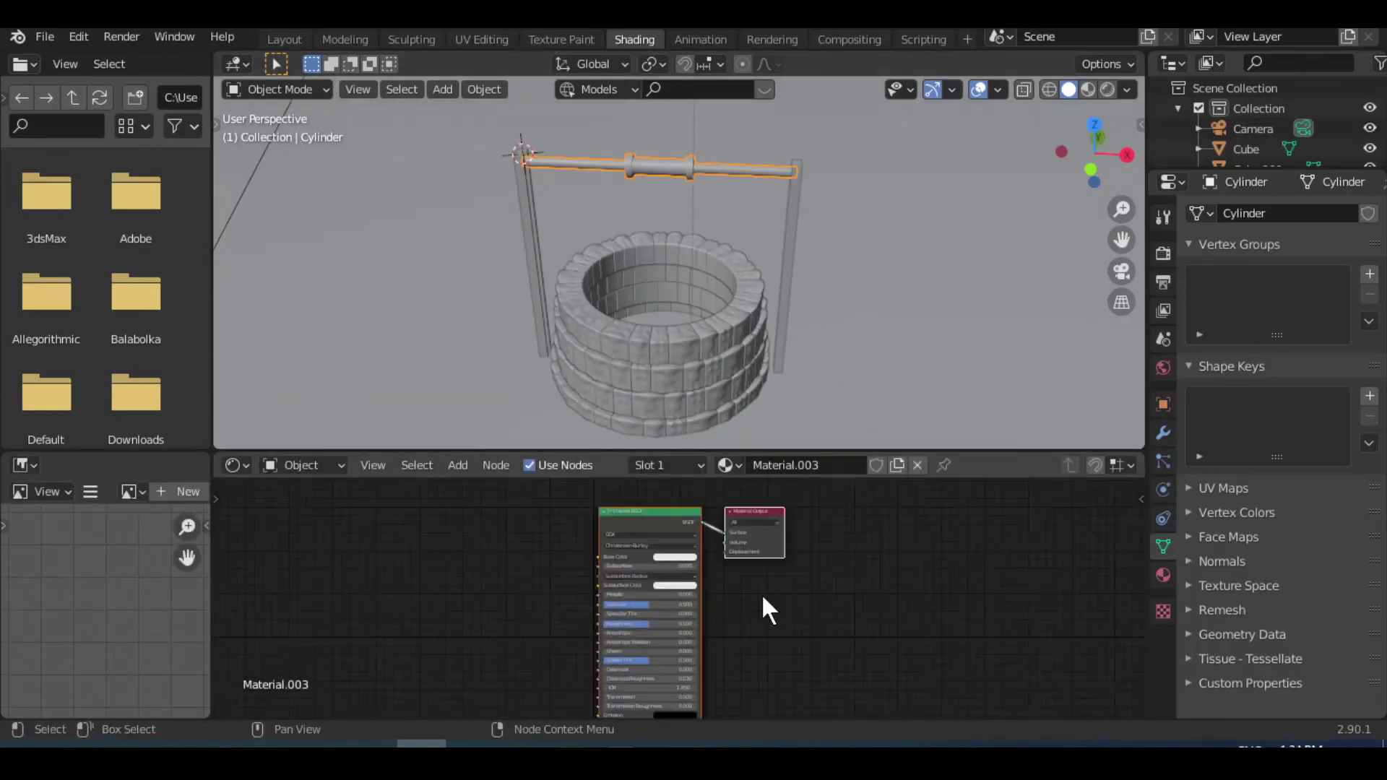
scroll(761, 603, up, 1)
key(shift+a)
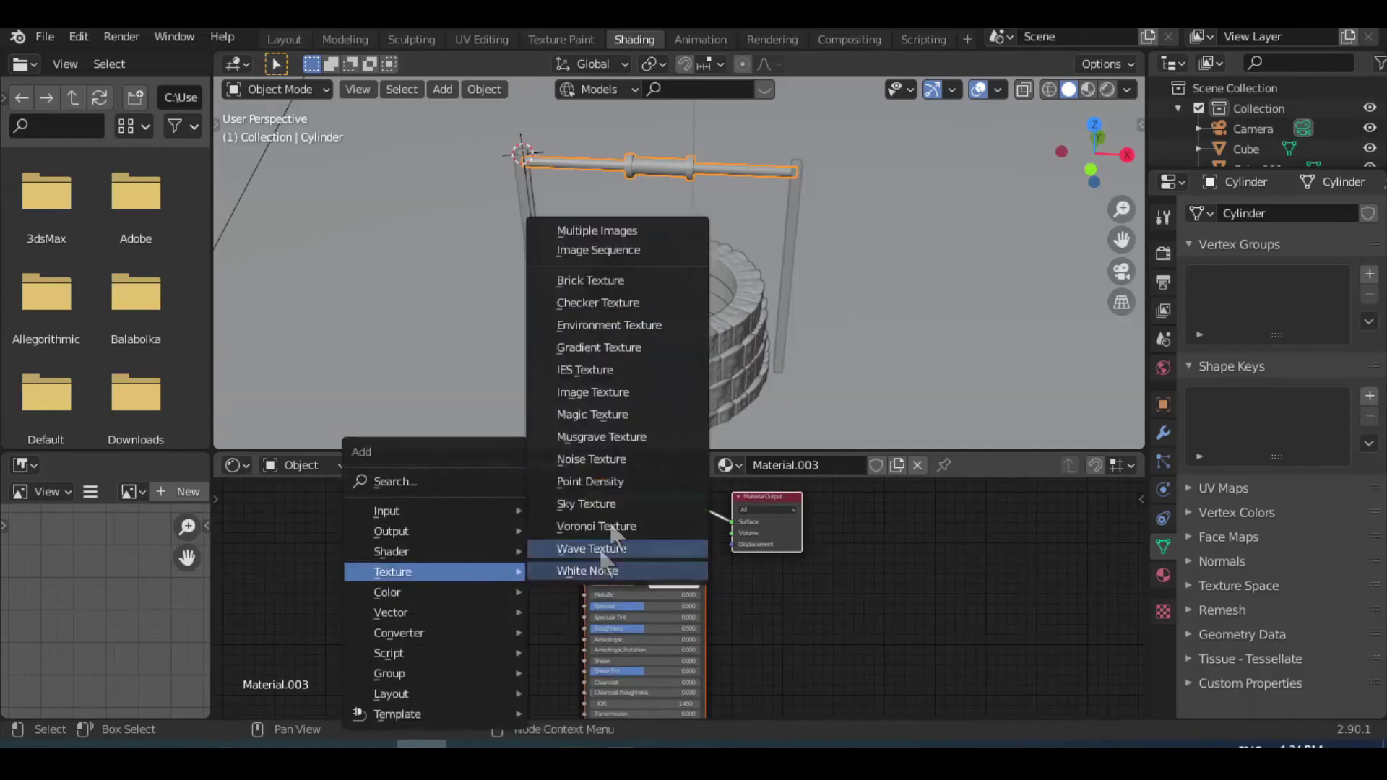
click(607, 392)
click(450, 548)
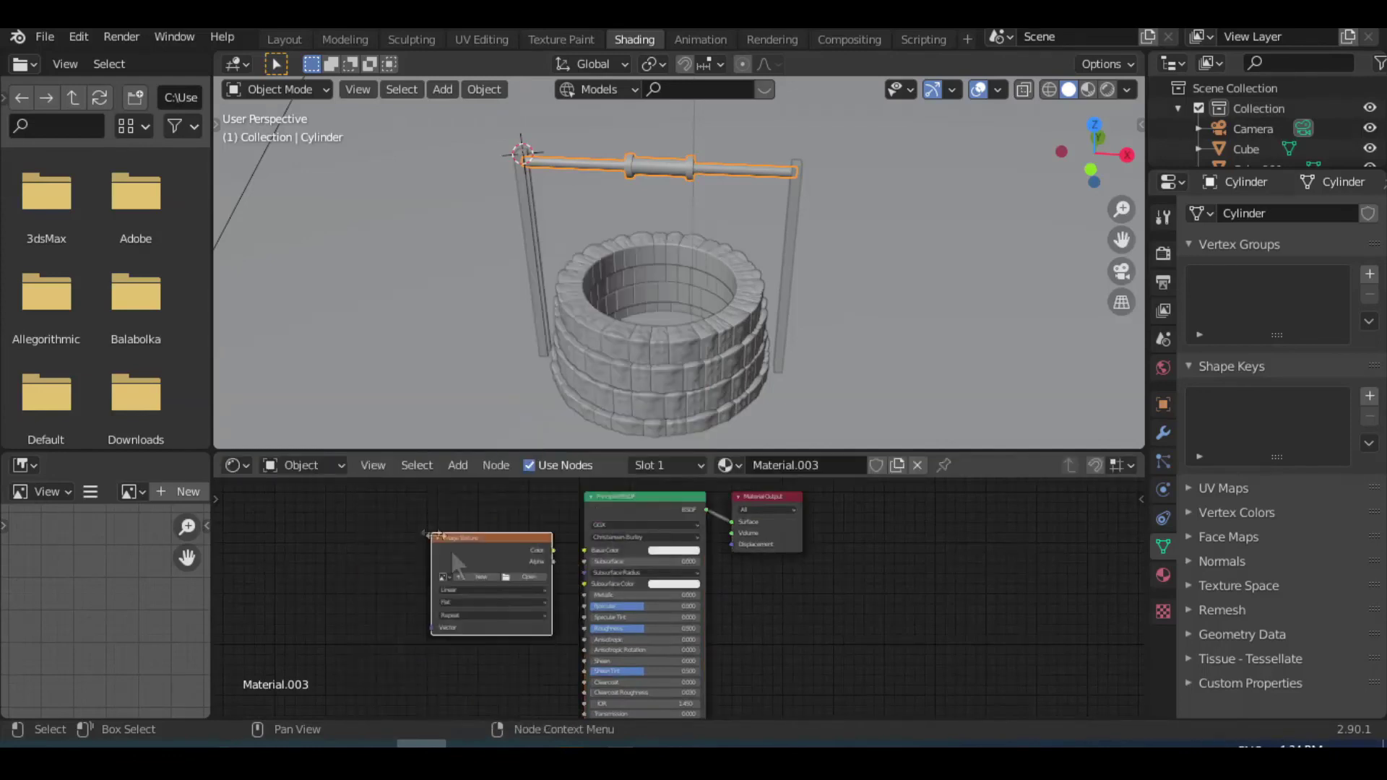
Step: Load rusted-metal-texture-20.jpg from G:\MY DATA\TEXTURES\Rust iron and switch to Material Preview
click(530, 574)
click(318, 216)
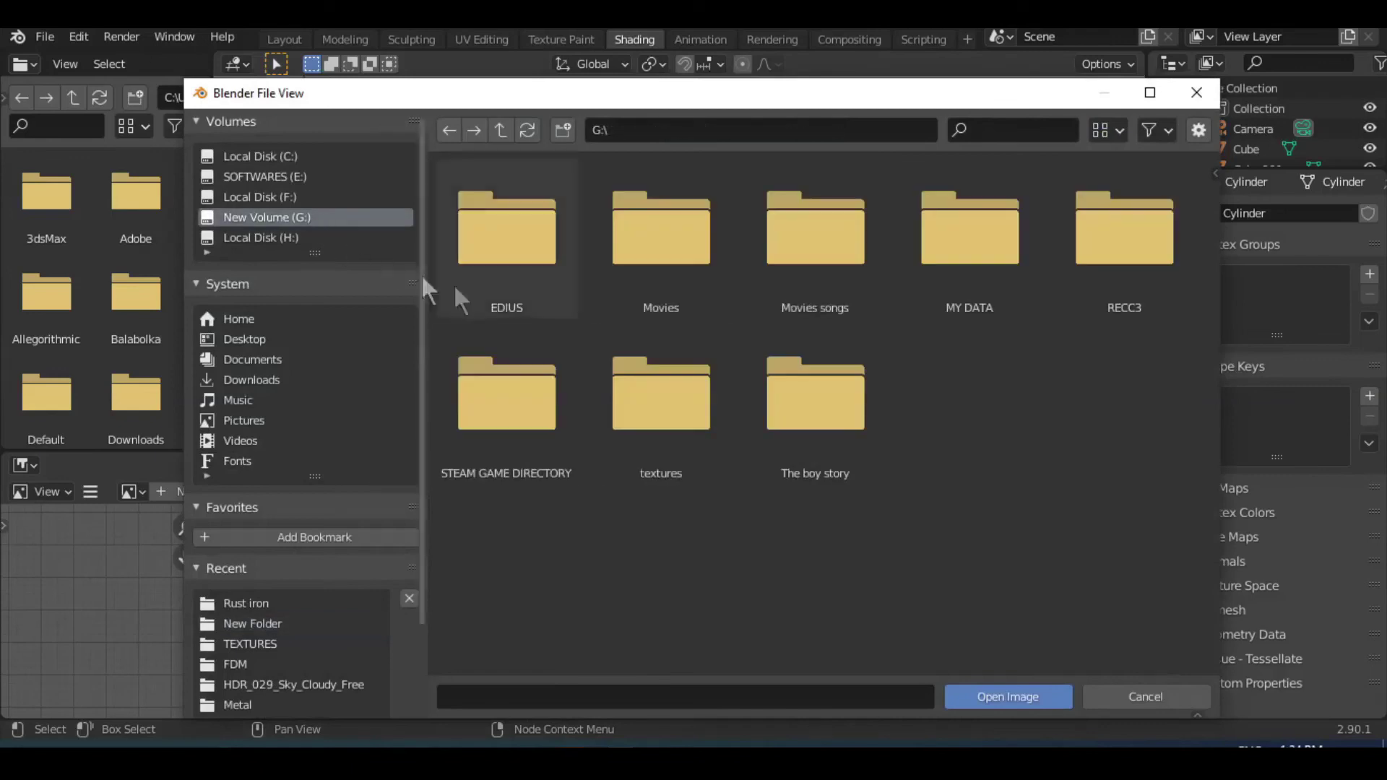
click(1004, 256)
click(661, 593)
click(968, 231)
double_click(553, 268)
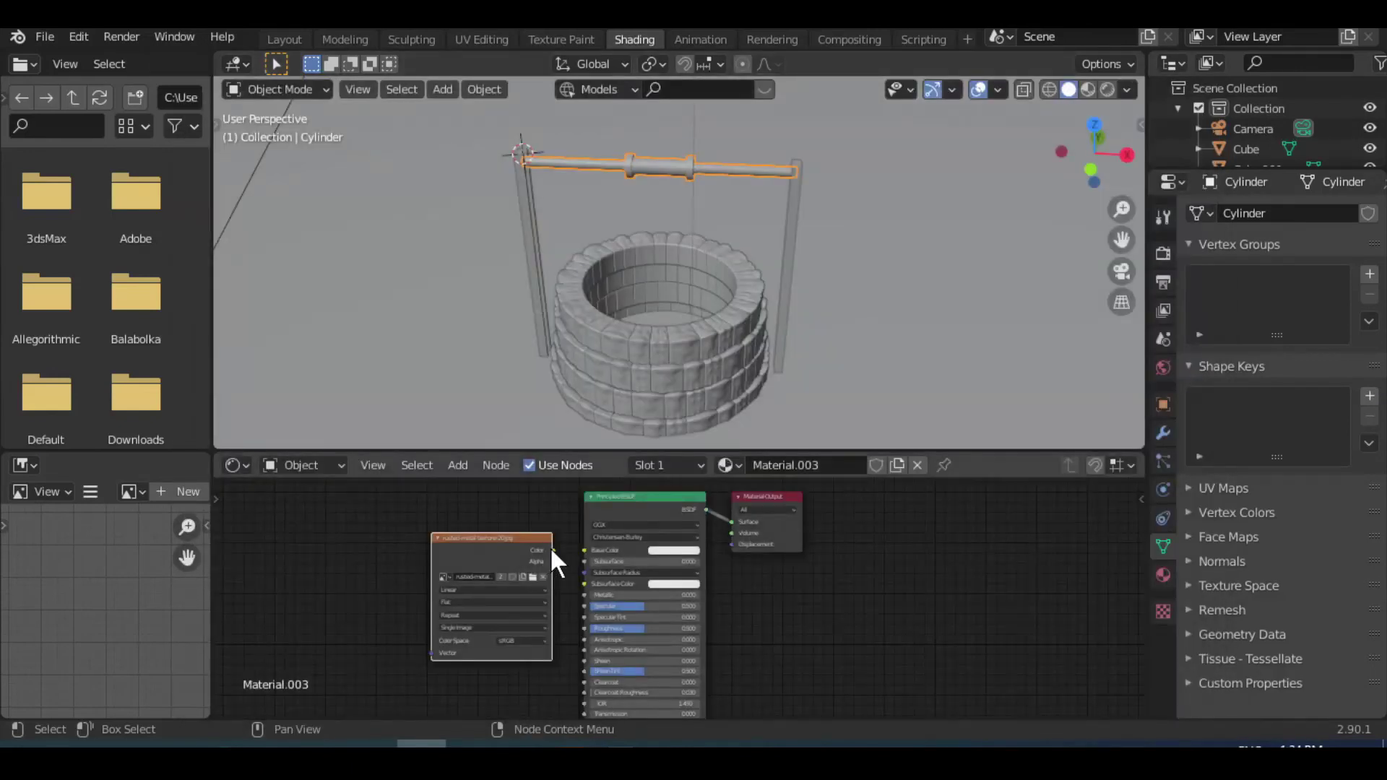
click(1087, 89)
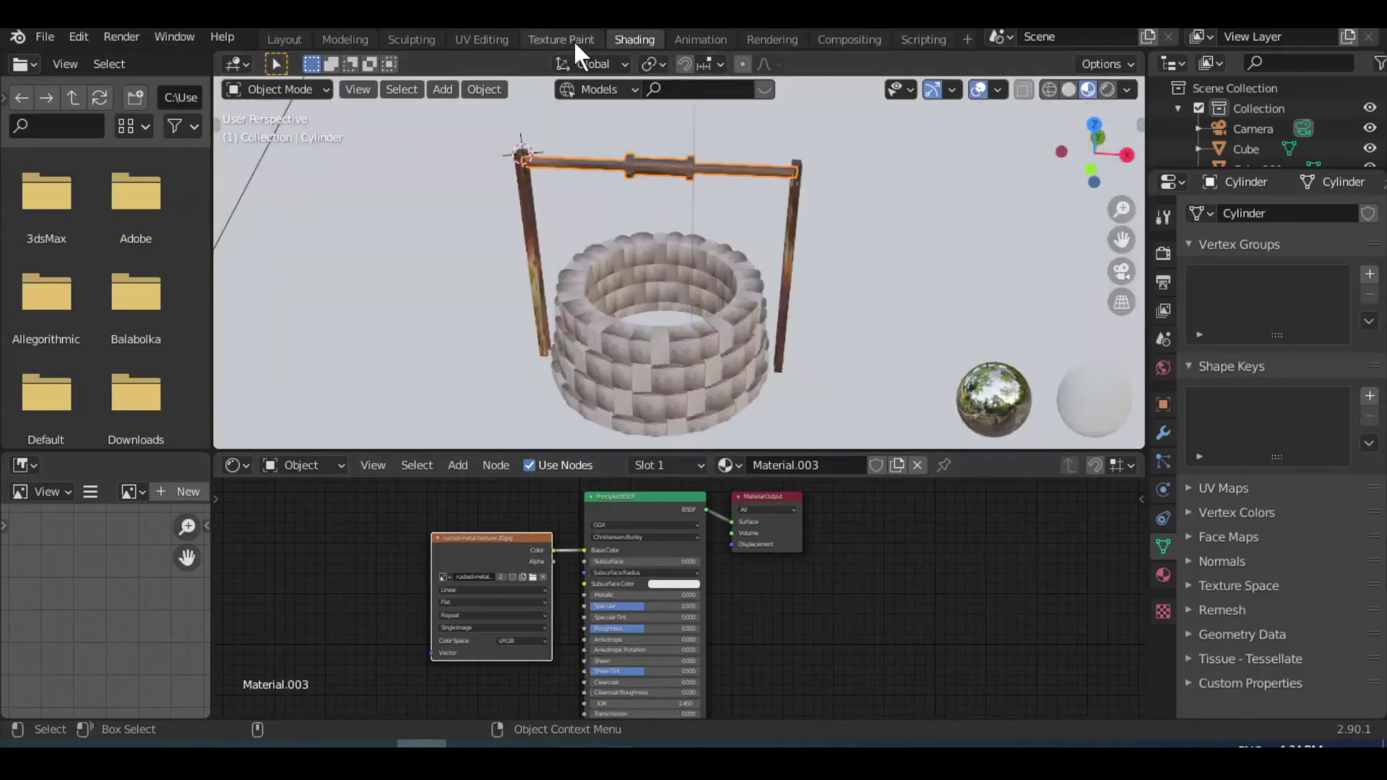
click(483, 39)
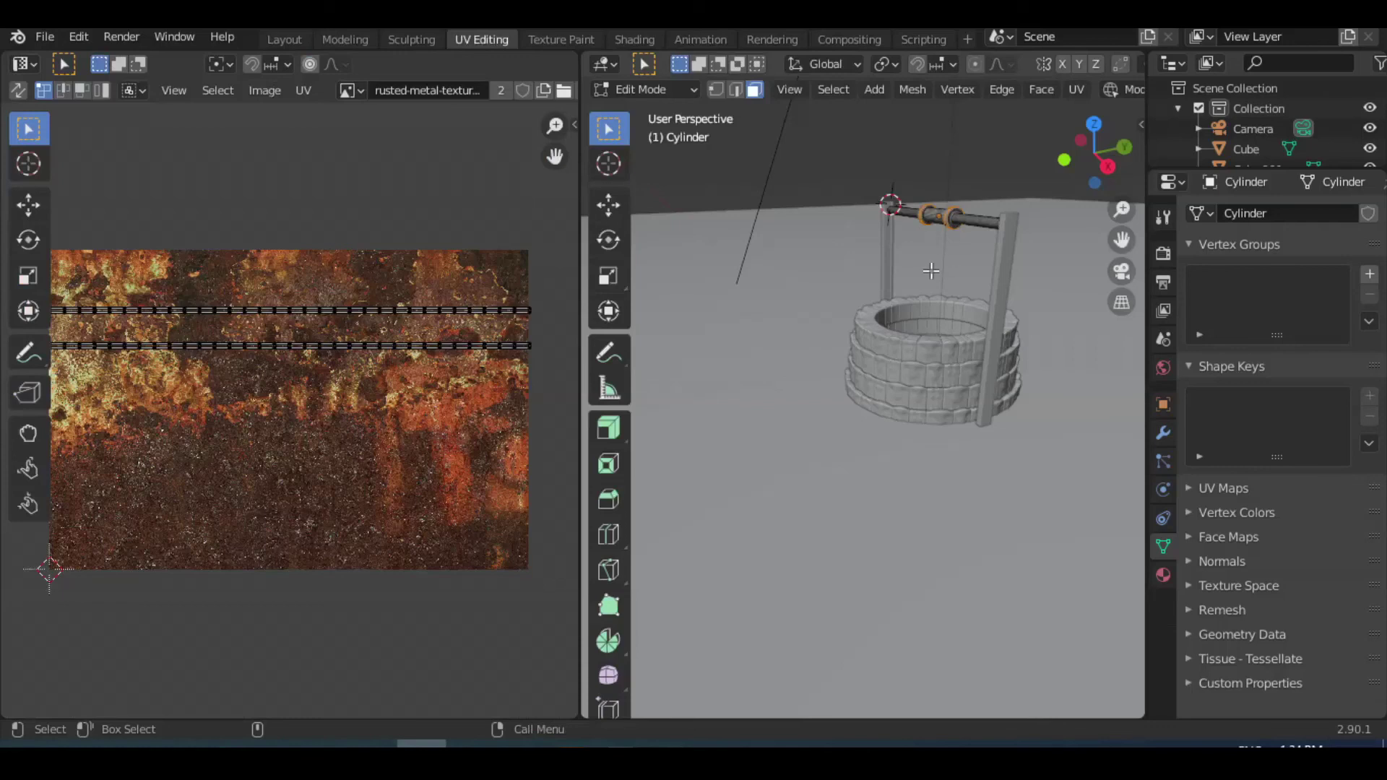
scroll(931, 269, up, 5)
middle_drag(931, 269, 900, 328)
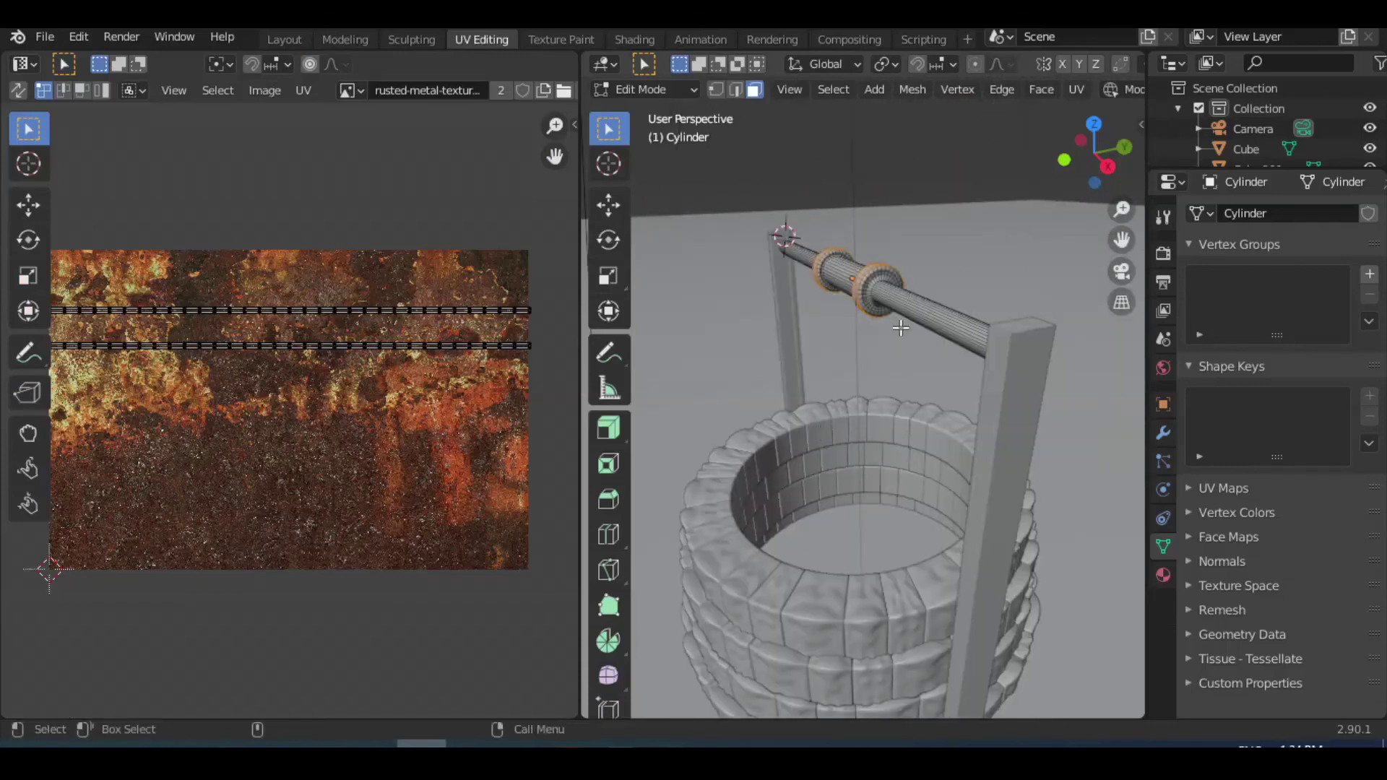
key(a)
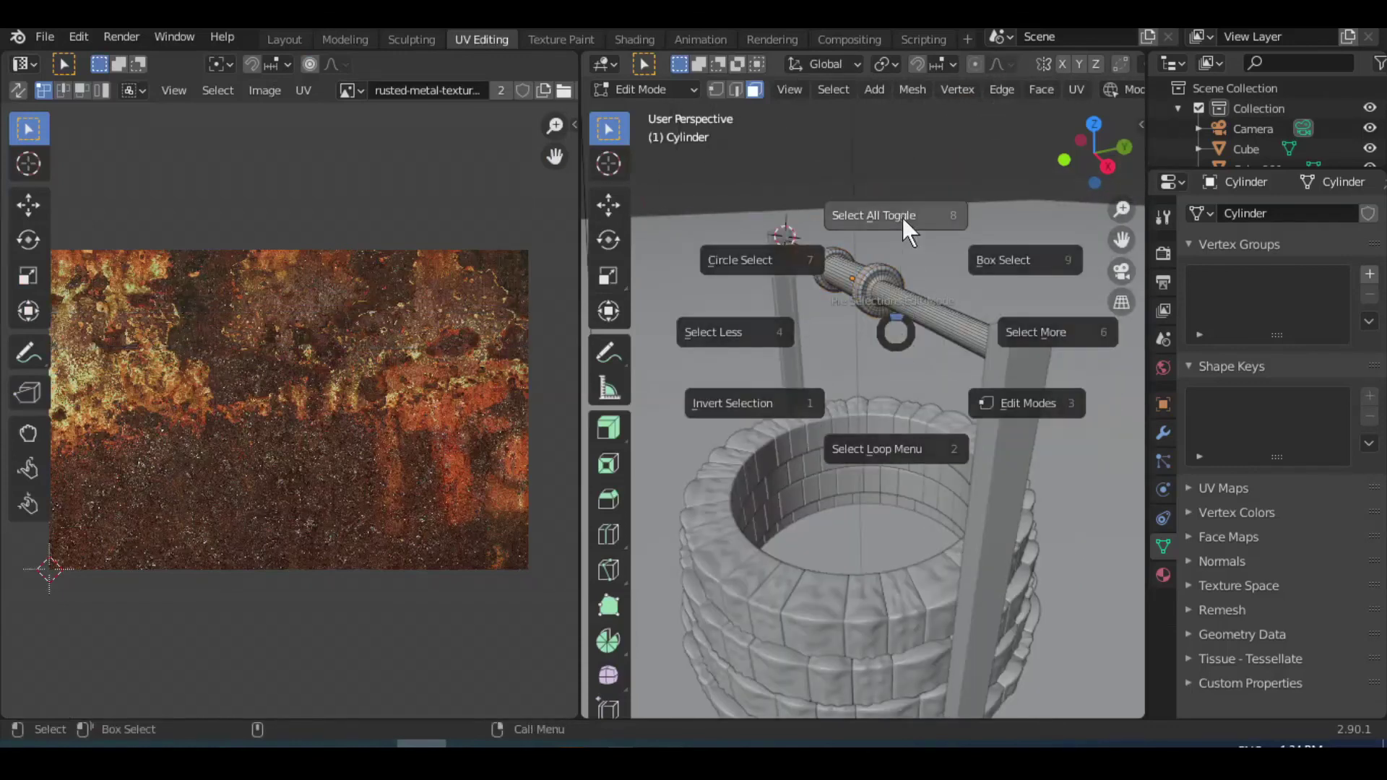
click(902, 216)
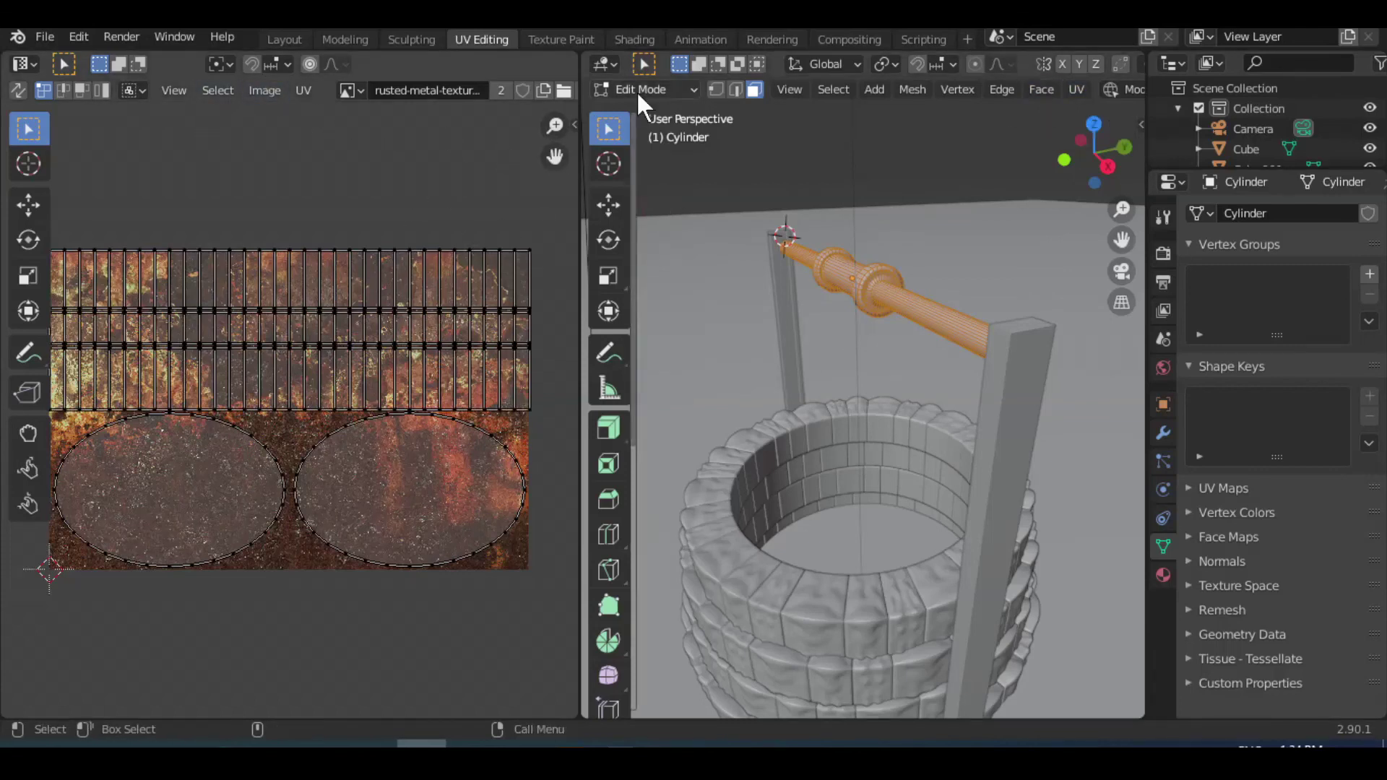
click(629, 39)
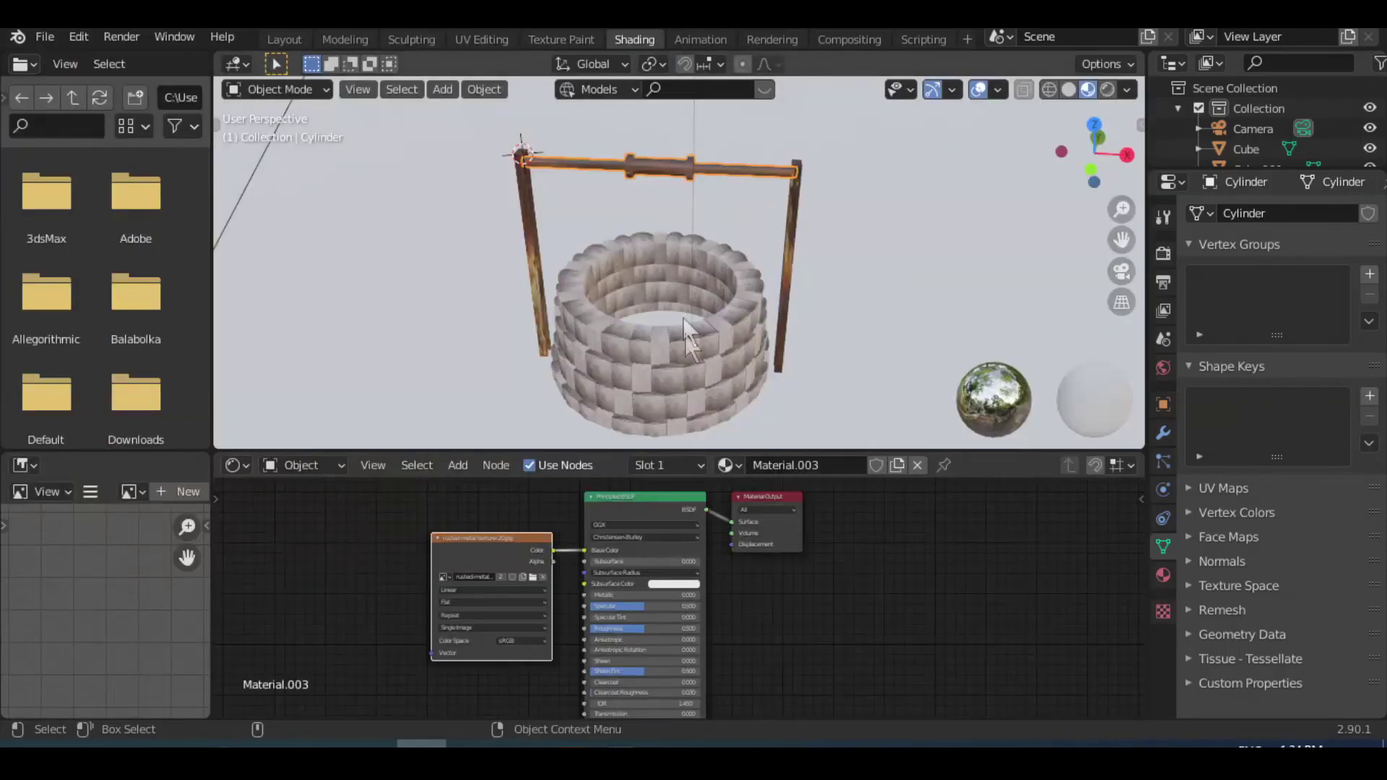
Step: Add a Texture Coordinate node and connect its UV output to the rust image's Vector input
key(shift+a)
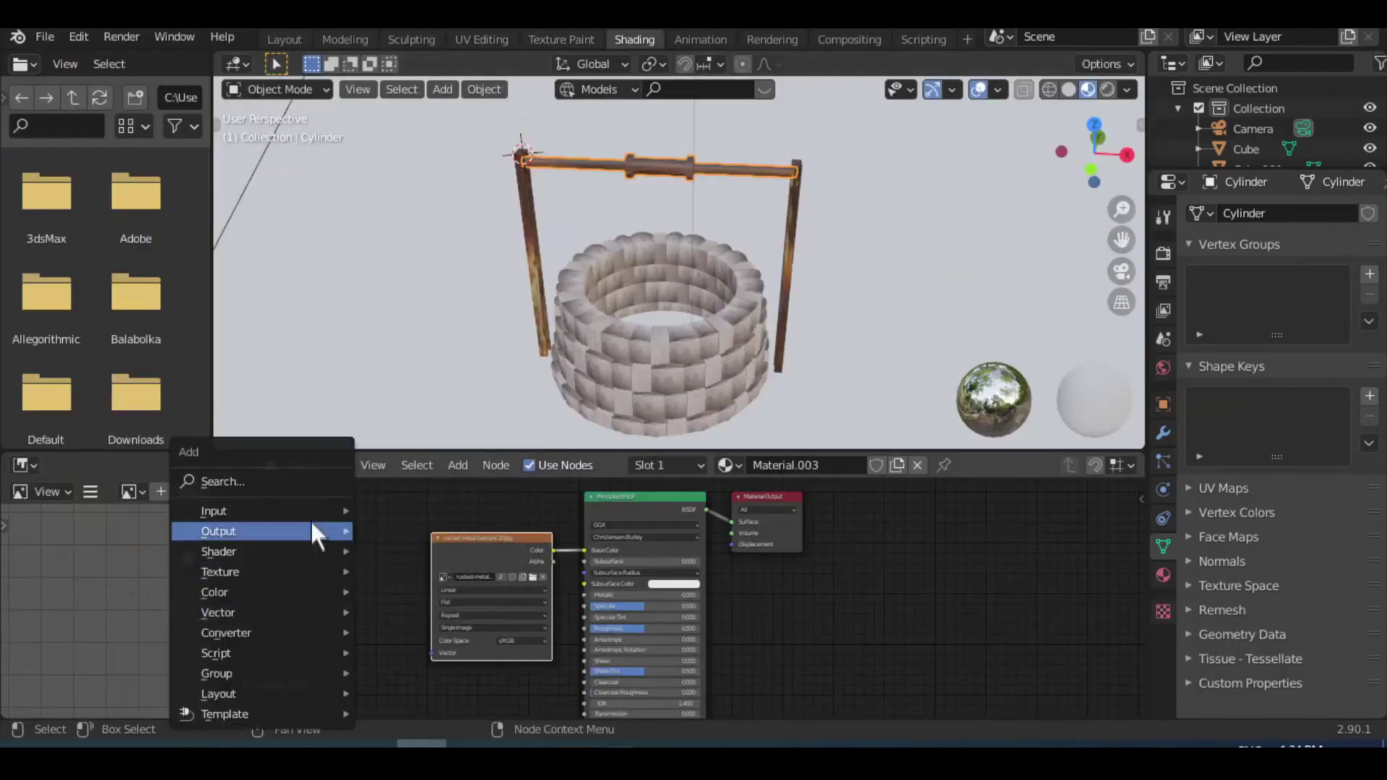
click(433, 398)
click(380, 561)
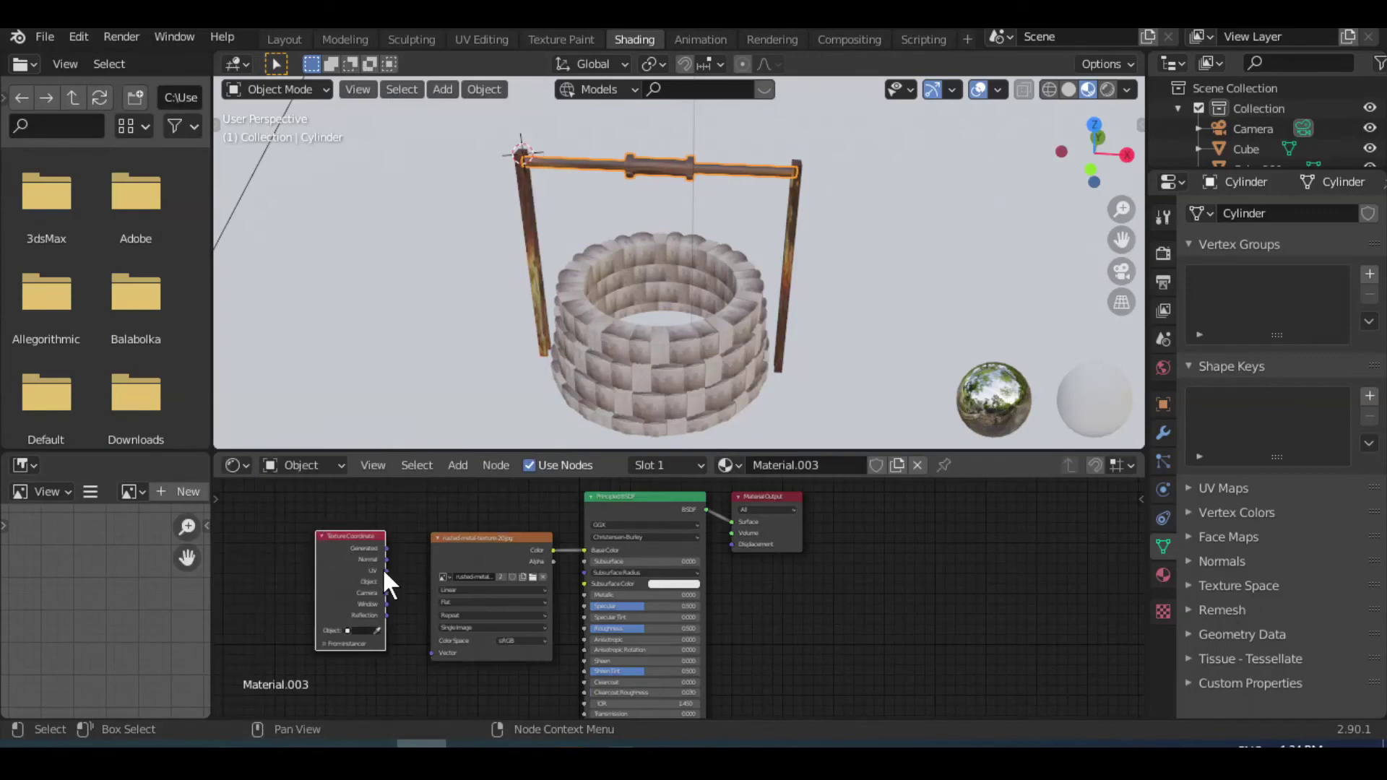
drag(384, 572, 432, 652)
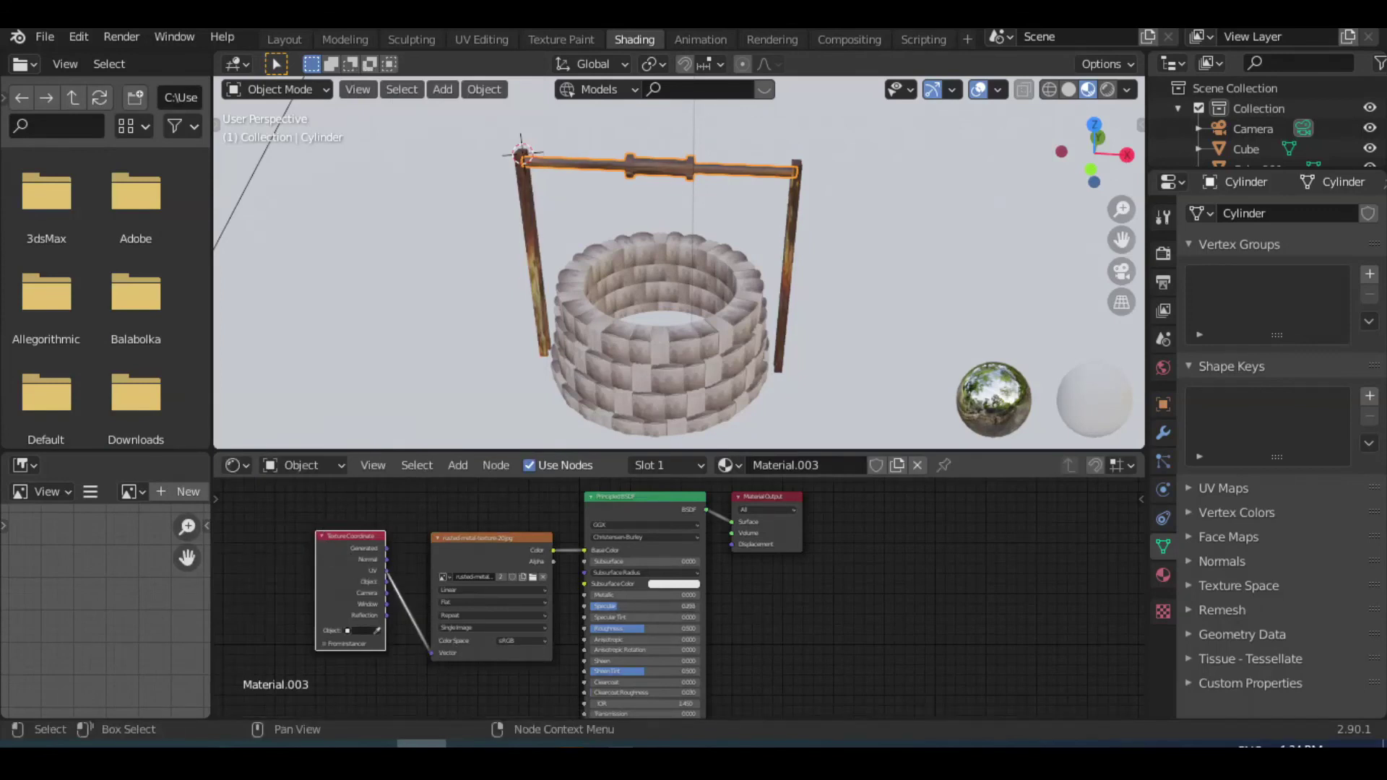
scroll(752, 289, up, 2)
scroll(752, 289, up, 3)
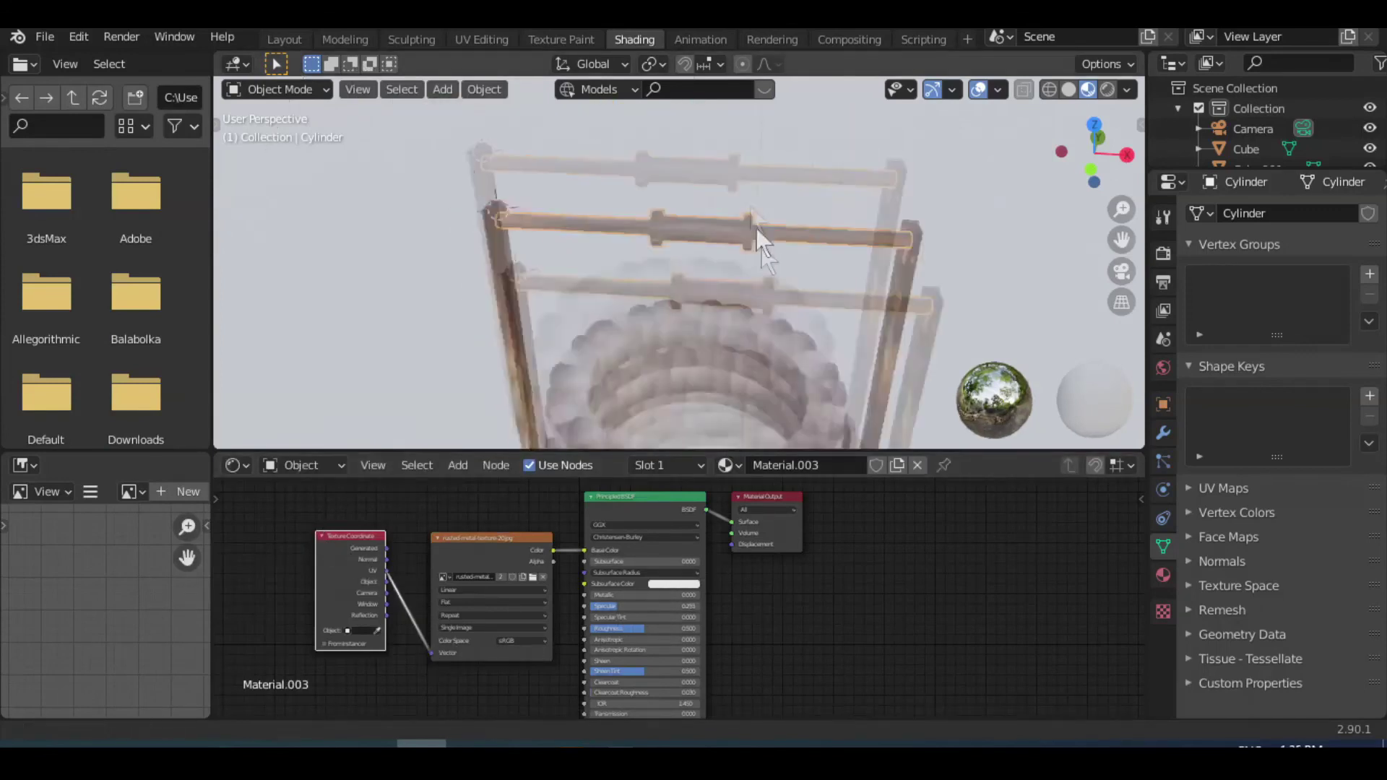
scroll(753, 281, up, 2)
scroll(769, 292, up, 2)
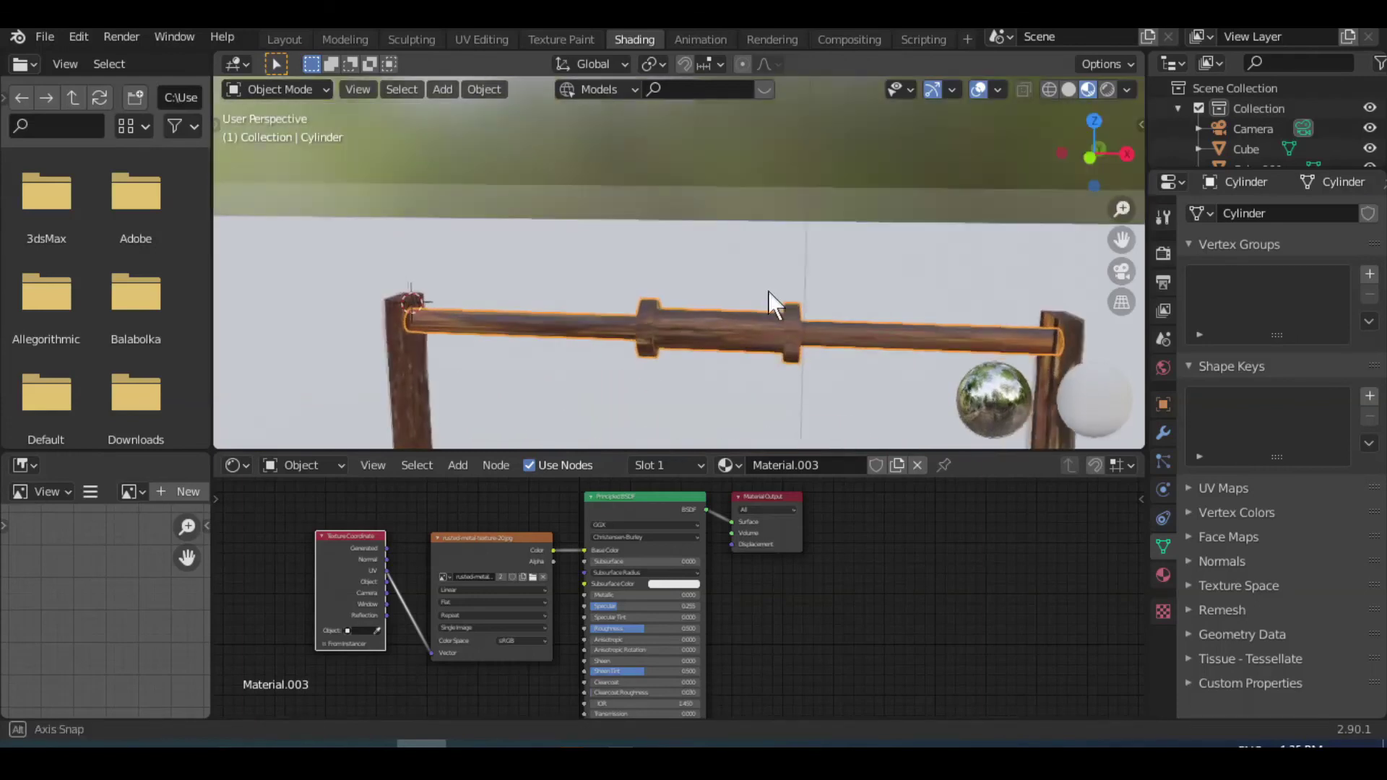
scroll(765, 340, up, 2)
key(KP_1)
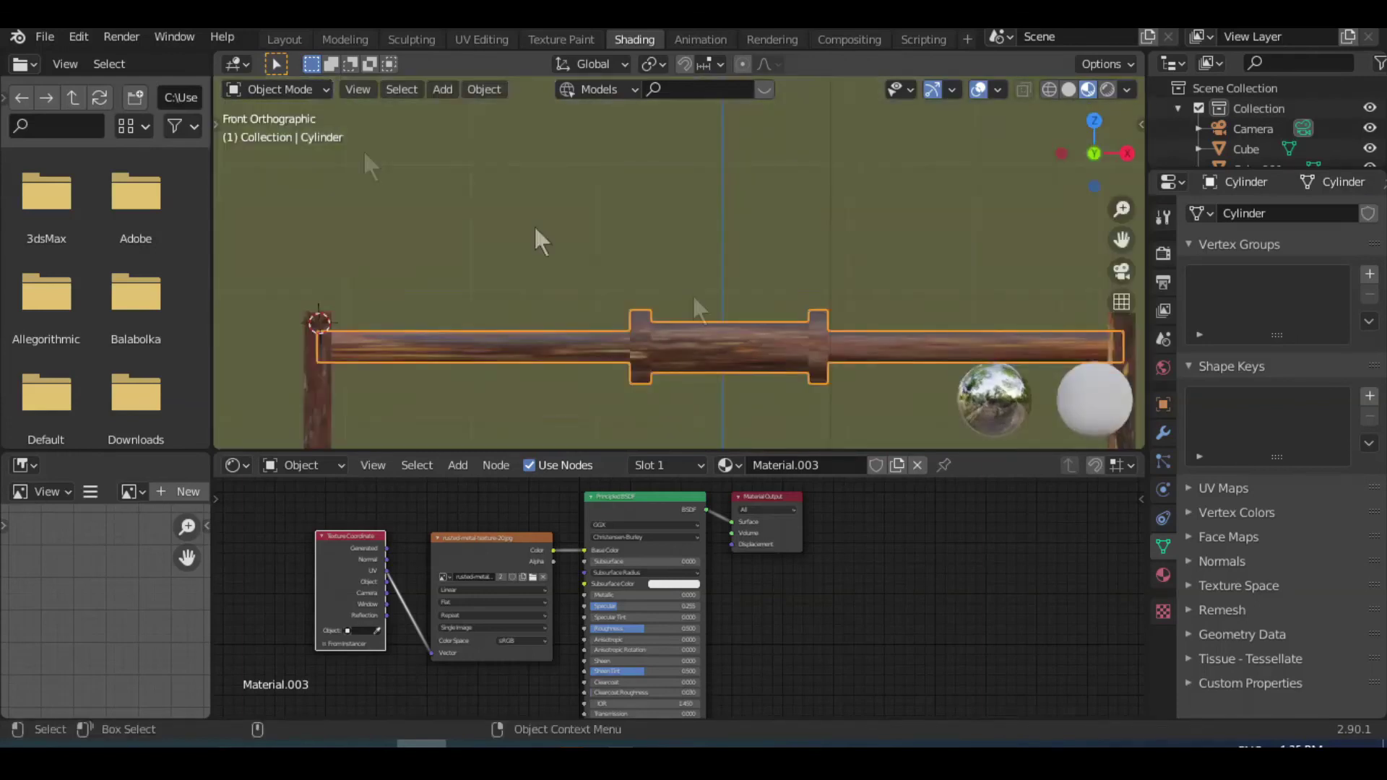
Step: In Edit Mode, select only the axle's middle drum faces using X-ray box selection
click(293, 89)
click(293, 128)
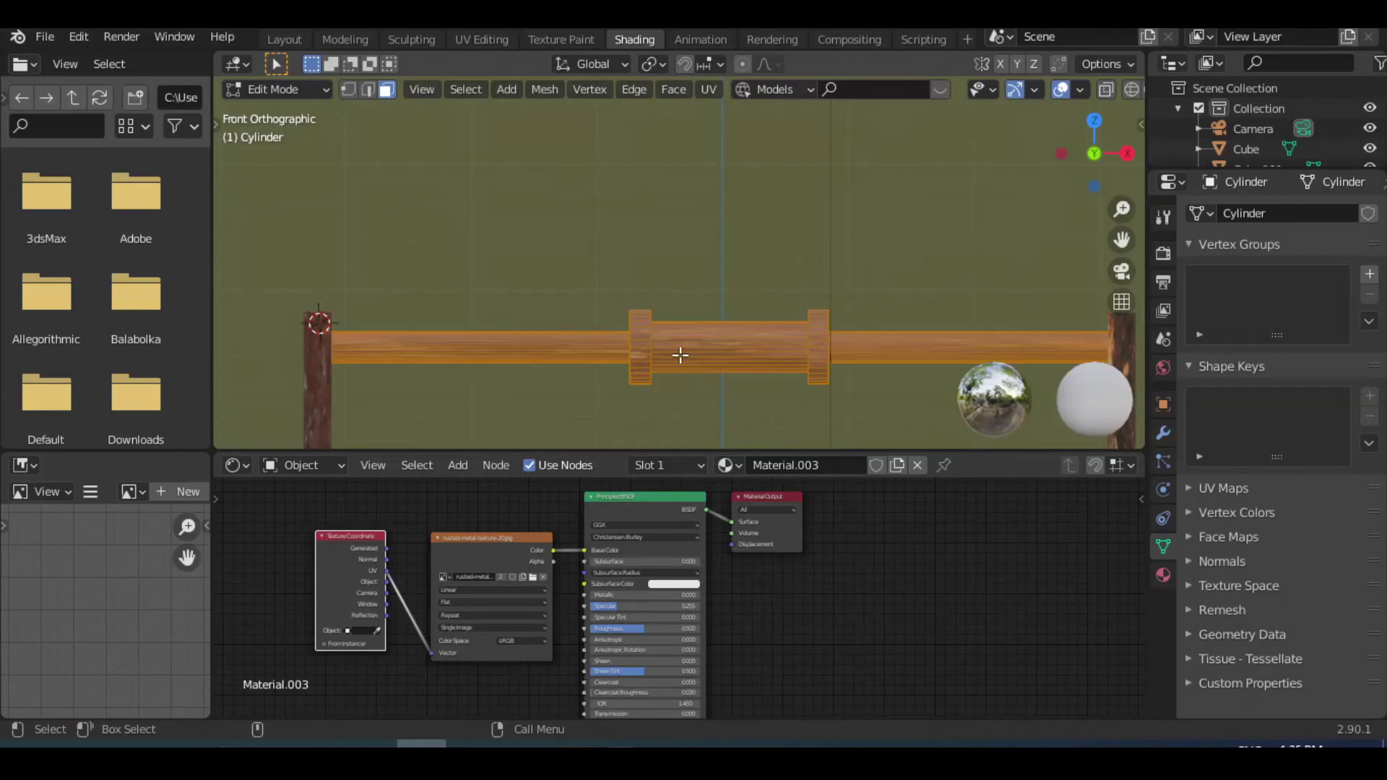
key(alt+a)
drag(681, 286, 772, 403)
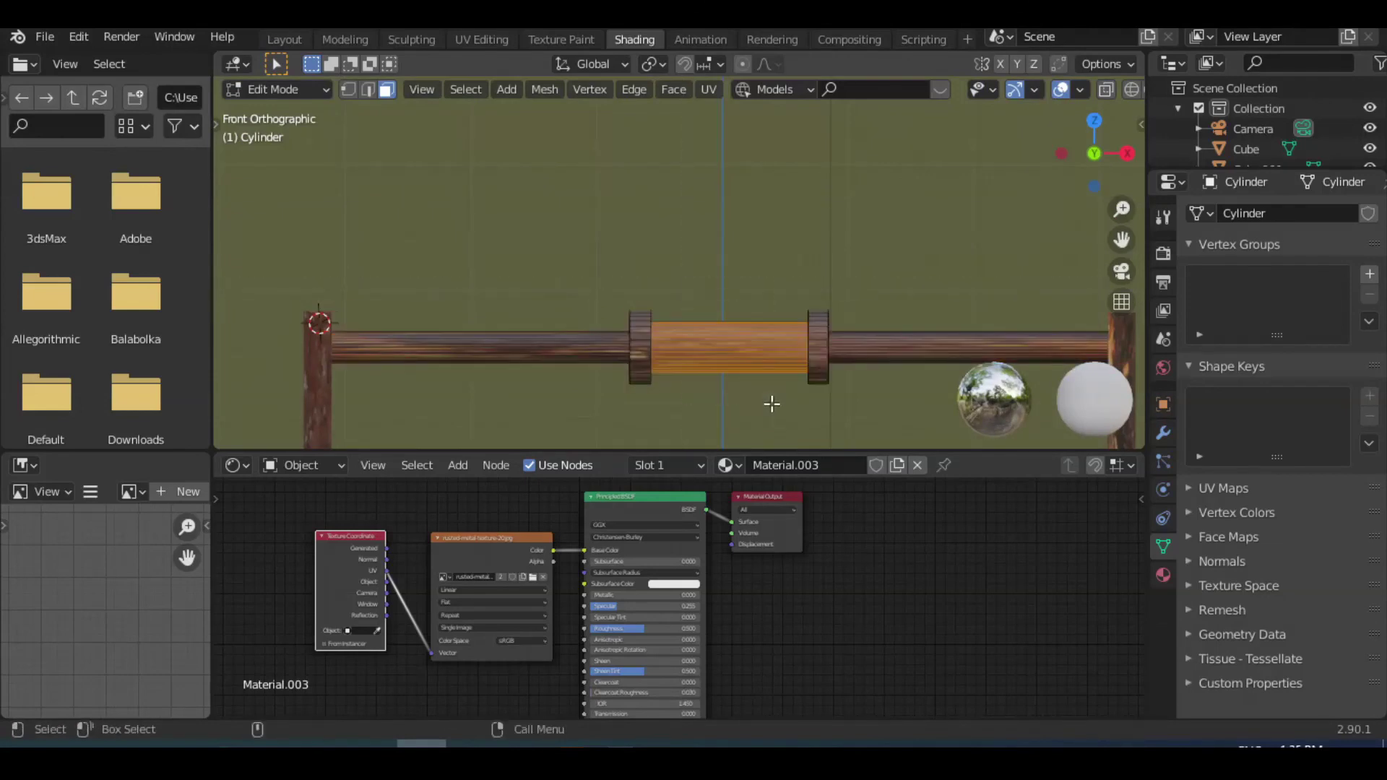
click(1105, 90)
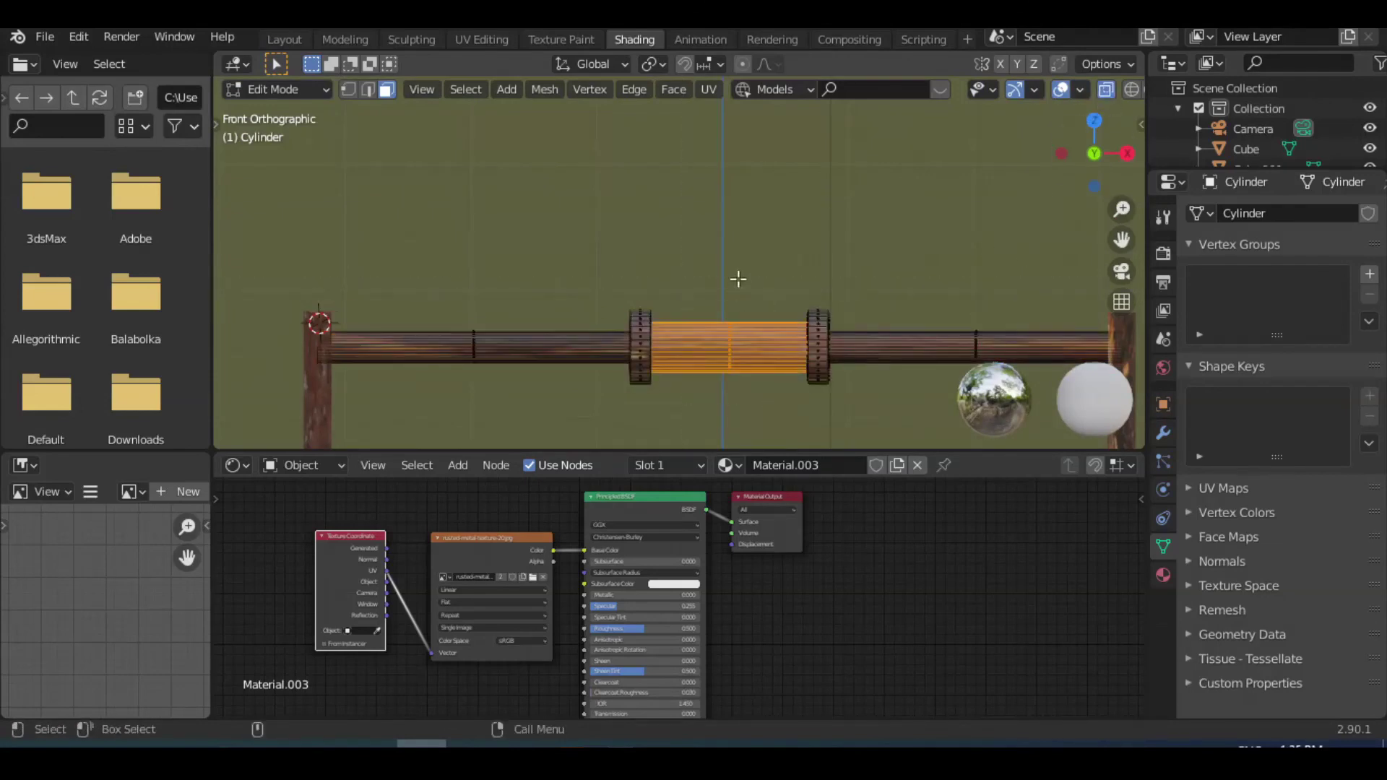
drag(697, 231, 764, 417)
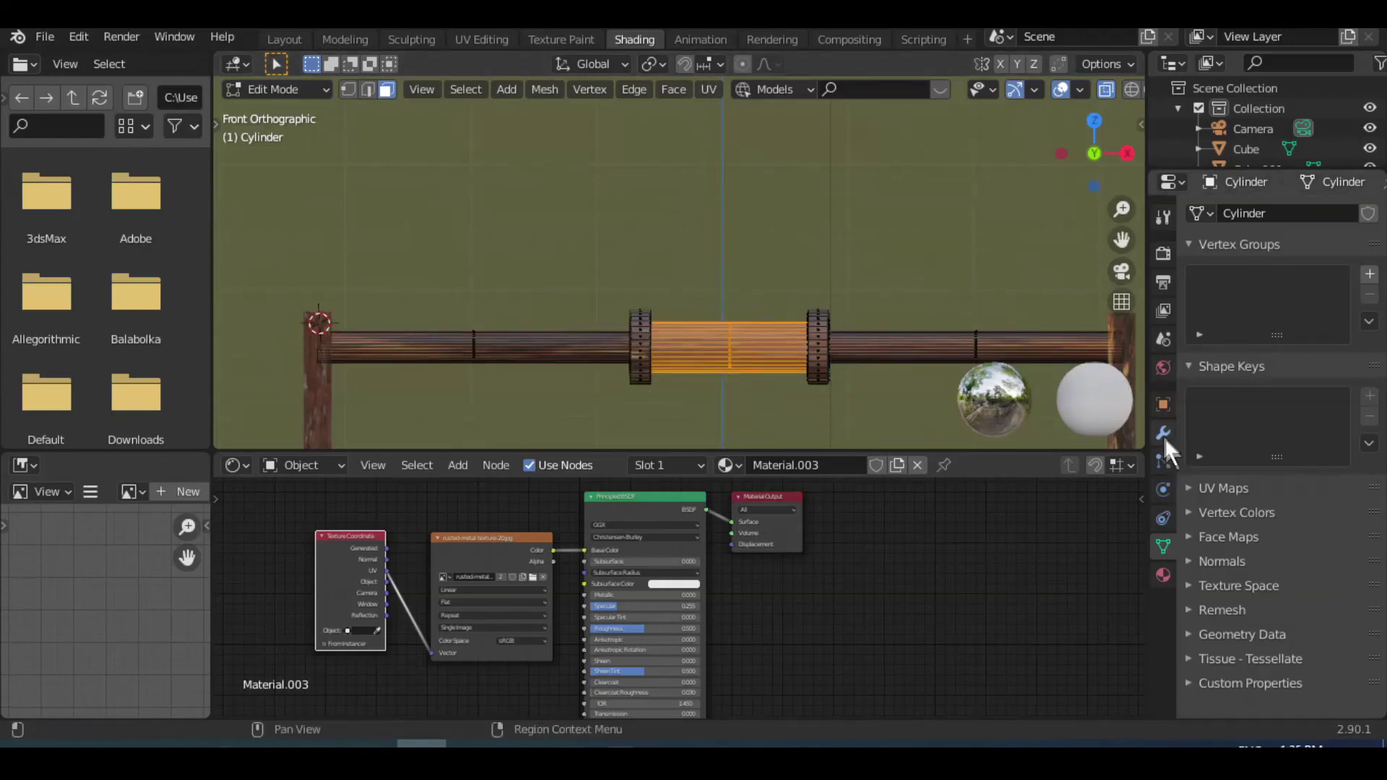
Step: Add a second material slot holding a new Material.004
click(1164, 575)
click(1370, 213)
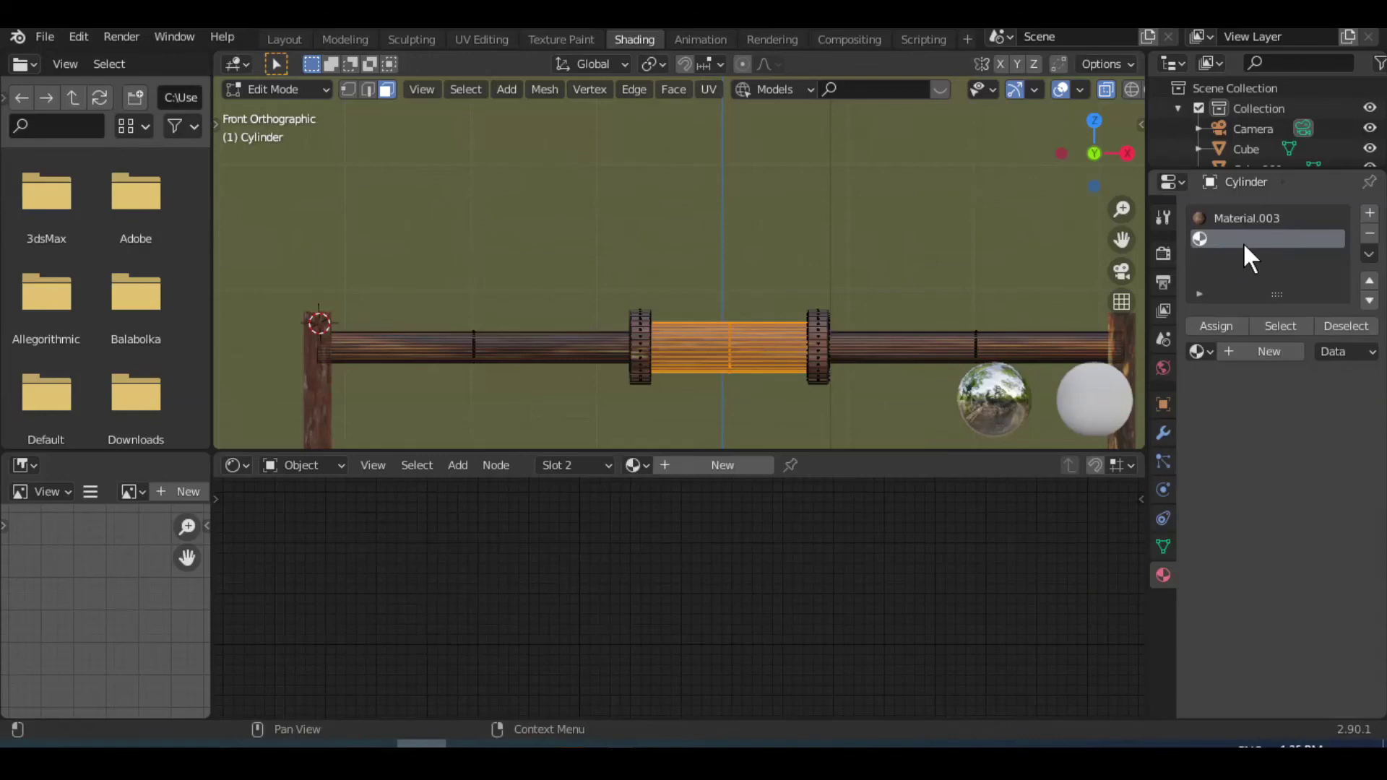
click(1261, 351)
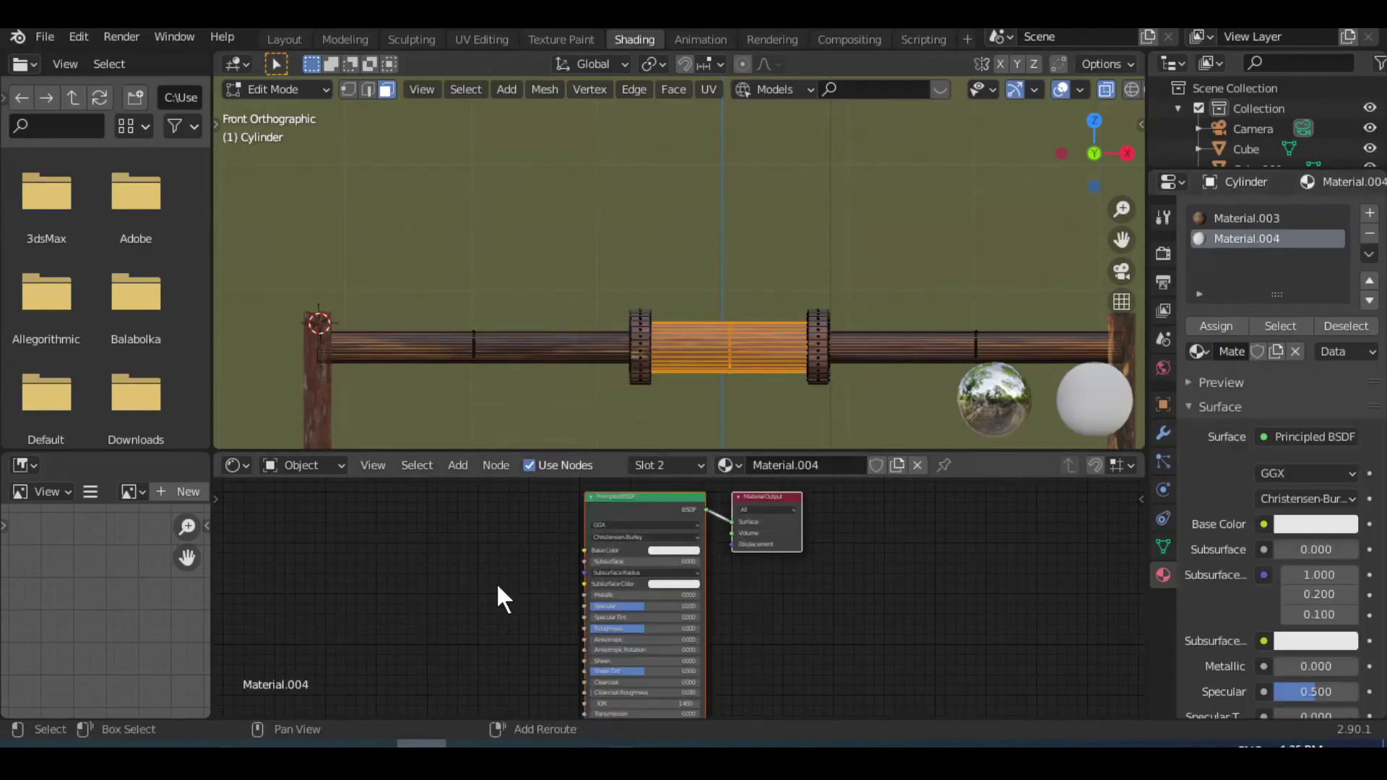
Step: Add an Image Texture with the silver brushed-metal image from G:\MY DATA\TEXTURES\Metal feeding Base Color
key(shift+a)
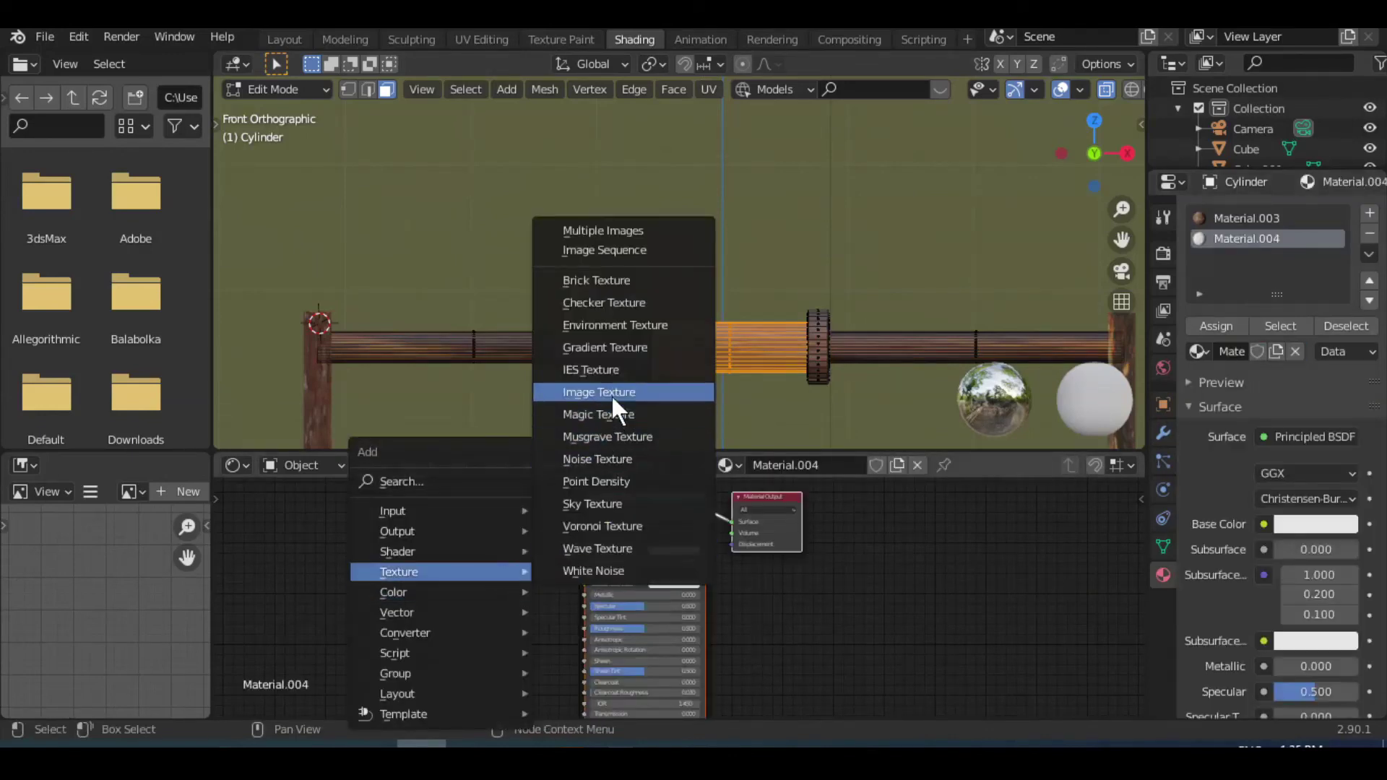
click(611, 395)
click(439, 536)
click(534, 582)
click(306, 217)
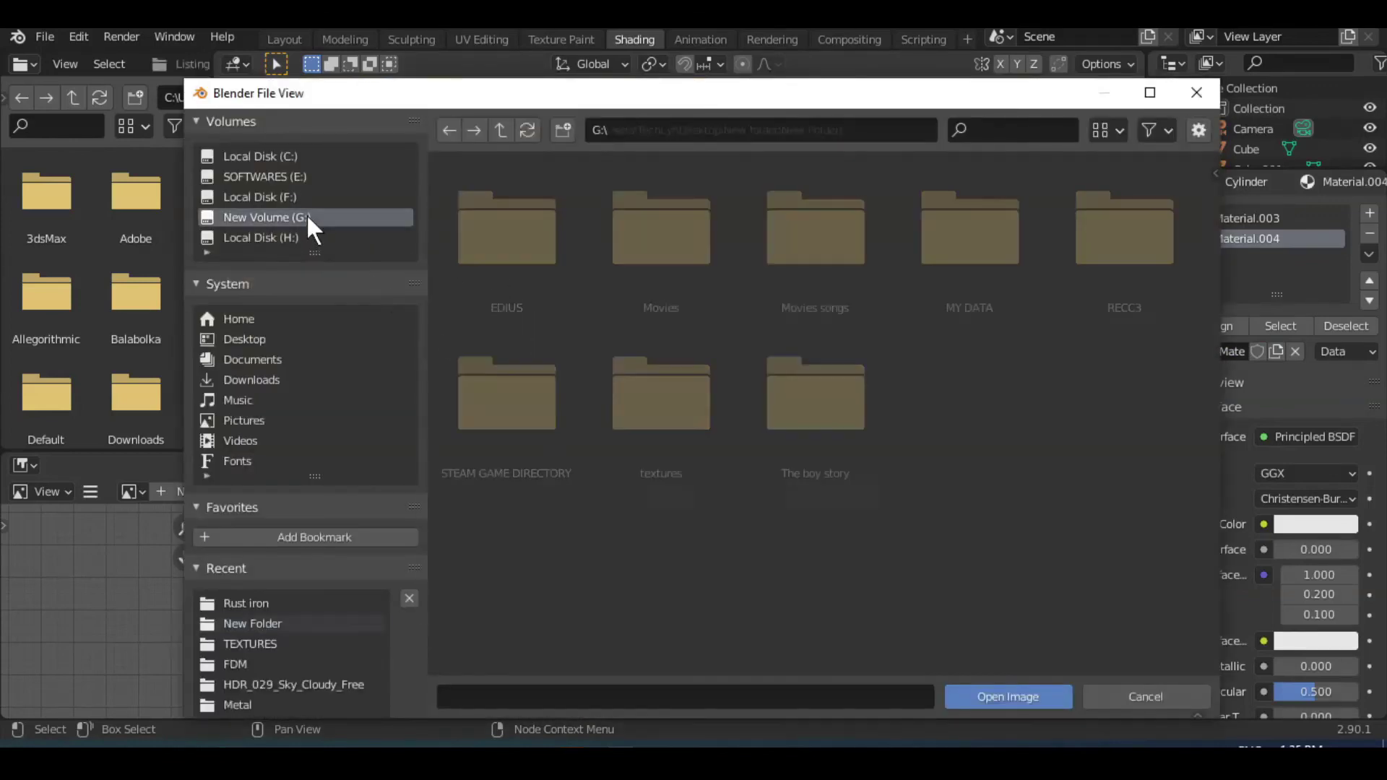
click(661, 393)
double_click(962, 276)
scroll(619, 472, down, 3)
click(651, 543)
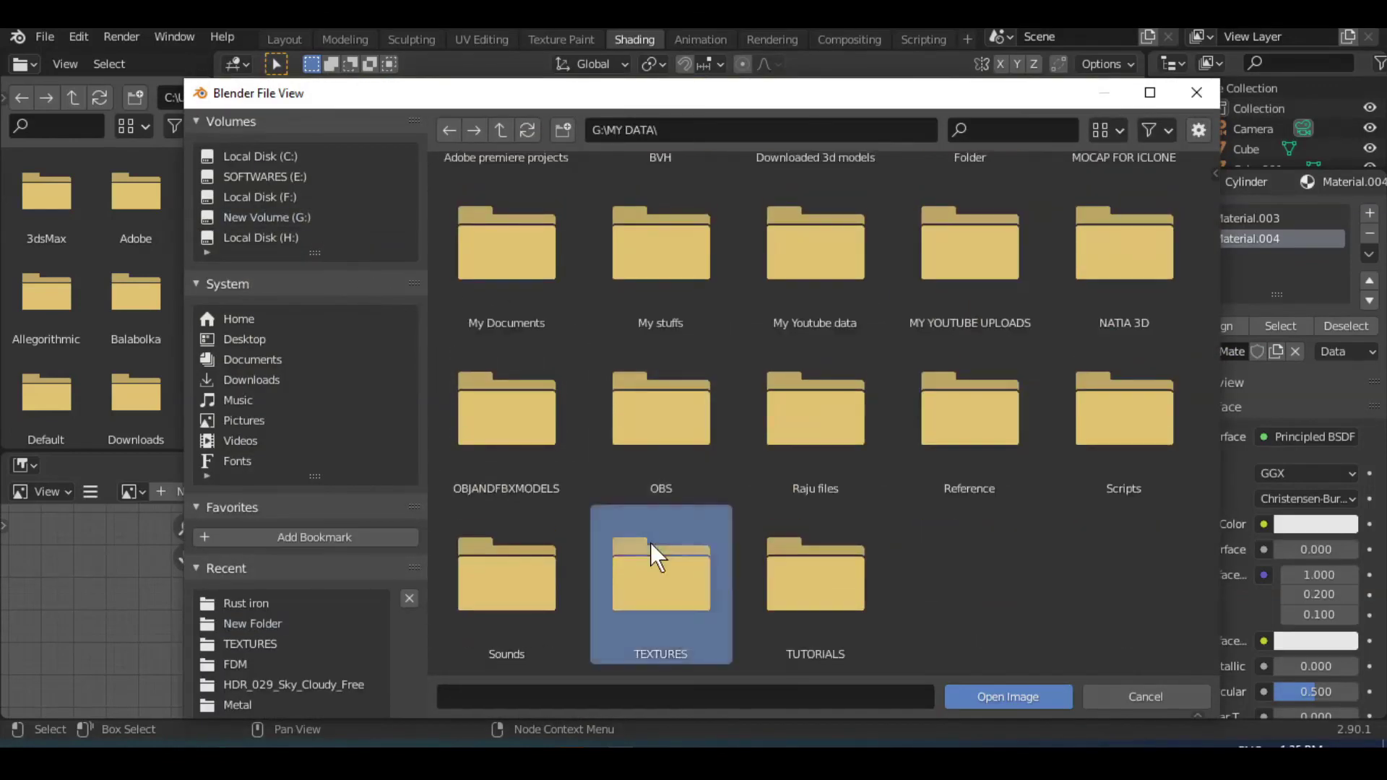
double_click(650, 543)
double_click(786, 246)
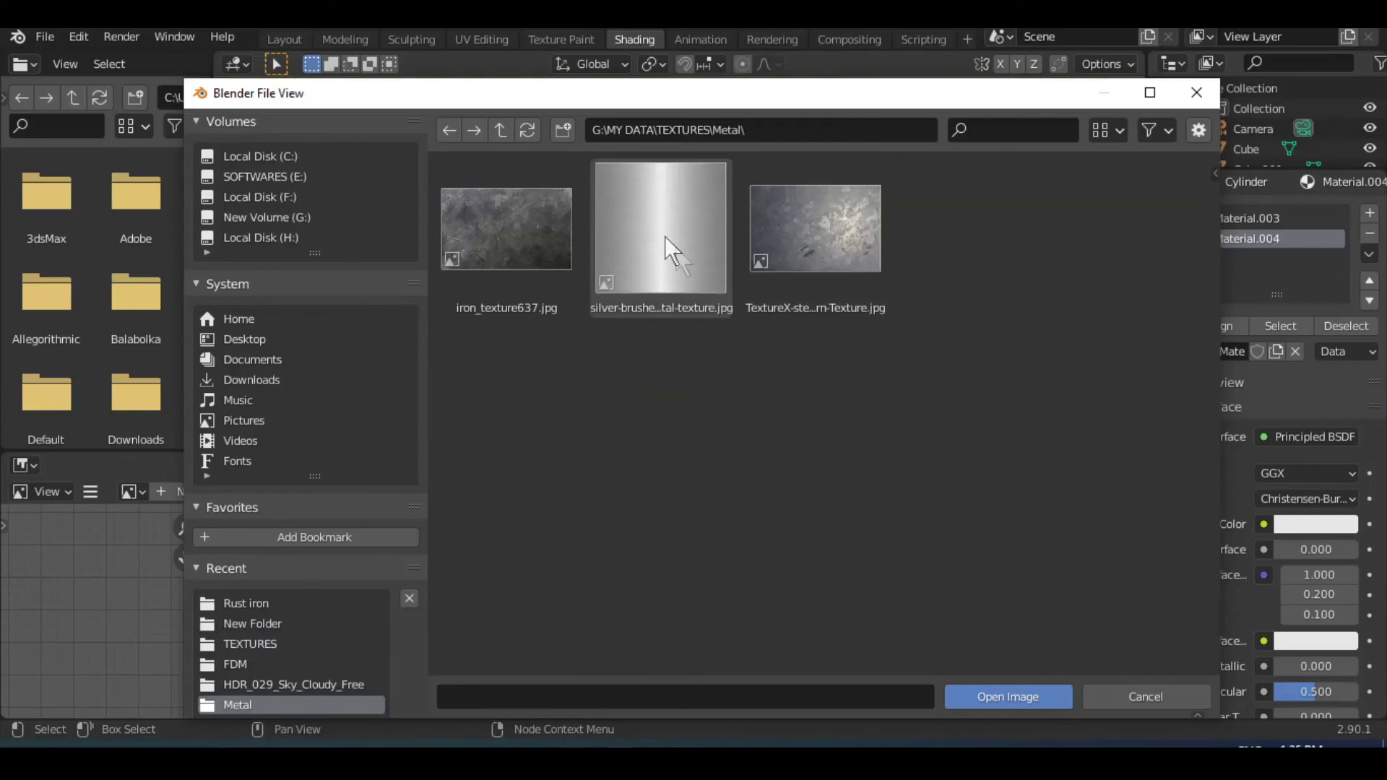
double_click(672, 249)
drag(560, 557, 585, 550)
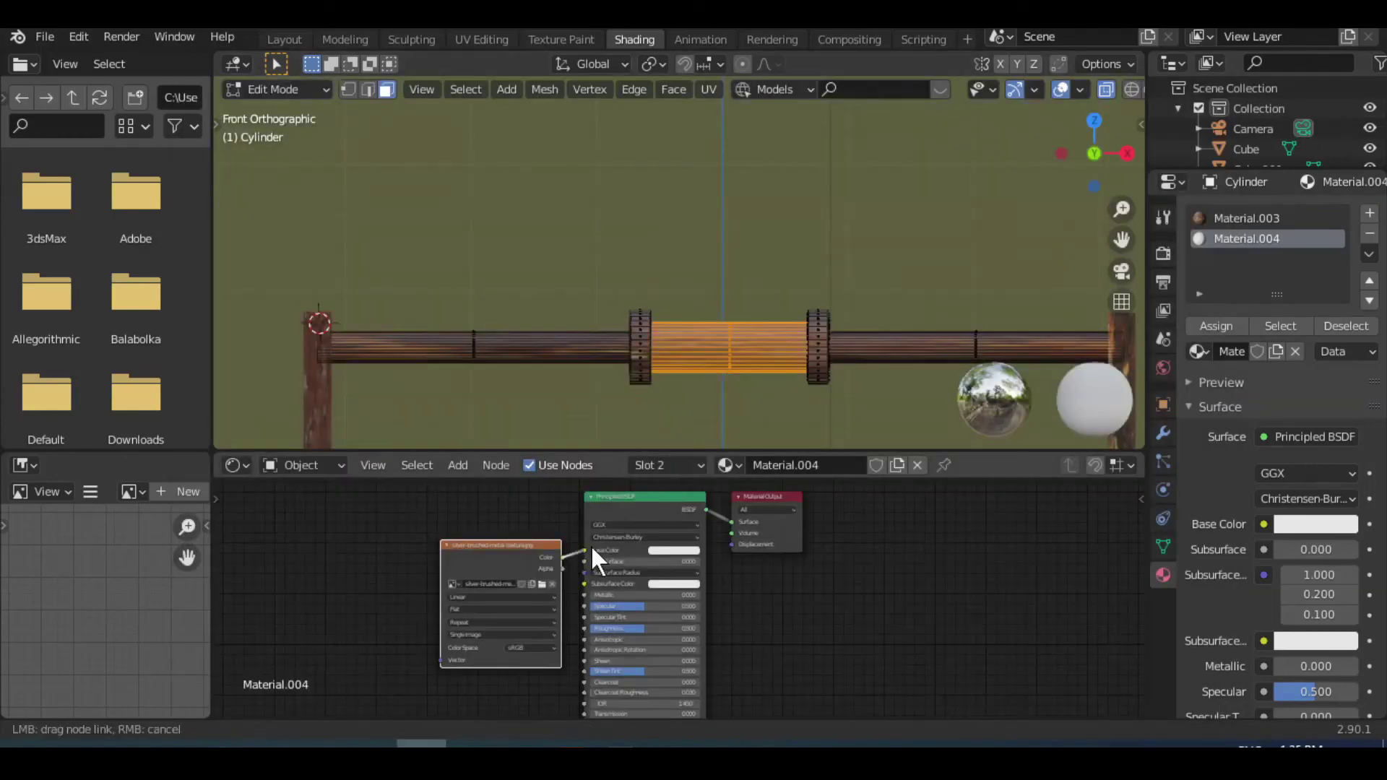
Step: Lower the material's Roughness, raise Specular to 0.573, and return the axle to Object Mode
key(shift+a)
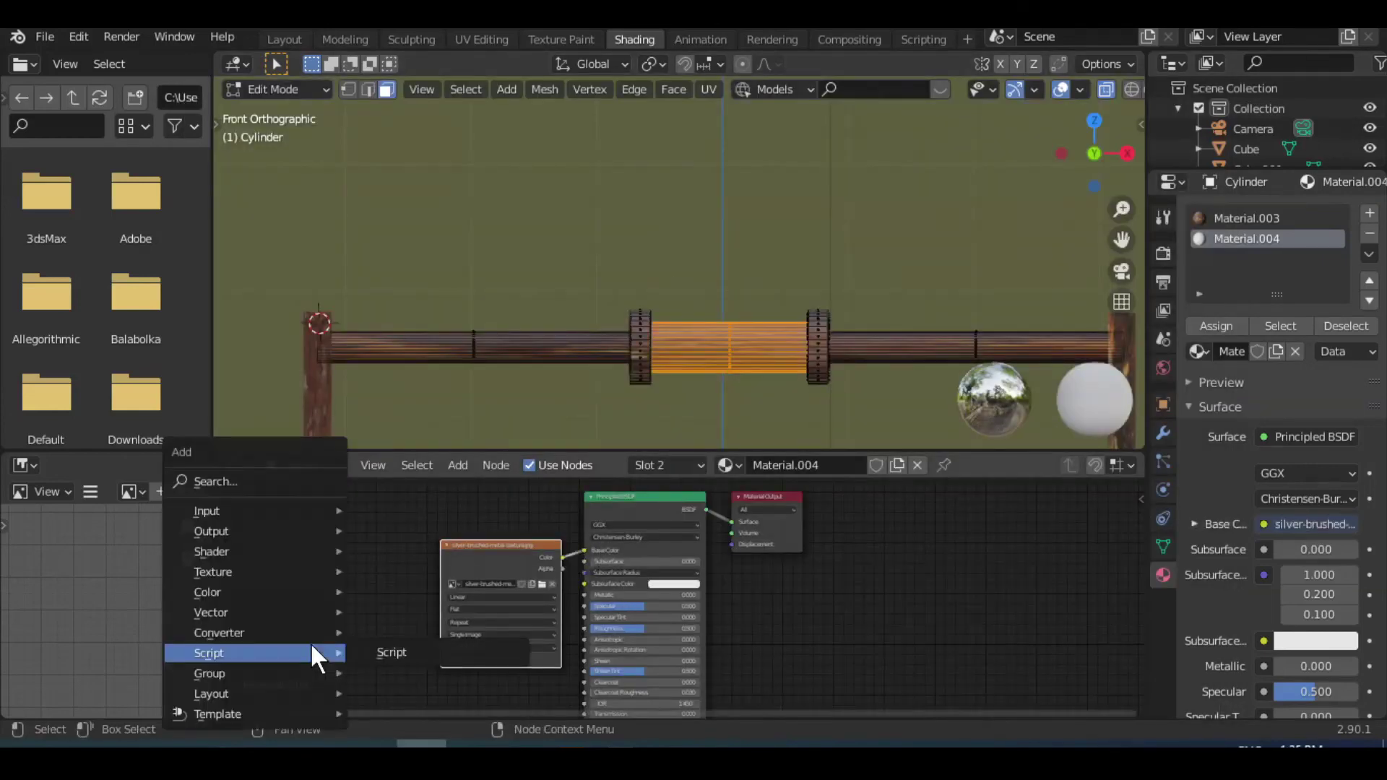
drag(640, 628, 628, 625)
drag(1316, 691, 1333, 691)
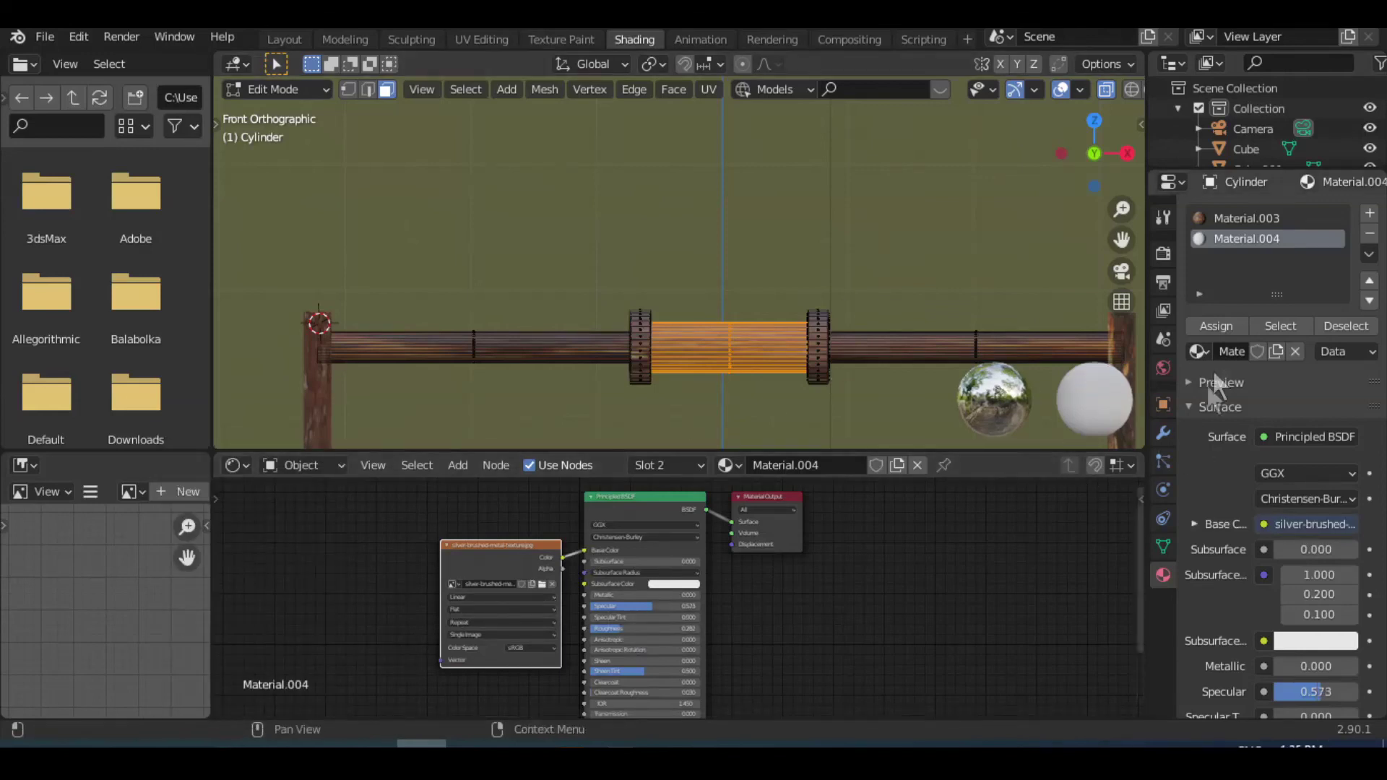
click(291, 92)
click(274, 104)
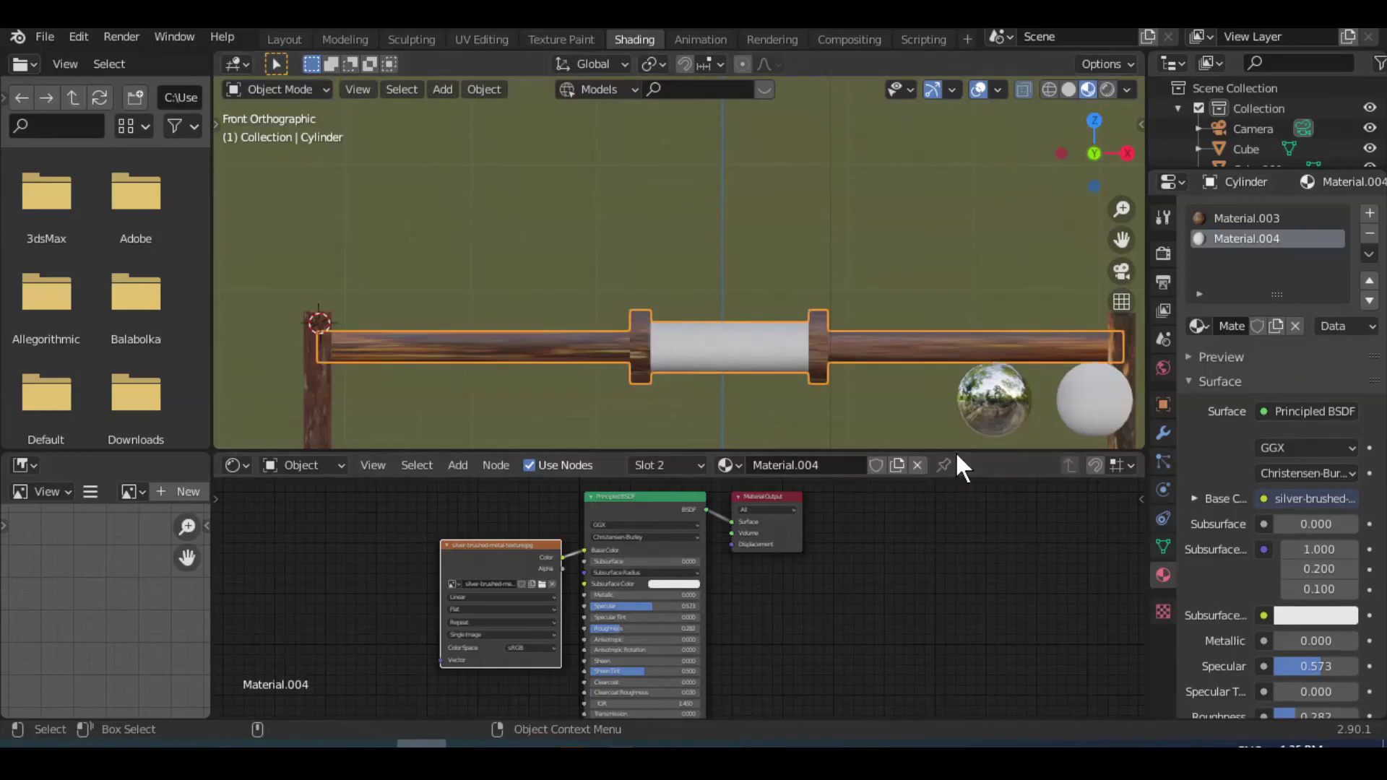
drag(962, 453, 962, 473)
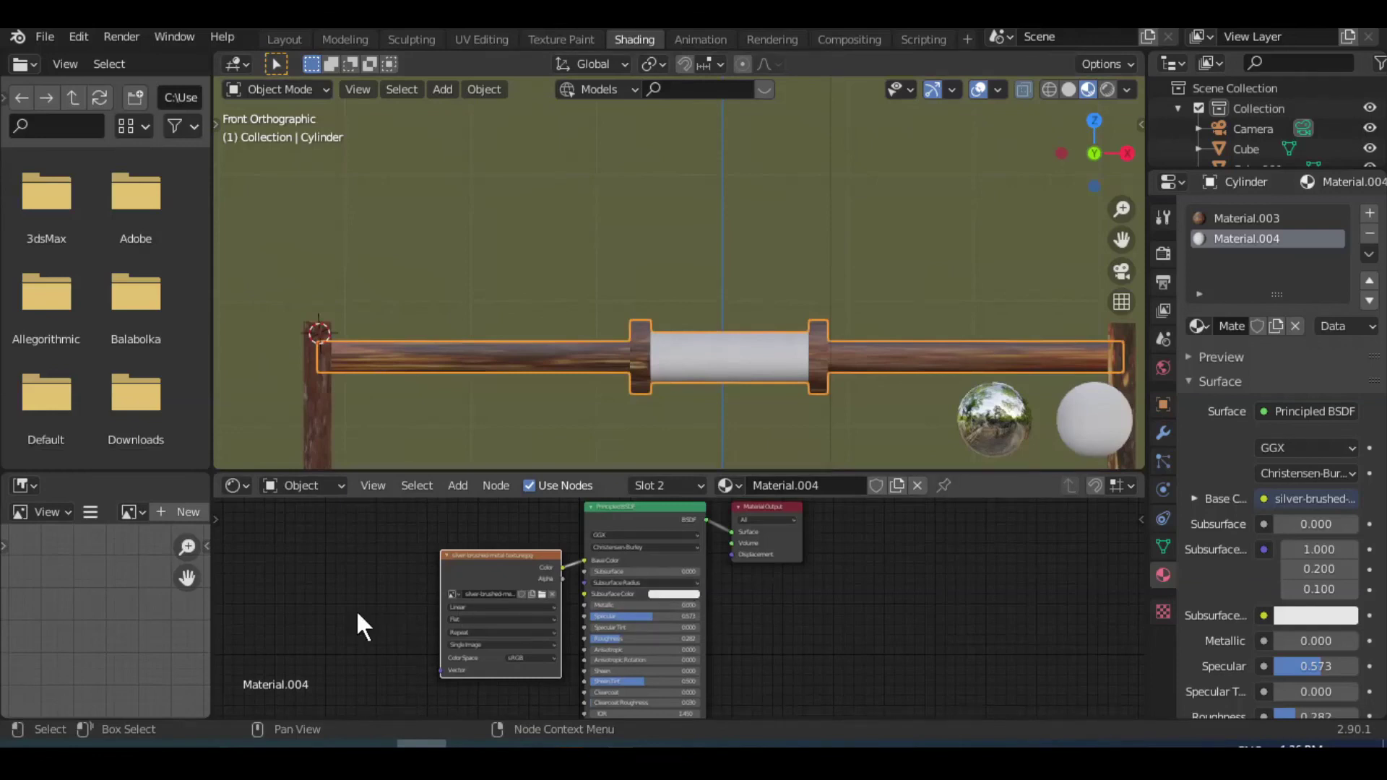
Step: Add a Texture Coordinate node linking UV to the image's Vector, then view through the camera
key(shift+a)
click(456, 391)
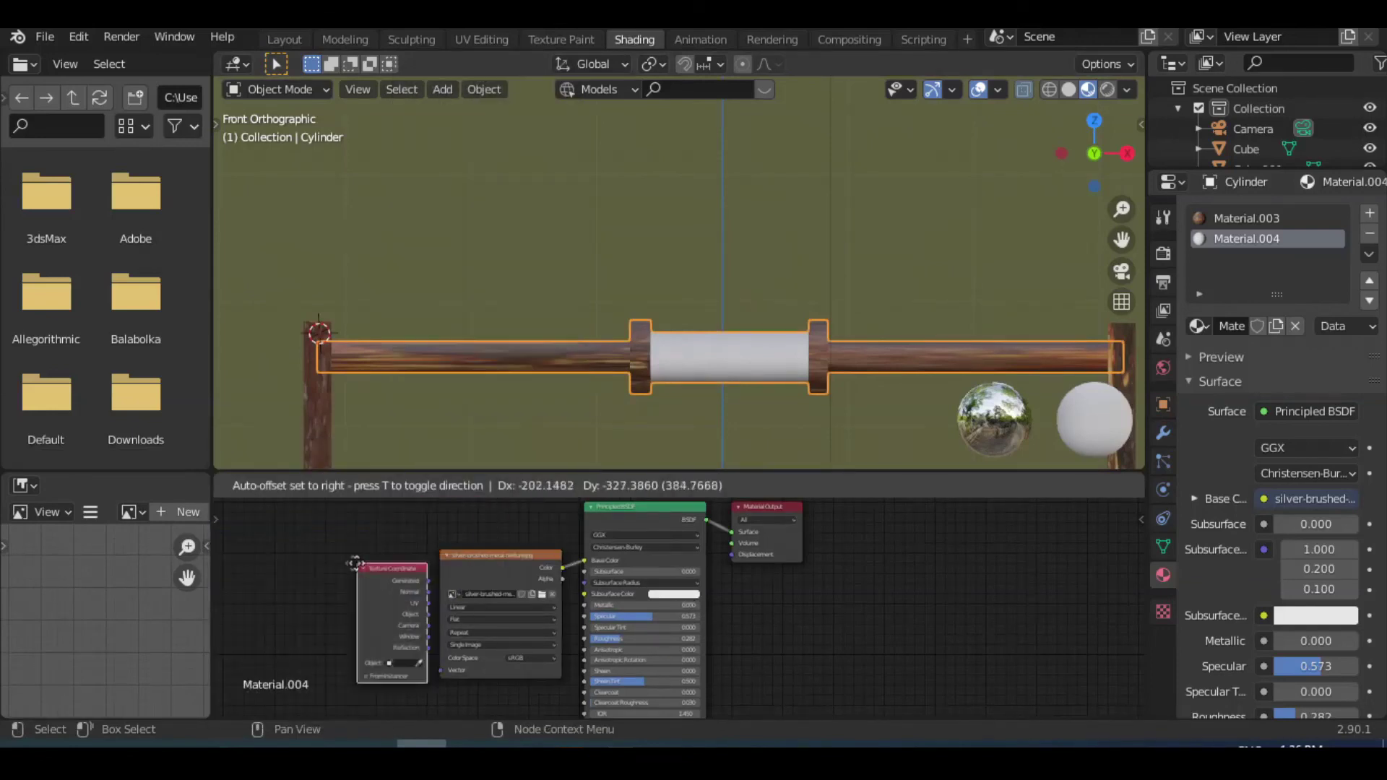
click(328, 553)
drag(400, 592, 440, 670)
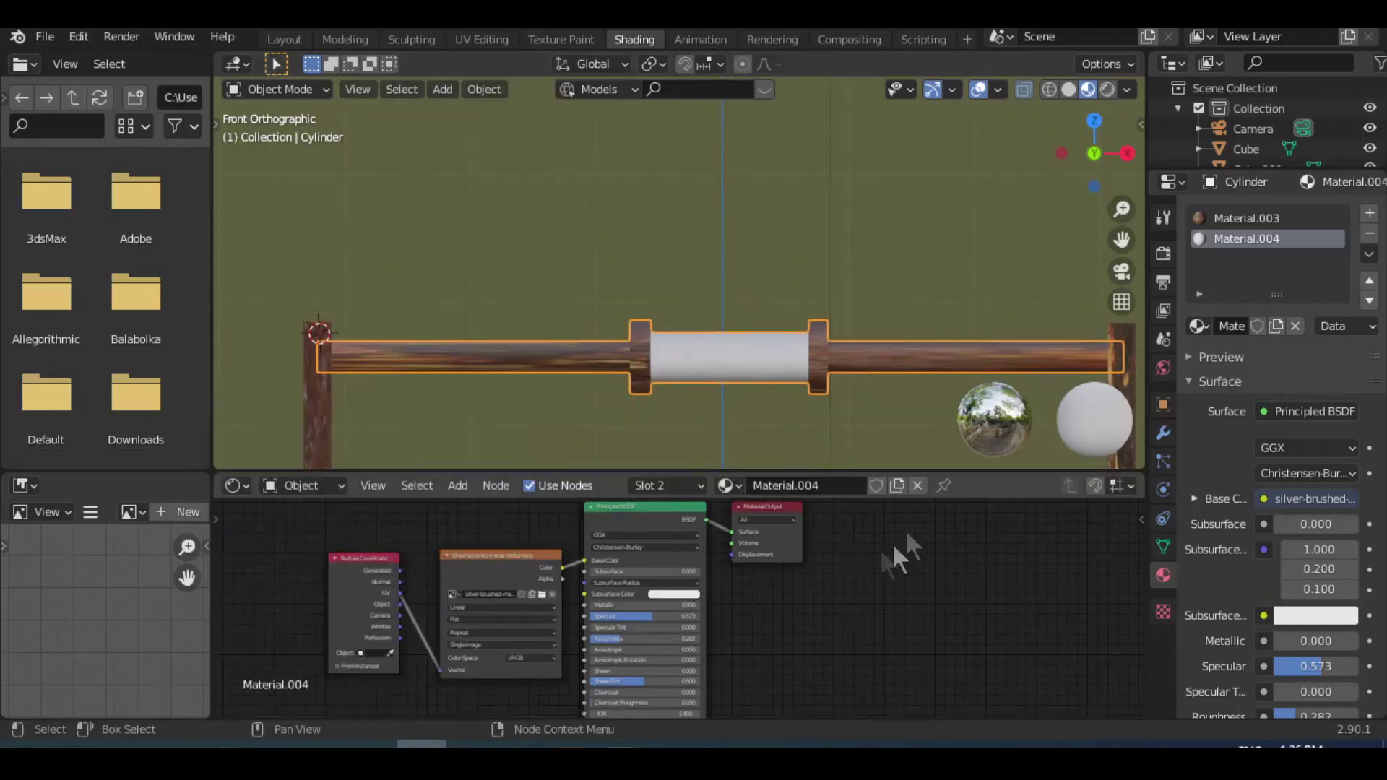
drag(881, 474, 882, 539)
key(KP_0)
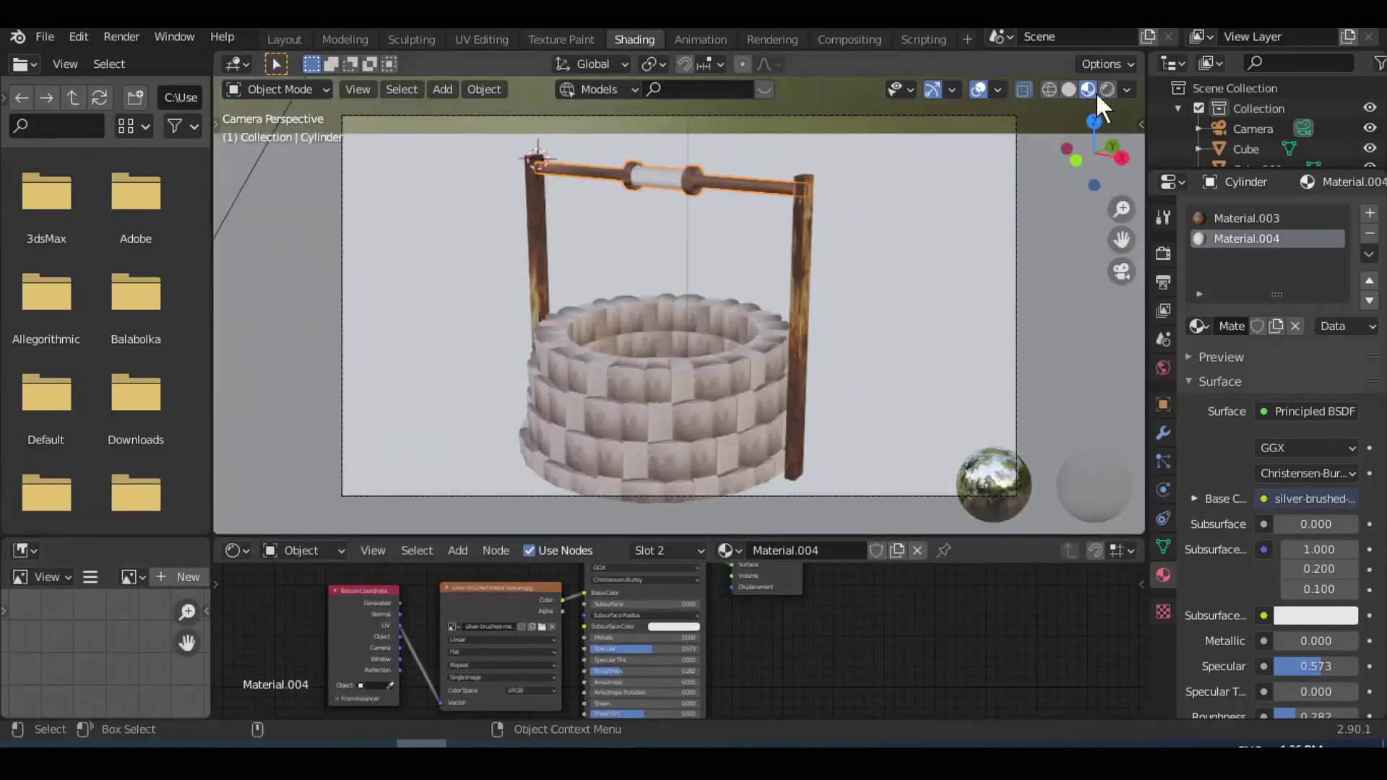
Step: Switch to solid shading and save the project as Tuto.blend
click(1069, 89)
click(44, 36)
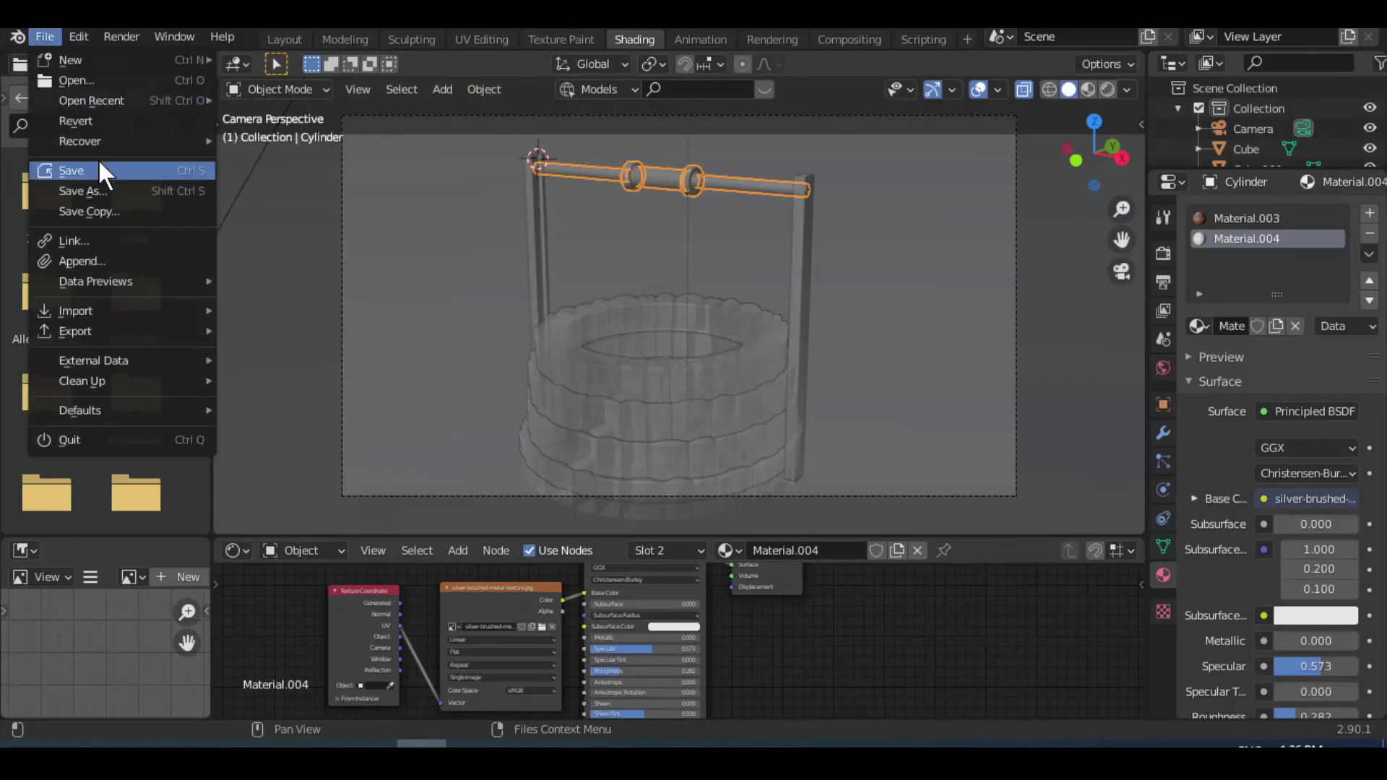
click(99, 168)
Step: Return to the Layout workspace and run Render Animation
click(284, 39)
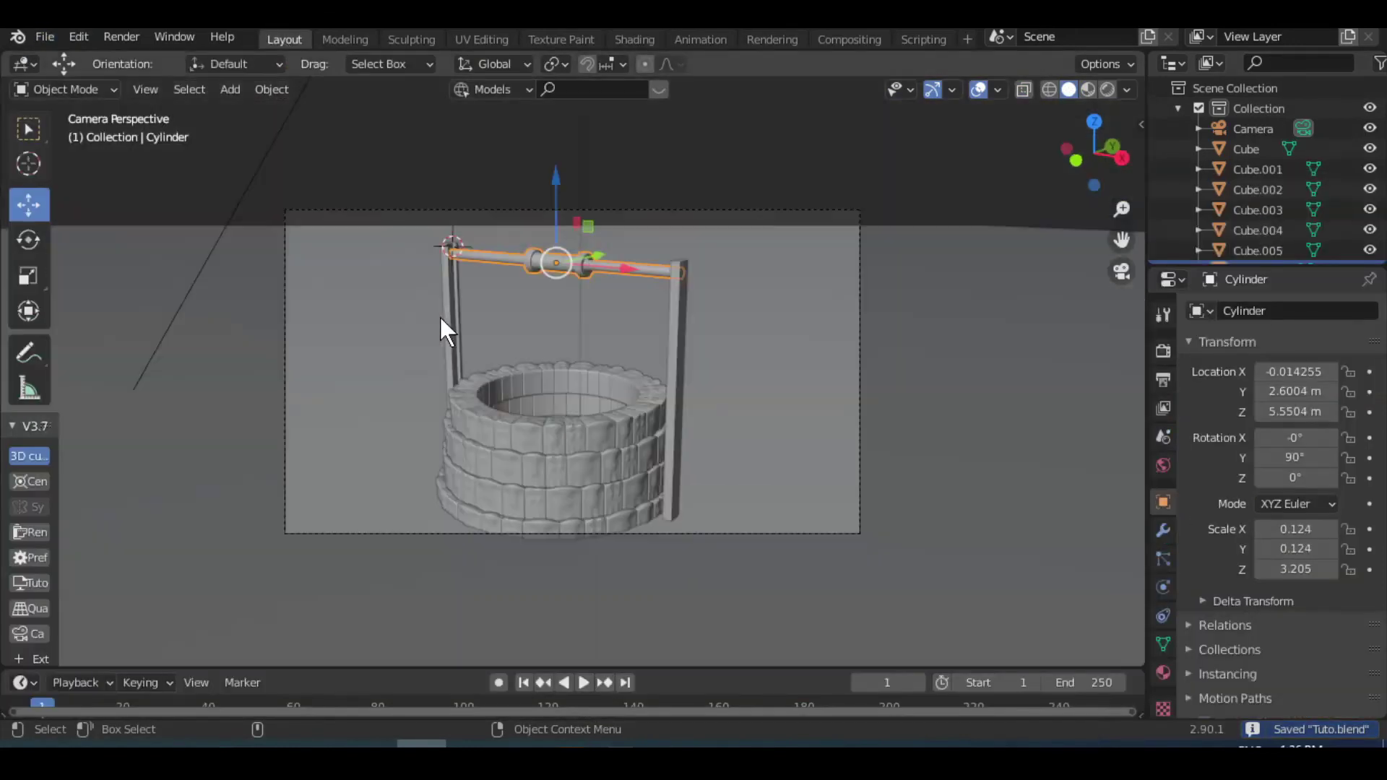
scroll(576, 468, up, 1)
click(121, 36)
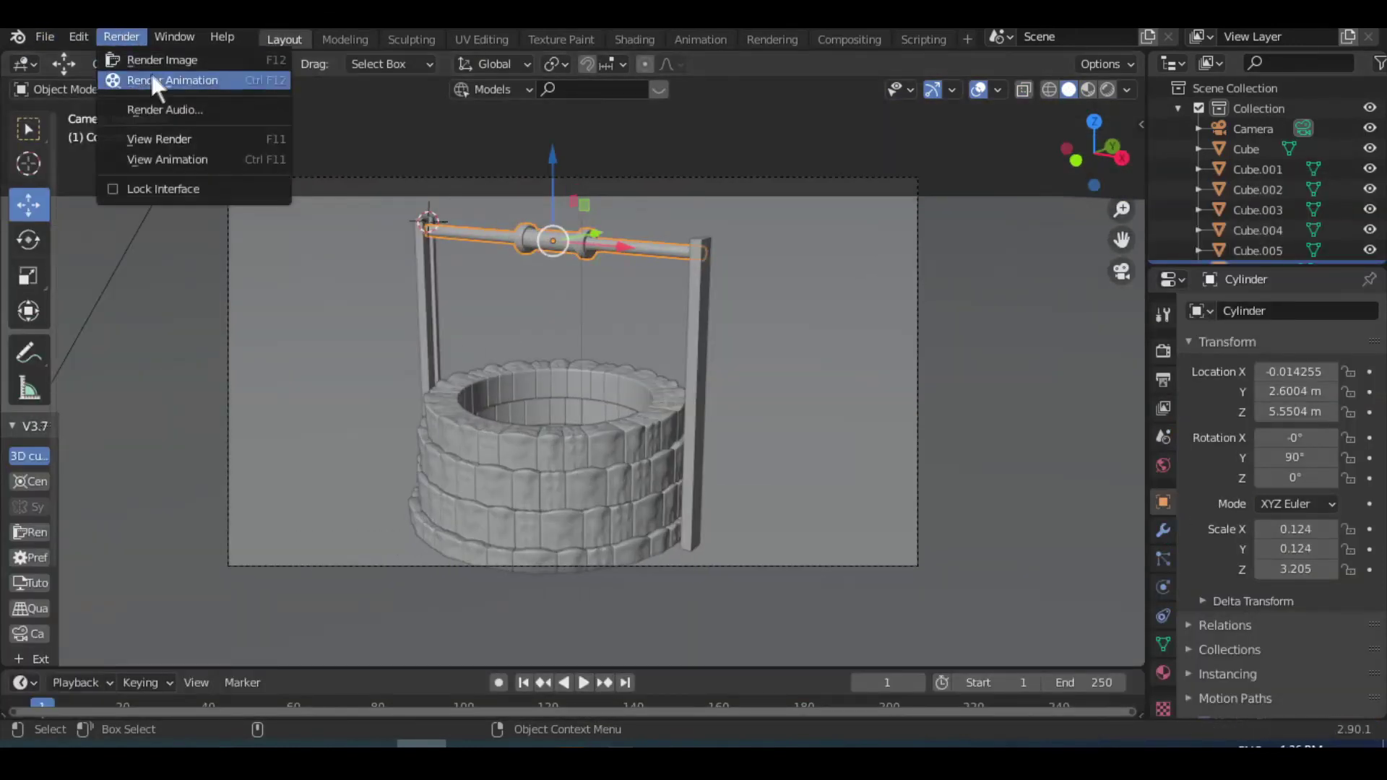
click(153, 79)
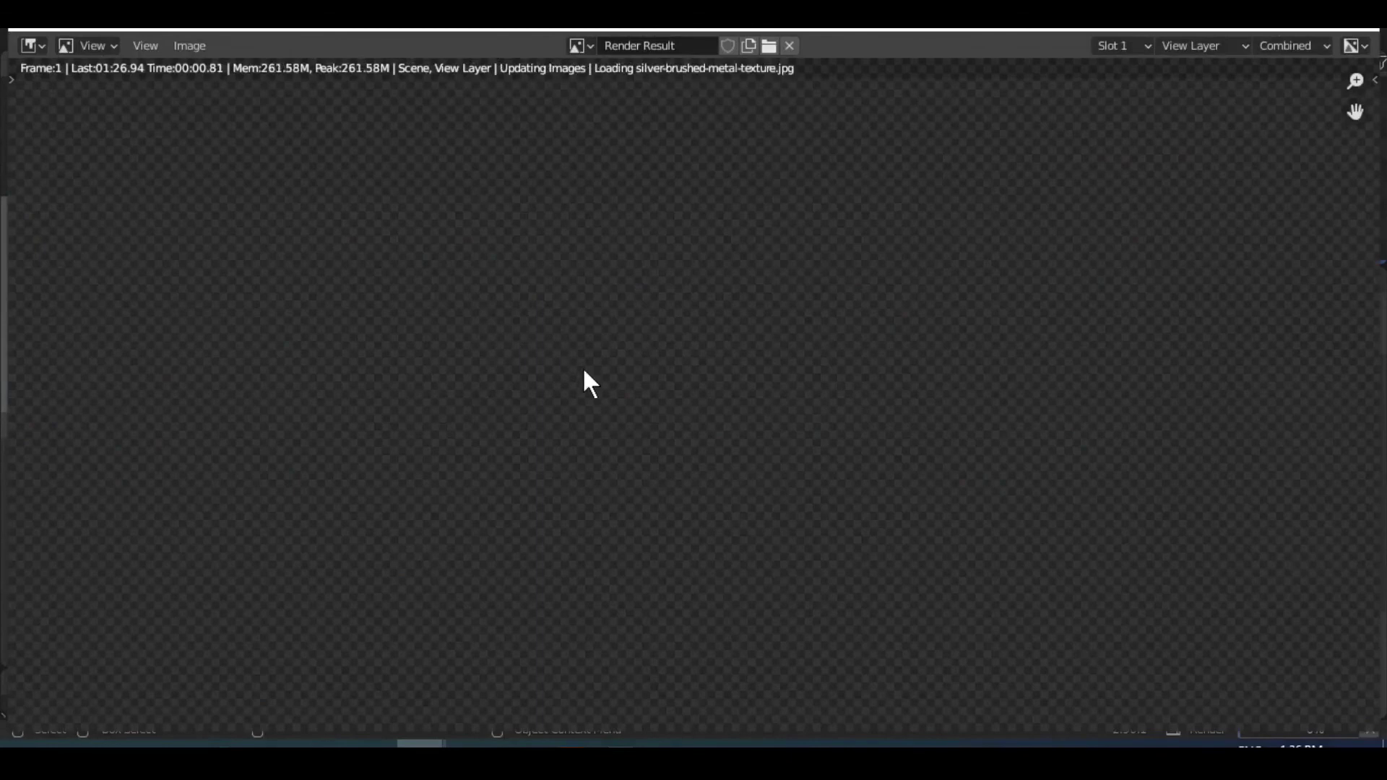